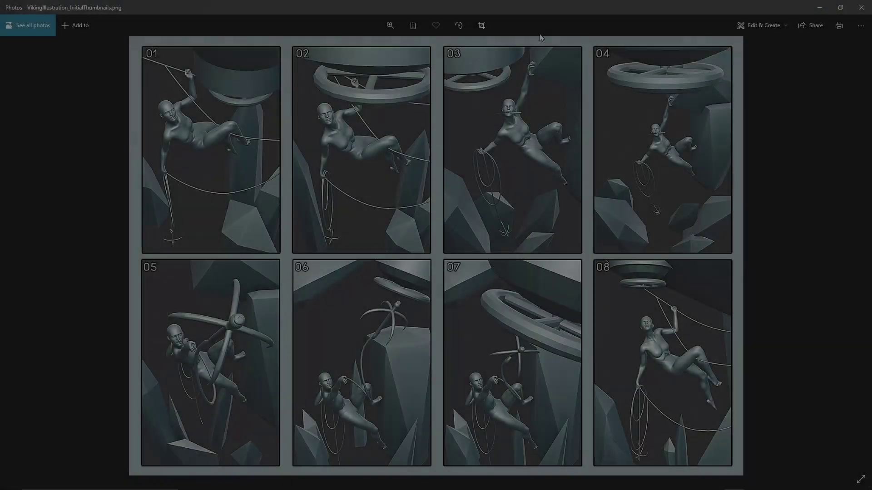
# Step: Switch to Blender and make the New Assets collection active
pyautogui.hotkey('alt', 'Tab')
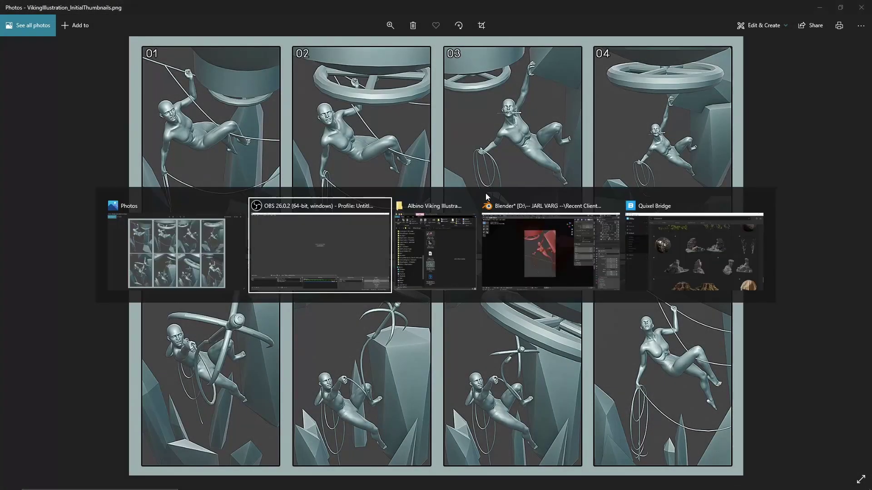
pyautogui.click(536, 268)
pyautogui.scroll(1, 482, 261)
pyautogui.keyDown('shift'); pyautogui.moveTo(481, 261); pyautogui.dragTo(519, 244, button='middle'); pyautogui.keyUp('shift')
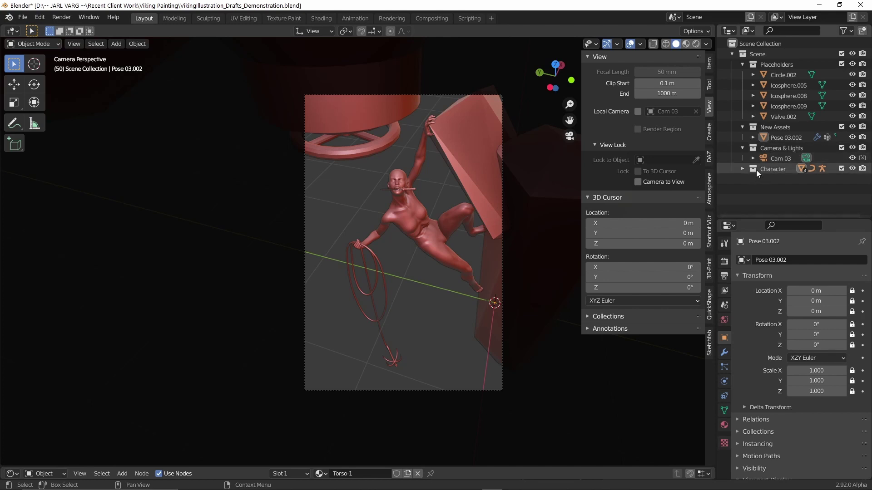
pyautogui.click(788, 129)
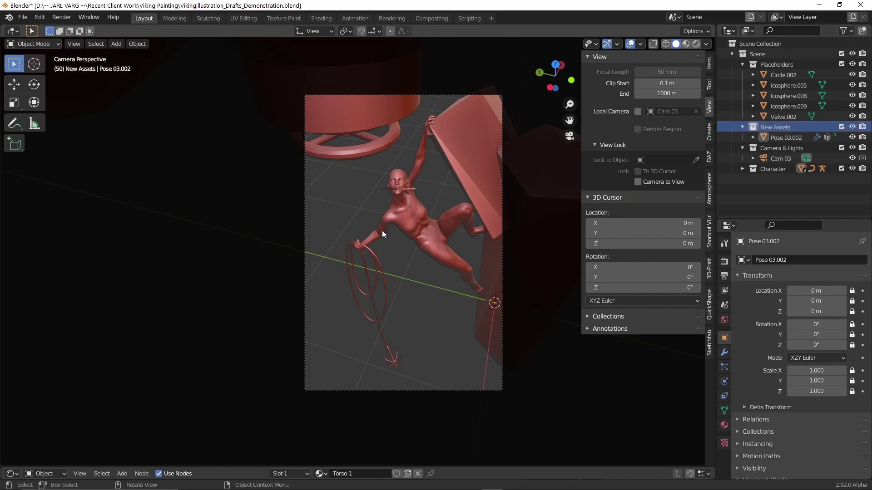
# Step: Switch to Quixel Bridge and browse the available 3D Assets, Decals and Surfaces
pyautogui.hotkey('alt', 'Tab')
pyautogui.click(694, 247)
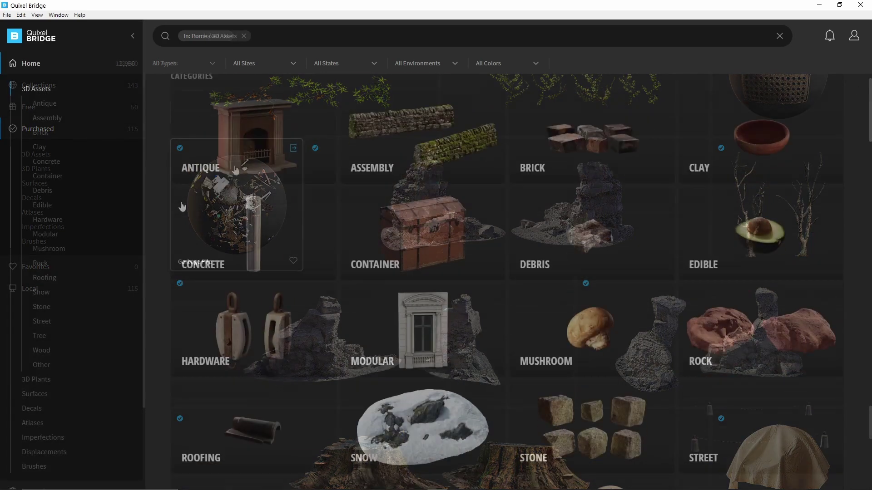
pyautogui.scroll(-10, 443, 214)
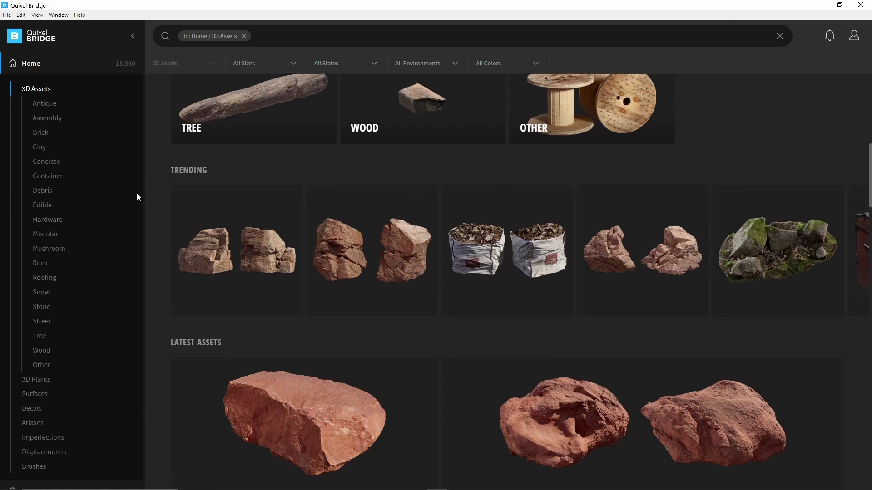
pyautogui.scroll(-4, 137, 192)
pyautogui.scroll(-1, 54, 345)
pyautogui.click(37, 363)
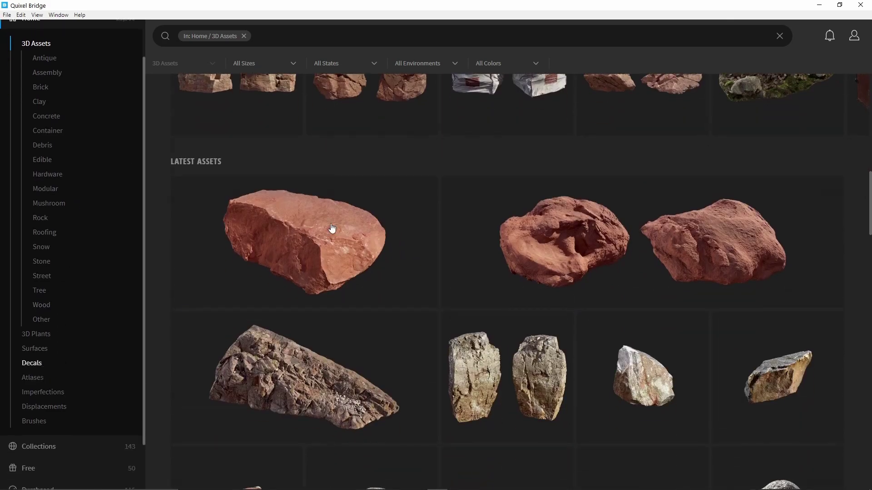
pyautogui.scroll(-12, 439, 213)
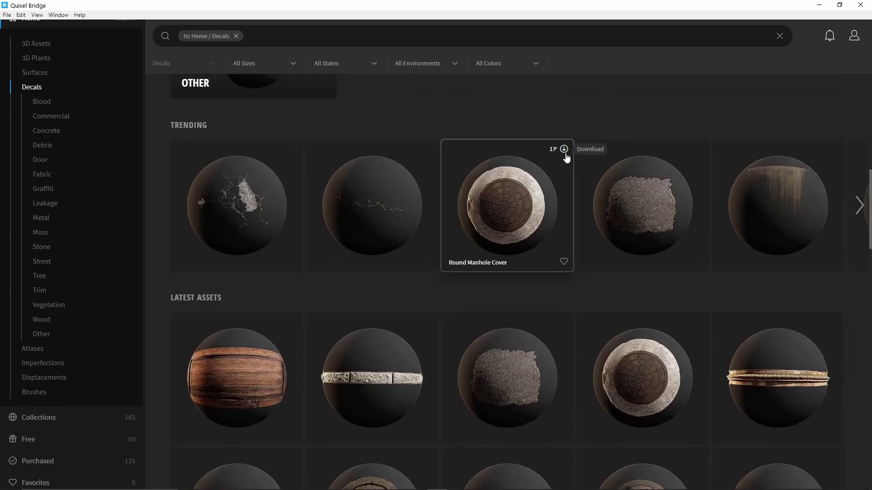
pyautogui.scroll(1, 56, 357)
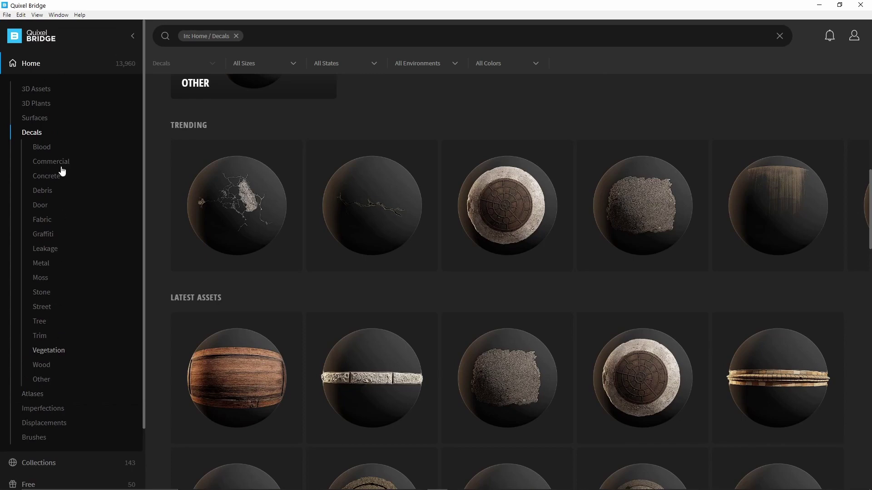
pyautogui.click(54, 119)
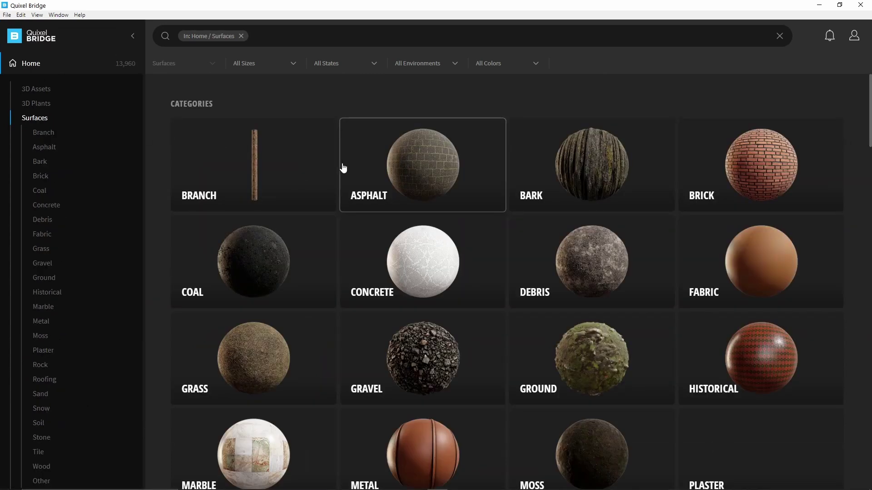
pyautogui.scroll(-10, 525, 183)
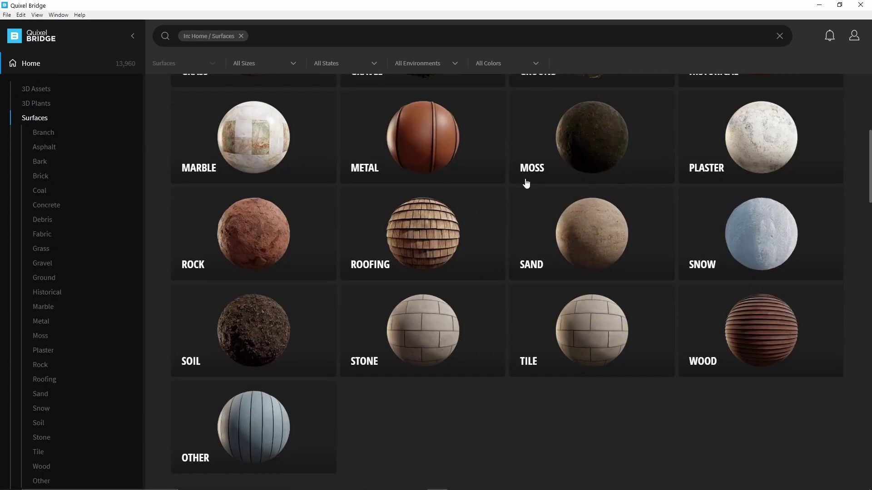
pyautogui.scroll(-5, 526, 183)
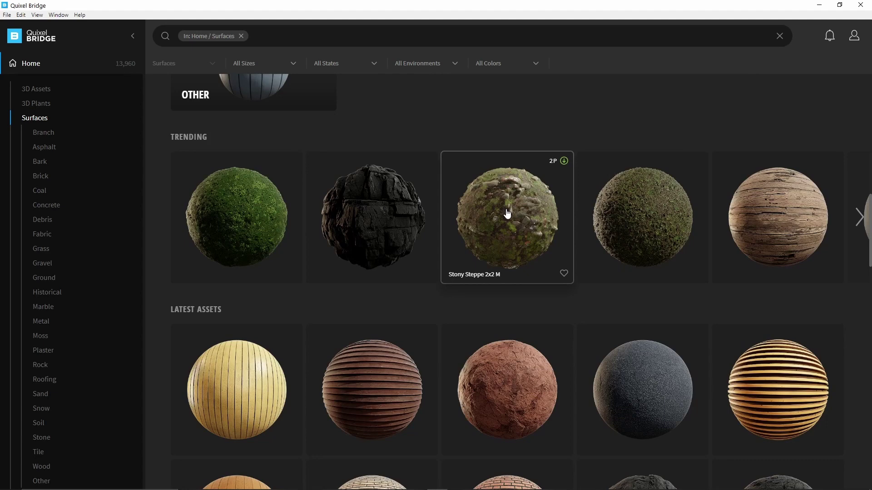
pyautogui.scroll(-5, 39, 197)
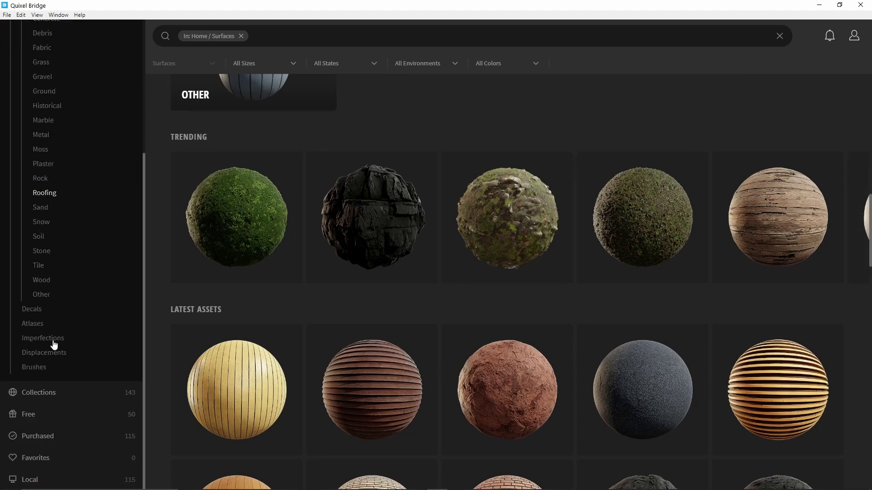
# Step: Find the Icelandic Weathered Lava Spire among the purchased assets and open its export settings
pyautogui.click(51, 443)
pyautogui.scroll(-12, 493, 315)
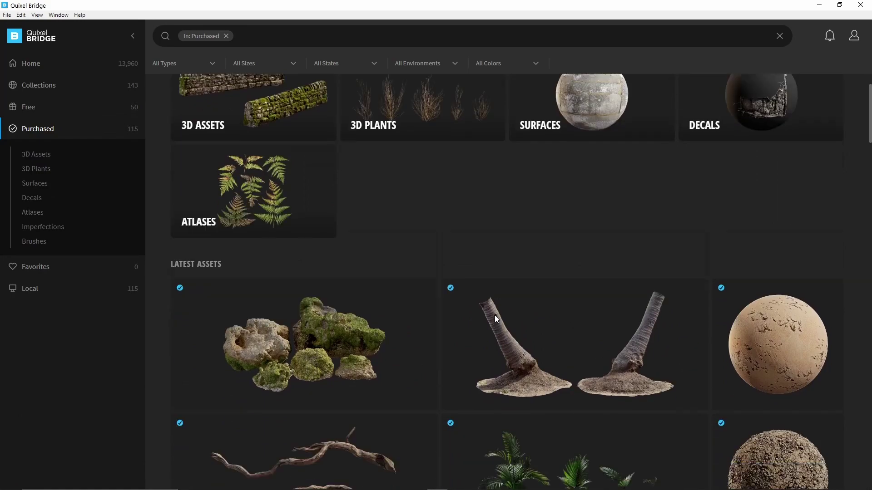
pyautogui.scroll(-15, 492, 312)
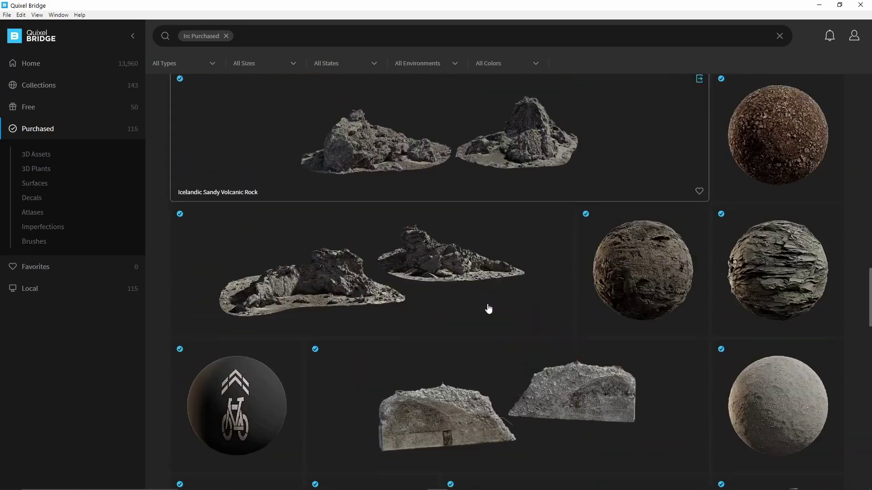
pyautogui.scroll(-15, 489, 309)
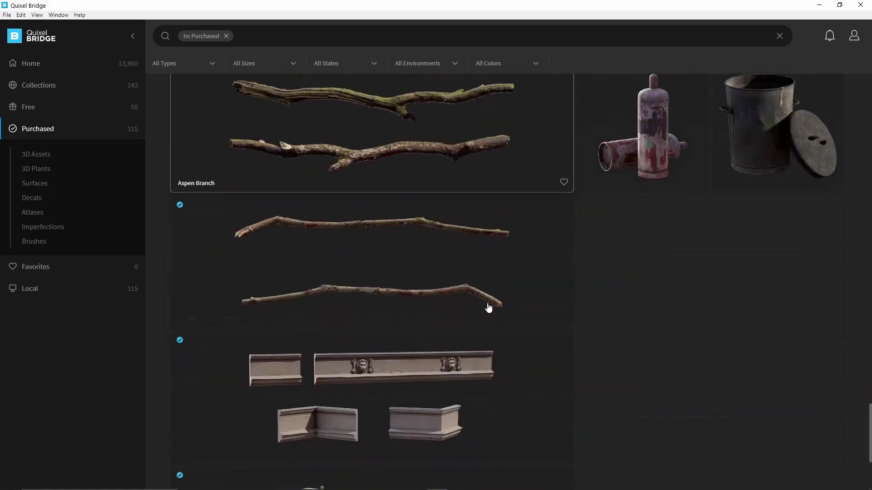
pyautogui.scroll(-15, 489, 307)
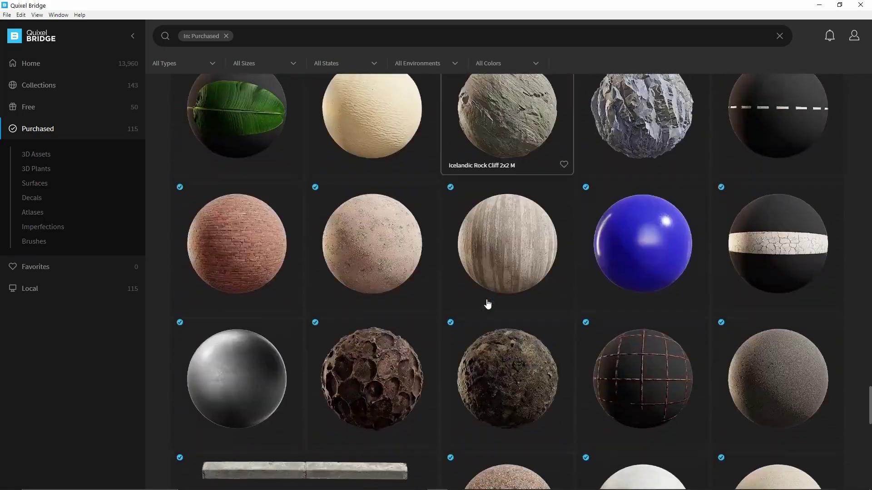
pyautogui.scroll(-6, 487, 303)
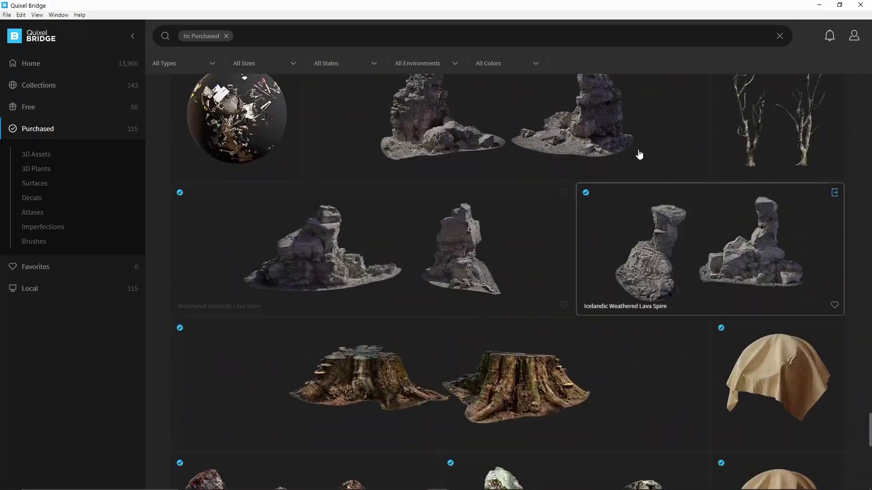
pyautogui.scroll(1, 545, 176)
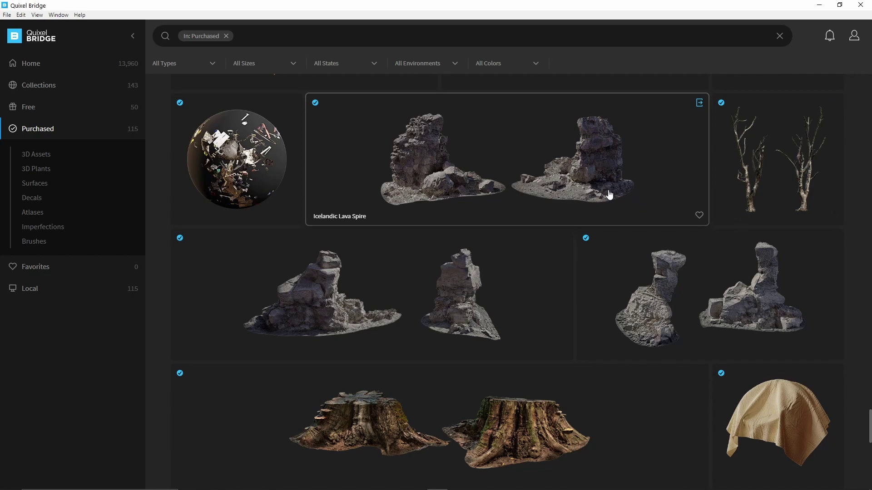
pyautogui.click(720, 268)
pyautogui.moveTo(770, 328); pyautogui.dragTo(824, 306)
pyautogui.click(824, 309)
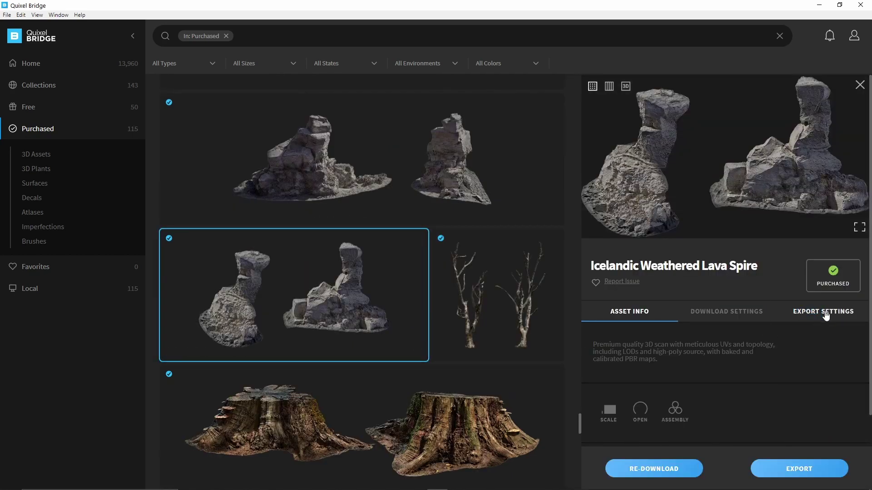
# Step: Set the lava spire's texture resolution to 2K and export it to Blender
pyautogui.click(784, 354)
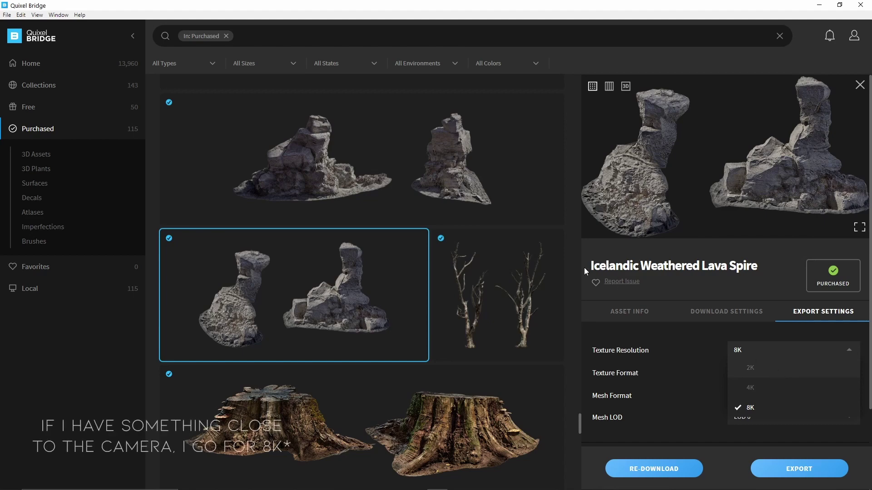
pyautogui.hotkey('alt', 'Tab')
pyautogui.click(361, 252)
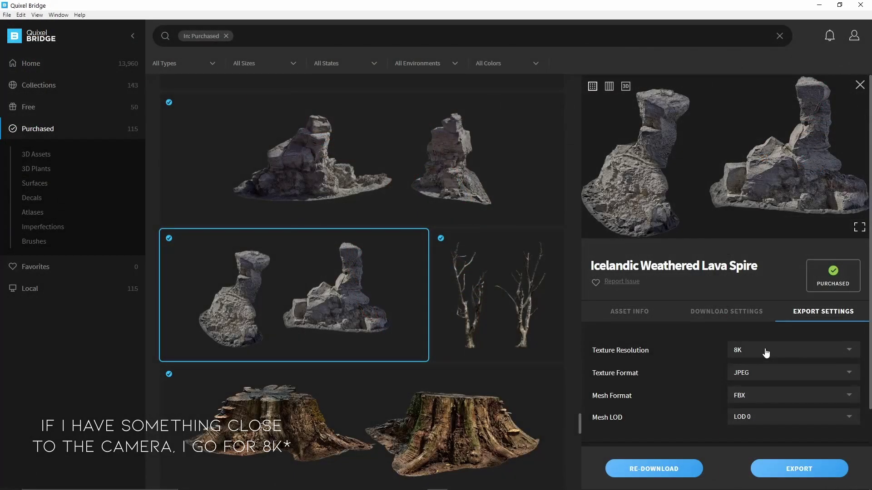
pyautogui.click(765, 351)
pyautogui.click(767, 372)
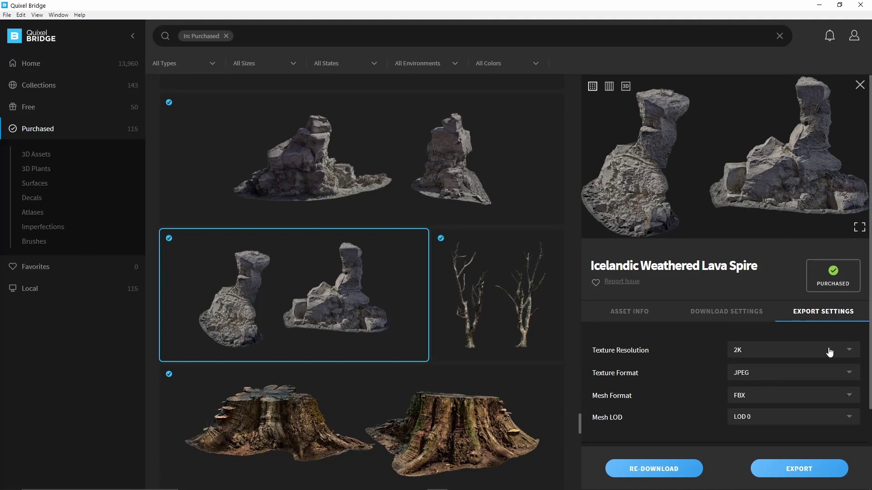
pyautogui.click(802, 466)
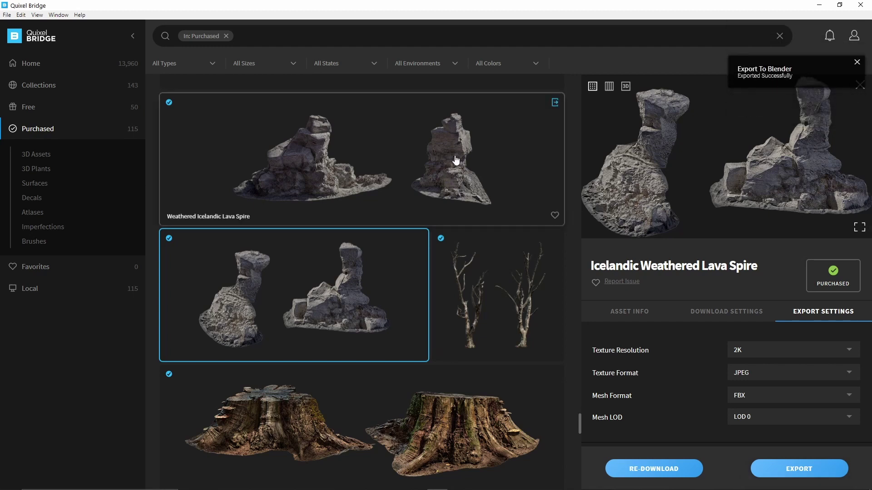
# Step: Switch to Blender and scale the imported rock down uniformly by a factor of about 0.332
pyautogui.hotkey('alt', 'Tab')
pyautogui.moveTo(448, 250); pyautogui.dragTo(538, 164, button='middle')
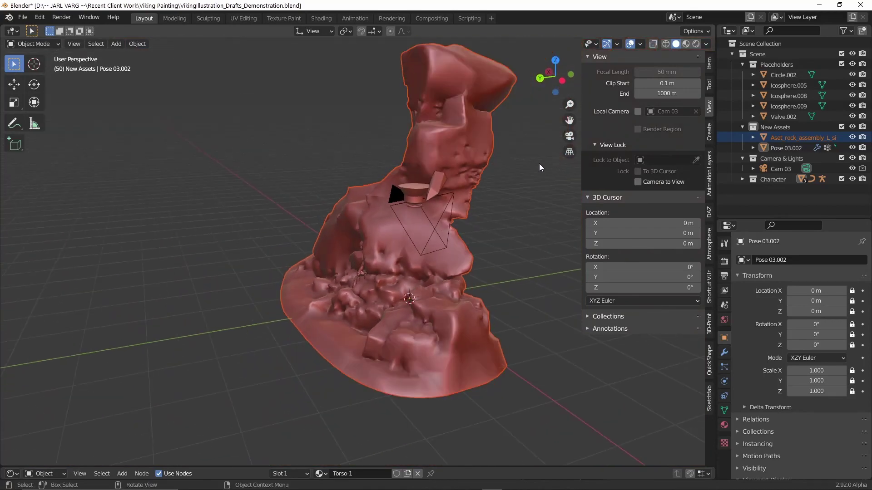
pyautogui.press('s')
pyautogui.click(435, 221)
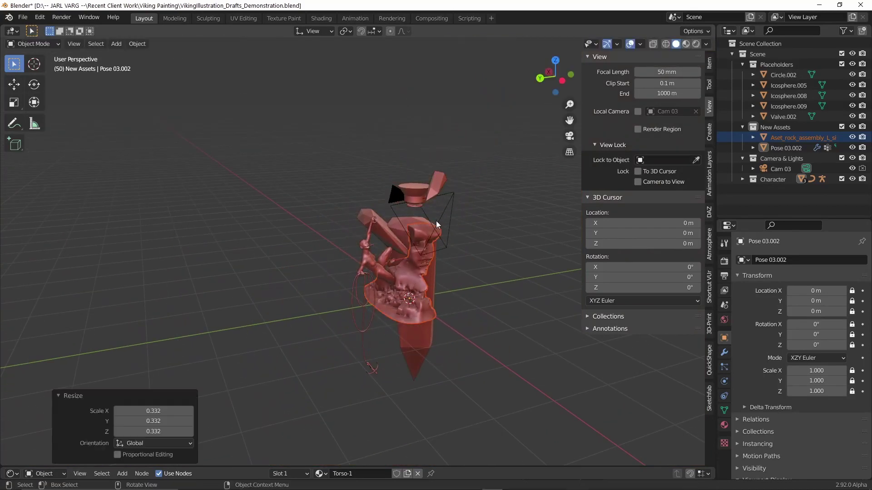
pyautogui.moveTo(464, 214); pyautogui.dragTo(501, 214, button='middle')
# Step: Switch to Quixel Bridge and export the purchased Construction Plaster 2x2 M surface to Blender
pyautogui.hotkey('alt', 'Tab')
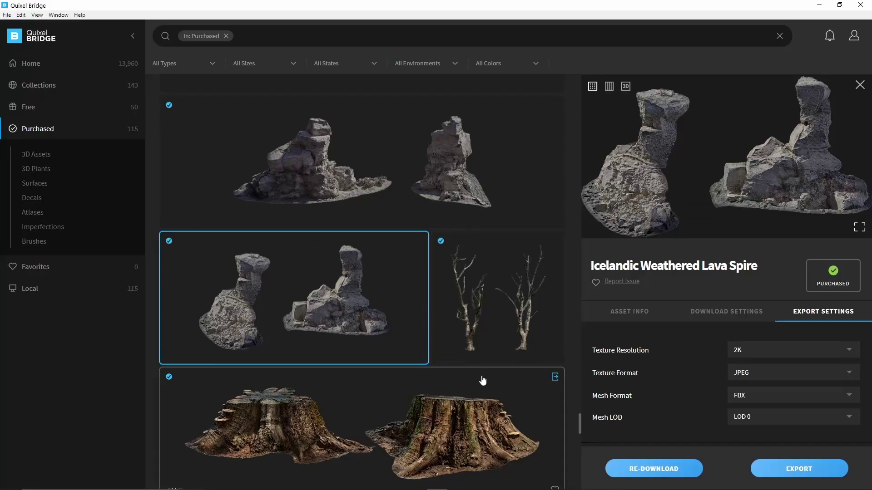
pyautogui.scroll(3, 480, 340)
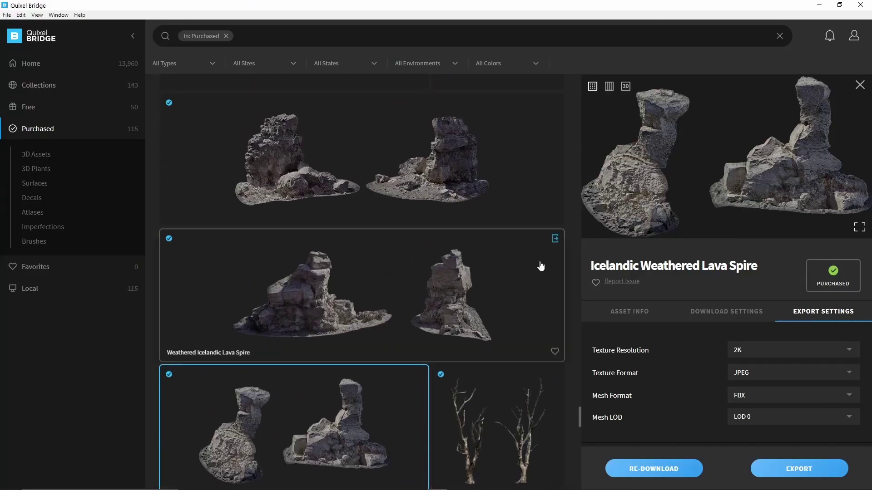
pyautogui.scroll(-4, 536, 266)
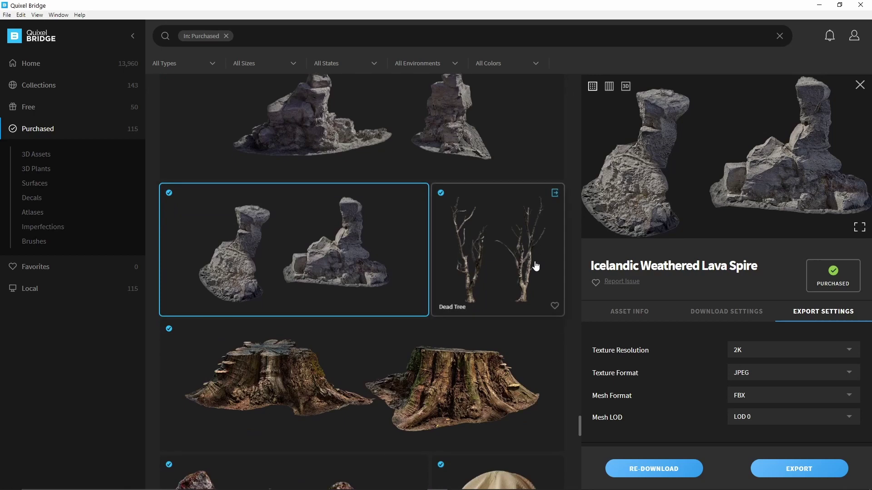
pyautogui.scroll(-10, 424, 273)
pyautogui.click(400, 254)
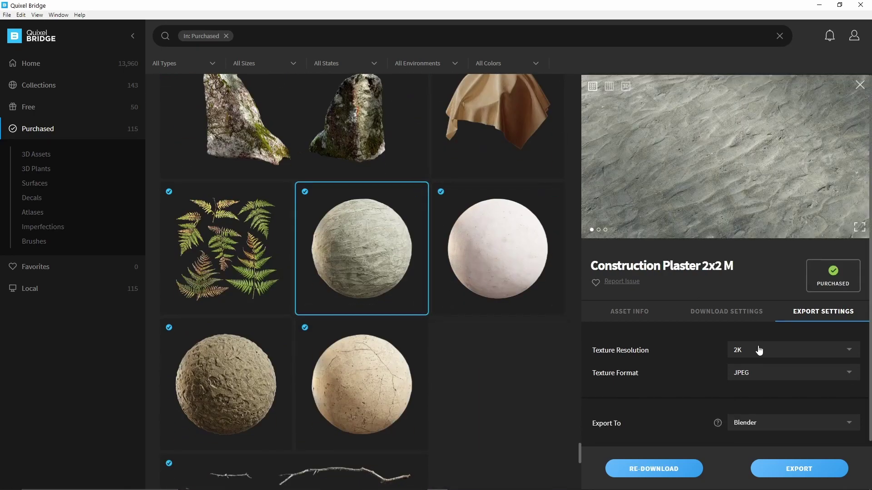
pyautogui.click(793, 468)
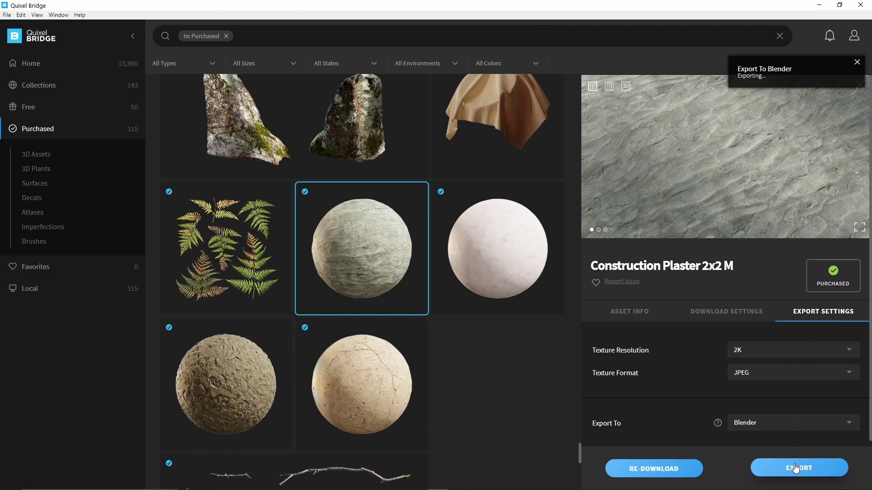
# Step: Switch to Blender, add a mesh plane at the 3D cursor and scale it up uniformly by about 1.77
pyautogui.hotkey('alt', 'Tab')
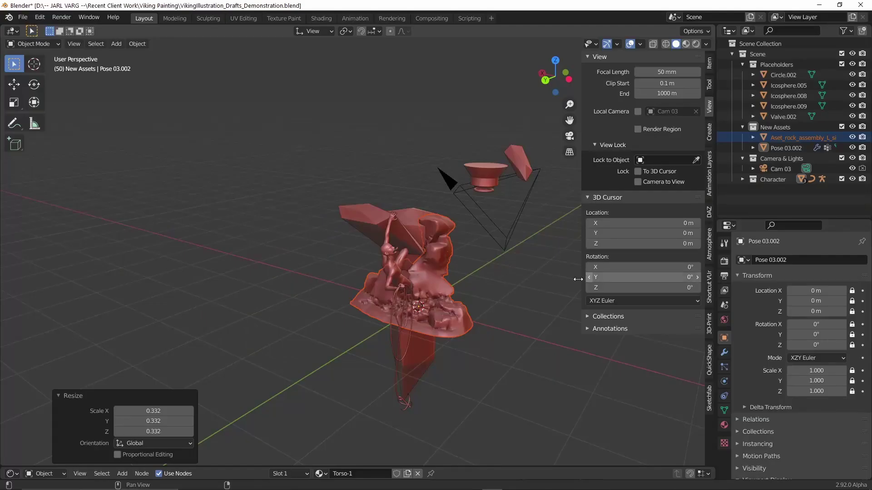
pyautogui.hotkey('shift', 'a')
pyautogui.moveTo(484, 279)
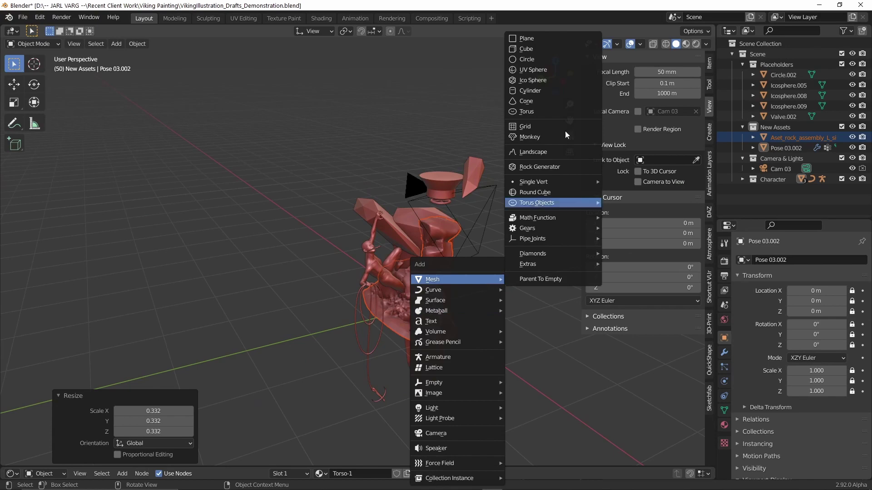
pyautogui.click(531, 38)
pyautogui.press('s')
pyautogui.click(572, 249)
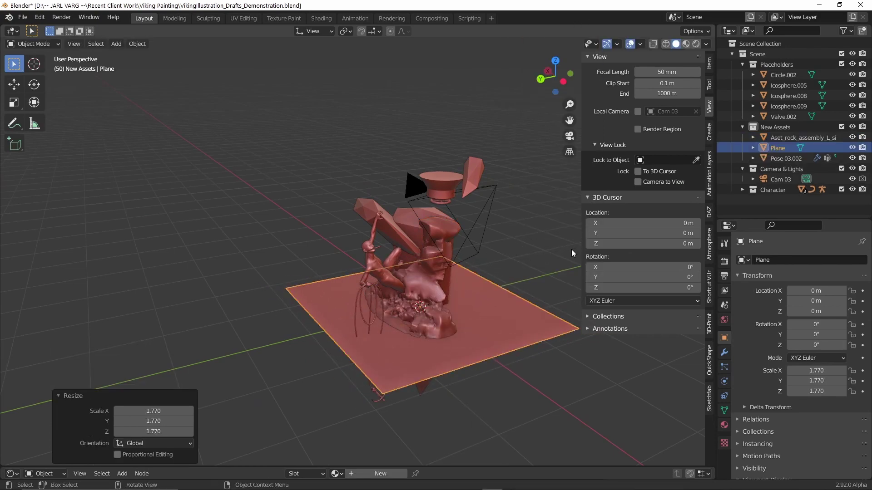
# Step: Browse the existing materials for the plane to find Construction_Plaster_pjBkT0, and delete the plane
pyautogui.click(724, 425)
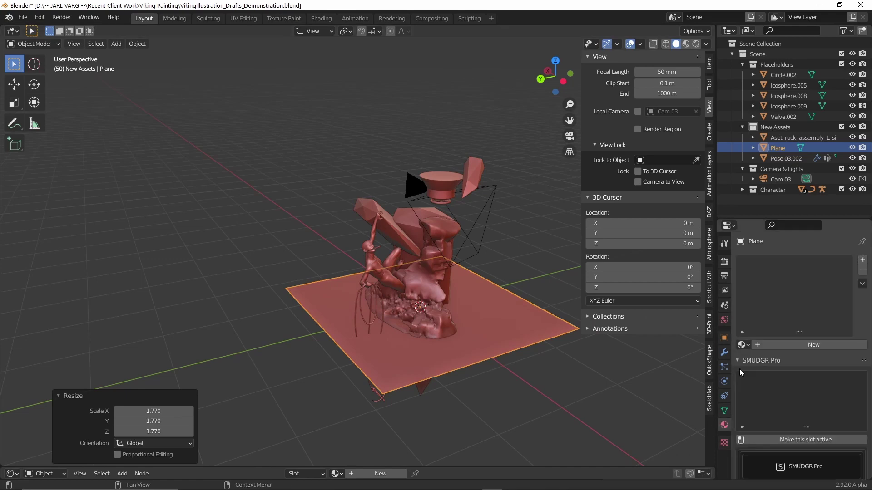
pyautogui.click(743, 346)
pyautogui.scroll(-5, 696, 422)
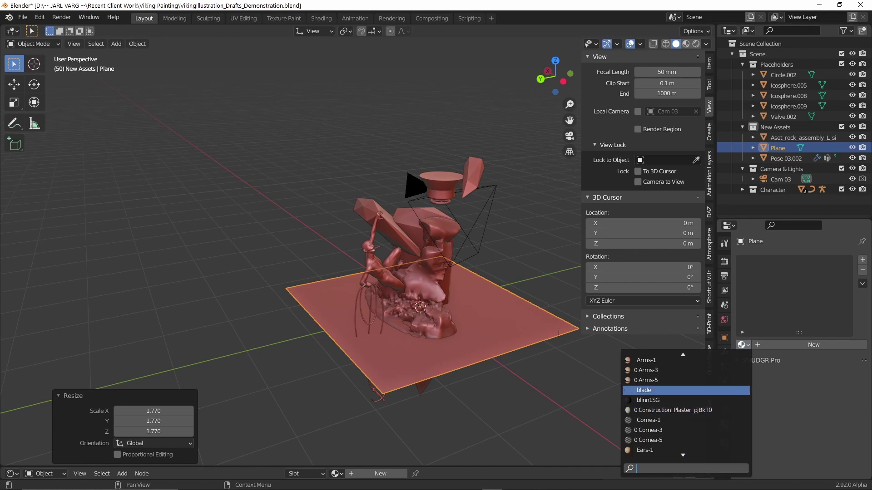
pyautogui.press('Delete')
# Step: Switch the viewport to rendered shading and inspect the imported rock assembly's surface from several angles
pyautogui.scroll(3, 519, 284)
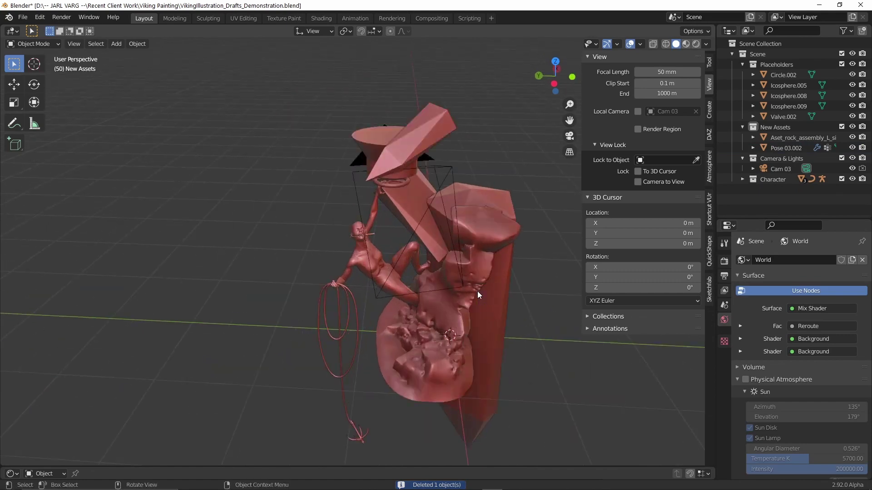
pyautogui.click(695, 44)
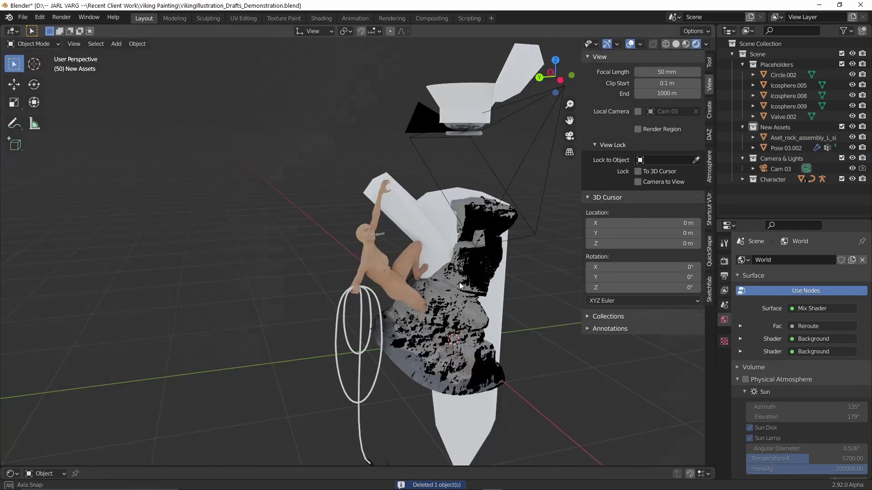
pyautogui.moveTo(459, 282); pyautogui.dragTo(485, 285, button='middle')
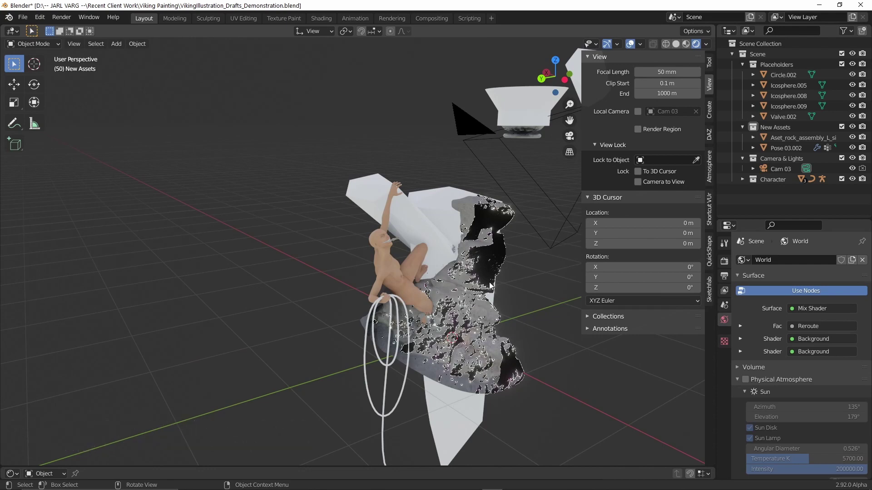
pyautogui.moveTo(490, 285); pyautogui.dragTo(468, 291, button='middle')
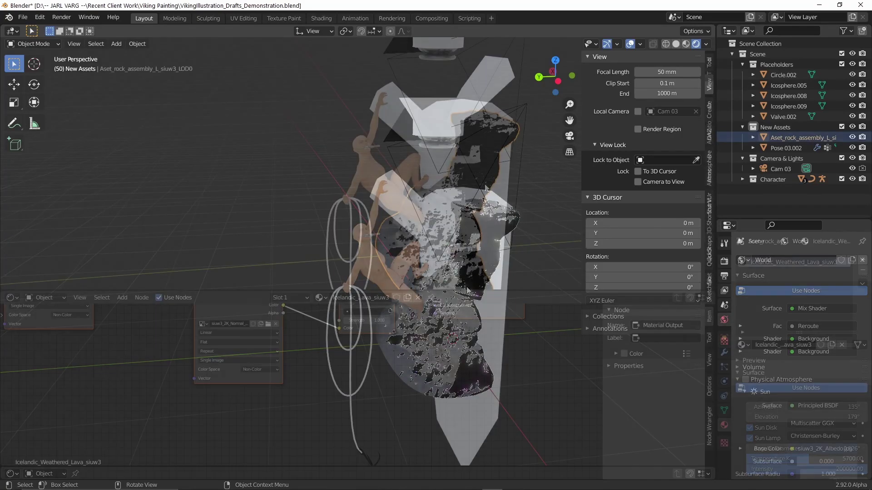
# Step: In the rock's Icelandic_Weathered_Lava_siuw3 material, move the Normal Map link from the shader's Alpha input to its Normal input
pyautogui.scroll(3, 429, 331)
pyautogui.scroll(4, 435, 373)
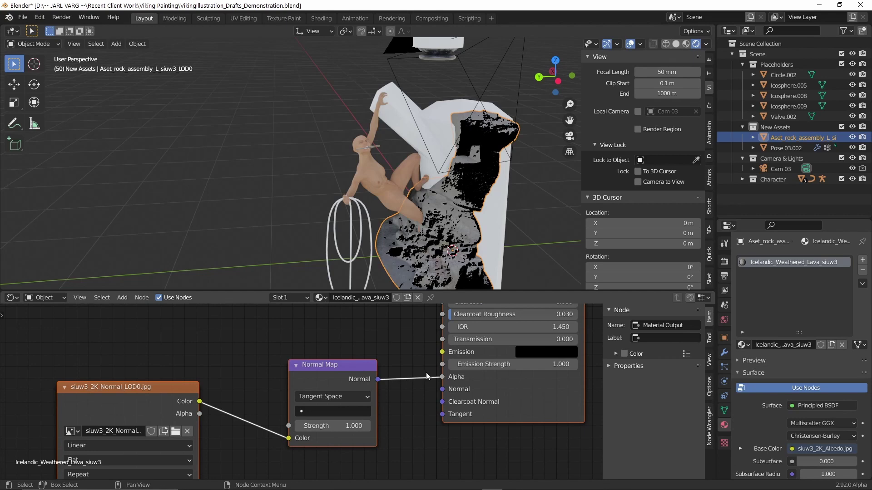
pyautogui.moveTo(443, 377); pyautogui.dragTo(442, 389)
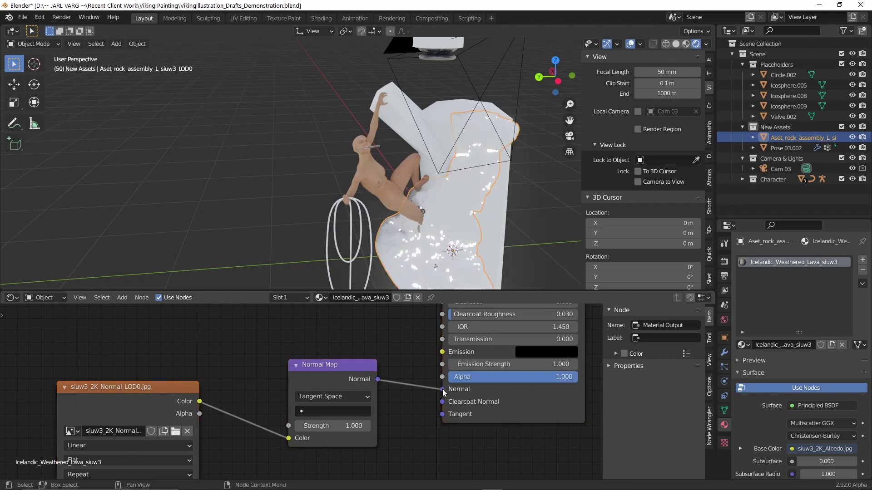
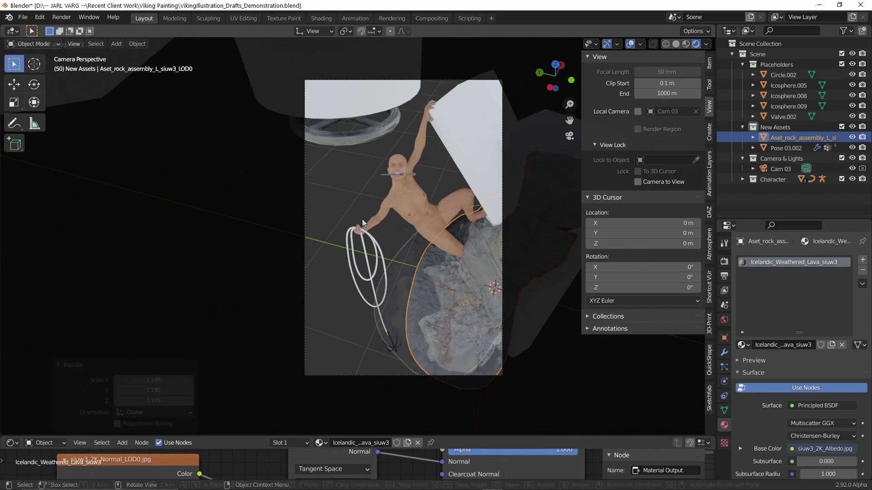
# Step: Rotate the selected rock assembly about -154° around the global Z axis
pyautogui.press('r')
pyautogui.press('z')
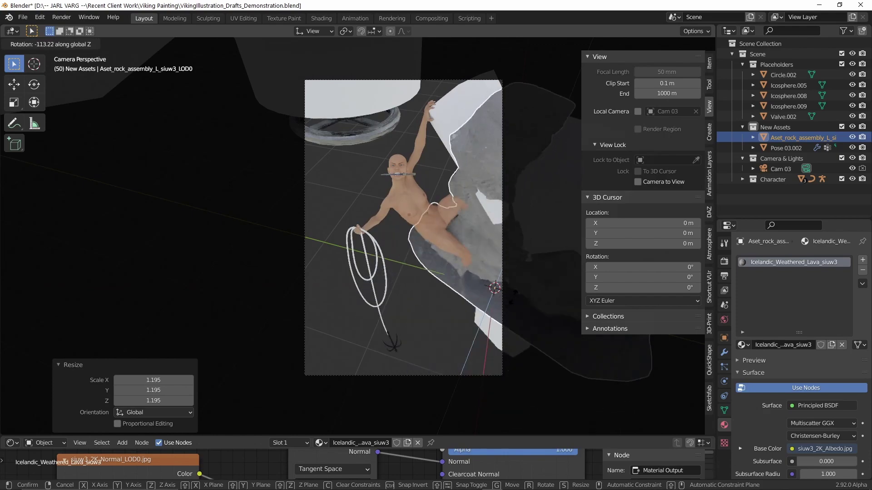
pyautogui.click(505, 311)
# Step: Scale the rock assembly up uniformly in two passes, the second by about 1.079
pyautogui.moveTo(462, 233)
pyautogui.mouseDown(button='middle')
pyautogui.moveTo(516, 209)
pyautogui.moveTo(464, 239)
pyautogui.moveTo(484, 218)
pyautogui.moveTo(402, 230)
pyautogui.moveTo(465, 222)
pyautogui.mouseUp(button='middle')
pyautogui.press('s')
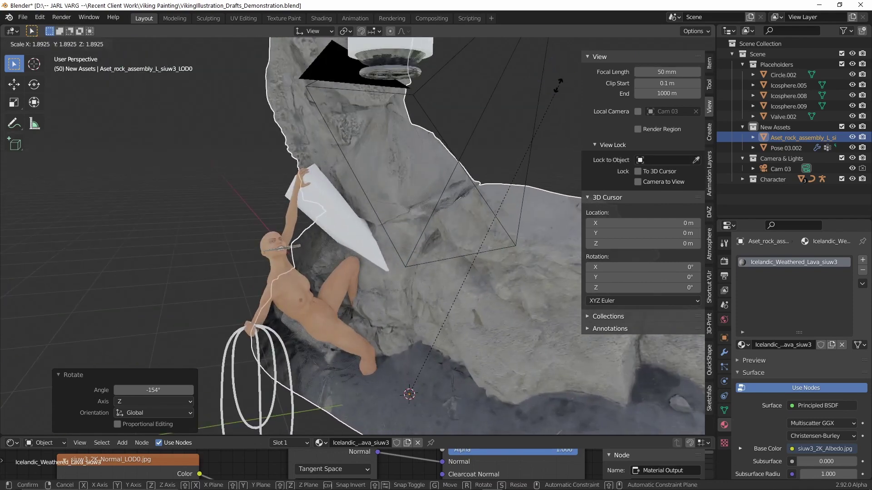
pyautogui.click(548, 87)
pyautogui.press('s')
pyautogui.click(490, 247)
pyautogui.scroll(-6, 489, 246)
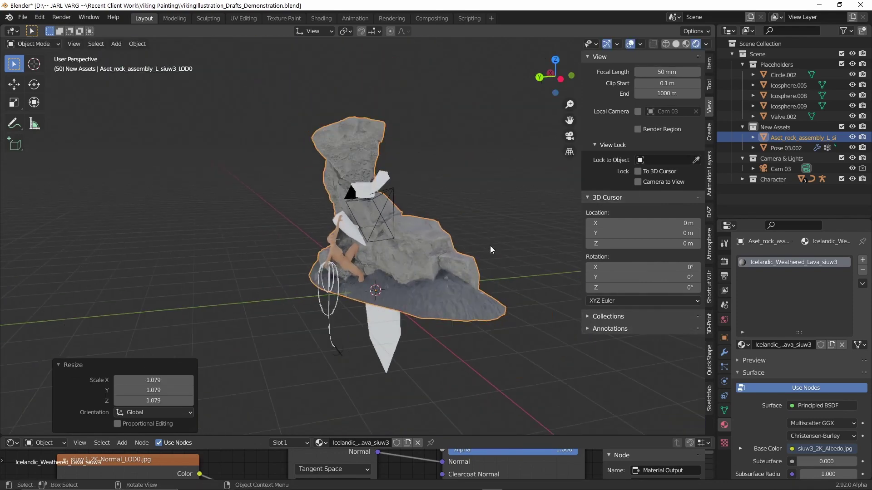
# Step: Lower the rock assembly along the global Z axis
pyautogui.moveTo(489, 246); pyautogui.dragTo(415, 265, button='middle')
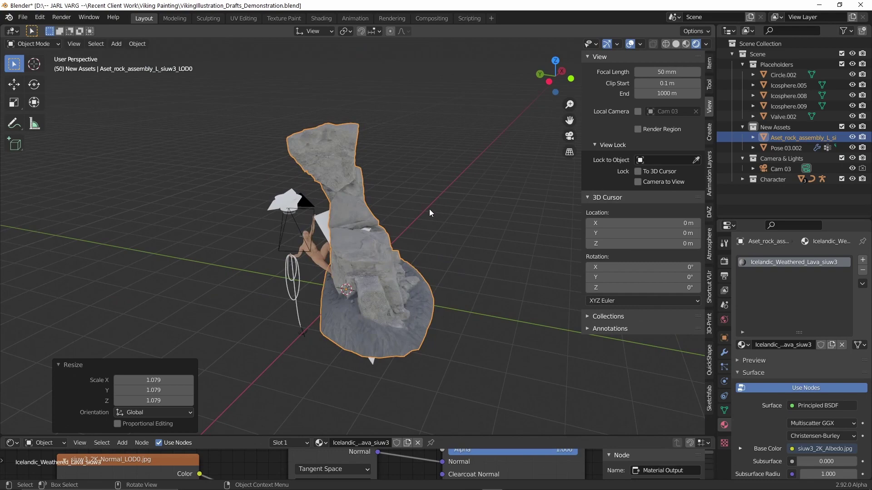
pyautogui.press('g')
pyautogui.press('x')
pyautogui.press('z')
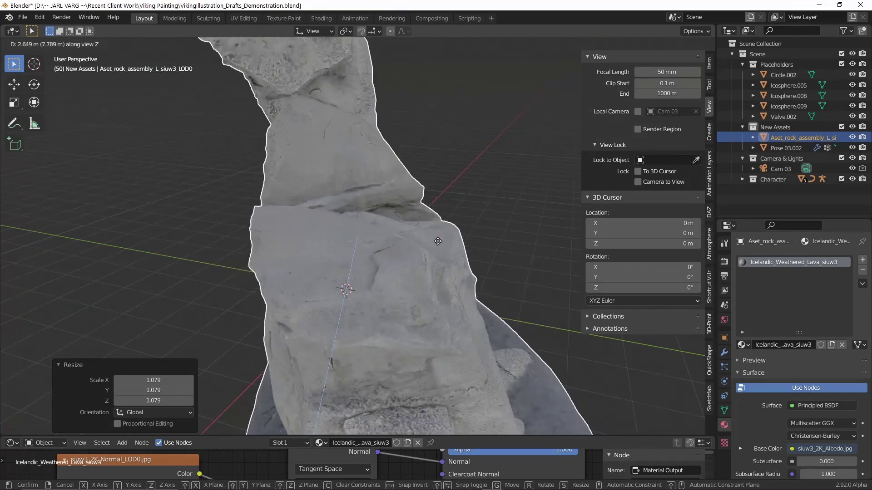
pyautogui.press('z')
pyautogui.click(424, 300)
# Step: Scale the rock assembly uniformly by about 0.767, followed by a second scaling of about 1.707
pyautogui.moveTo(426, 296); pyautogui.dragTo(574, 261, button='middle')
pyautogui.press('s')
pyautogui.click(499, 289)
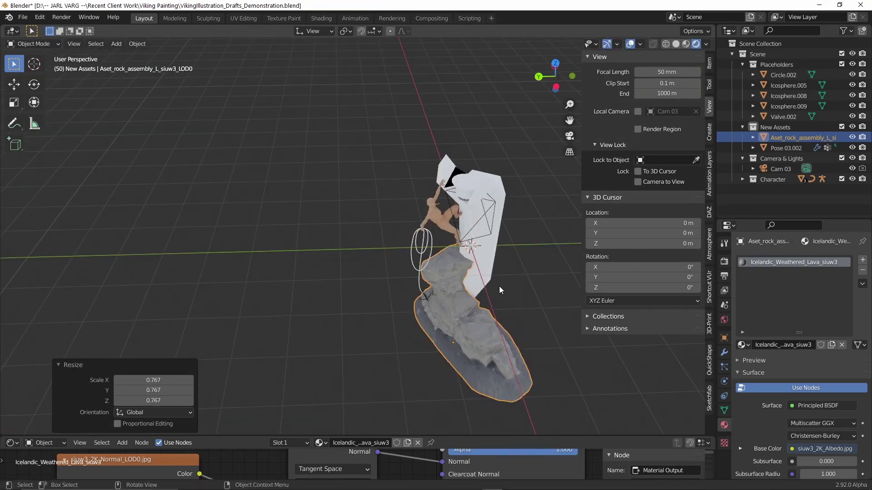
pyautogui.press('s')
pyautogui.click(534, 250)
# Step: Change the transform orientation from View to Global
pyautogui.press('g')
pyautogui.press('x')
pyautogui.rightClick(516, 287)
pyautogui.click(314, 31)
pyautogui.click(304, 58)
# Step: Move the rock assembly horizontally along the global axes, away from the climbing figure
pyautogui.moveTo(443, 160); pyautogui.dragTo(361, 143, button='middle')
pyautogui.press('g')
pyautogui.press('x')
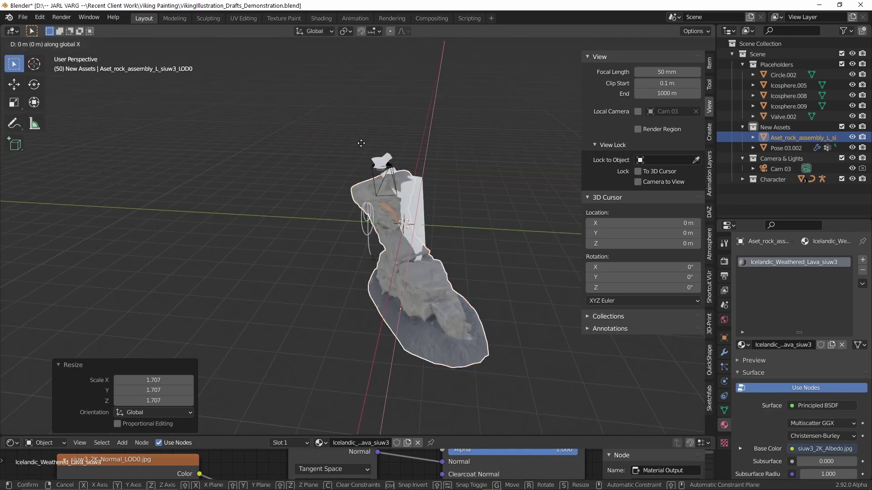
pyautogui.press('y')
pyautogui.click(369, 326)
# Step: Rescale the rock assembly uniformly and move it further down along the global Z axis
pyautogui.moveTo(368, 326); pyautogui.dragTo(393, 263, button='middle')
pyautogui.press('s')
pyautogui.click(457, 222)
pyautogui.press('g')
pyautogui.press('z')
pyautogui.click(456, 268)
# Step: Move the rock assembly about 1.52 m along global Y and about 2.67 m down along global Z
pyautogui.moveTo(455, 268); pyautogui.dragTo(536, 230, button='middle')
pyautogui.press('g')
pyautogui.press('y')
pyautogui.click(520, 244)
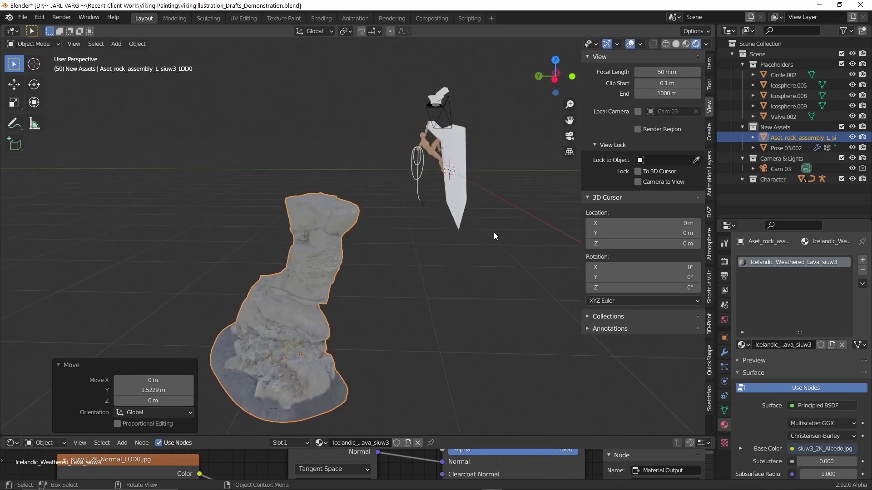
pyautogui.press('g')
pyautogui.press('z')
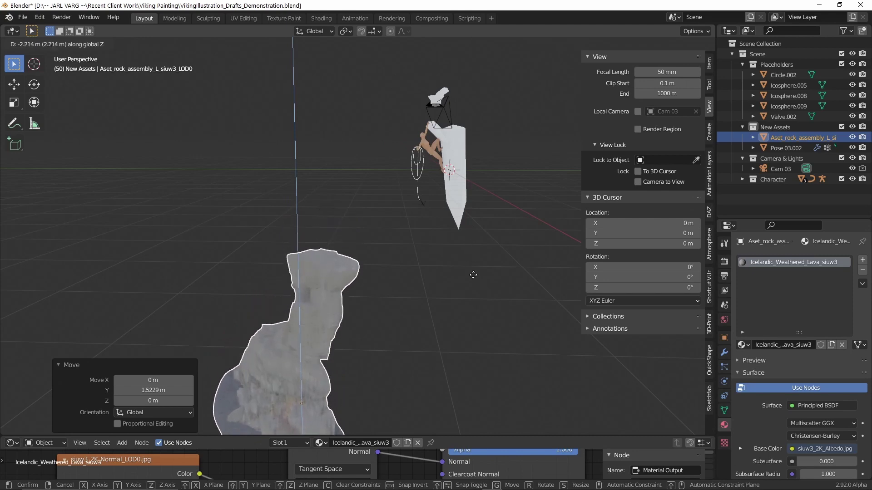
pyautogui.click(480, 282)
# Step: In the camera view, move the rock assembly about 6.44 m along global X and about 0.99 m along global Y
pyautogui.moveTo(480, 282); pyautogui.dragTo(485, 209, button='middle')
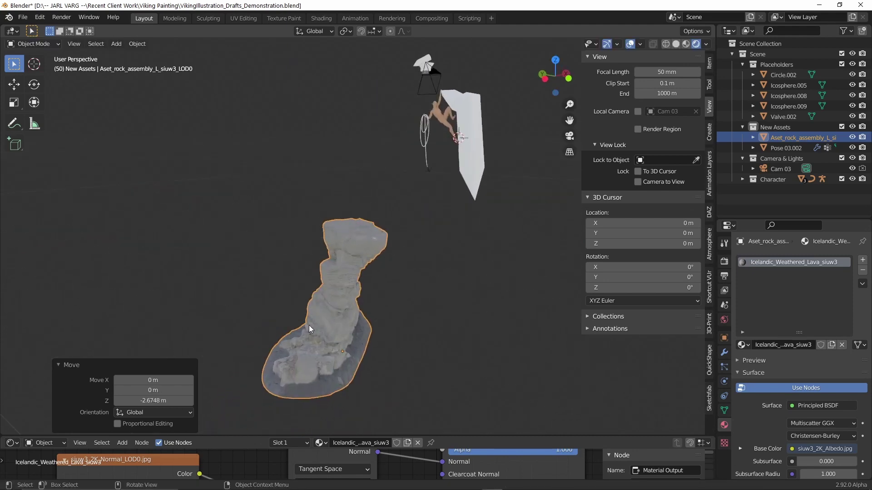
pyautogui.moveTo(411, 287); pyautogui.dragTo(185, 347, button='middle')
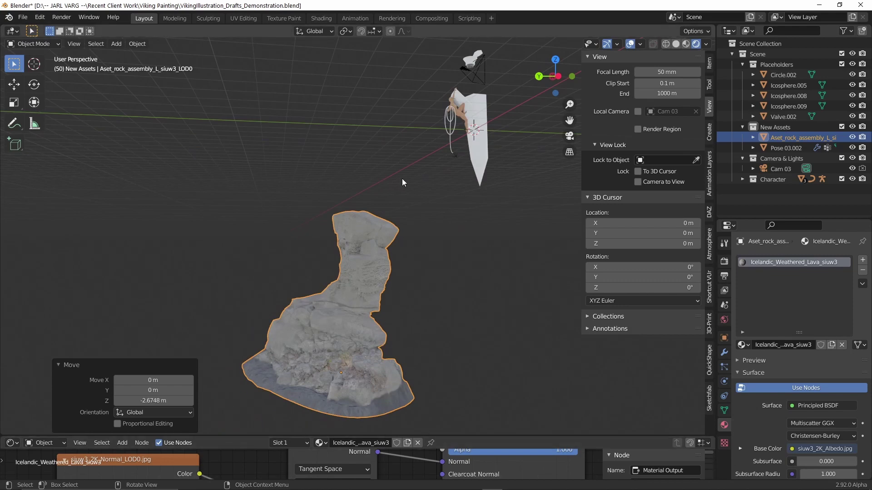
pyautogui.moveTo(413, 226); pyautogui.dragTo(380, 219, button='middle')
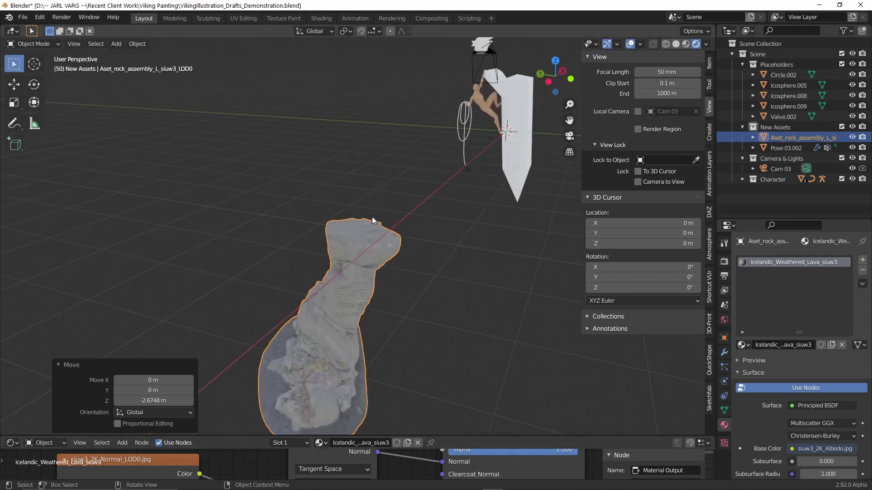
pyautogui.moveTo(502, 247); pyautogui.dragTo(458, 253, button='middle')
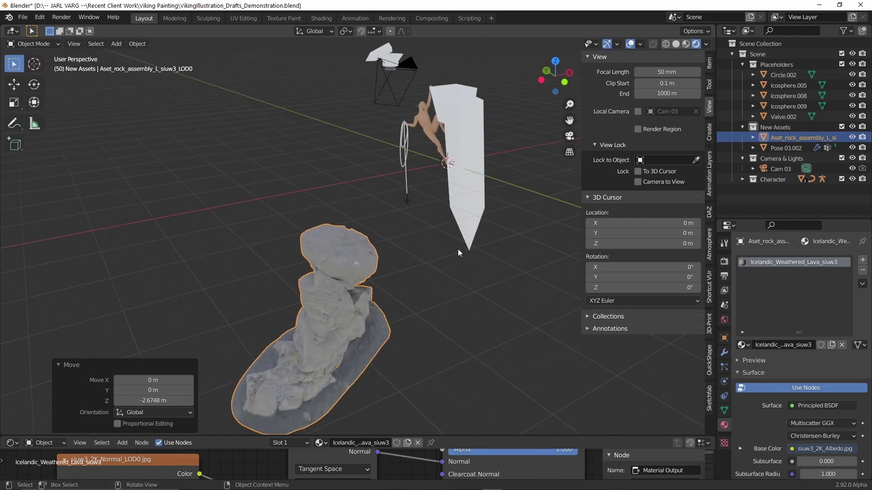
pyautogui.press('KP_0')
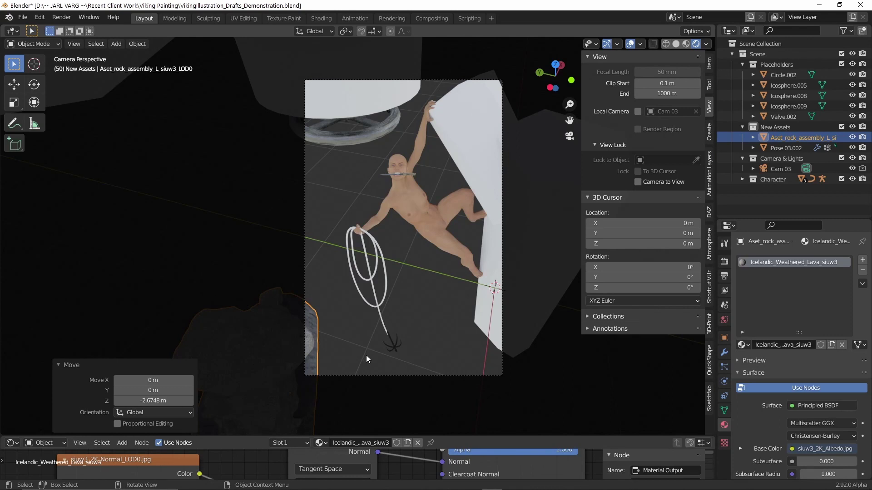
pyautogui.press('g')
pyautogui.press('x')
pyautogui.press('y')
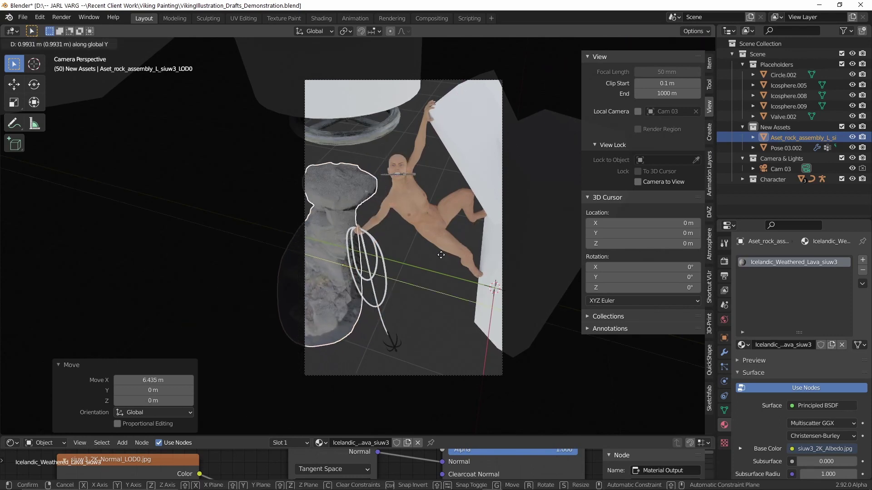
pyautogui.click(442, 255)
# Step: Rotate the rock assembly about -28.8° around the global Z axis within the camera framing
pyautogui.press('r')
pyautogui.press('z')
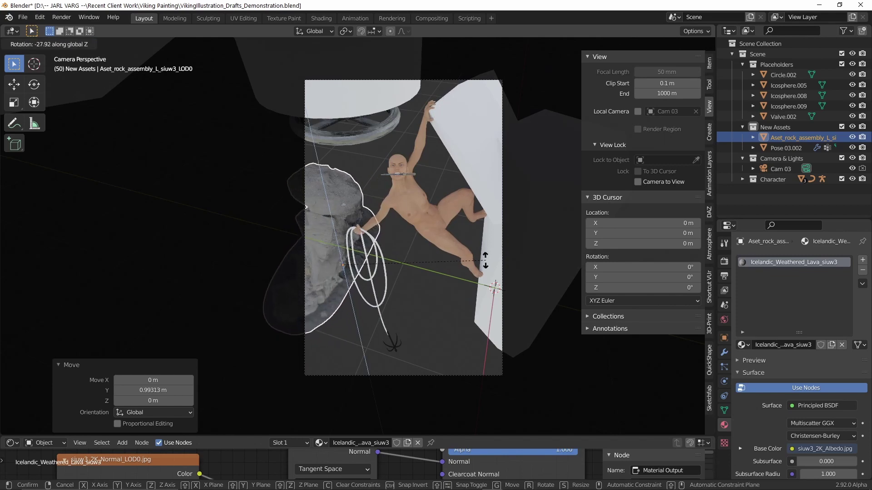
pyautogui.click(482, 261)
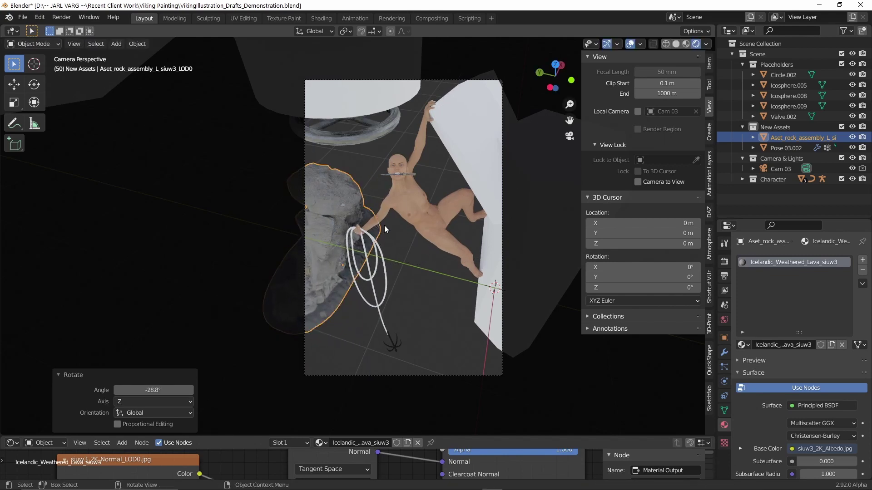
# Step: Switch to Quixel Bridge and filter the purchased assets to 3D Assets
pyautogui.hotkey('alt', 'Tab')
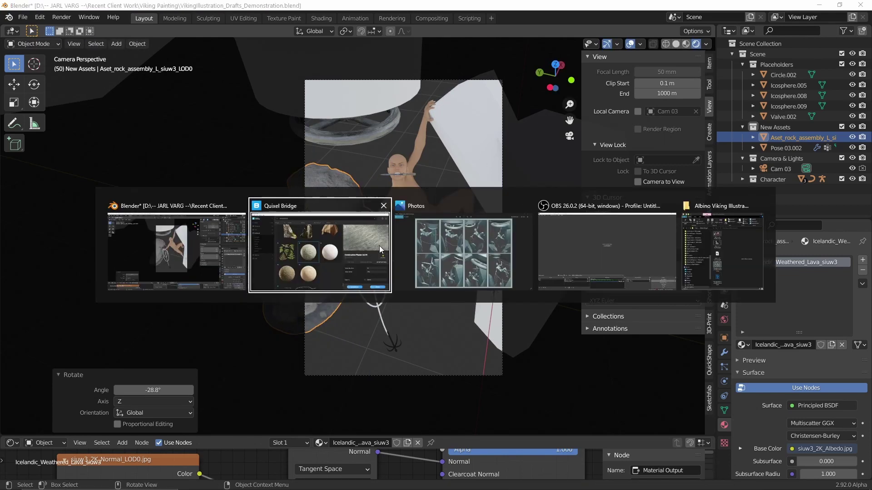
pyautogui.click(348, 266)
pyautogui.scroll(-3, 467, 240)
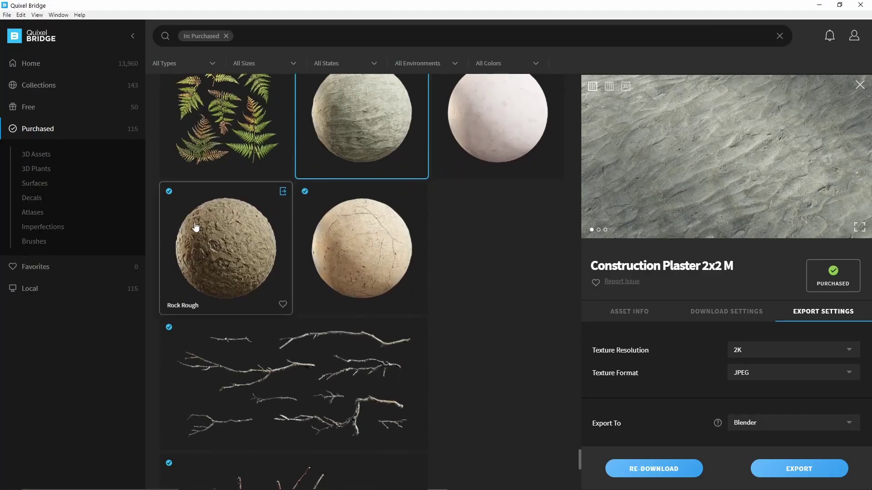
pyautogui.click(50, 157)
# Step: Find the Icelandic Lava Spire among the purchased 3D assets and export it to Blender
pyautogui.scroll(-8, 431, 211)
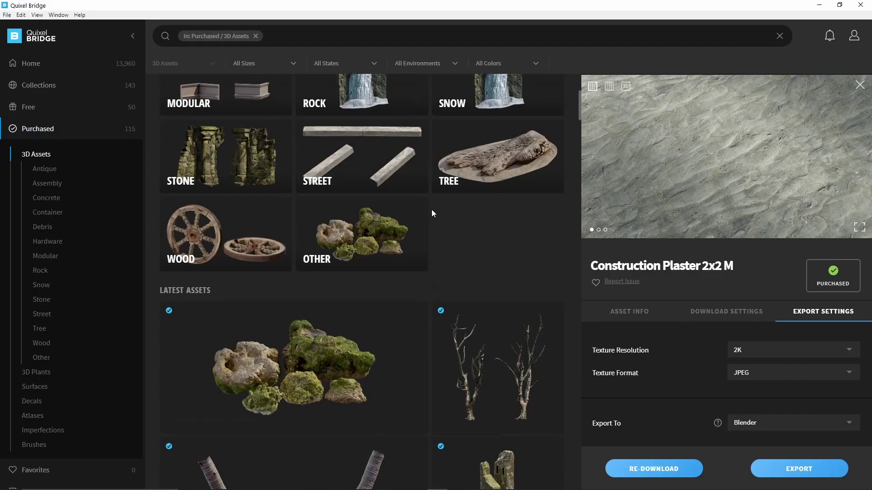
pyautogui.scroll(-20, 431, 208)
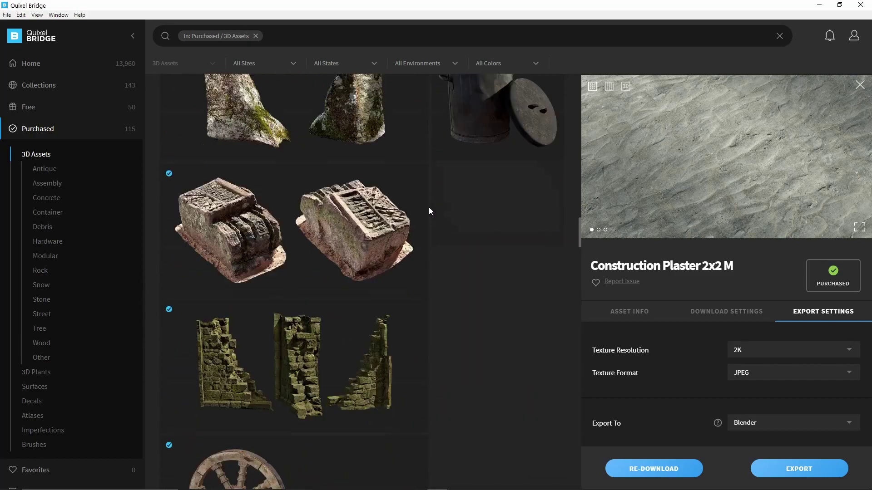
pyautogui.scroll(-20, 430, 210)
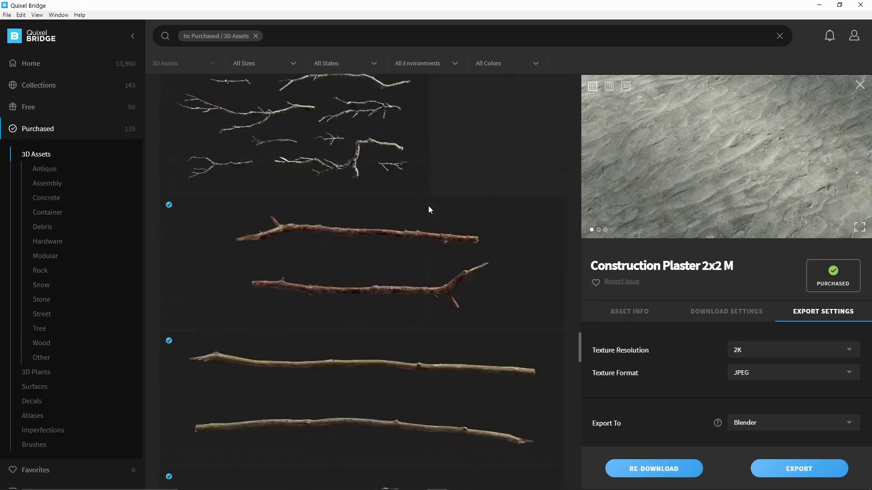
pyautogui.scroll(-20, 428, 210)
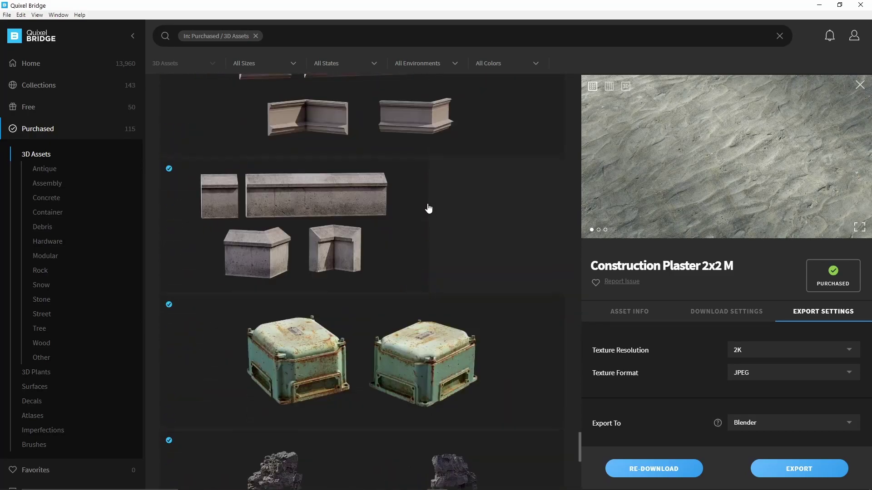
pyautogui.scroll(-5, 428, 208)
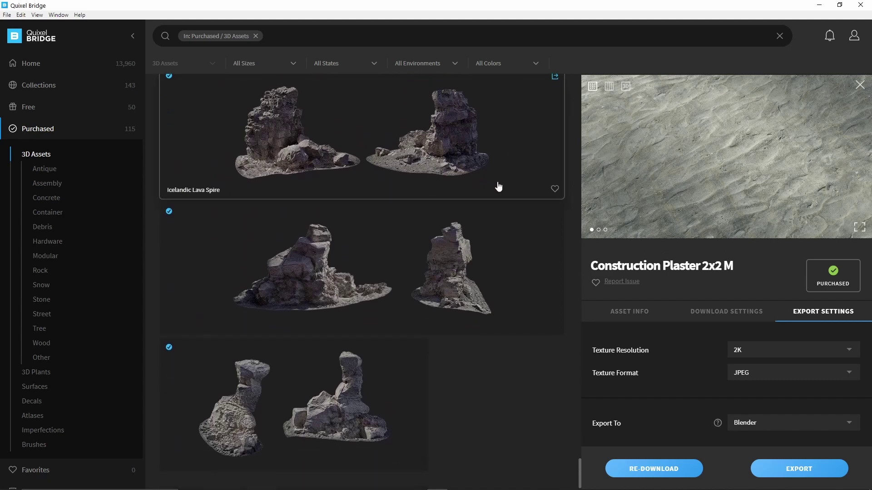
pyautogui.moveTo(521, 195)
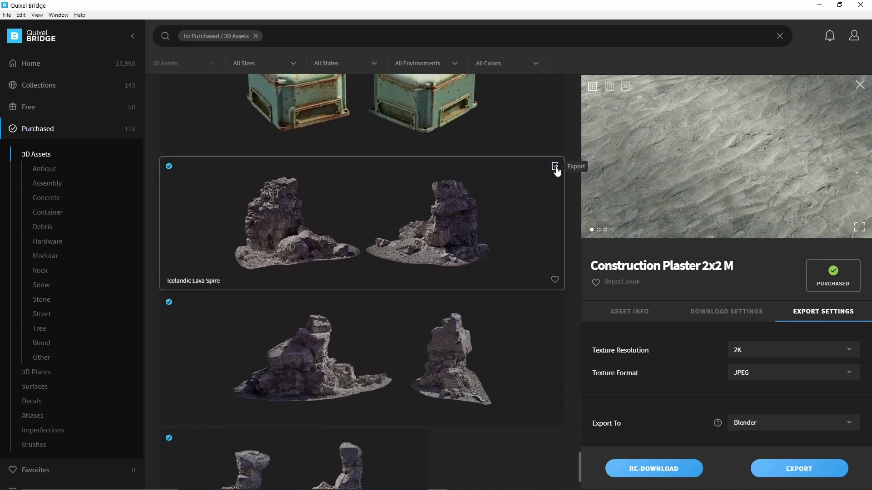
pyautogui.click(555, 167)
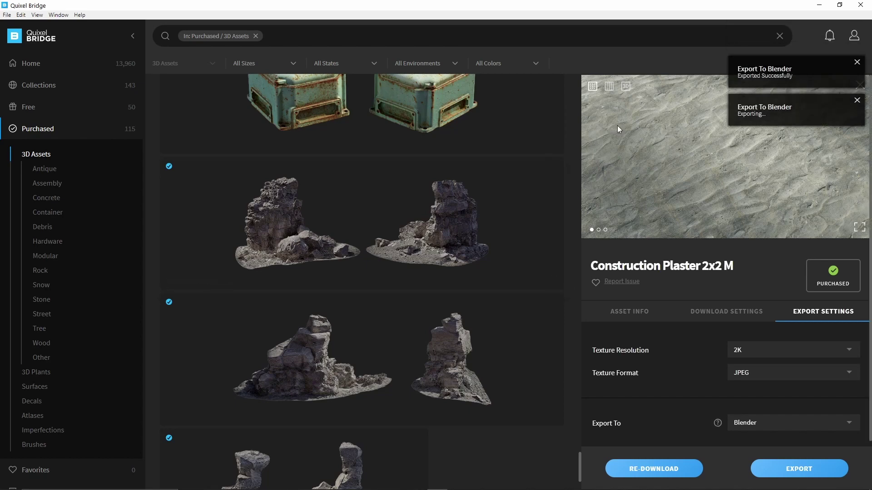
# Step: Select the Weathered Icelandic Lava Spire and export it to Blender with its 2K JPEG, FBX, LOD 0 settings
pyautogui.scroll(-2, 499, 286)
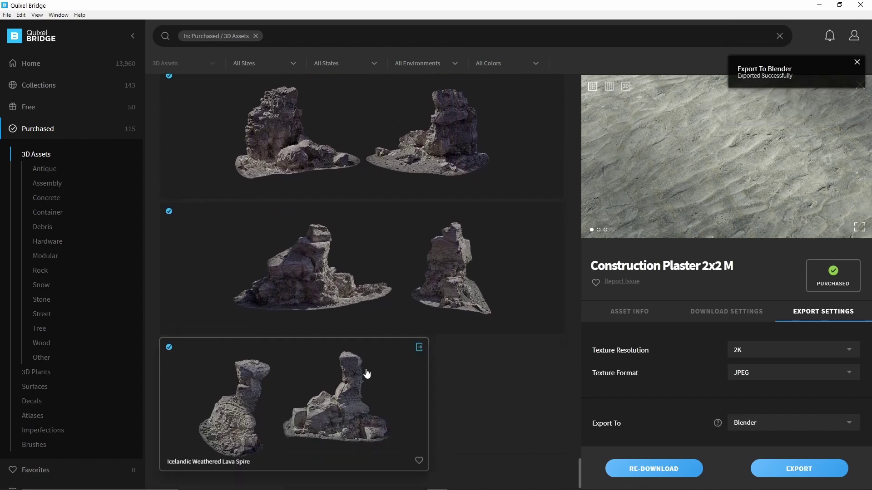
pyautogui.click(472, 246)
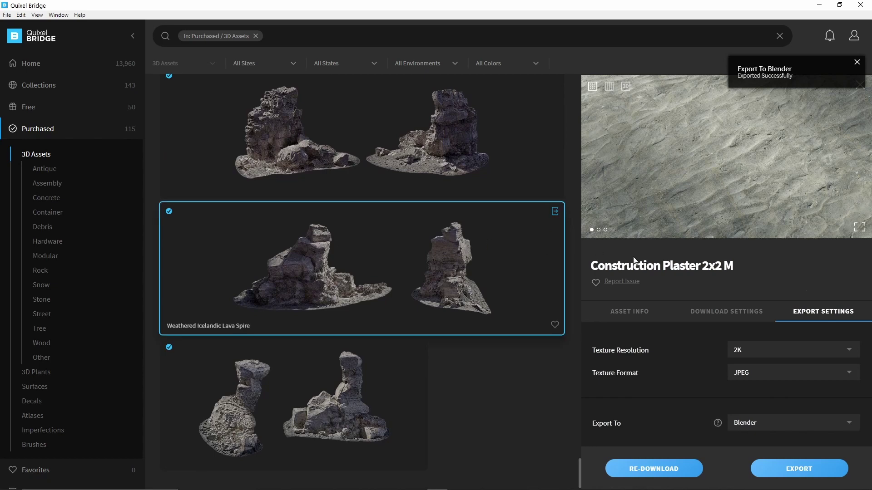
pyautogui.click(555, 213)
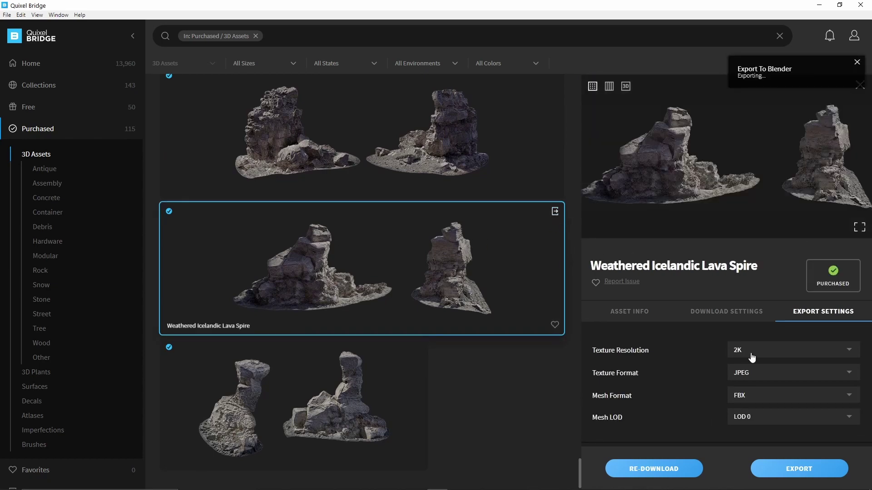
pyautogui.scroll(-1, 469, 263)
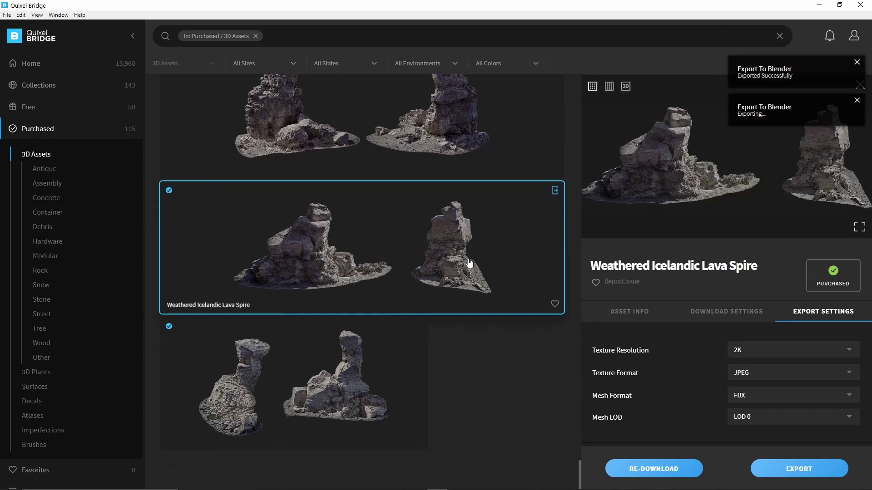
# Step: Switch to Blender, leave the camera view to frame the imported rocks, and enlarge the shader node editor around the Normal Map node
pyautogui.hotkey('alt', 'Tab')
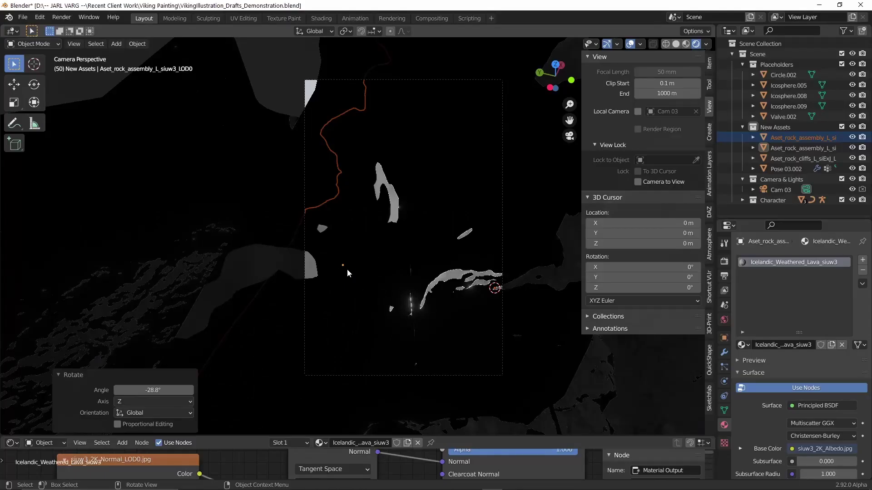
pyautogui.scroll(-3, 427, 249)
pyautogui.moveTo(427, 249); pyautogui.dragTo(469, 217, button='middle')
pyautogui.scroll(-10, 462, 243)
pyautogui.click(417, 391)
pyautogui.moveTo(418, 436); pyautogui.dragTo(418, 252)
pyautogui.moveTo(441, 358); pyautogui.dragTo(430, 370, button='middle')
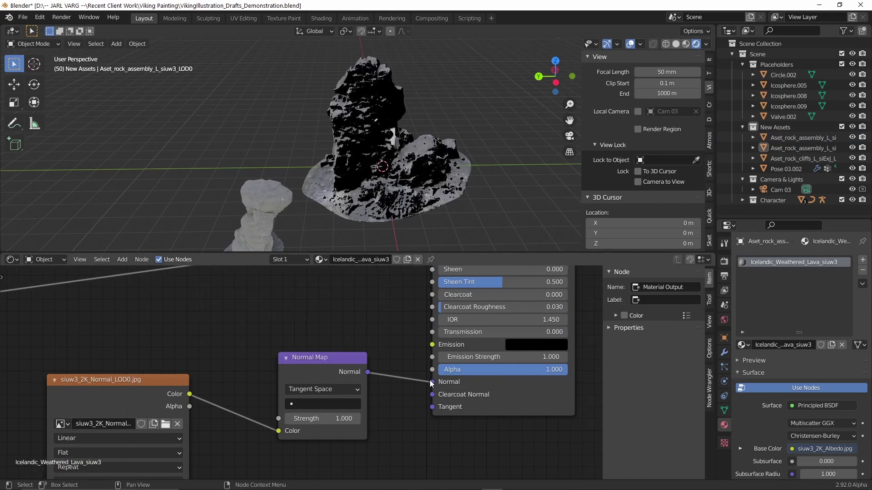
# Step: In both newly imported rocks' materials, including Icelandic_Lava_siExJ, move the Normal Map link from the shader's Alpha input to its Normal input
pyautogui.click(420, 191)
pyautogui.moveTo(431, 370); pyautogui.dragTo(432, 381)
pyautogui.click(454, 195)
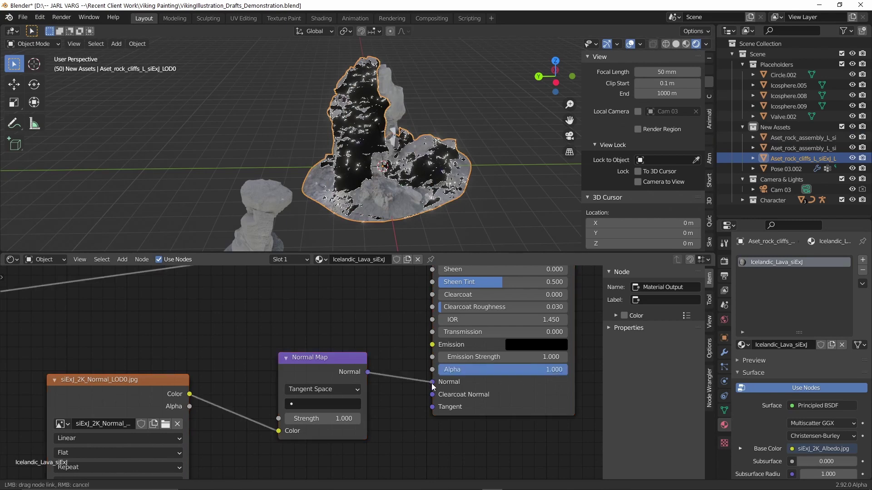
# Step: Shrink the shader node editor to give the 3D viewport more height and inspect the imported rocks
pyautogui.moveTo(478, 227); pyautogui.dragTo(434, 230, button='middle')
pyautogui.moveTo(461, 251); pyautogui.dragTo(463, 399)
pyautogui.moveTo(476, 280); pyautogui.dragTo(486, 325, button='middle')
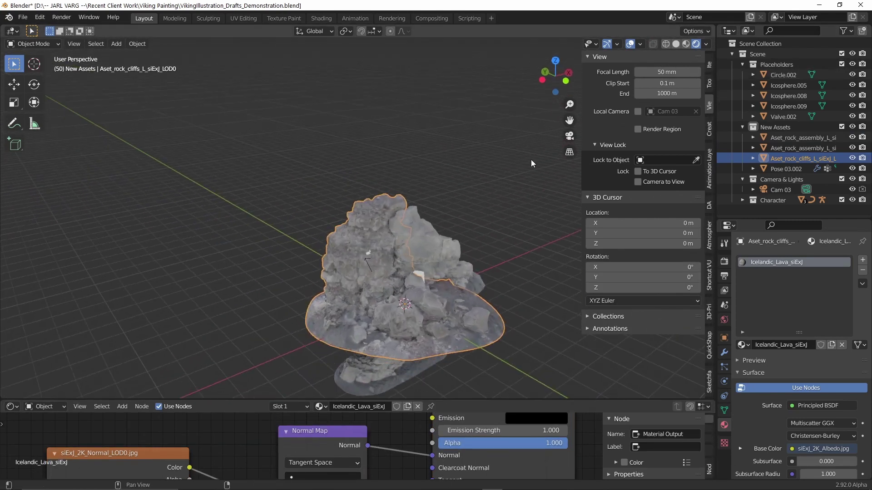
pyautogui.moveTo(450, 237); pyautogui.dragTo(417, 238, button='middle')
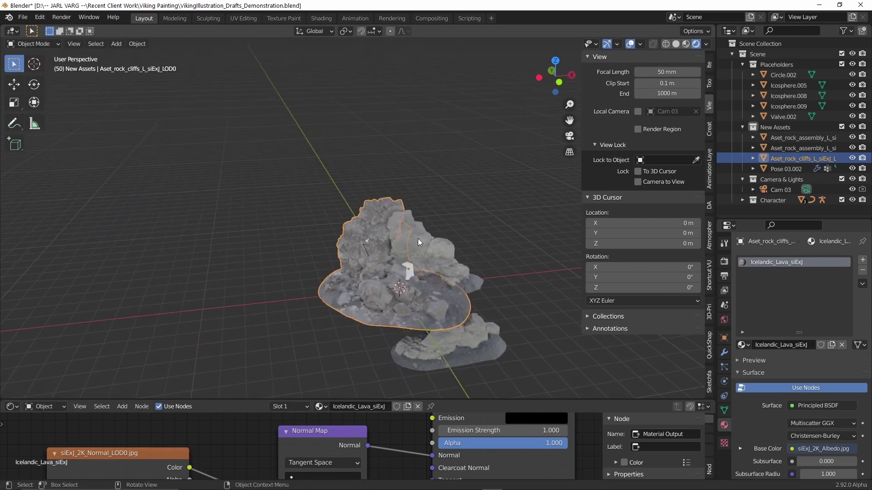
# Step: In the camera view with solid shading, scale down the siExJ cliff rock and the sinxD rock assembly
pyautogui.press('KP_0')
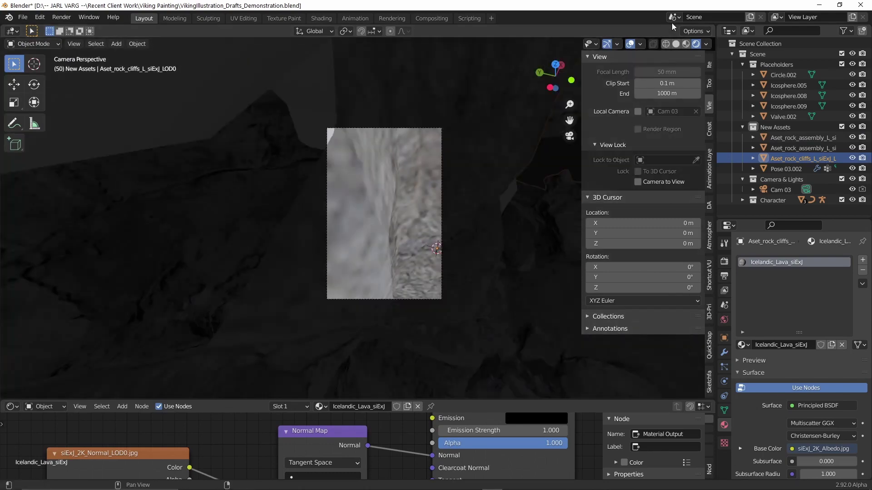
pyautogui.click(676, 44)
pyautogui.press('s')
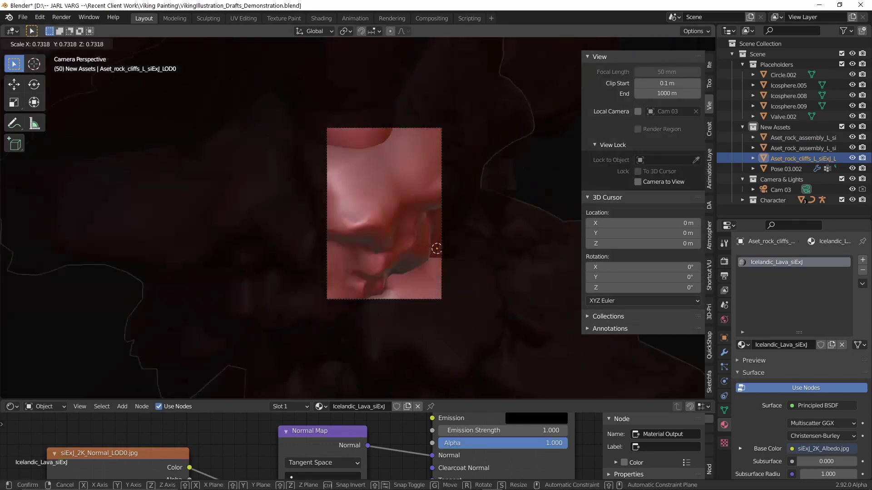
pyautogui.click(415, 244)
pyautogui.click(415, 244)
pyautogui.press('s')
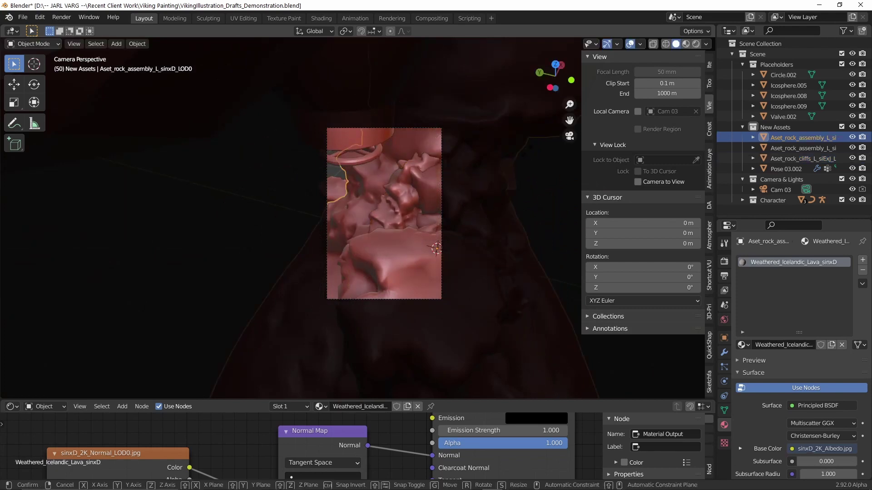
pyautogui.click(465, 221)
# Step: Move the siExJ cliff rock about 3.59 m along Y and 4.35 m along X, and lower it beneath the climbing figure
pyautogui.click(430, 207)
pyautogui.press('g')
pyautogui.press('y')
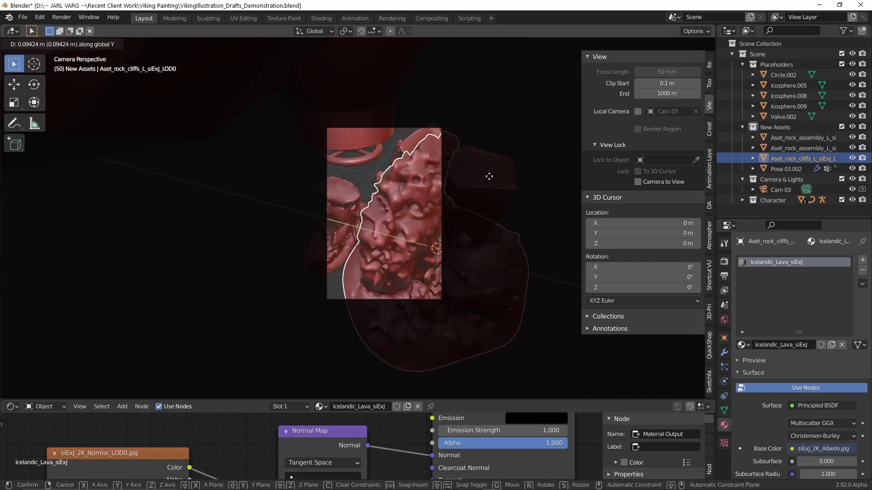
pyautogui.click(331, 157)
pyautogui.press('g')
pyautogui.press('x')
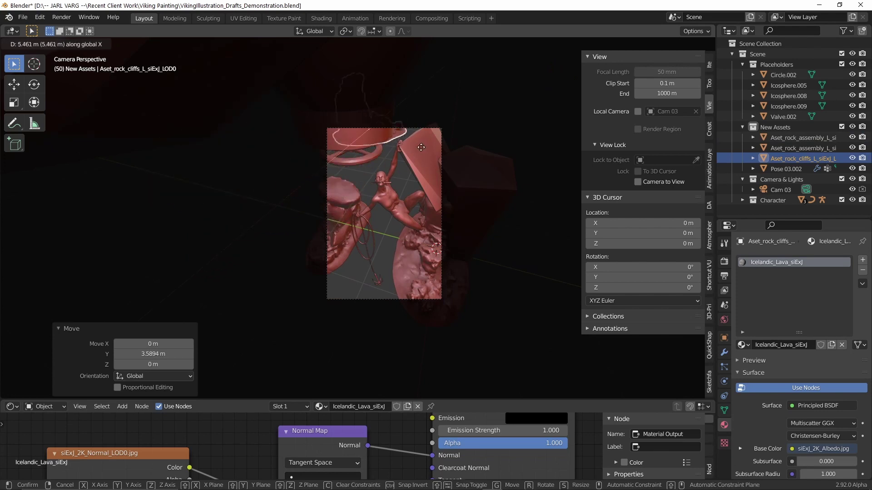
pyautogui.click(414, 169)
pyautogui.press('g')
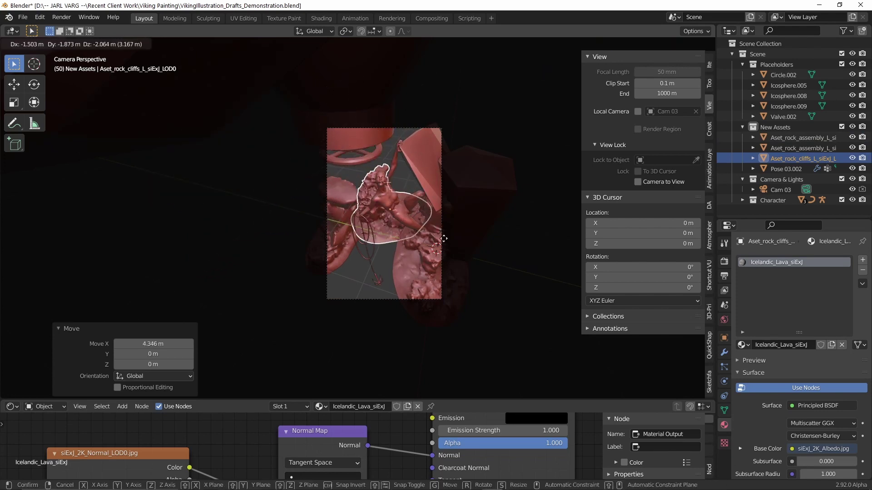
pyautogui.click(443, 249)
# Step: Rotate the siExJ cliff rock about -121° around Z and shift it about -0.58 m in X and -0.57 m in Z
pyautogui.press('r')
pyautogui.press('z')
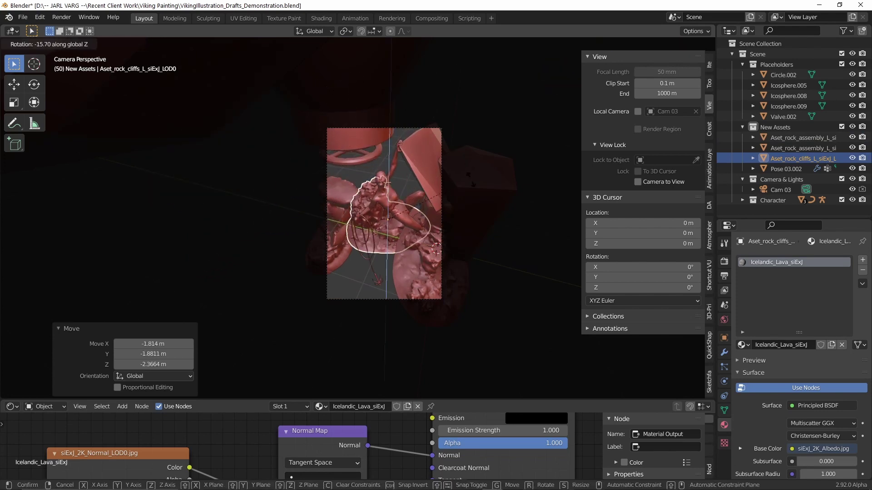
pyautogui.click(397, 270)
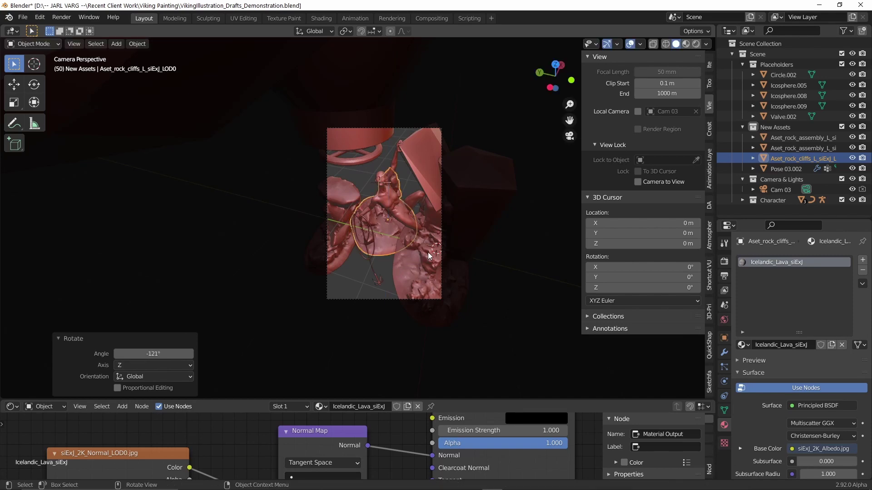
pyautogui.press('g')
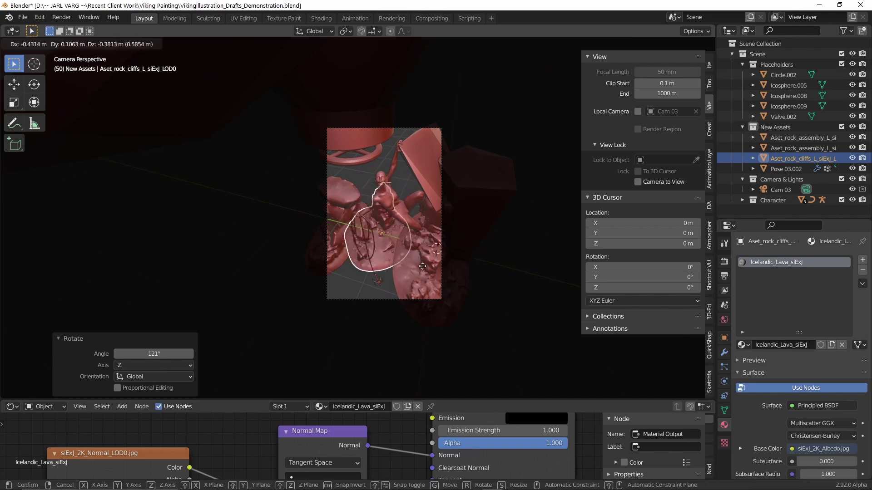
pyautogui.click(424, 271)
# Step: In back orthographic view, enlarge the siExJ cliff rock about 3.06 times and lower it until its base lines up with the large neighbouring rock's base
pyautogui.press('KP_Decimal')
pyautogui.moveTo(446, 236); pyautogui.dragTo(453, 193, button='middle')
pyautogui.scroll(-5, 413, 222)
pyautogui.click(541, 76)
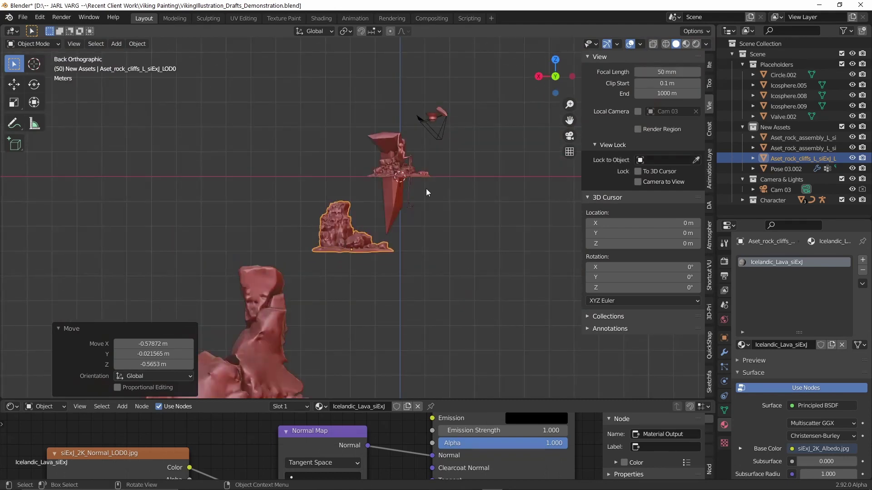
pyautogui.press('s')
pyautogui.click(490, 186)
pyautogui.press('g')
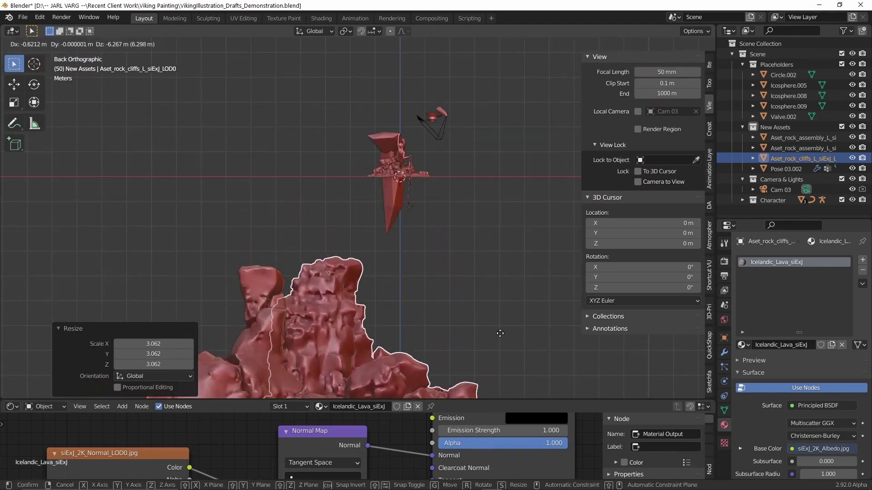
pyautogui.click(502, 335)
pyautogui.keyDown('shift'); pyautogui.moveTo(467, 279); pyautogui.dragTo(514, 182, button='middle'); pyautogui.keyUp('shift')
pyautogui.press('g')
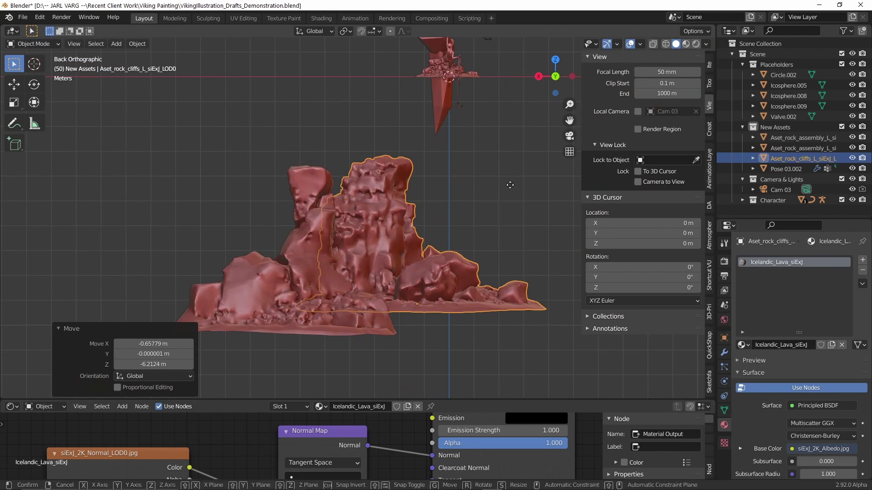
pyautogui.click(523, 210)
# Step: Enlarge the sinxD rock assembly about 3.96 times, lower it about 10.1 m to the other rocks' base level, and scale it by about 1.26 more
pyautogui.keyDown('shift'); pyautogui.moveTo(480, 77); pyautogui.dragTo(474, 119, button='middle'); pyautogui.keyUp('shift')
pyautogui.click(464, 120)
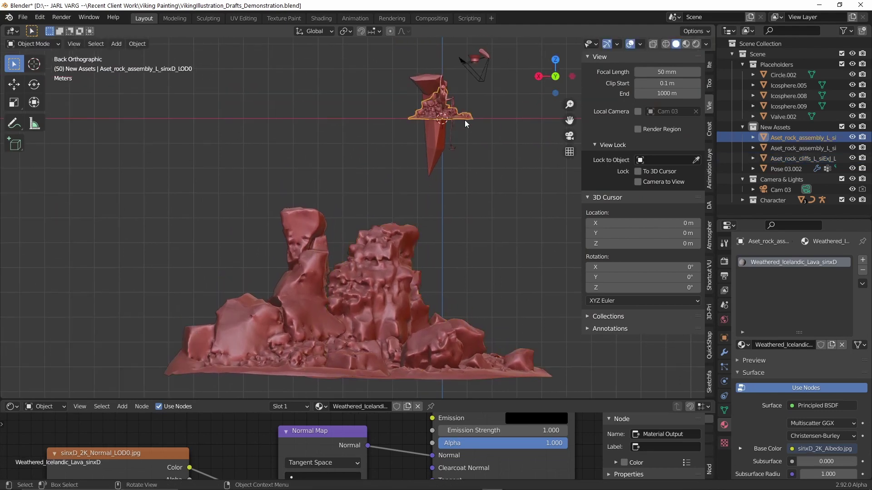
pyautogui.press('s')
pyautogui.click(462, 159)
pyautogui.press('g')
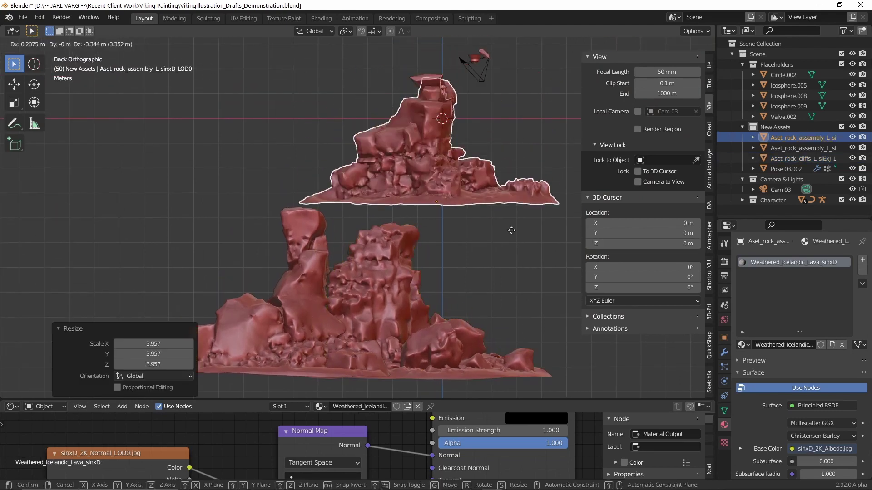
pyautogui.click(489, 386)
pyautogui.press('s')
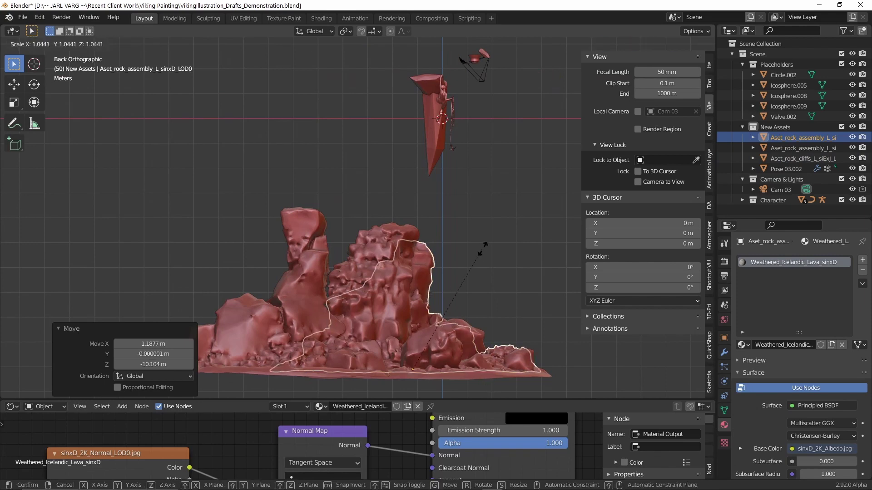
pyautogui.click(512, 235)
# Step: Move the sinxD rock assembly about 8.6 m along X, turn it around Z, and shift it about -2.27 m along Y
pyautogui.moveTo(512, 234); pyautogui.dragTo(439, 249, button='middle')
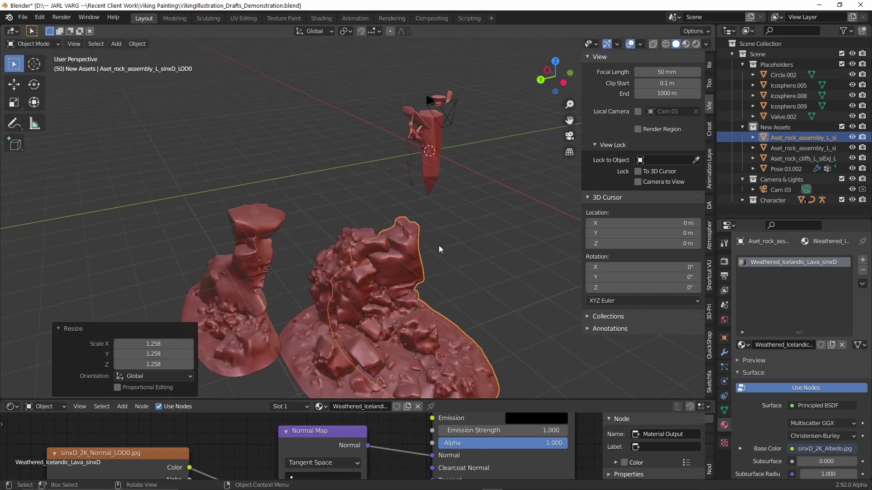
pyautogui.press('g')
pyautogui.press('x')
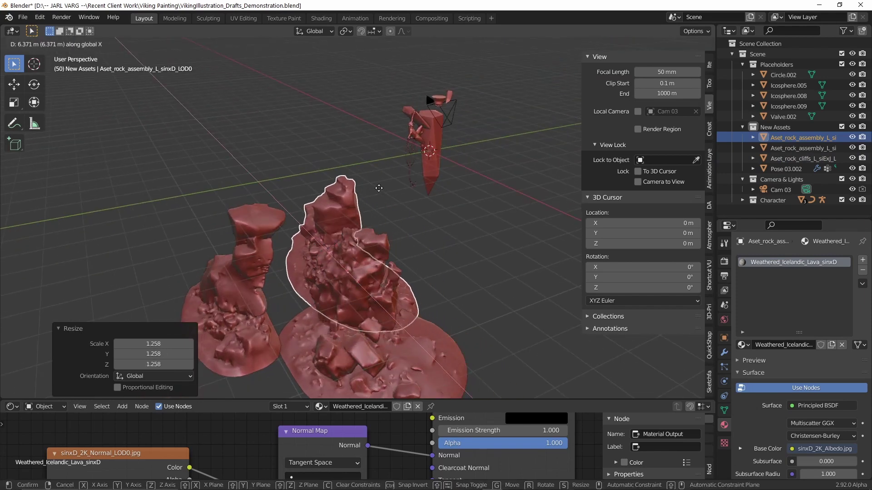
pyautogui.click(359, 185)
pyautogui.press('r')
pyautogui.press('z')
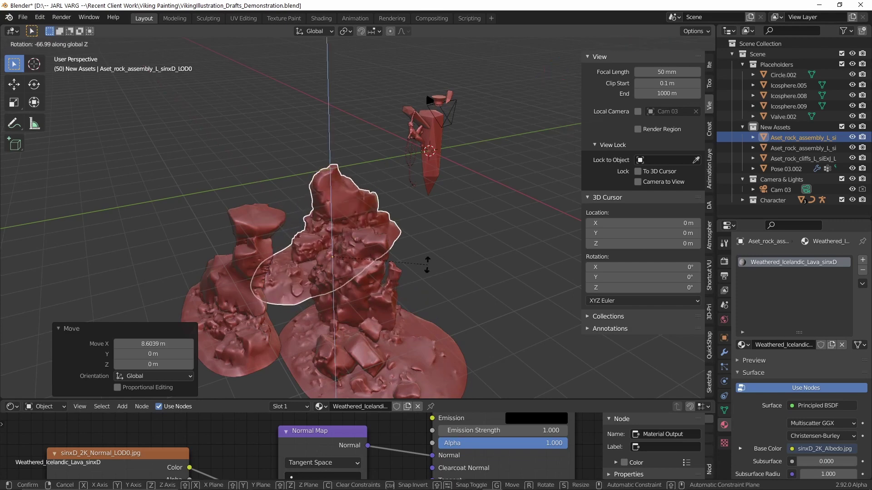
pyautogui.click(425, 273)
pyautogui.press('g')
pyautogui.press('y')
pyautogui.click(455, 266)
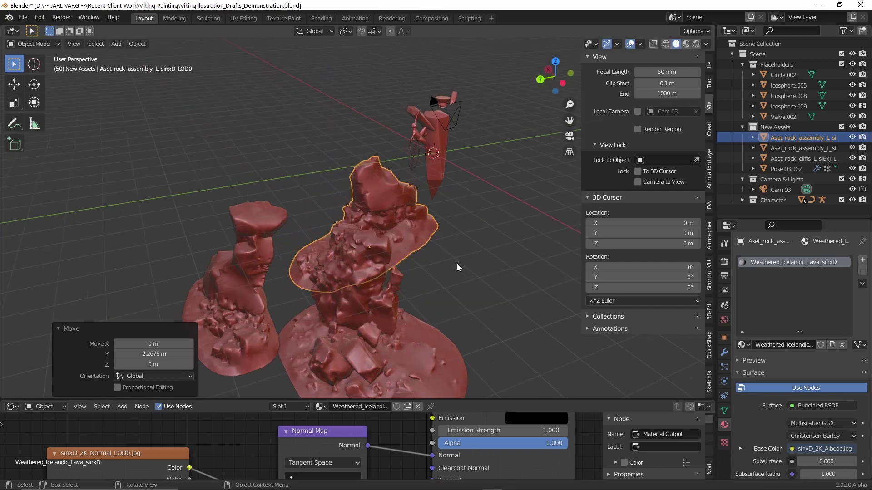
# Step: In the camera view, rotate the siExJ cliff rock about -164° around Z and move it about 0.38 m X, 1.92 m Y and 1 m Z
pyautogui.press('KP_0')
pyautogui.moveTo(437, 272); pyautogui.dragTo(463, 213, button='middle')
pyautogui.press('KP_0')
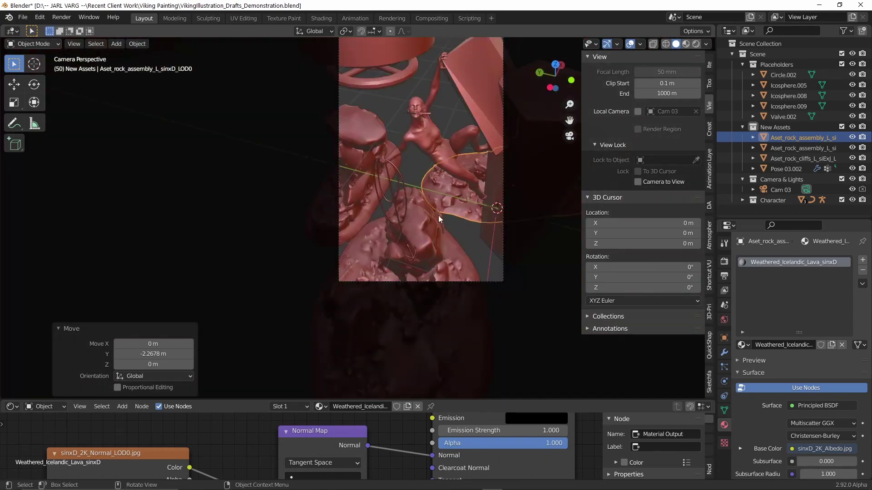
pyautogui.click(430, 229)
pyautogui.press('r')
pyautogui.press('z')
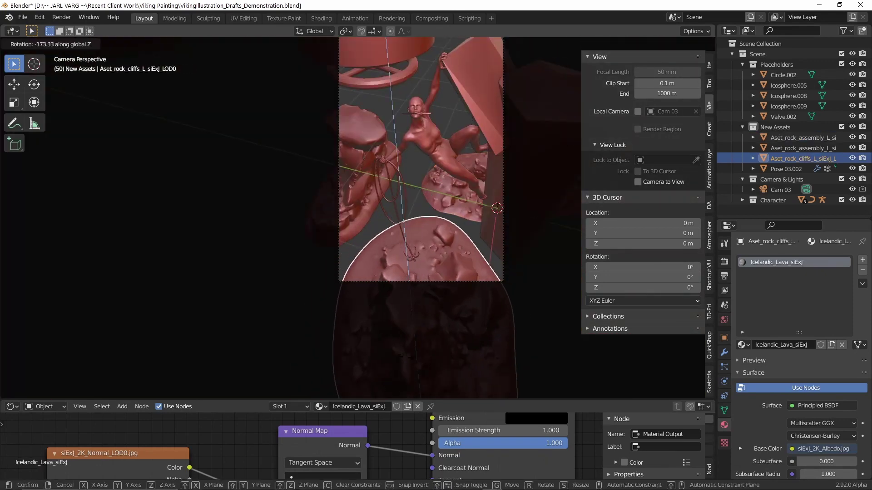
pyautogui.click(437, 352)
pyautogui.press('g')
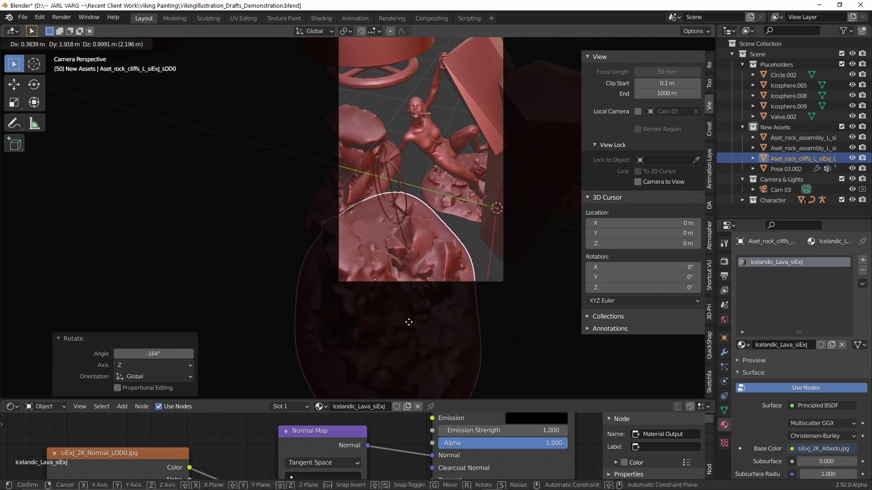
pyautogui.click(409, 321)
# Step: Nudge the siExJ cliff rock about 0.05 m in X and -0.14 m in Y, and rotate it about -10° around Z
pyautogui.keyDown('shift'); pyautogui.moveTo(457, 267); pyautogui.dragTo(436, 309, button='middle'); pyautogui.keyUp('shift')
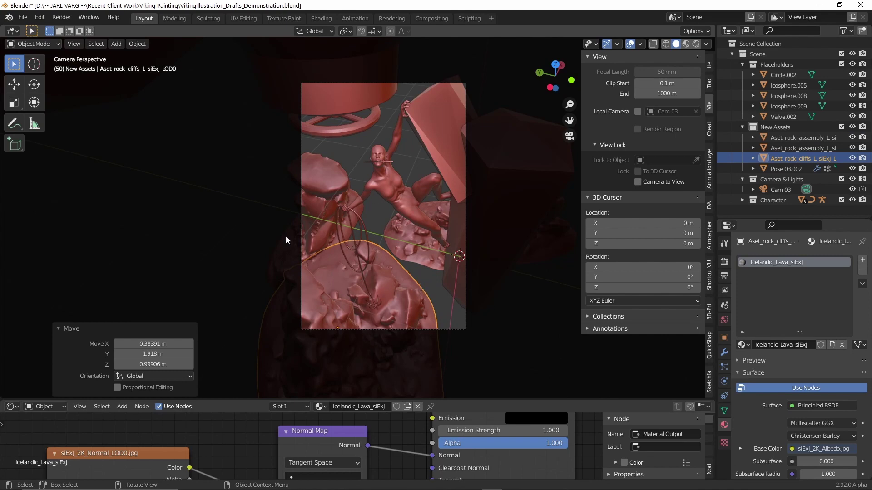
pyautogui.keyDown('shift'); pyautogui.moveTo(380, 261); pyautogui.dragTo(423, 254, button='middle'); pyautogui.keyUp('shift')
pyautogui.scroll(2, 423, 255)
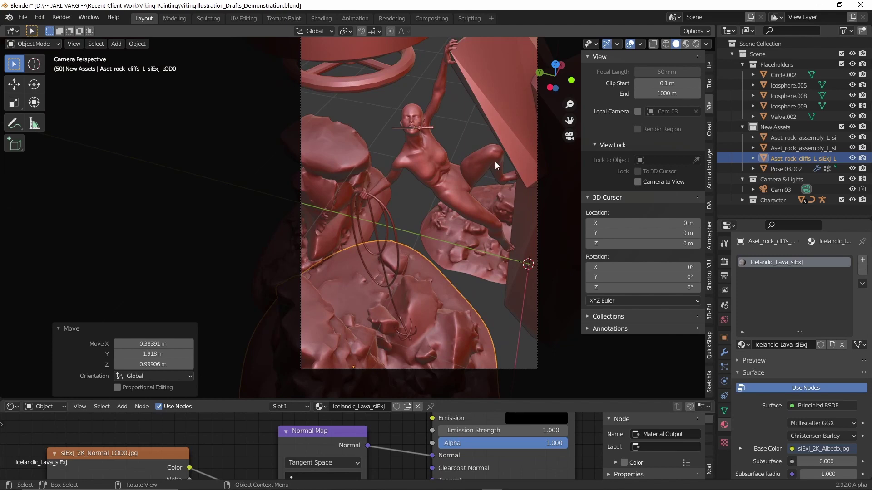
pyautogui.keyDown('shift'); pyautogui.moveTo(495, 162); pyautogui.dragTo(456, 192, button='middle'); pyautogui.keyUp('shift')
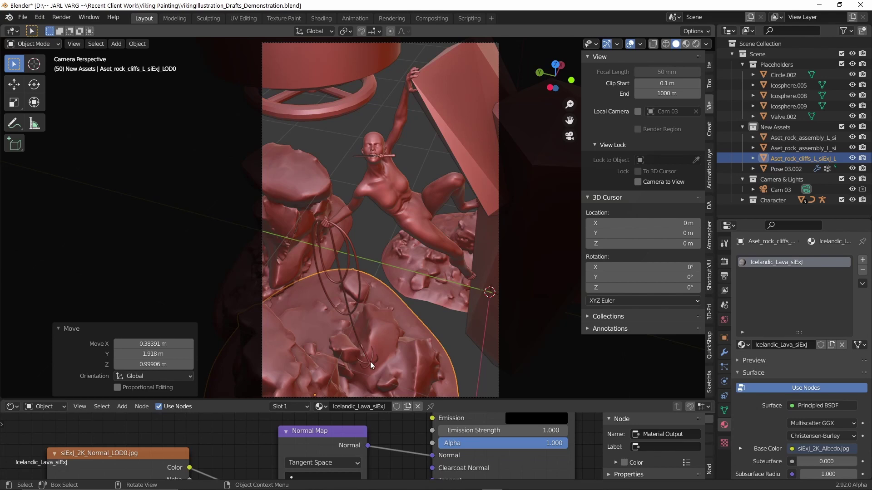
pyautogui.press('g')
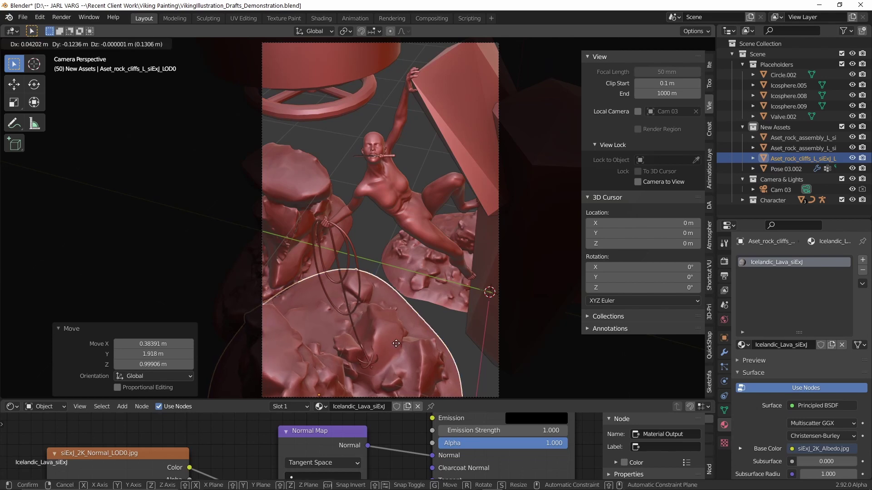
pyautogui.press('r')
pyautogui.press('x')
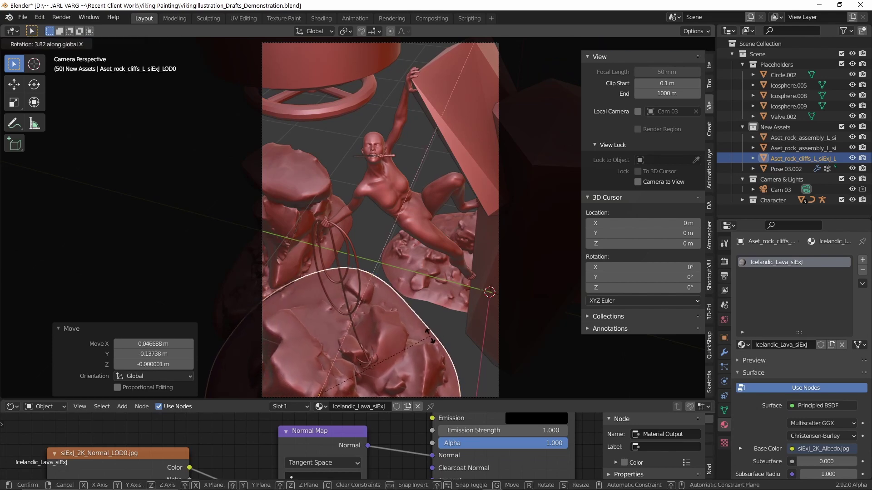
pyautogui.press('z')
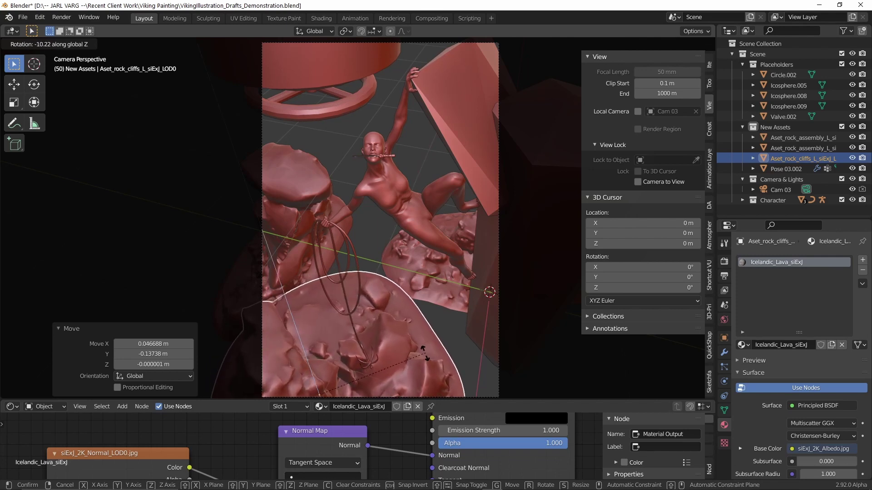
pyautogui.click(425, 353)
pyautogui.click(421, 353)
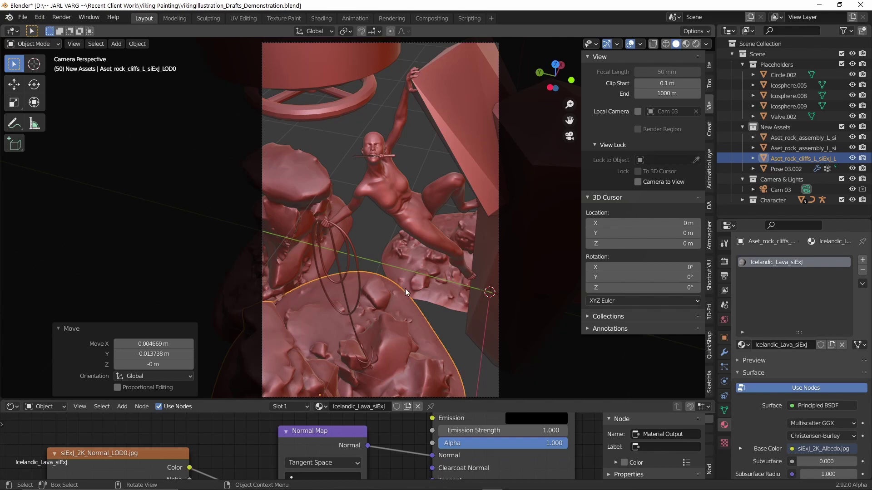
# Step: Reposition and turn the siExJ cliff rock so its rugged peak rises beneath the figure's hanging rope
pyautogui.press('g')
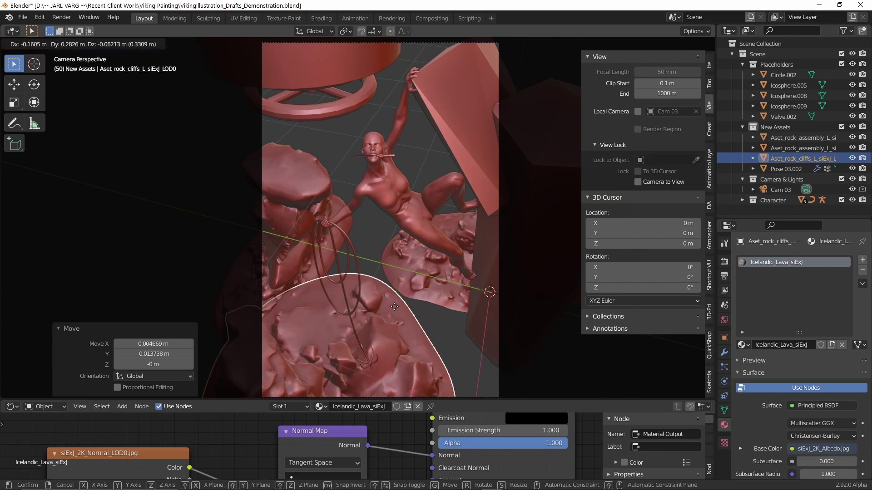
pyautogui.click(394, 307)
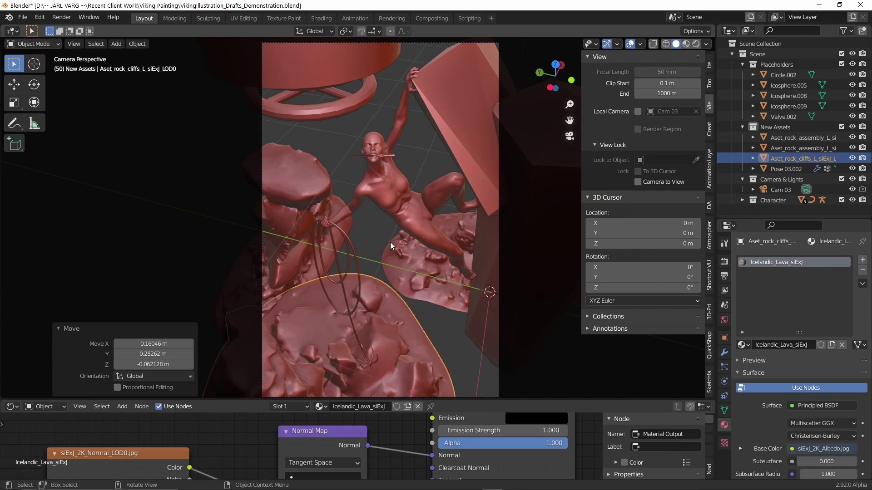
pyautogui.press('g')
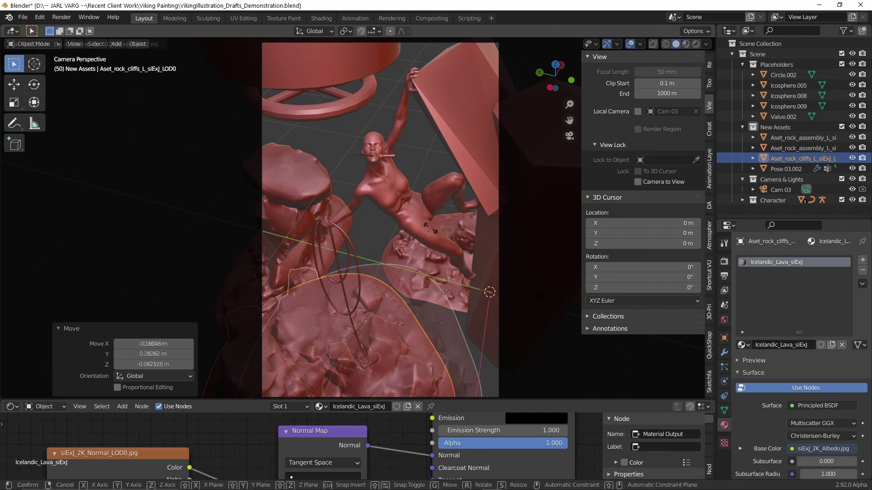
pyautogui.click(324, 237)
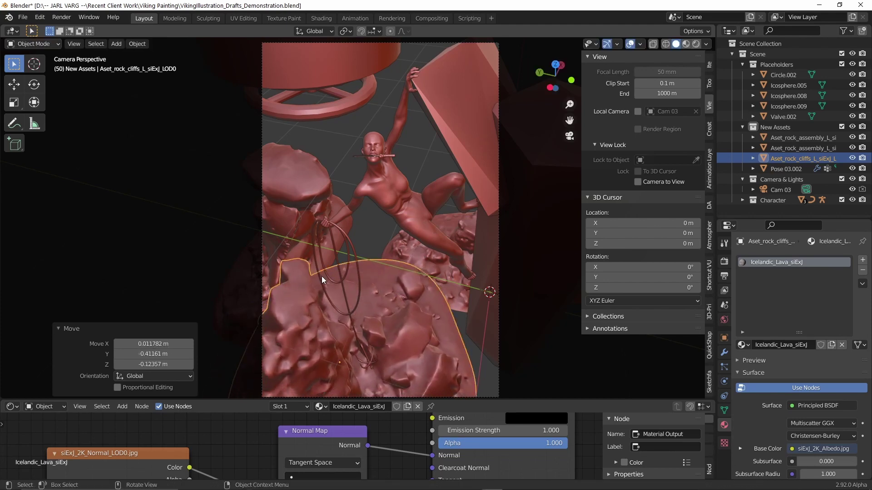
# Step: Move the sinxD rock assembly about 4.31 m along Y and rotate it about -50.5° around Z
pyautogui.scroll(-2, 454, 182)
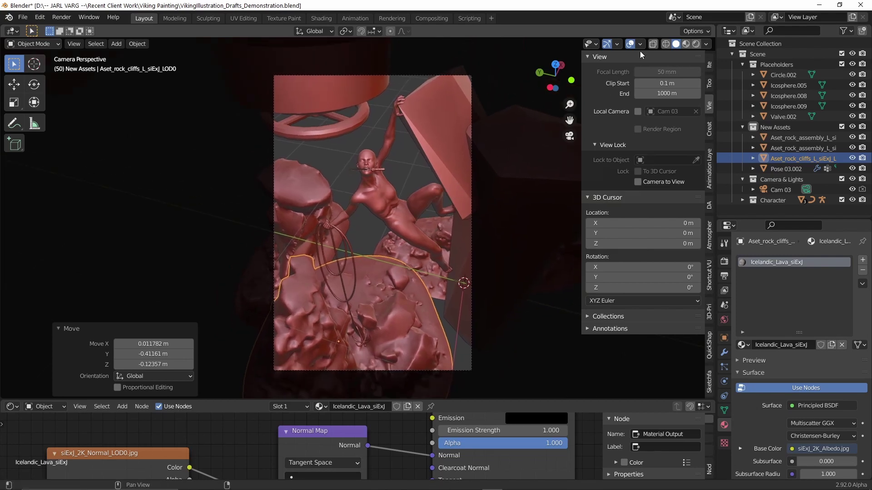
pyautogui.click(640, 44)
pyautogui.click(431, 277)
pyautogui.press('g')
pyautogui.press('y')
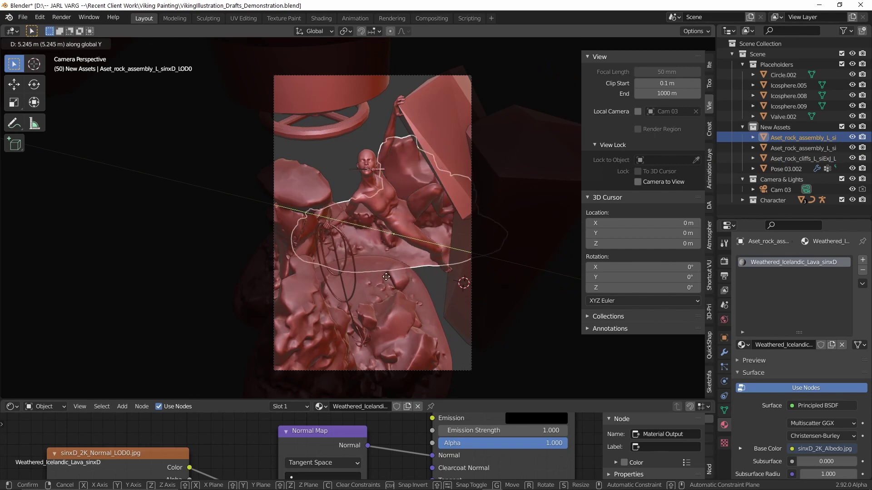
pyautogui.click(408, 270)
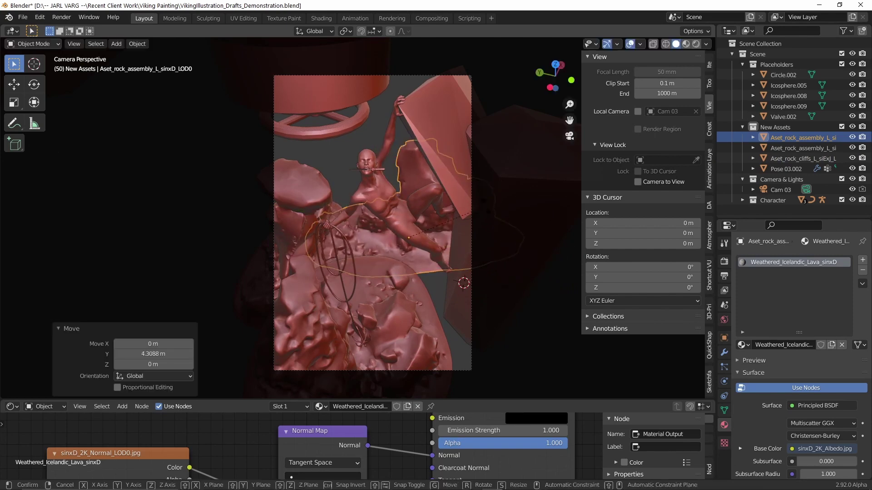
pyautogui.press('r')
pyautogui.press('z')
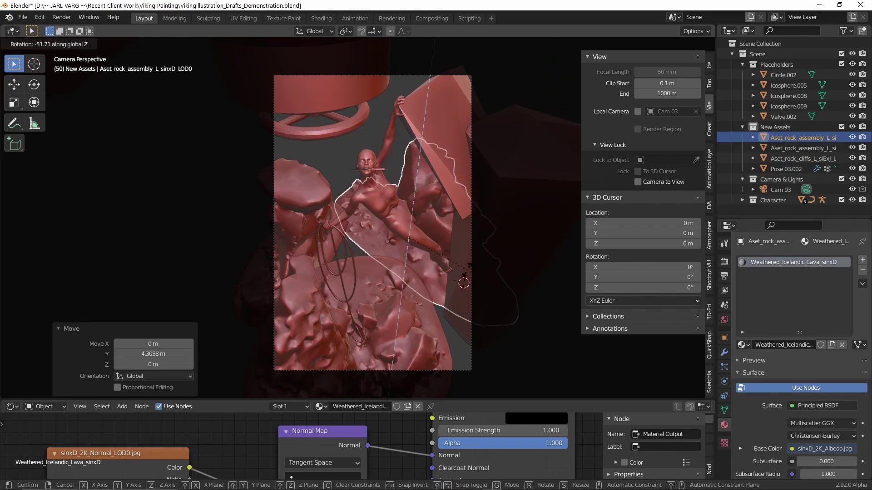
pyautogui.click(467, 266)
# Step: Nudge the sinxD rock assembly about -0.32 m X, 0.35 m Y and -0.19 m Z, and shift it about 0.22 m along X
pyautogui.press('g')
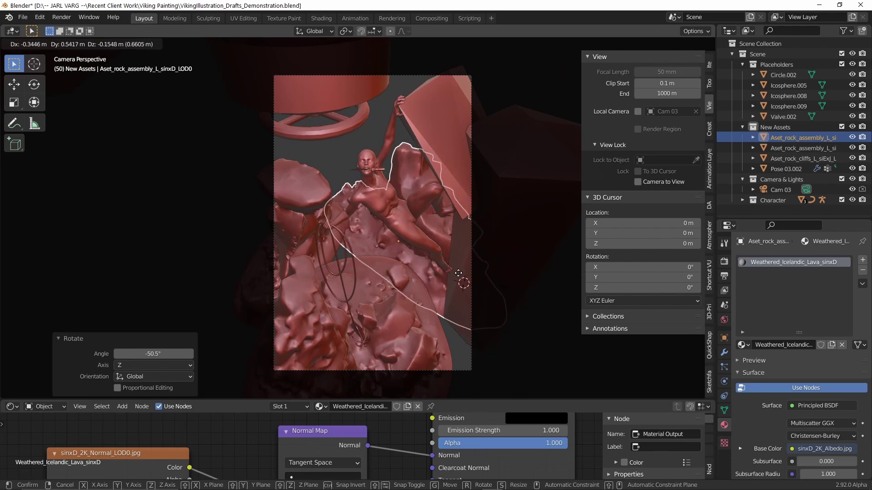
pyautogui.click(461, 273)
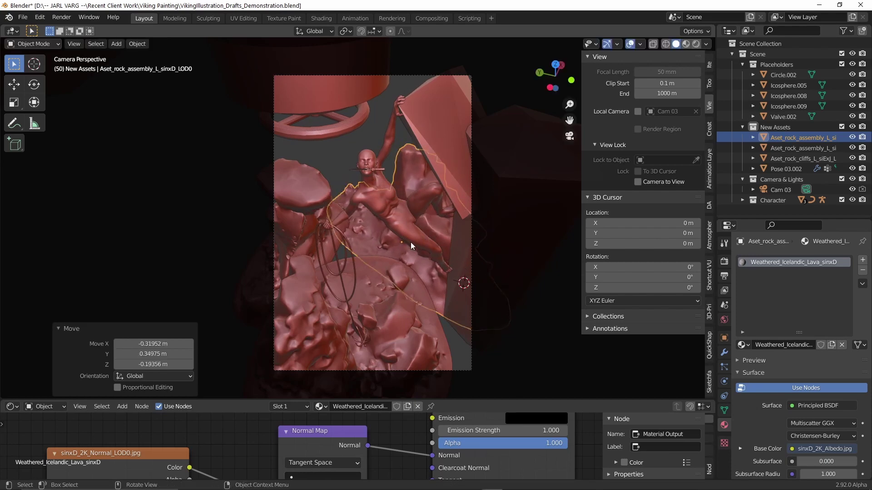
pyautogui.press('g')
pyautogui.press('x')
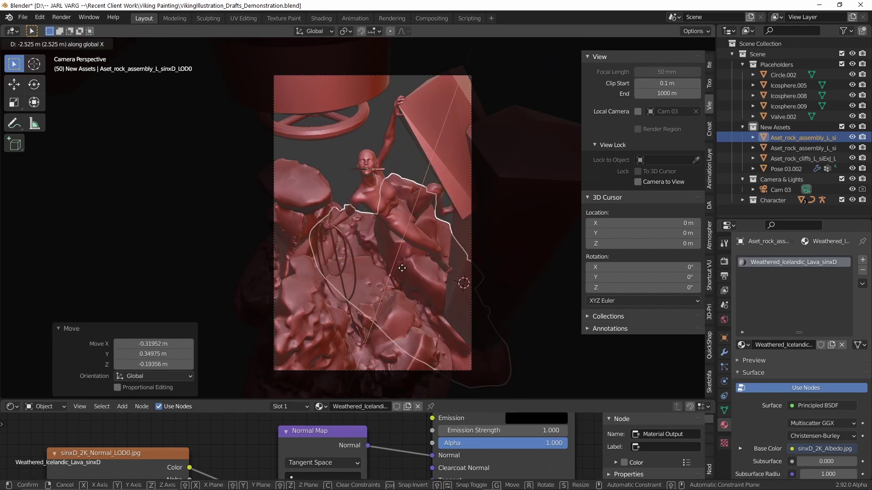
pyautogui.click(420, 239)
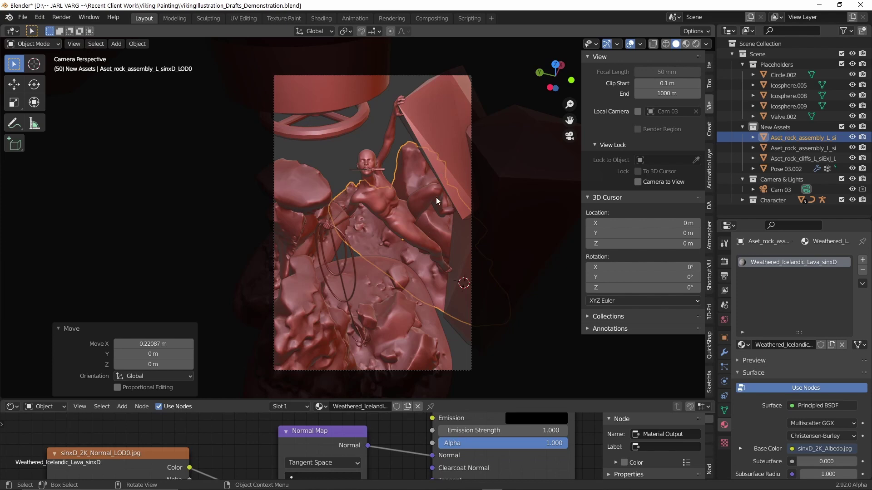
# Step: Shift the siuw3 rock assembly about 1.9 m along X and fine-tune its position beside the figure's lower arm
pyautogui.click(412, 313)
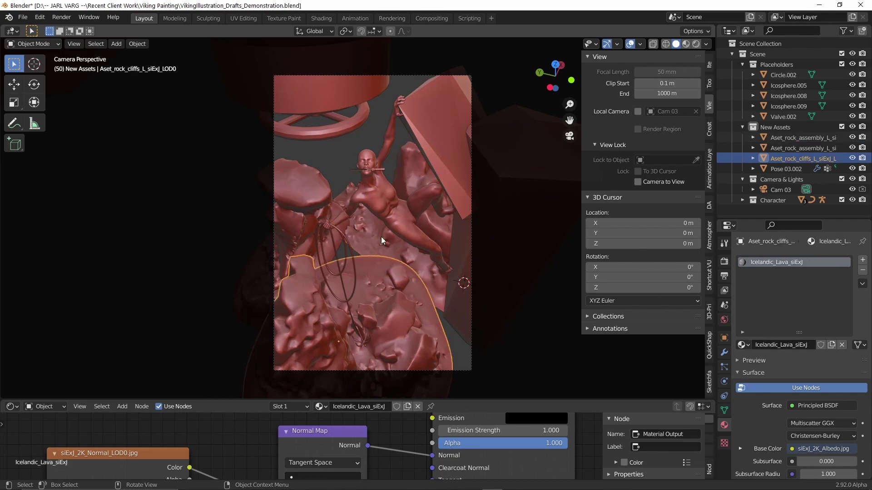
pyautogui.click(309, 193)
pyautogui.press('g')
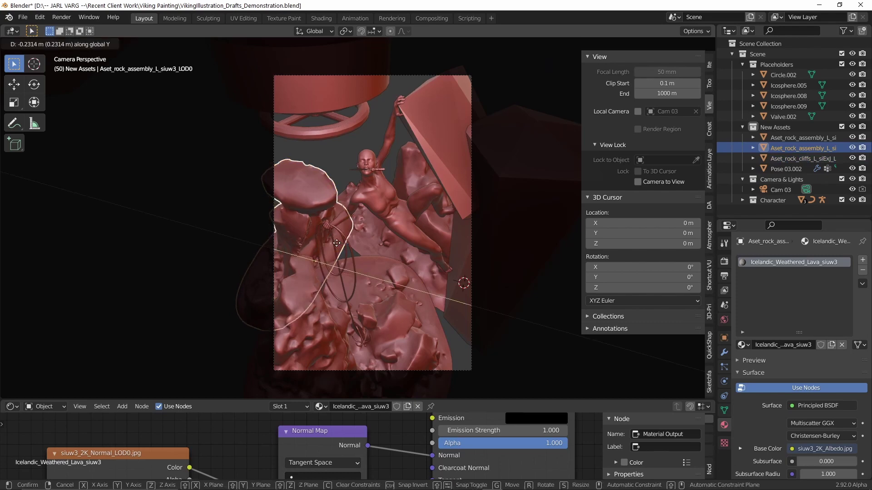
pyautogui.press('y')
pyautogui.press('x')
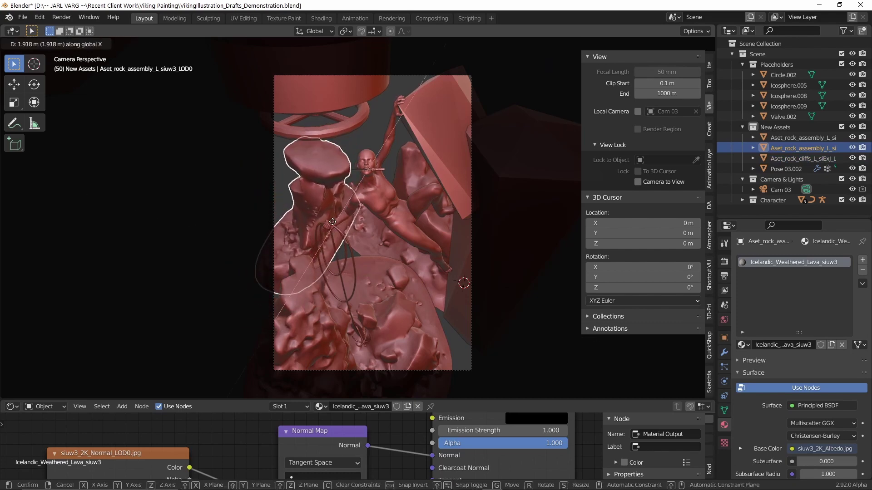
pyautogui.click(334, 220)
pyautogui.press('g')
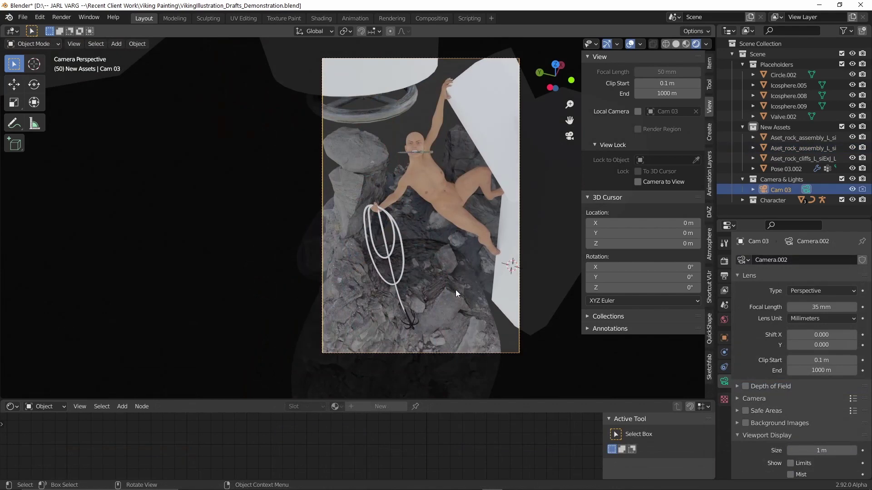
# Step: Select the siuw3 rock assembly and enlarge the shader editor to give its material nodes more room
pyautogui.click(379, 156)
pyautogui.moveTo(444, 400); pyautogui.dragTo(461, 272)
pyautogui.keyDown('shift'); pyautogui.moveTo(463, 174); pyautogui.dragTo(450, 208, button='middle'); pyautogui.keyUp('shift')
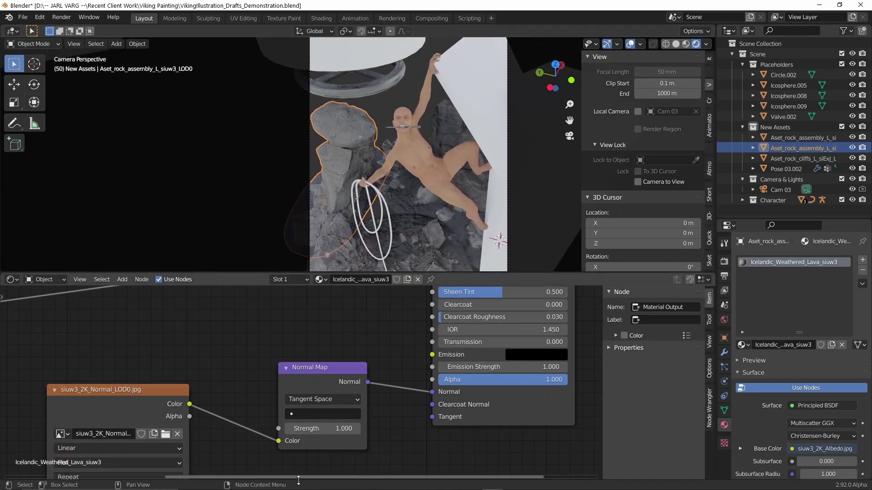
# Step: Switch to PureRef and load the recent reference board VikingIllustration.pur
pyautogui.moveTo(295, 487)
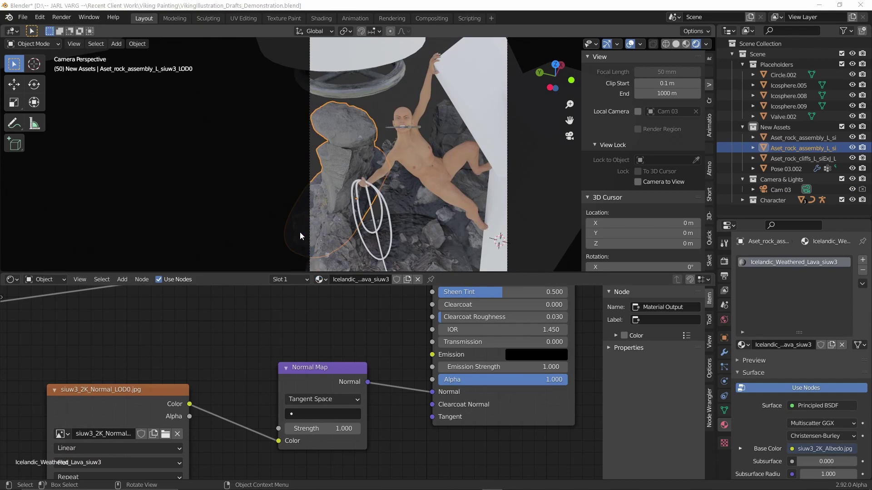
pyautogui.rightClick(137, 172)
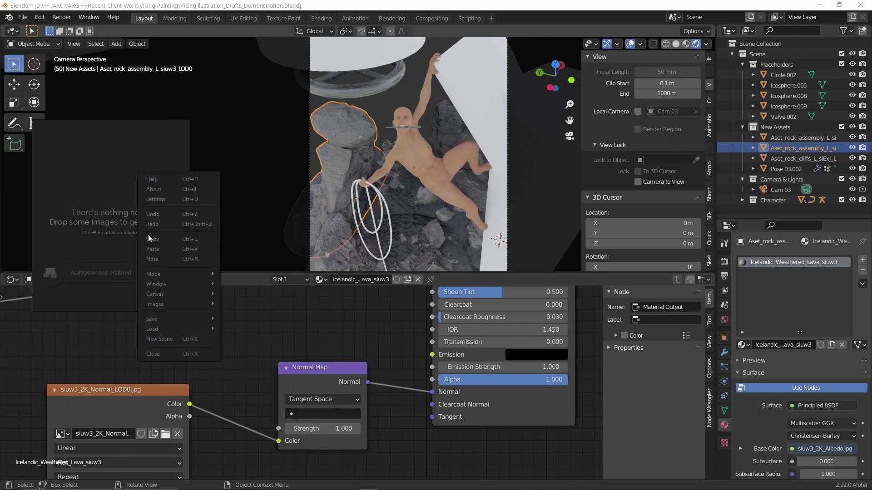
pyautogui.moveTo(171, 331)
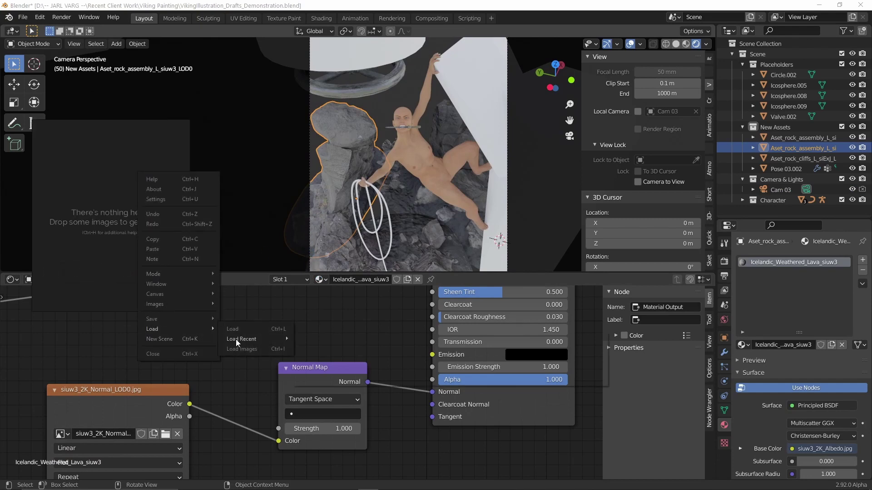
pyautogui.moveTo(236, 340)
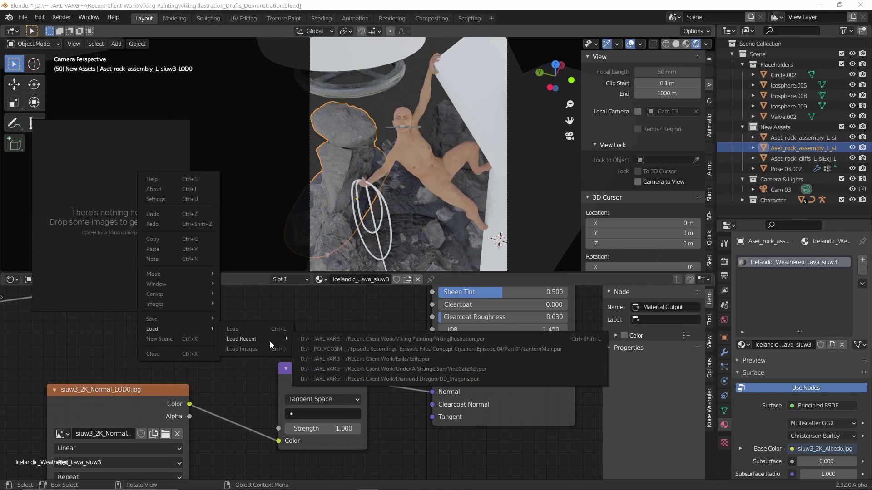
pyautogui.click(390, 341)
# Step: Place the reference board beside the rocks and enlarge its snowy red cliff image
pyautogui.scroll(-6, 157, 208)
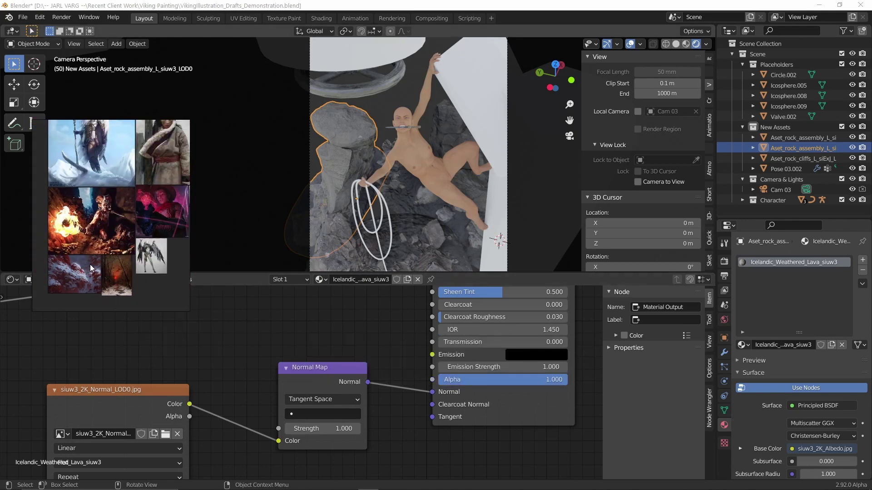
pyautogui.moveTo(135, 213); pyautogui.dragTo(184, 188)
pyautogui.scroll(6, 185, 205)
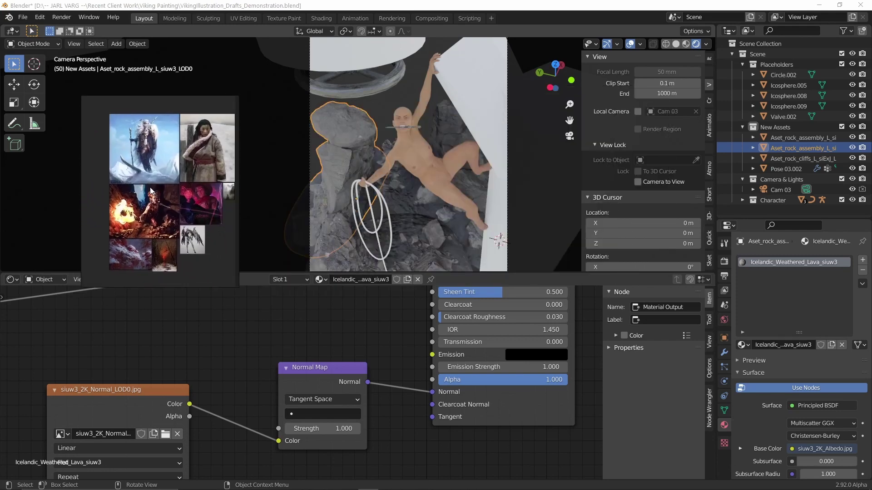
pyautogui.scroll(5, 190, 215)
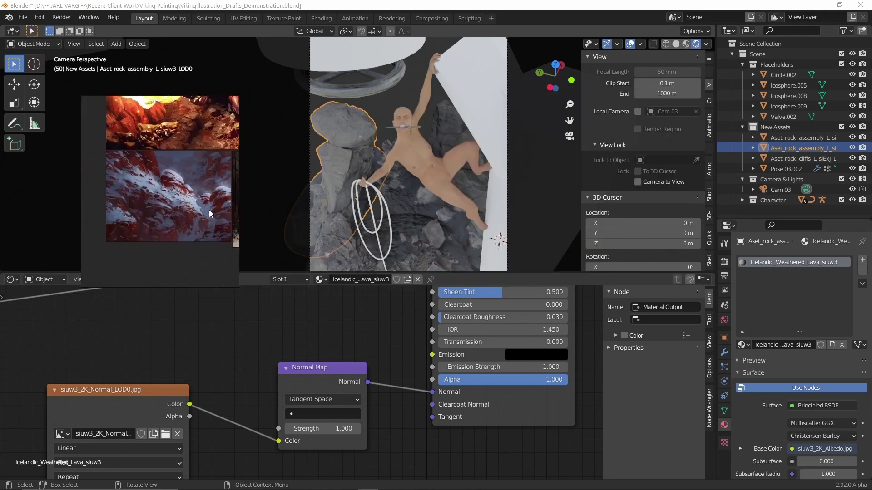
pyautogui.scroll(3, 191, 219)
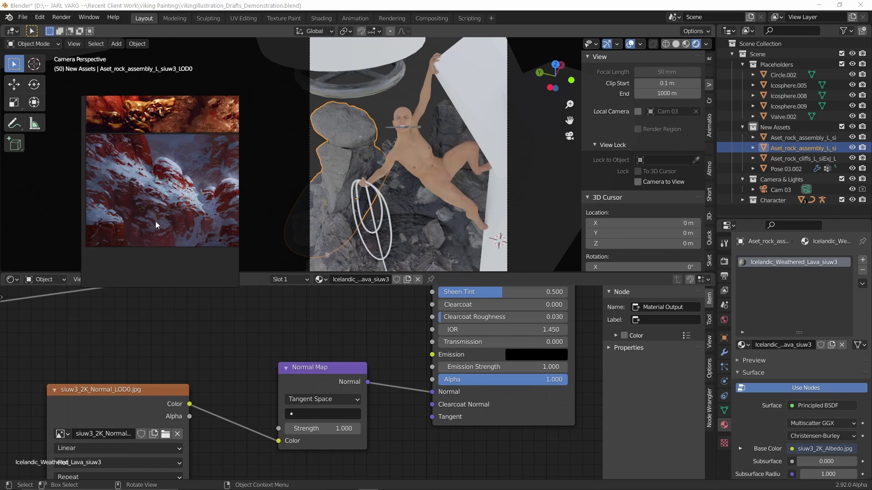
# Step: Insert an RGB Curves node between the siuw3 albedo texture and the Principled BSDF's Base Color
pyautogui.moveTo(318, 213); pyautogui.dragTo(421, 180, button='middle')
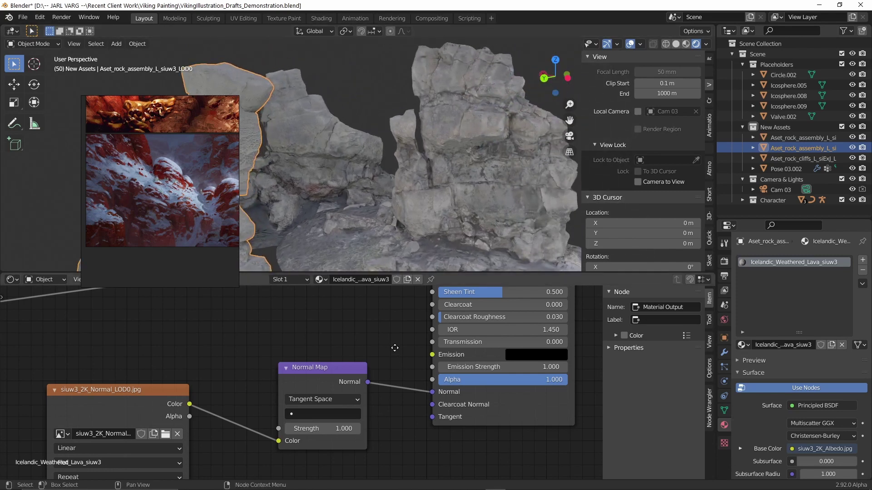
pyautogui.moveTo(395, 348); pyautogui.dragTo(410, 348, button='middle')
pyautogui.hotkey('shift', 'a')
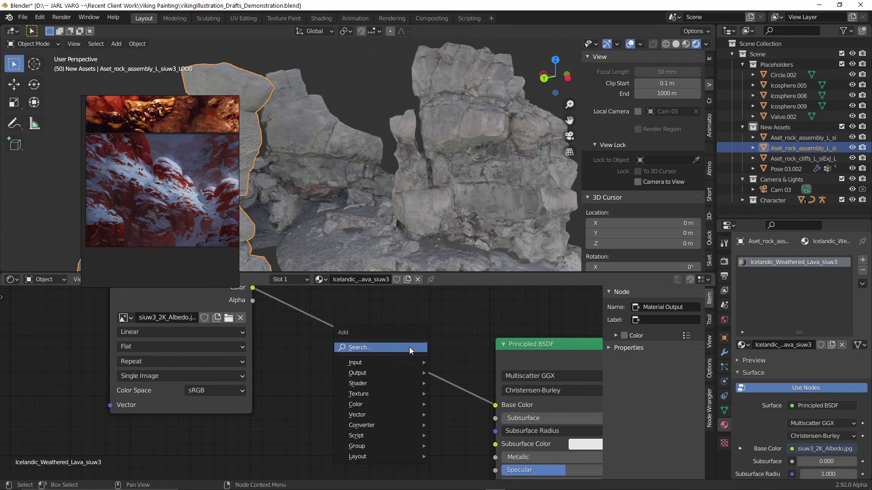
pyautogui.moveTo(394, 393)
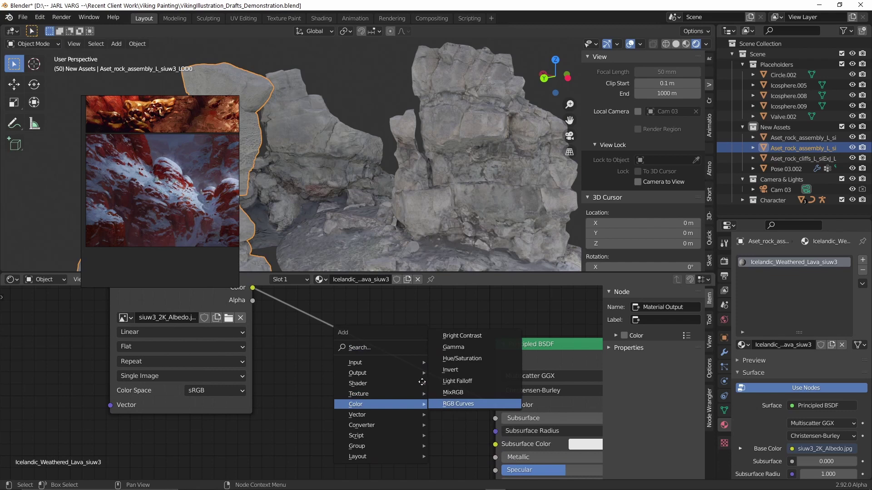
pyautogui.click(452, 404)
pyautogui.click(312, 364)
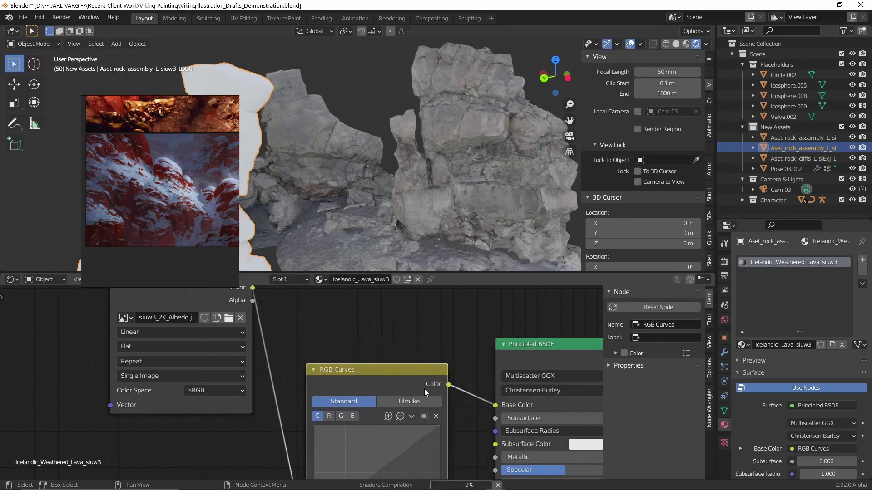
# Step: Darken the siuw3 albedo with the combined curve, placing a midpoint at about X 0.633, Y 0.348 and the black point at X 0.088, Y 0
pyautogui.moveTo(427, 388); pyautogui.dragTo(528, 313, button='middle')
pyautogui.press('KP_Decimal')
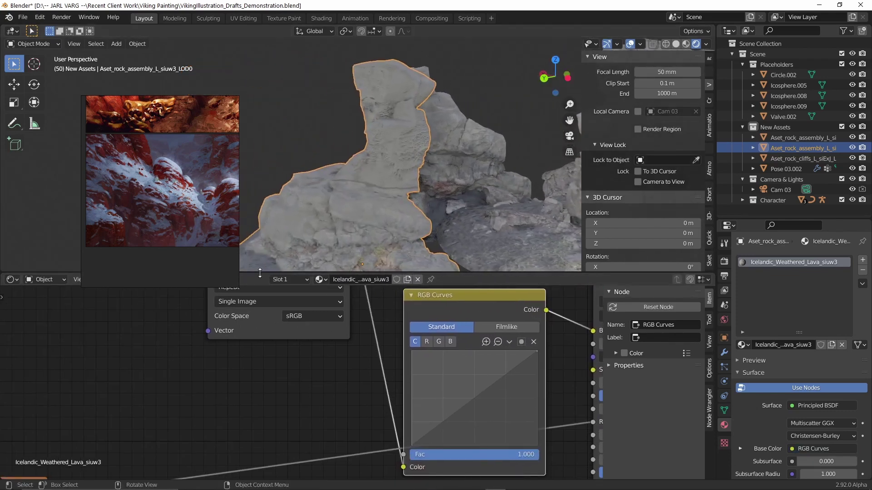
pyautogui.moveTo(483, 404); pyautogui.dragTo(489, 408)
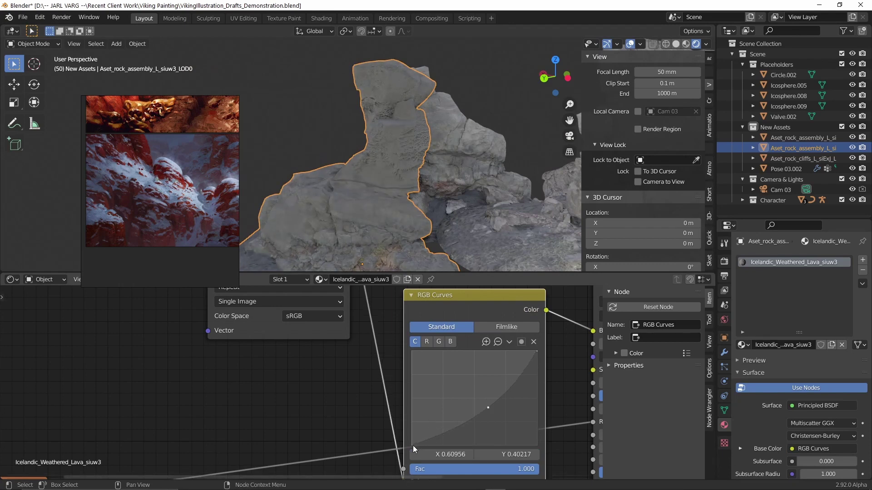
pyautogui.moveTo(413, 445); pyautogui.dragTo(422, 446)
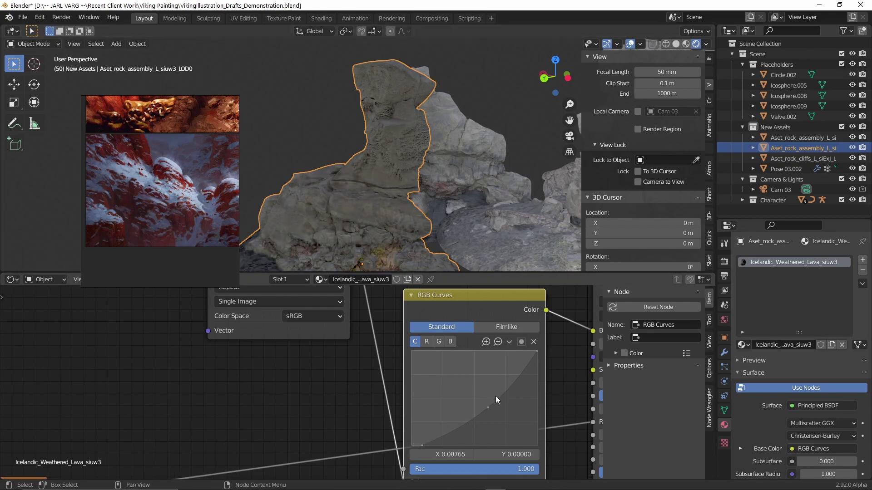
pyautogui.moveTo(488, 408); pyautogui.dragTo(492, 413)
pyautogui.moveTo(496, 205); pyautogui.dragTo(453, 201, button='middle')
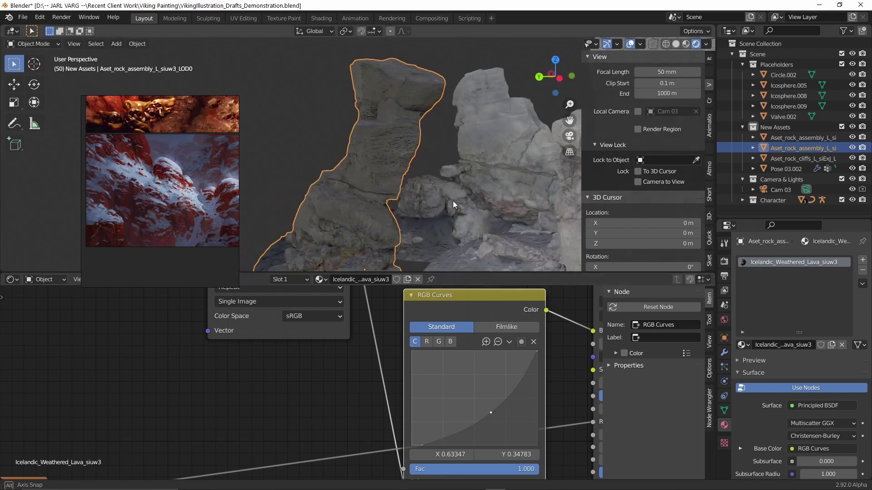
# Step: Move the RGB Curves node closer to the albedo texture and insert a ColorRamp between it and the Principled BSDF's Base Color
pyautogui.moveTo(486, 353); pyautogui.dragTo(353, 371, button='middle')
pyautogui.scroll(-3, 354, 320)
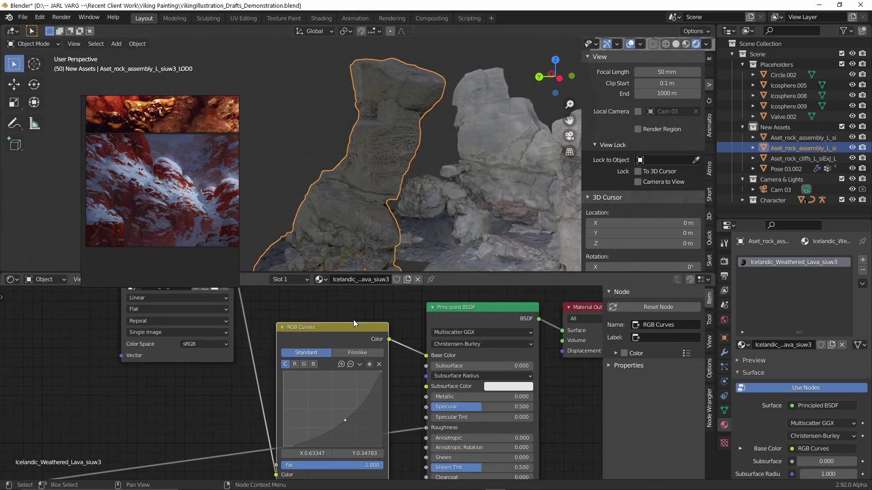
pyautogui.moveTo(451, 375); pyautogui.dragTo(435, 317)
pyautogui.moveTo(463, 339); pyautogui.dragTo(427, 347, button='middle')
pyautogui.scroll(1, 427, 347)
pyautogui.hotkey('shift', 'a')
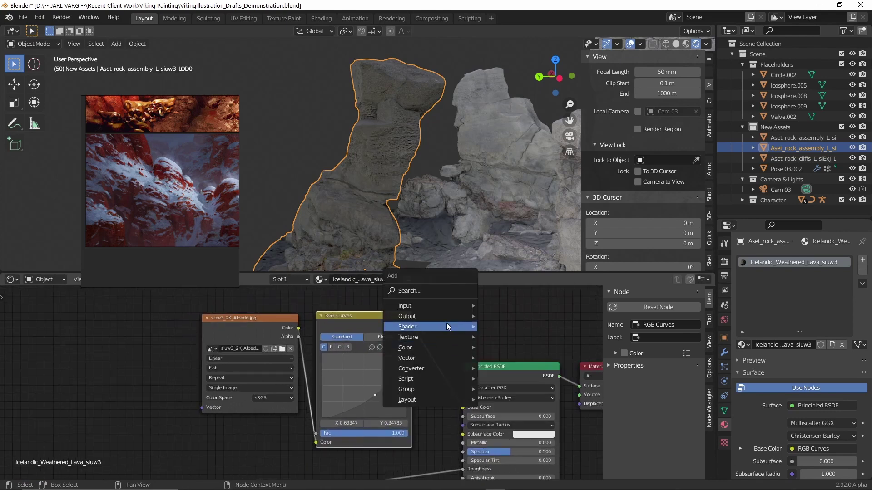
pyautogui.click(449, 284)
pyautogui.write('colo')
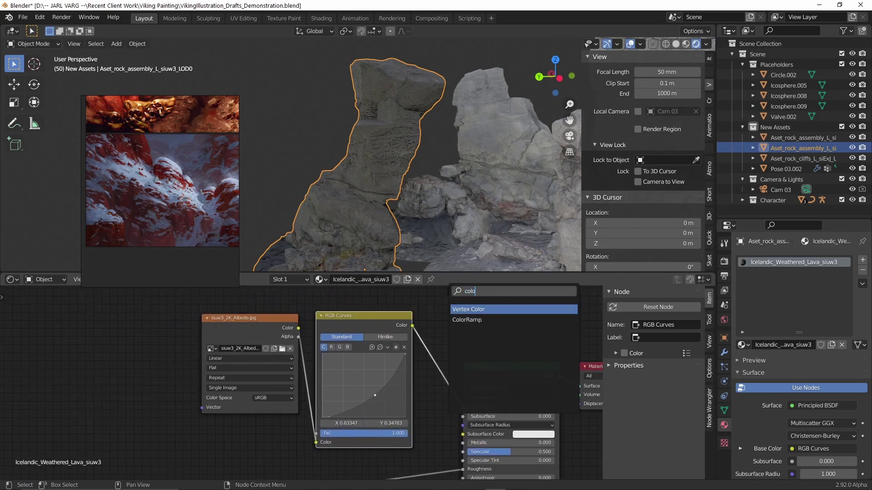
pyautogui.click(466, 319)
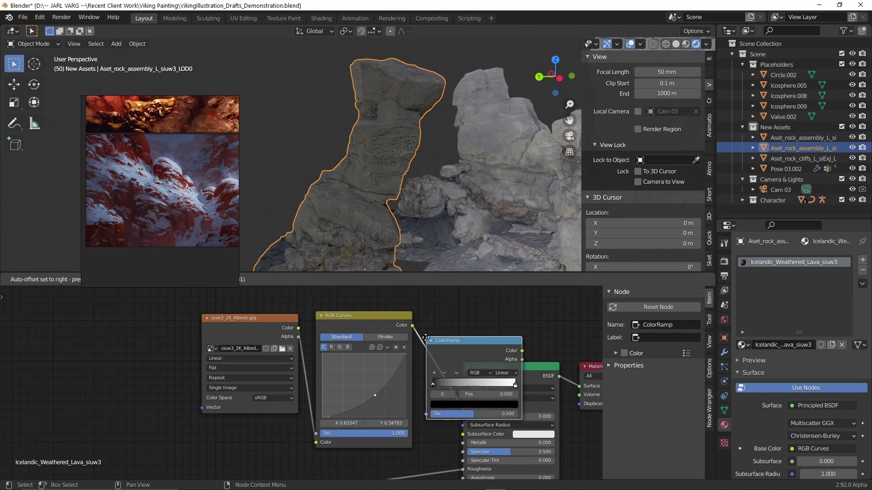
pyautogui.click(475, 360)
pyautogui.moveTo(475, 361); pyautogui.dragTo(426, 348, button='middle')
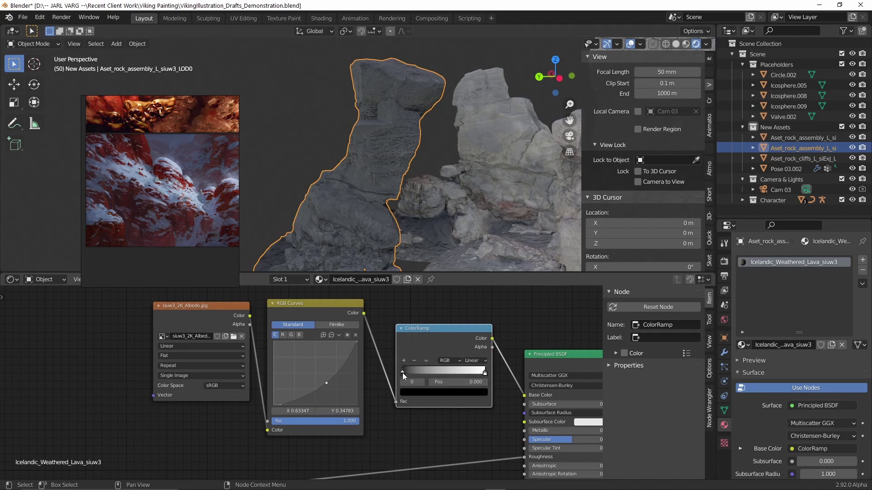
# Step: Recolour the ColorRamp's black stop to a deep brown-red (H 0.063, S 1.000, V 0.112) and its white stop to bright red
pyautogui.click(411, 393)
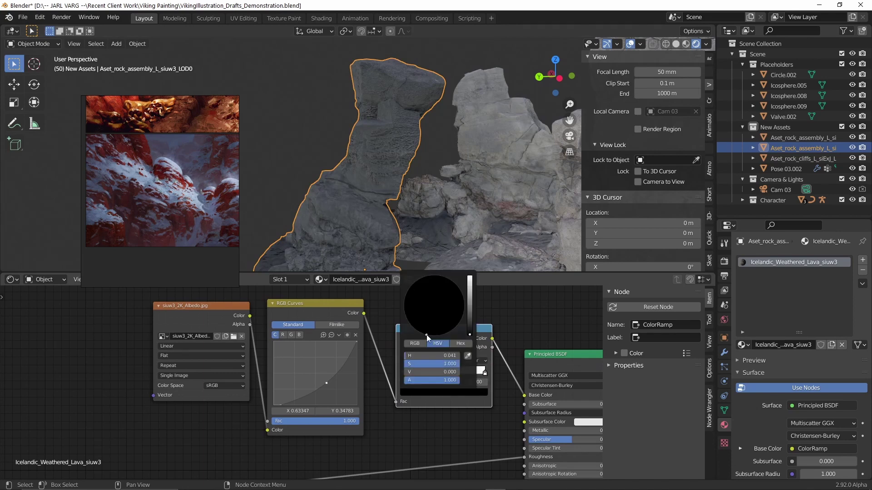
pyautogui.moveTo(470, 326); pyautogui.dragTo(422, 333)
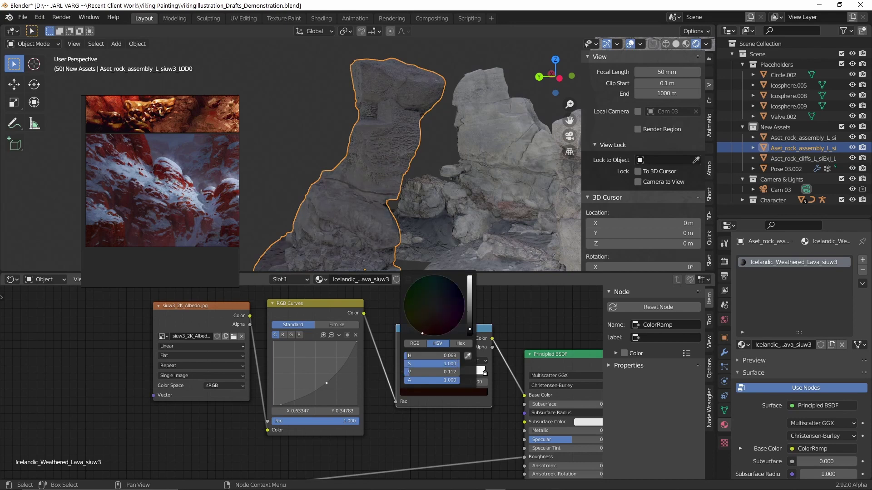
pyautogui.click(485, 373)
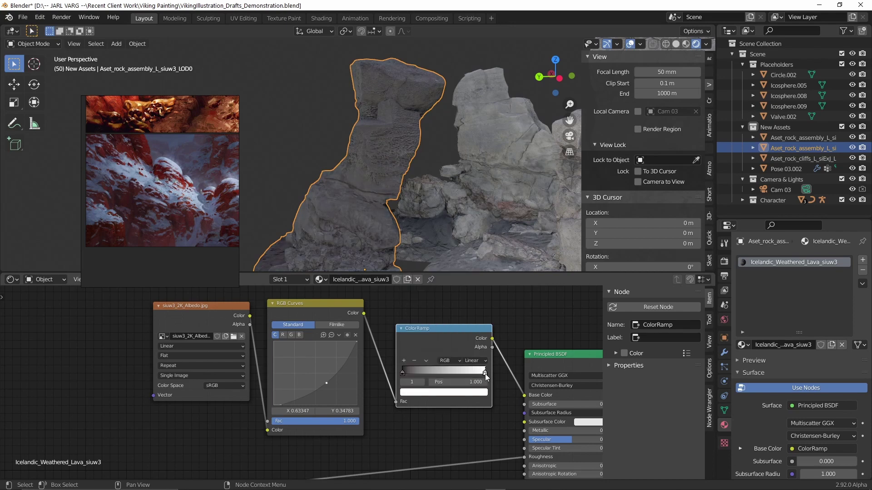
pyautogui.click(471, 393)
pyautogui.moveTo(440, 320); pyautogui.dragTo(432, 336)
# Step: Lower the siuw3 material's Specular to 0.068 on the Principled BSDF
pyautogui.moveTo(448, 218); pyautogui.dragTo(478, 197, button='middle')
pyautogui.moveTo(516, 354); pyautogui.dragTo(442, 312, button='middle')
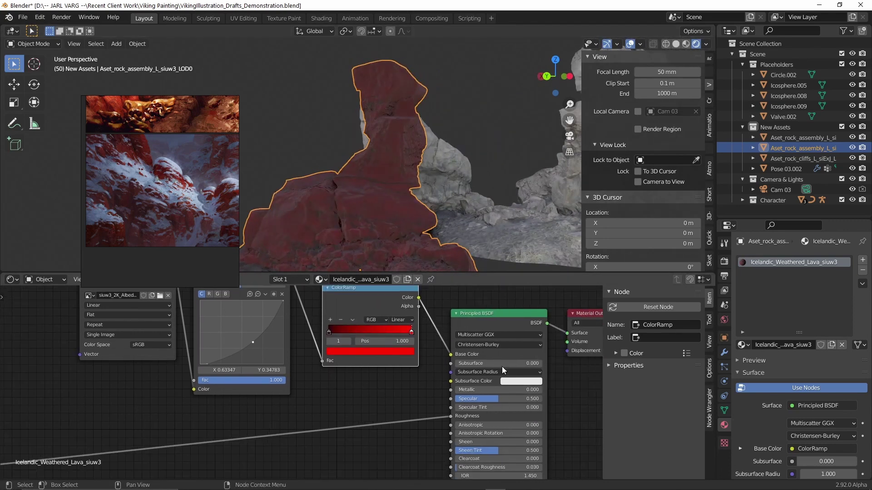
pyautogui.moveTo(499, 398); pyautogui.dragTo(460, 399)
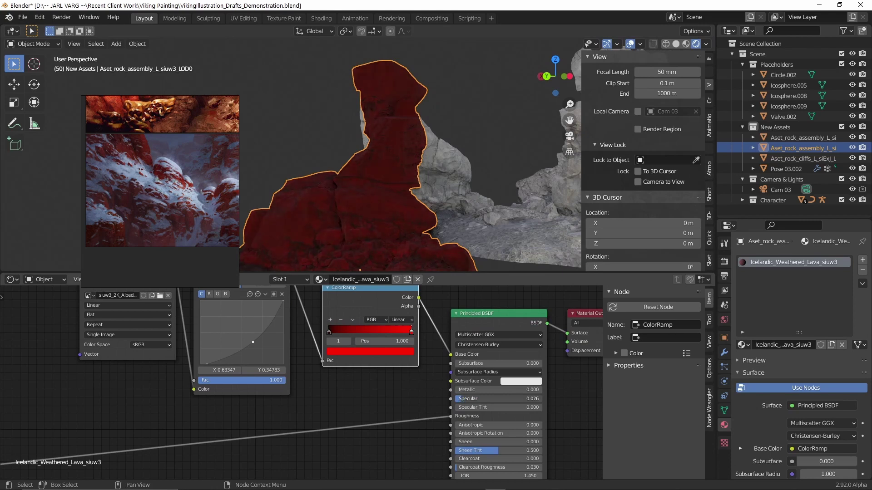
pyautogui.moveTo(418, 167); pyautogui.dragTo(323, 113, button='middle')
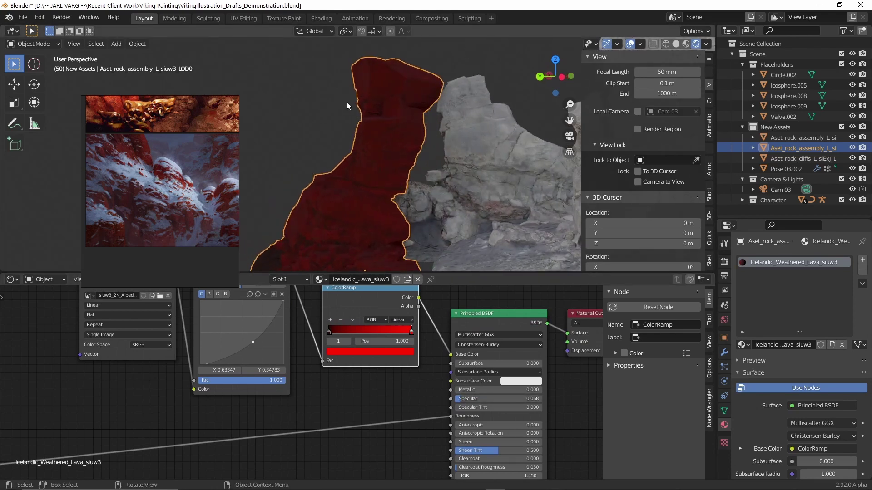
# Step: Tighten the siuw3 ColorRamp against the enlarged cliff reference, placing the dark stop at 0.000 and the bright red stop at 0.335
pyautogui.moveTo(461, 433); pyautogui.dragTo(480, 392, button='middle')
pyautogui.moveTo(358, 377); pyautogui.dragTo(413, 407, button='middle')
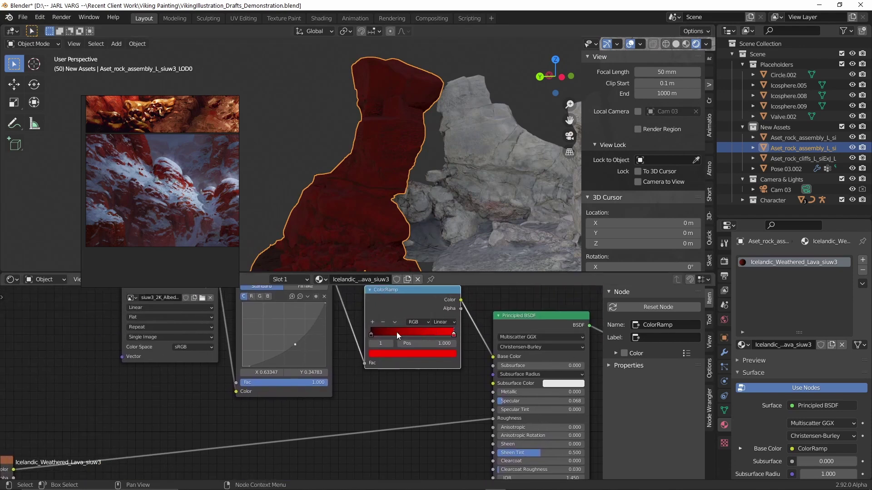
pyautogui.moveTo(371, 335); pyautogui.dragTo(373, 336)
pyautogui.moveTo(453, 335); pyautogui.dragTo(373, 334)
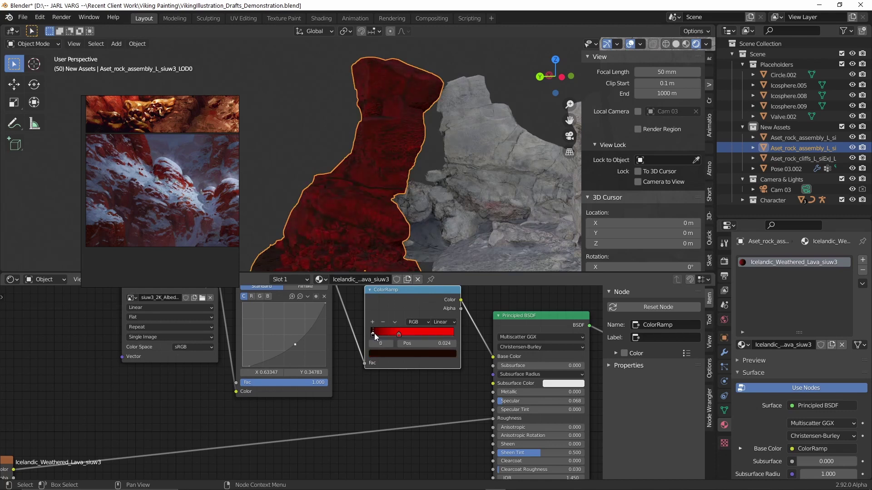
pyautogui.scroll(4, 192, 220)
pyautogui.moveTo(182, 225); pyautogui.dragTo(167, 245, button='middle')
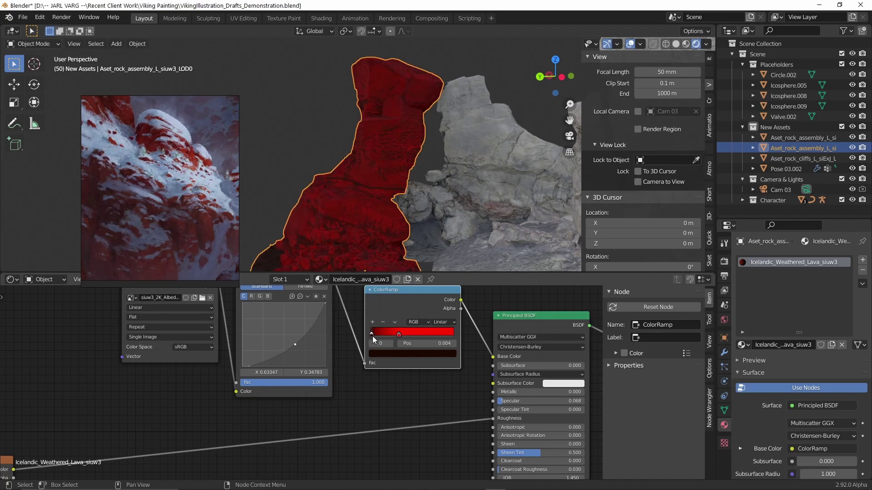
pyautogui.moveTo(372, 336); pyautogui.dragTo(371, 337)
# Step: Warm the ColorRamp's bright red stop by setting its hue to 0.033
pyautogui.click(401, 354)
pyautogui.click(400, 335)
pyautogui.click(401, 355)
pyautogui.moveTo(404, 297); pyautogui.dragTo(397, 297)
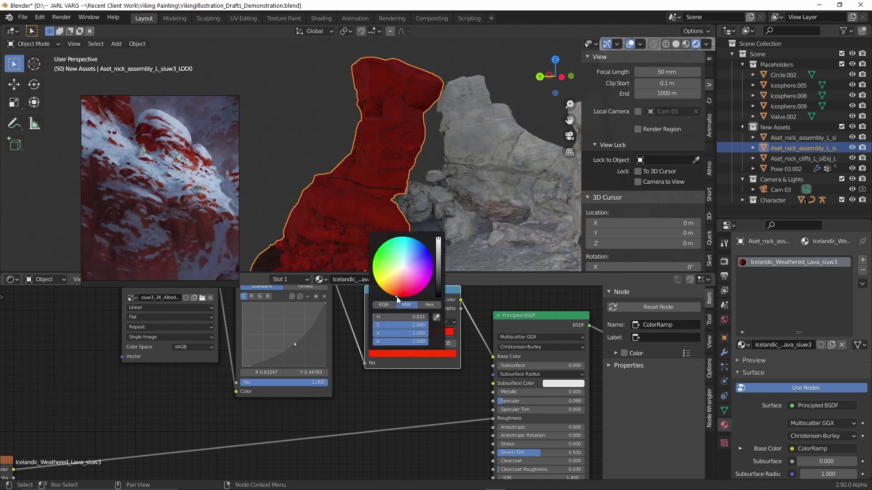
# Step: Copy the RGB Curves and ColorRamp nodes from the siuw3 material and paste them into the siExJ cliff rock's material
pyautogui.moveTo(424, 166); pyautogui.dragTo(479, 166, button='middle')
pyautogui.moveTo(257, 144); pyautogui.dragTo(195, 200, button='middle')
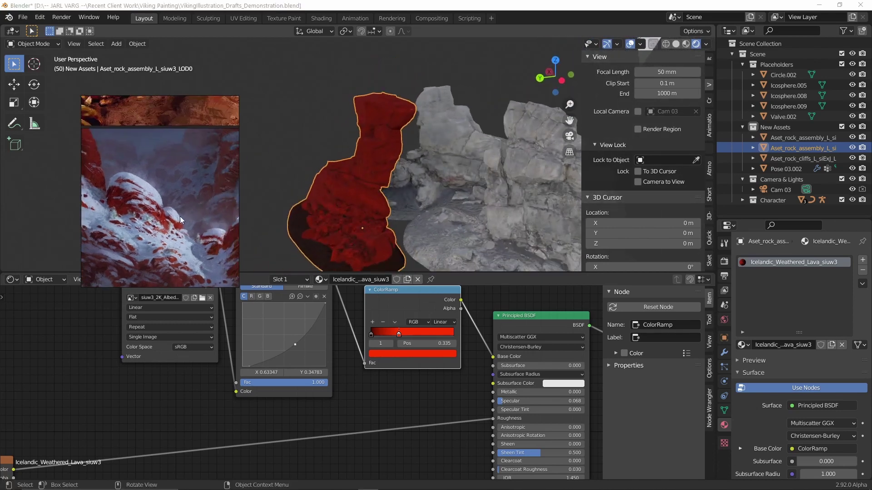
pyautogui.moveTo(288, 185); pyautogui.dragTo(366, 190, button='middle')
pyautogui.moveTo(467, 188); pyautogui.dragTo(454, 188, button='middle')
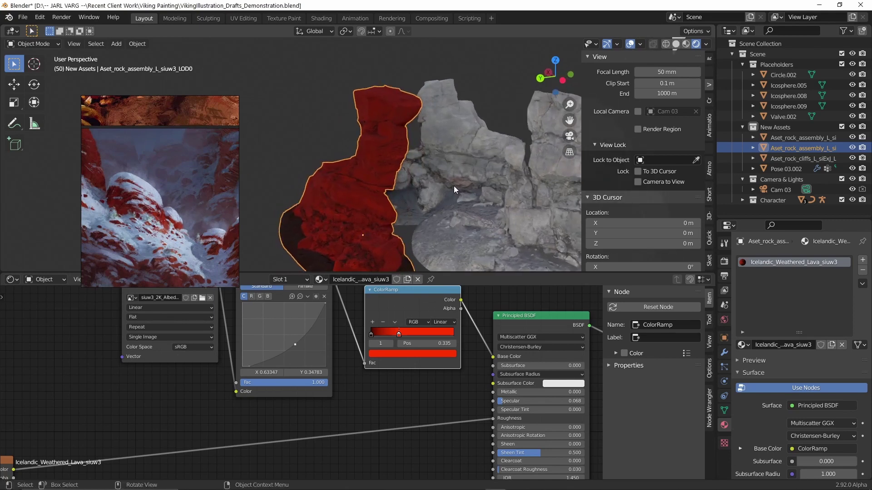
pyautogui.moveTo(489, 215); pyautogui.dragTo(487, 219, button='middle')
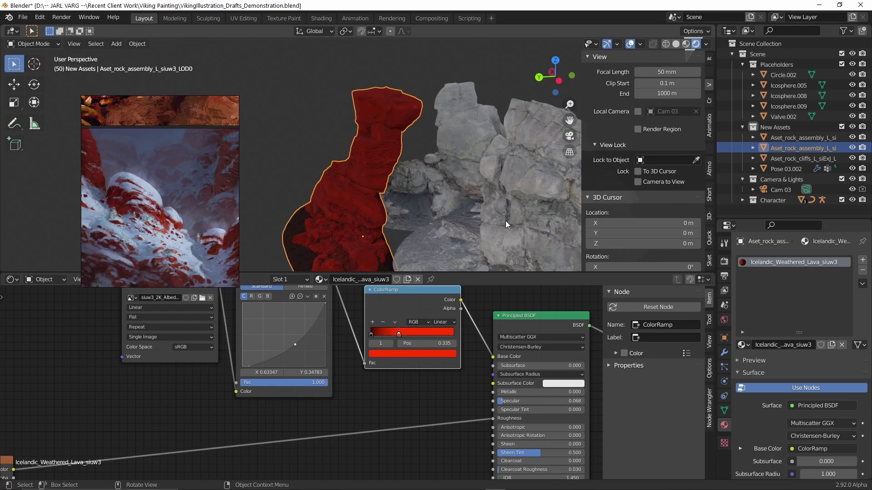
pyautogui.moveTo(505, 221); pyautogui.dragTo(461, 198, button='middle')
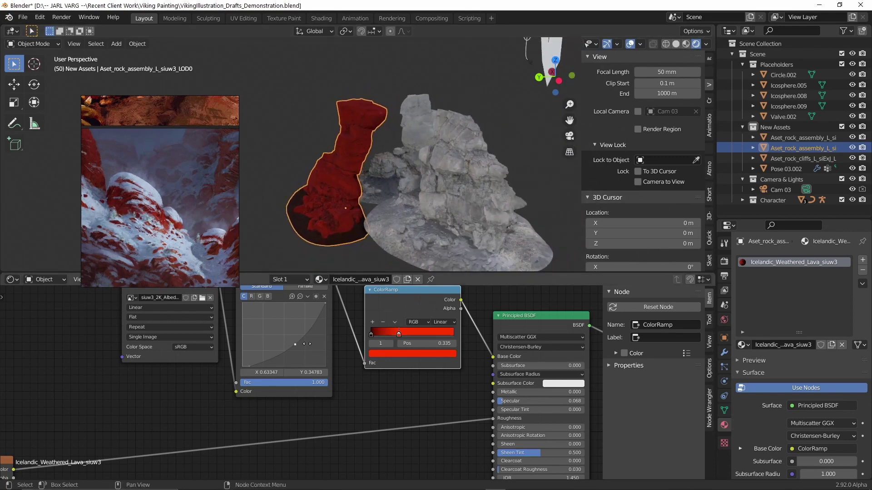
pyautogui.moveTo(304, 344); pyautogui.dragTo(348, 395, button='middle')
pyautogui.moveTo(359, 215); pyautogui.dragTo(387, 325, button='middle')
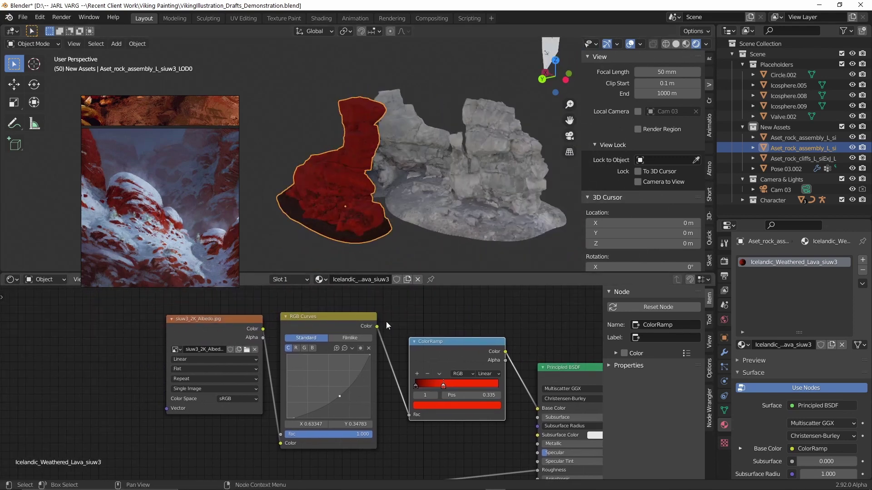
pyautogui.moveTo(459, 308); pyautogui.dragTo(335, 392)
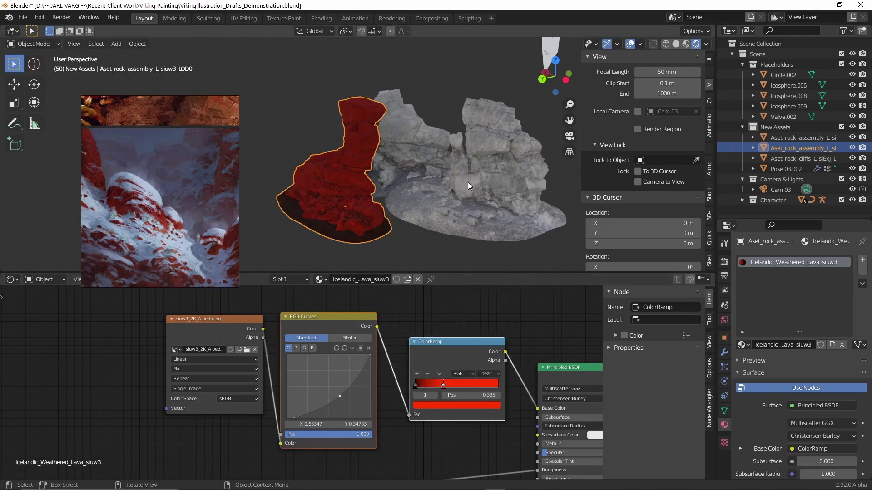
pyautogui.click(511, 158)
pyautogui.hotkey('ctrl', 'v')
pyautogui.hotkey('ctrl', 'v')
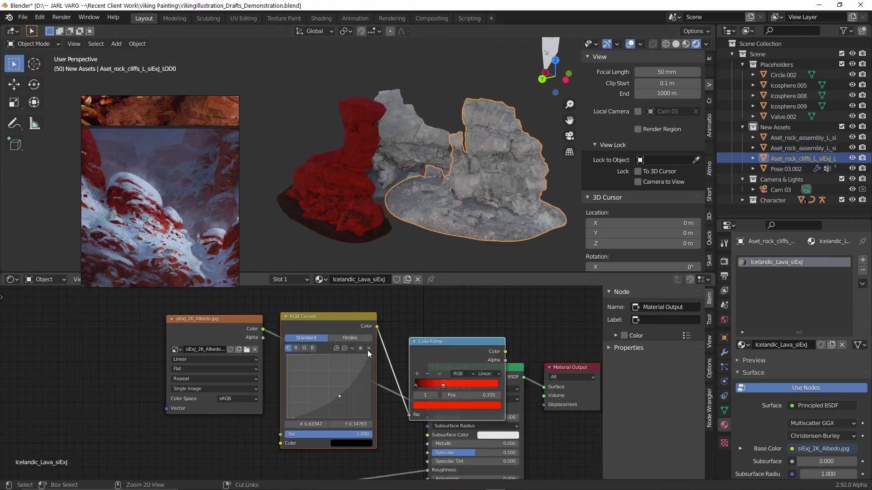
# Step: Space out the siExJ nodes and wire the albedo texture through RGB Curves and ColorRamp into the Principled BSDF's Base Color
pyautogui.click(246, 326)
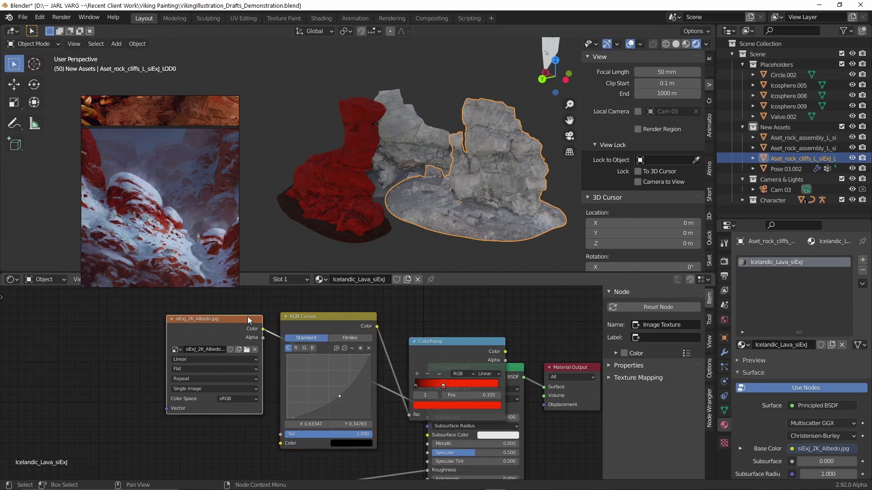
pyautogui.moveTo(247, 317); pyautogui.dragTo(167, 305)
pyautogui.moveTo(310, 320); pyautogui.dragTo(244, 321)
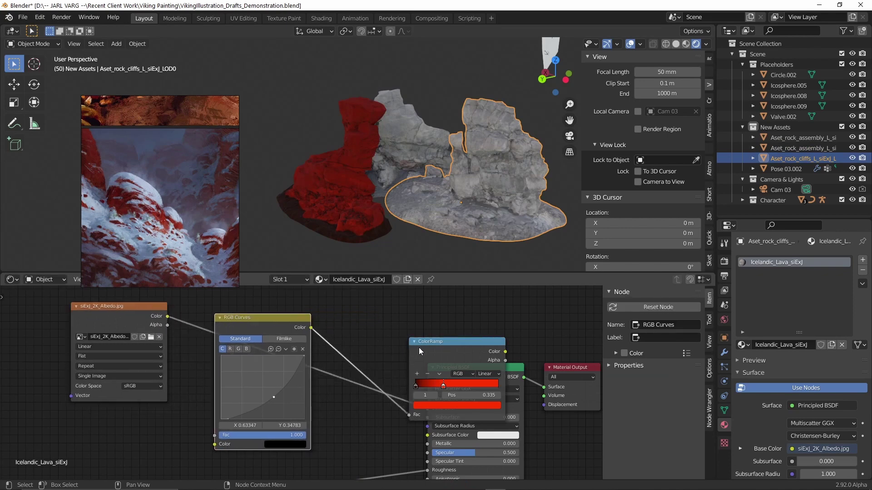
pyautogui.moveTo(458, 356); pyautogui.dragTo(428, 409)
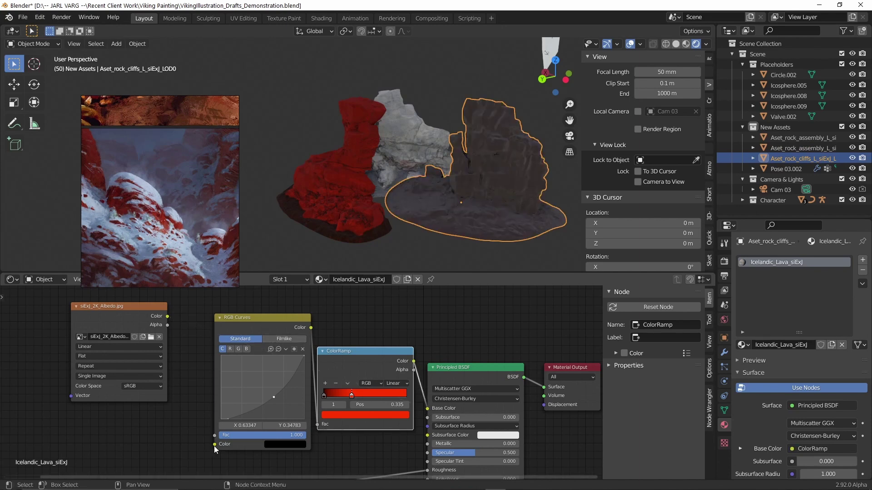
pyautogui.moveTo(214, 444)
pyautogui.mouseDown()
pyautogui.moveTo(192, 331)
pyautogui.moveTo(168, 316)
pyautogui.mouseUp()
# Step: Lower the siExJ cliff material's Specular to 0.088 on the Principled BSDF
pyautogui.moveTo(445, 213); pyautogui.dragTo(491, 202, button='middle')
pyautogui.moveTo(479, 448); pyautogui.dragTo(492, 397, button='middle')
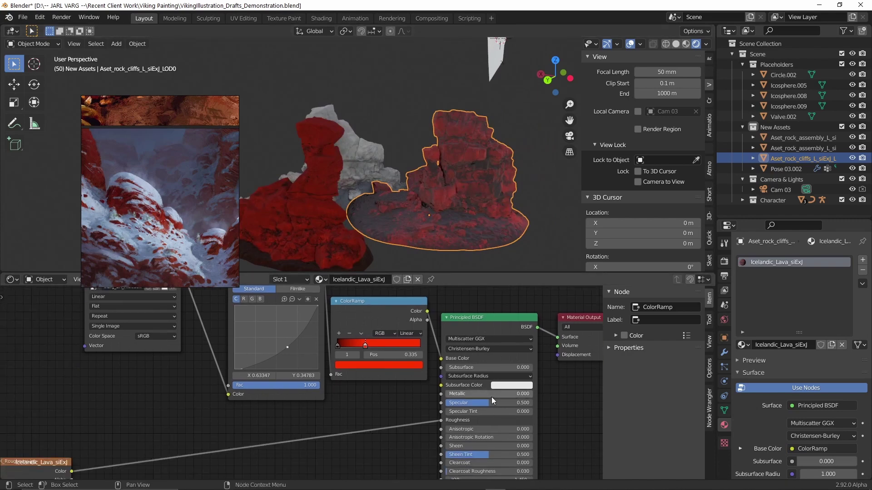
pyautogui.moveTo(490, 404)
pyautogui.mouseDown()
pyautogui.moveTo(534, 404)
pyautogui.moveTo(454, 402)
pyautogui.mouseUp()
pyautogui.moveTo(529, 241); pyautogui.dragTo(467, 214, button='middle')
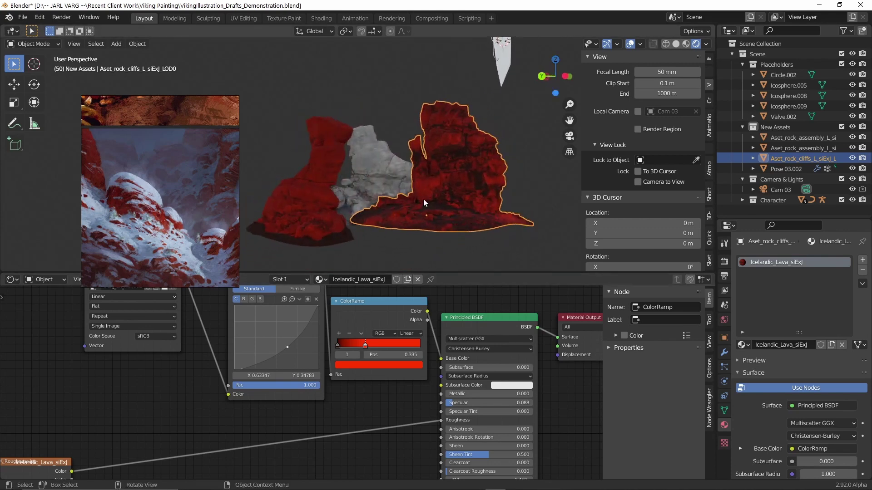
# Step: Move the bright red stop of the siExJ ColorRamp closer to the dark stop to brighten the cliff
pyautogui.moveTo(423, 199); pyautogui.dragTo(484, 195, button='middle')
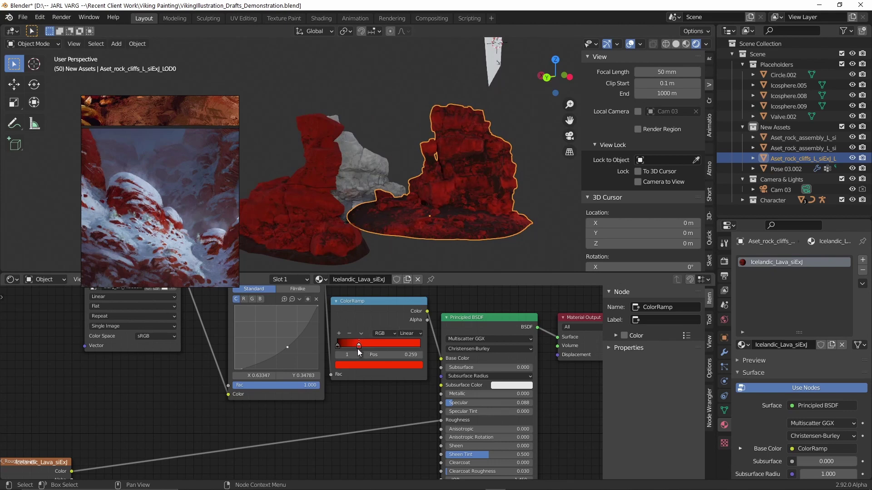
pyautogui.moveTo(358, 350); pyautogui.dragTo(355, 350)
pyautogui.click(337, 346)
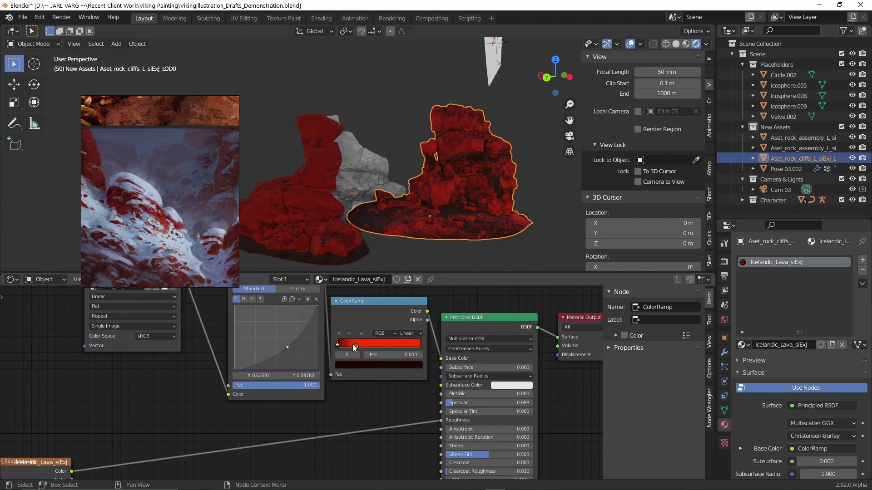
# Step: Paste the curve and ramp nodes into the sinxD rock's material and wire them between its albedo texture and the Principled BSDF's Base Color
pyautogui.moveTo(456, 266); pyautogui.dragTo(374, 217, button='middle')
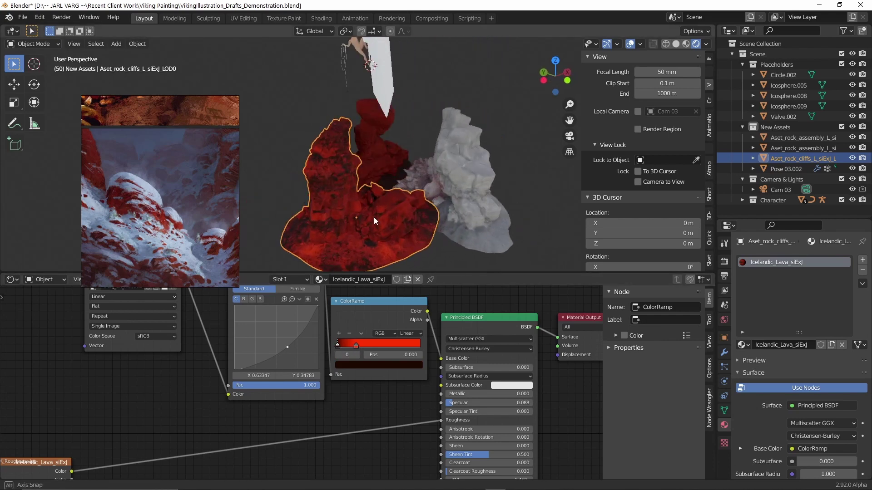
pyautogui.click(465, 169)
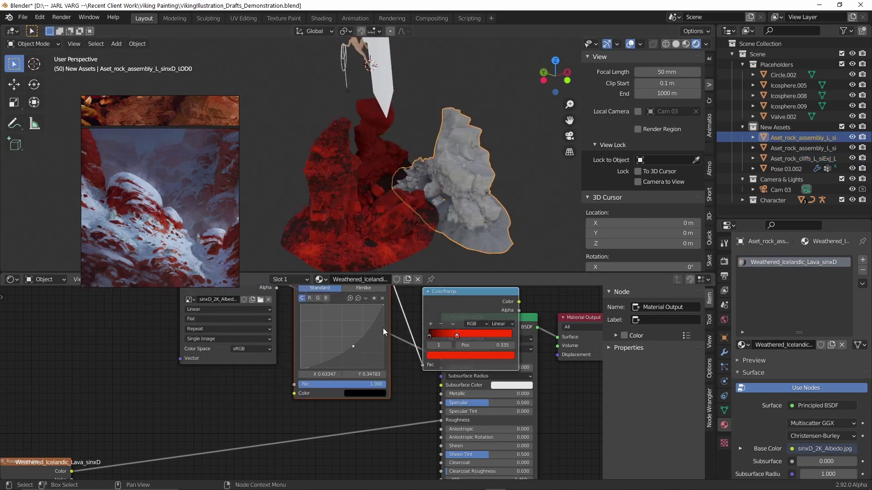
pyautogui.moveTo(383, 327); pyautogui.dragTo(460, 369, button='middle')
pyautogui.moveTo(350, 335); pyautogui.dragTo(250, 321)
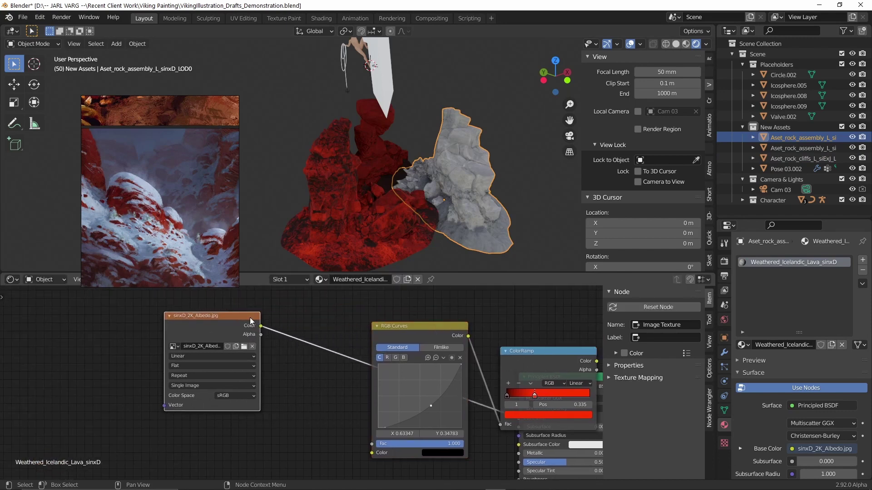
pyautogui.moveTo(399, 328); pyautogui.dragTo(325, 313)
pyautogui.click(528, 353)
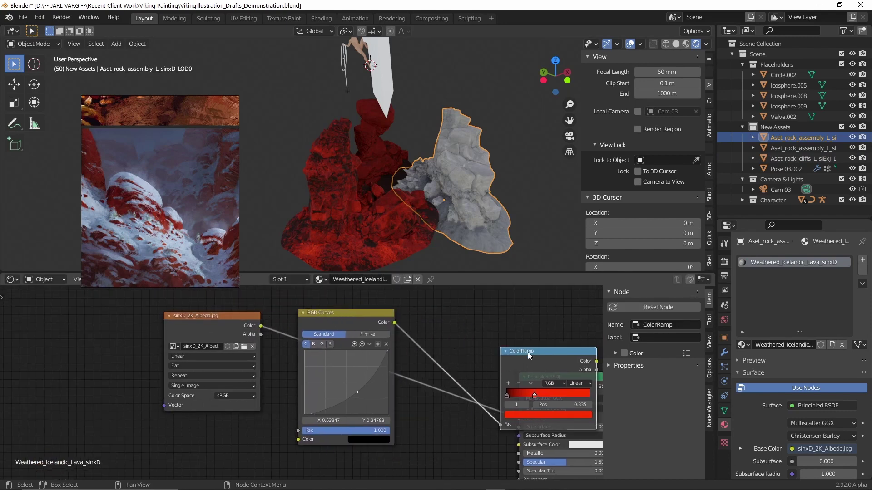
pyautogui.moveTo(528, 353); pyautogui.dragTo(430, 360)
pyautogui.moveTo(500, 369); pyautogui.dragTo(519, 419)
pyautogui.moveTo(298, 439); pyautogui.dragTo(261, 325)
# Step: Lower the sinxD material's Specular to 0.040 on the Principled BSDF
pyautogui.moveTo(548, 393); pyautogui.dragTo(466, 331, button='middle')
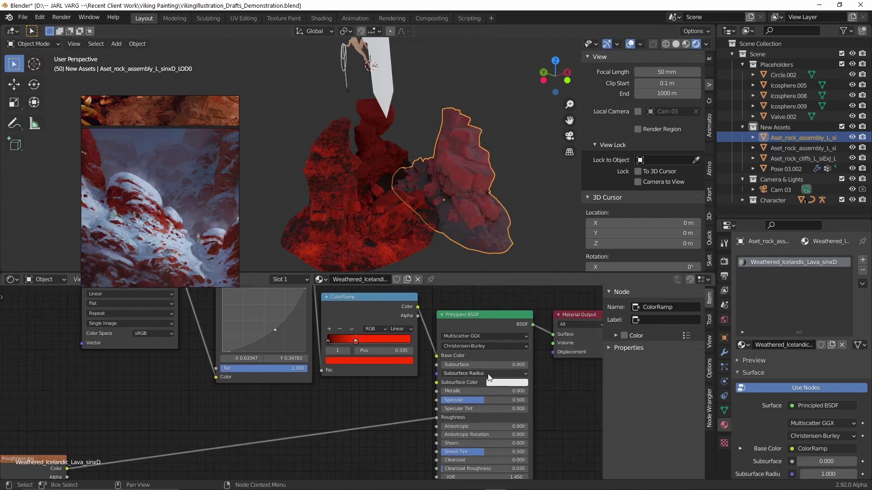
pyautogui.moveTo(479, 400); pyautogui.dragTo(448, 400)
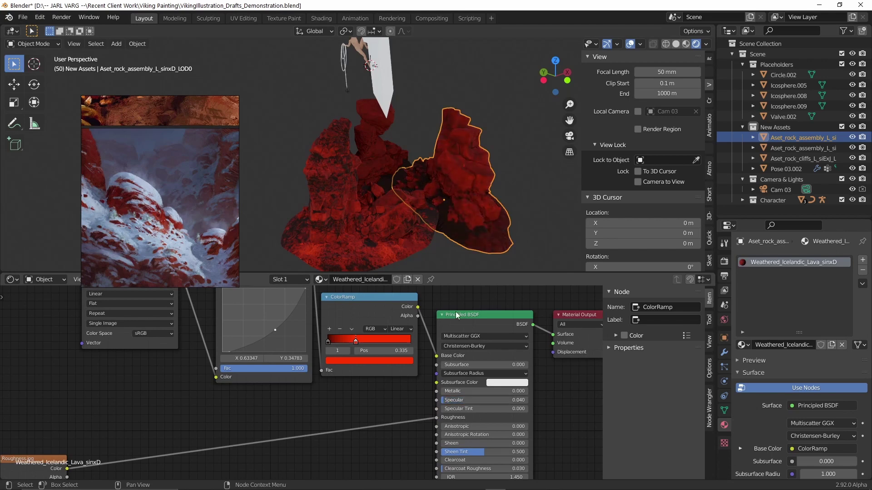
pyautogui.moveTo(509, 182); pyautogui.dragTo(464, 218, button='middle')
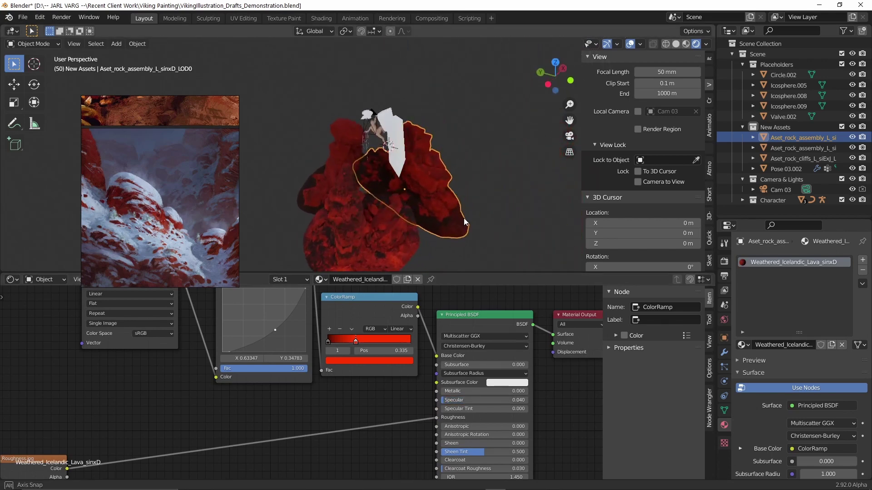
# Step: View the red rocks through the scene camera in an enlarged 3D viewport and select the white placeholder rock beside the climber
pyautogui.scroll(2, 431, 200)
pyautogui.scroll(1, 453, 183)
pyautogui.press('KP_0')
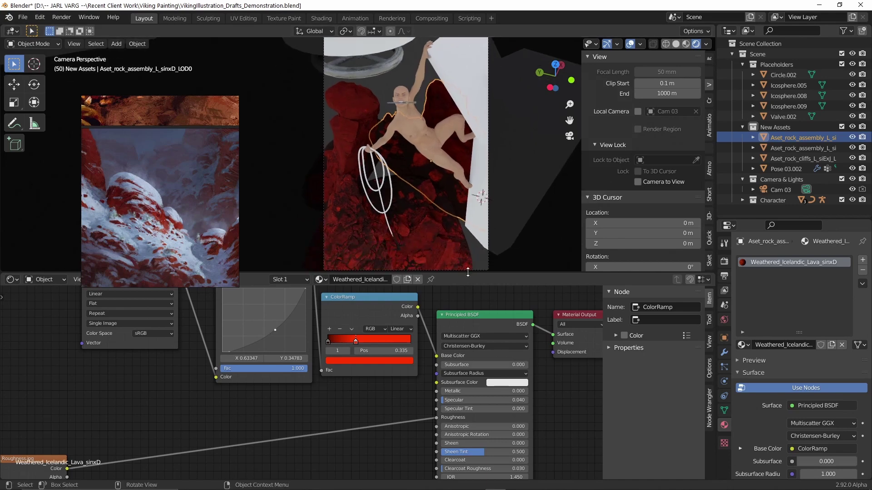
pyautogui.moveTo(467, 274); pyautogui.dragTo(466, 369)
pyautogui.click(464, 181)
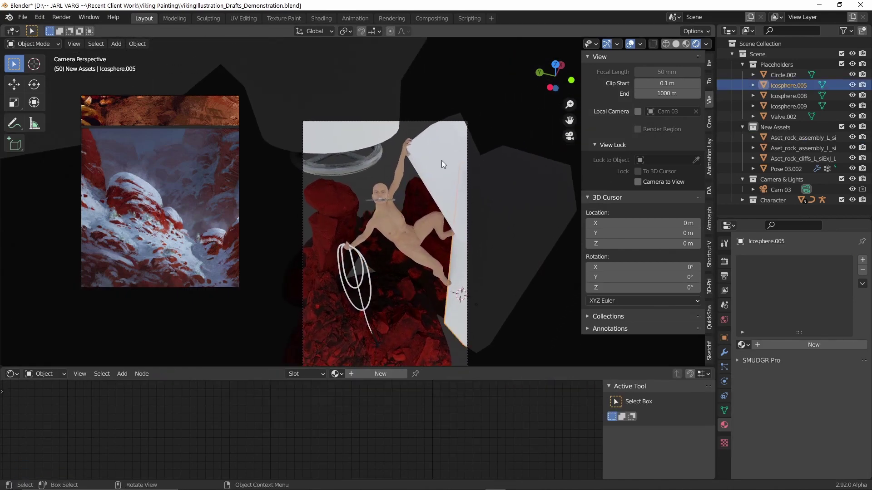
# Step: Switch to Quixel Bridge, select the Icelandic Weathered Lava Spire and set its export texture resolution to 8K
pyautogui.hotkey('alt', 'Tab')
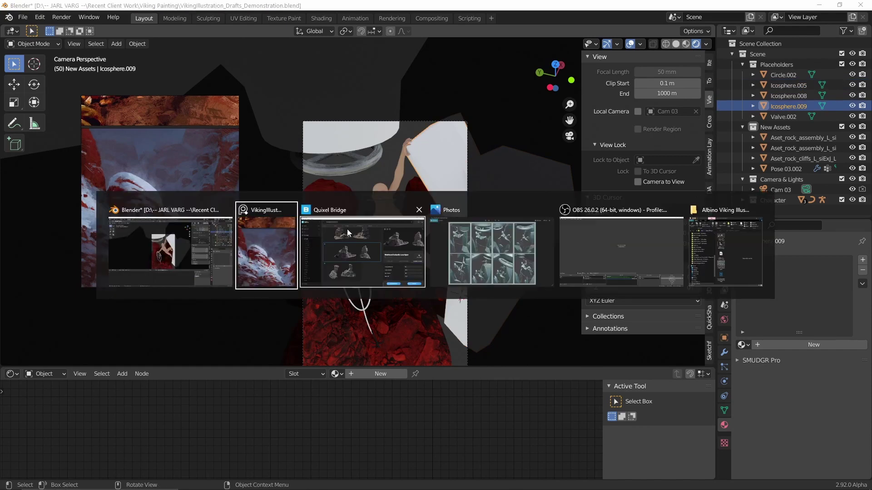
pyautogui.click(350, 259)
pyautogui.scroll(3, 395, 264)
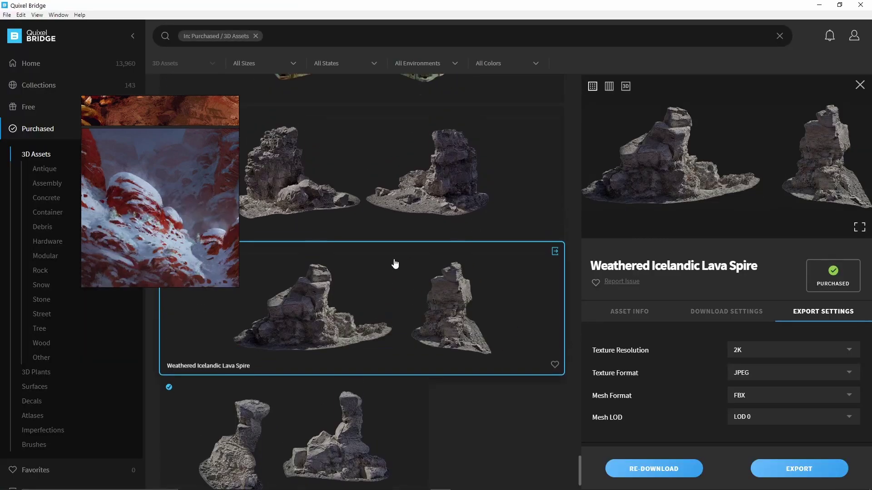
pyautogui.scroll(-3, 424, 274)
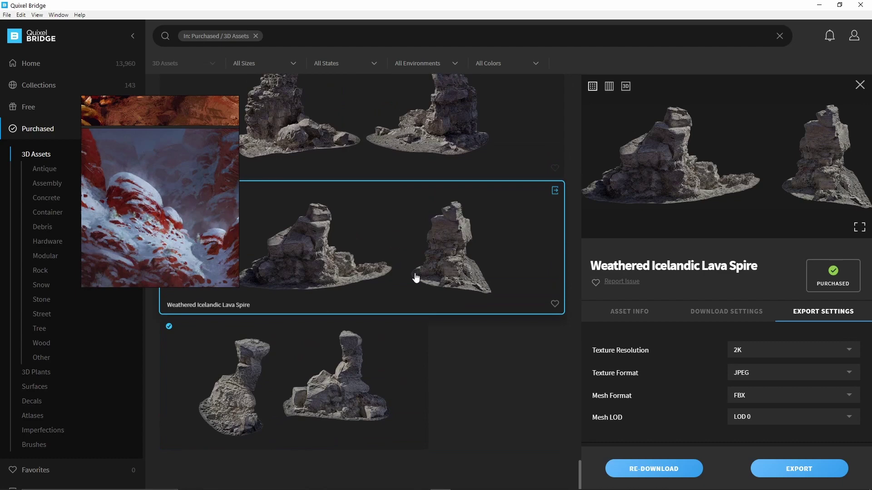
pyautogui.click(328, 366)
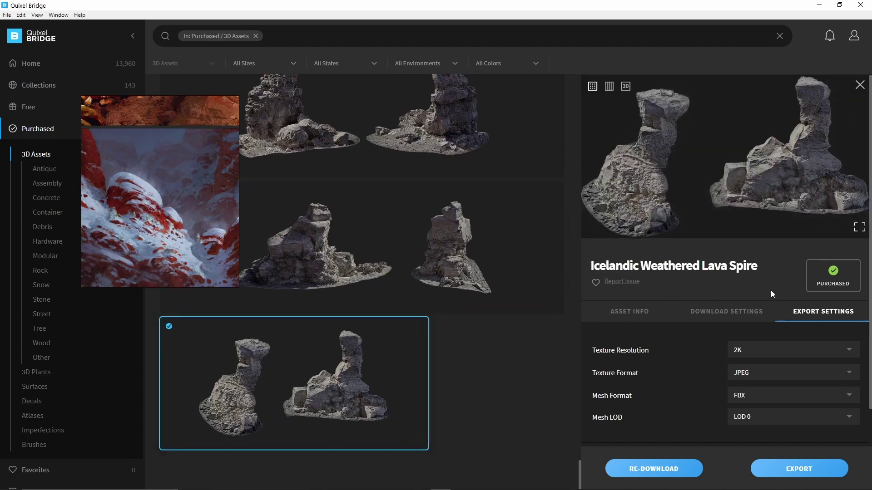
pyautogui.click(762, 352)
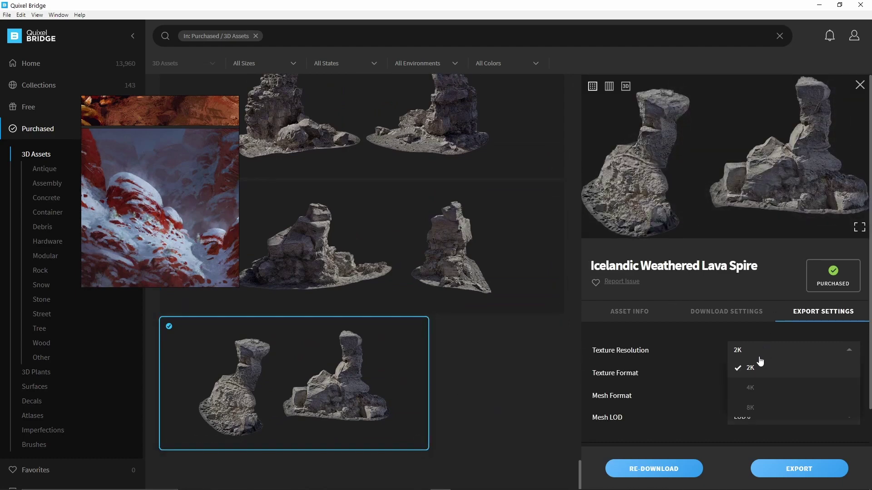
pyautogui.click(753, 409)
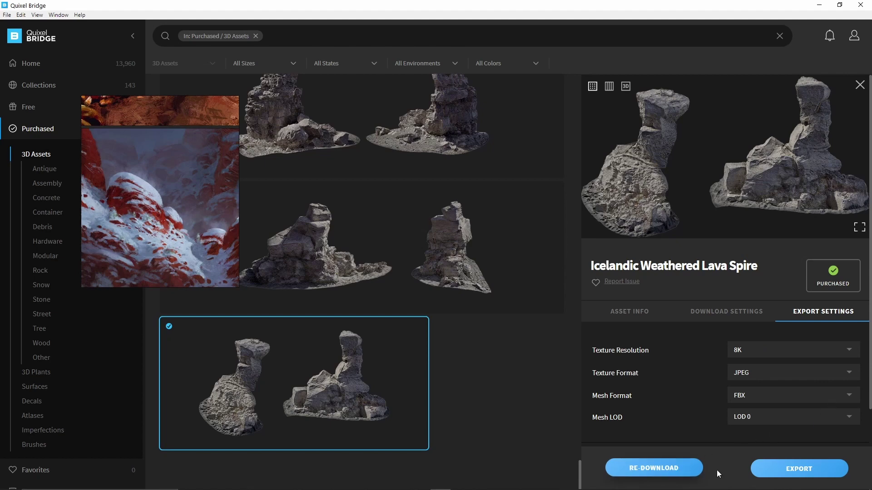
# Step: Try exporting the 8K spire into the Blender scene, enlarge the node editor, and undo the import
pyautogui.click(783, 474)
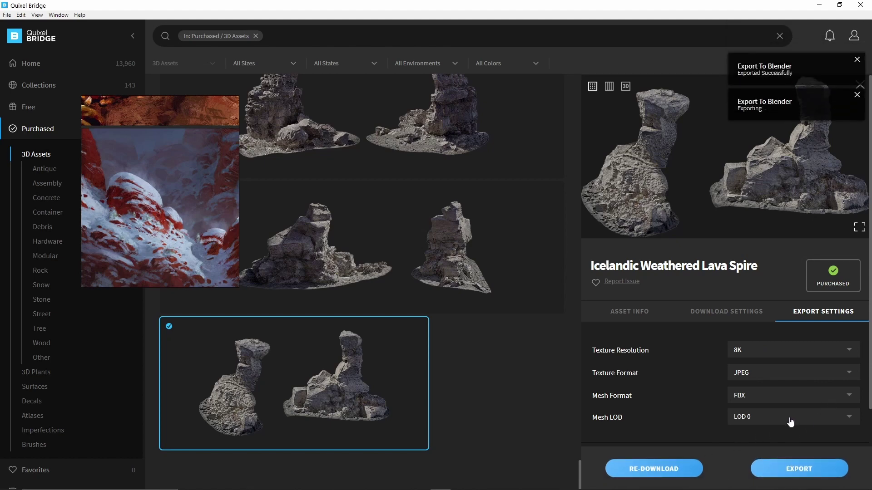
pyautogui.hotkey('alt', 'Tab')
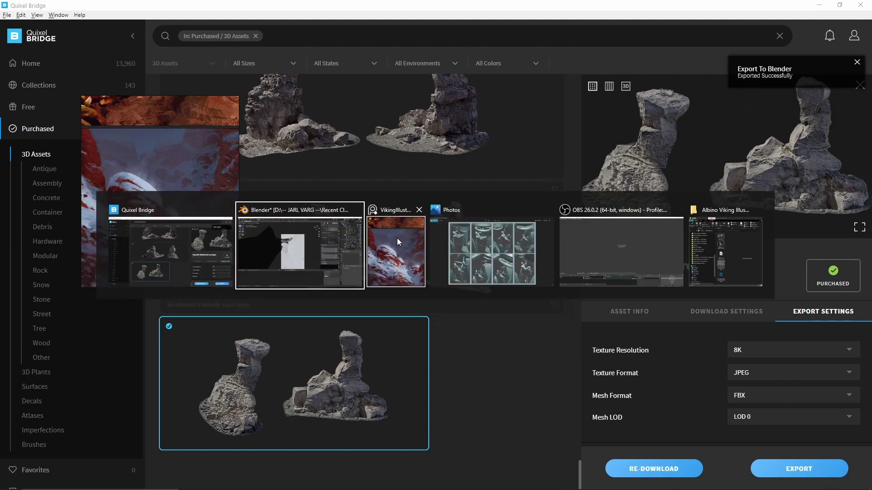
pyautogui.click(298, 265)
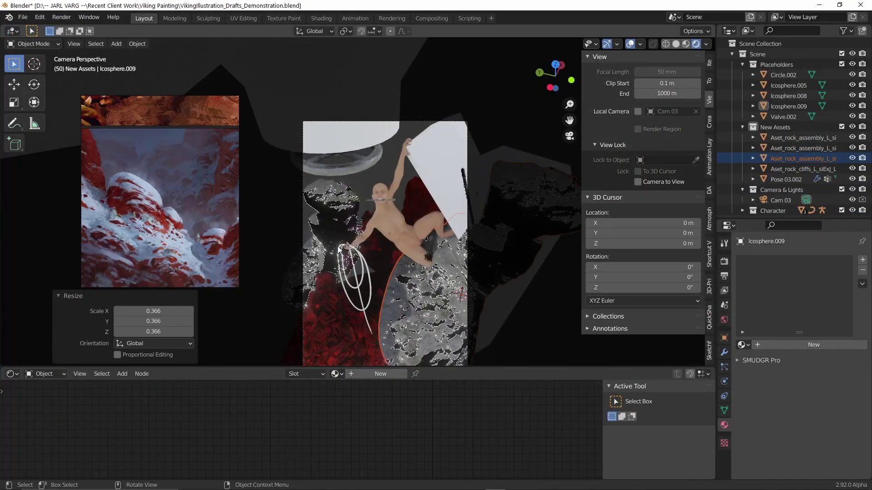
pyautogui.click(347, 196)
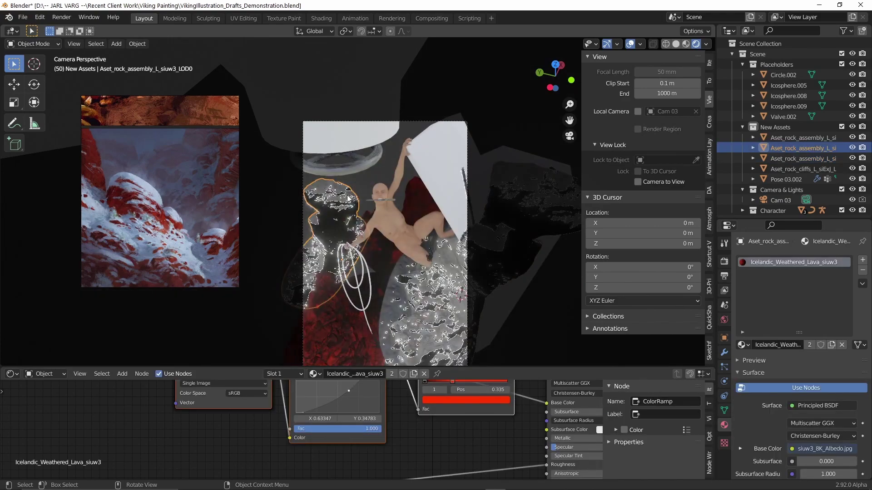
pyautogui.moveTo(376, 387); pyautogui.dragTo(394, 429, button='middle')
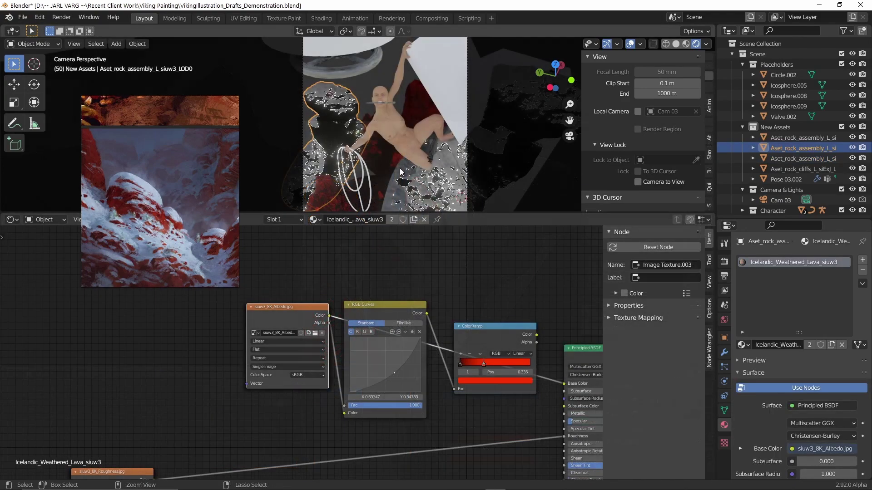
pyautogui.hotkey('ctrl', 'z')
pyautogui.hotkey('ctrl', 'z')
pyautogui.hotkey('ctrl', 'z')
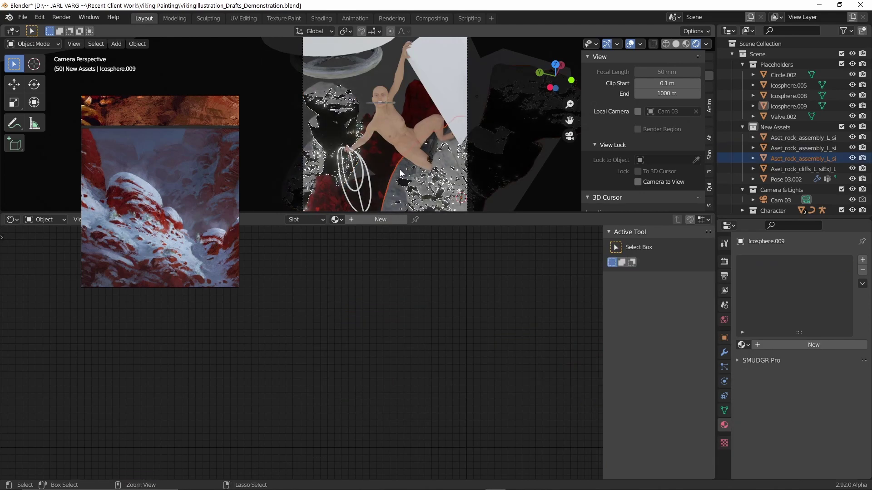
pyautogui.hotkey('ctrl', 'z')
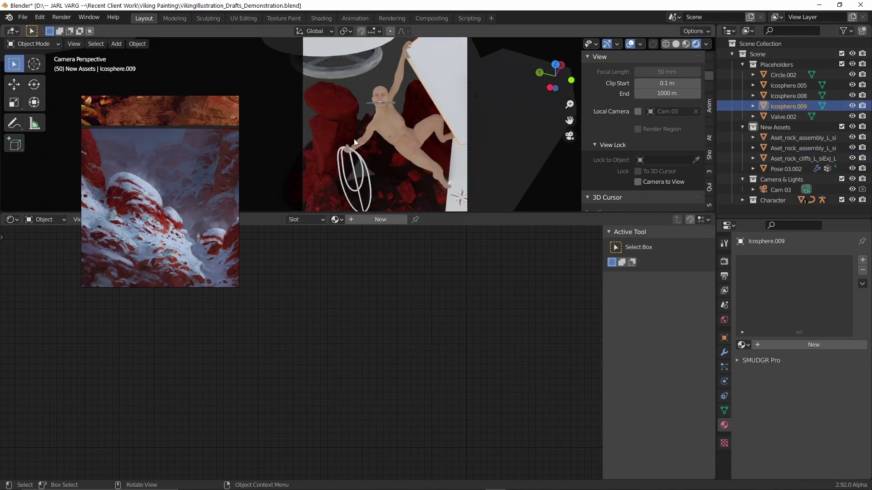
# Step: Make a copy of the existing siuw3 rock's material and name it Icelandic_Weathered_Lava_siuw3.2K
pyautogui.click(352, 112)
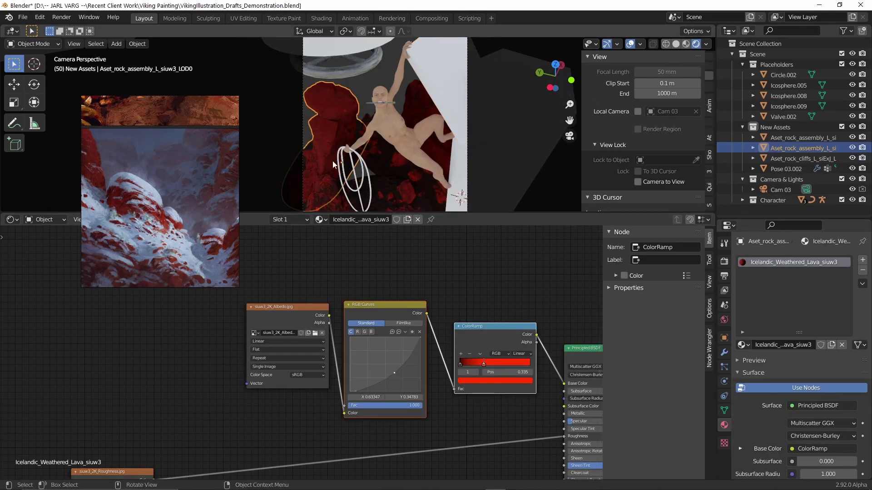
pyautogui.click(831, 344)
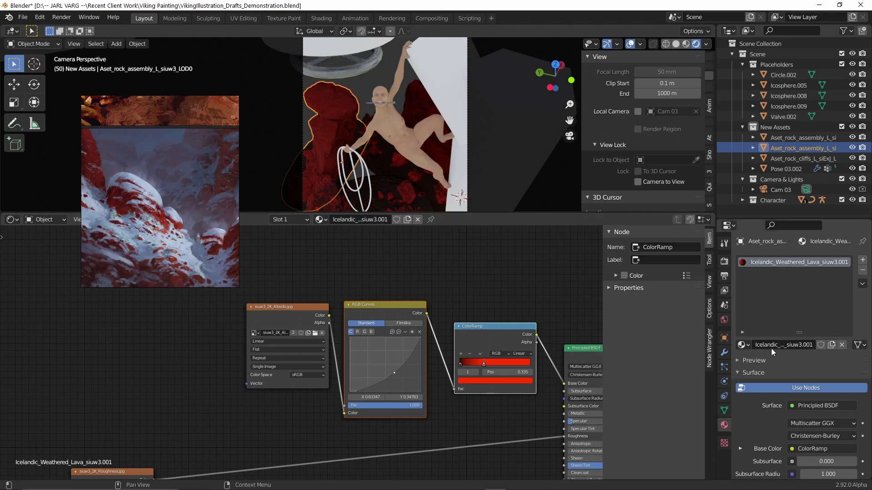
pyautogui.doubleClick(790, 344)
pyautogui.hotkey('ctrl', 'a')
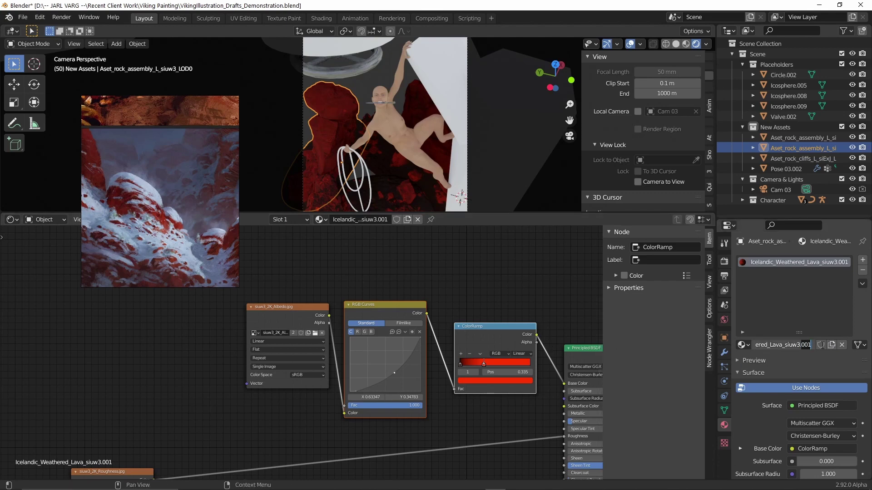
pyautogui.press('Return')
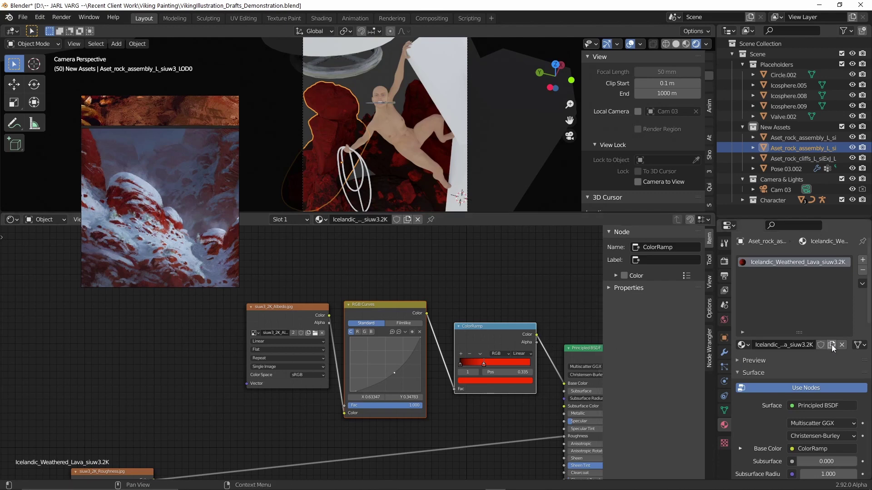
# Step: Export the 8K Icelandic Weathered Lava Spire from Quixel Bridge again and scale the imported rock down in Blender
pyautogui.hotkey('alt', 'Tab')
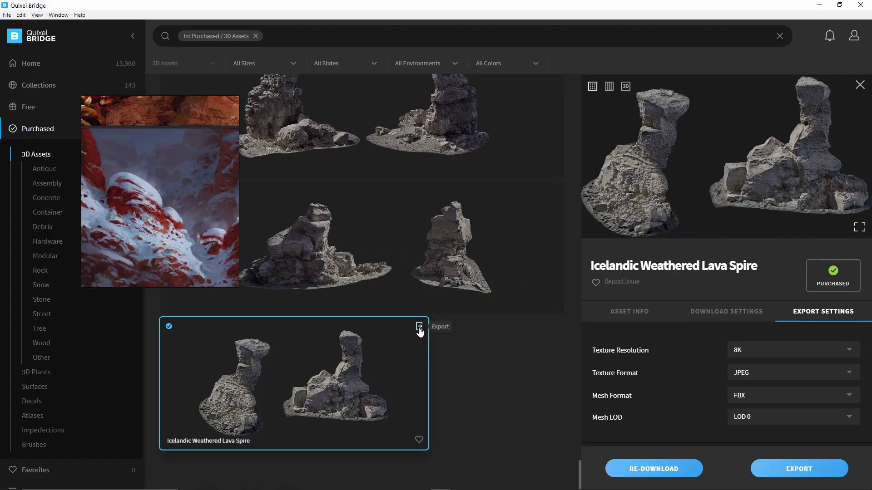
pyautogui.click(419, 327)
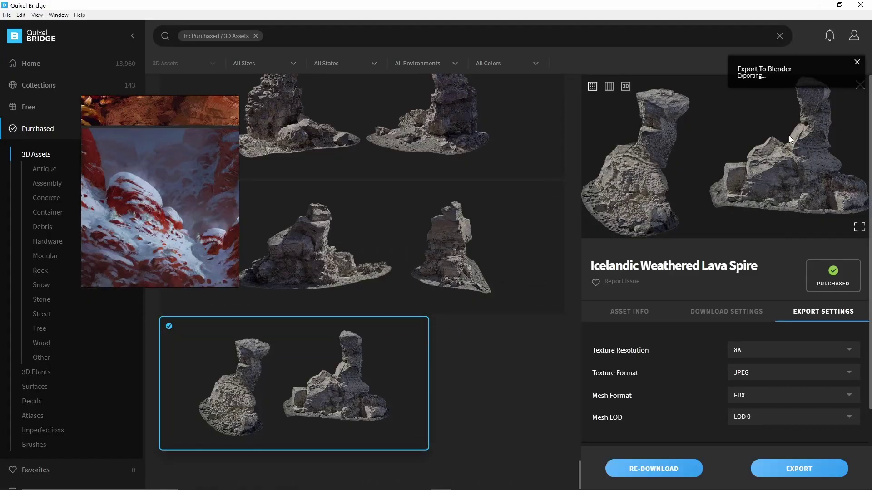
pyautogui.hotkey('alt', 'Tab')
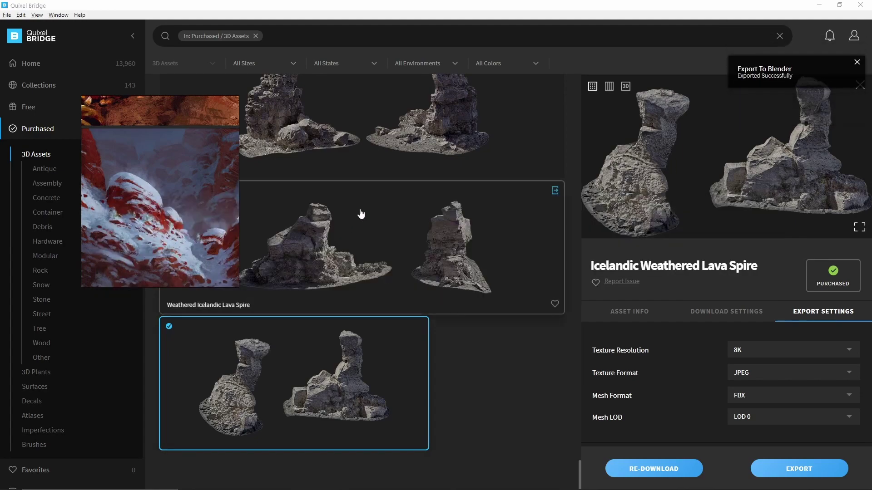
pyautogui.hotkey('alt', 'Tab')
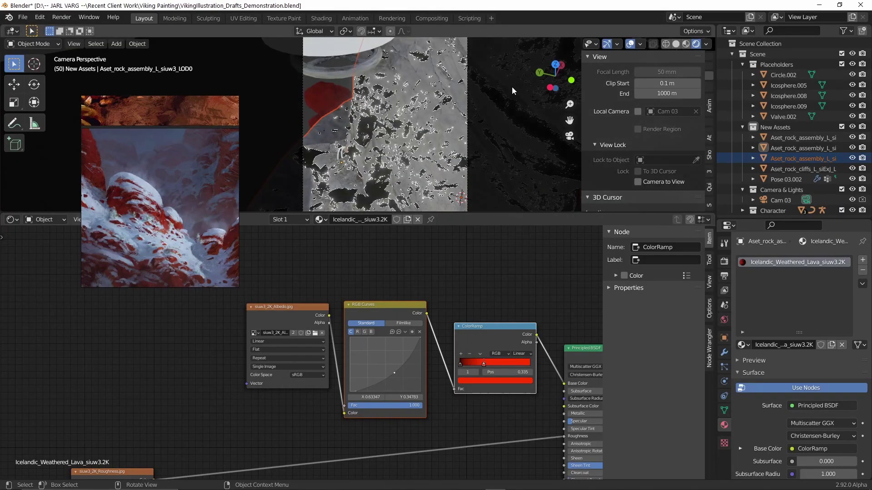
pyautogui.press('s')
pyautogui.click(496, 158)
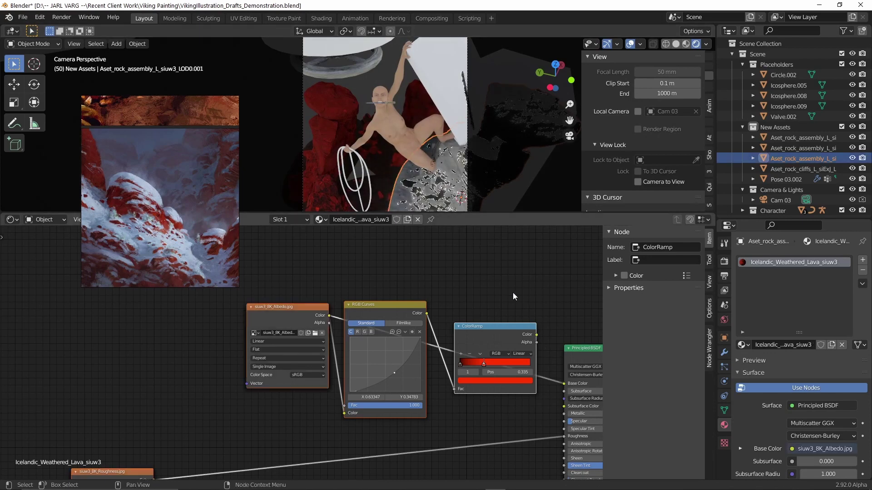
# Step: Cut the link from the Normal Map node to the Principled BSDF's Alpha in the new rock's material
pyautogui.moveTo(513, 294); pyautogui.dragTo(414, 261, button='middle')
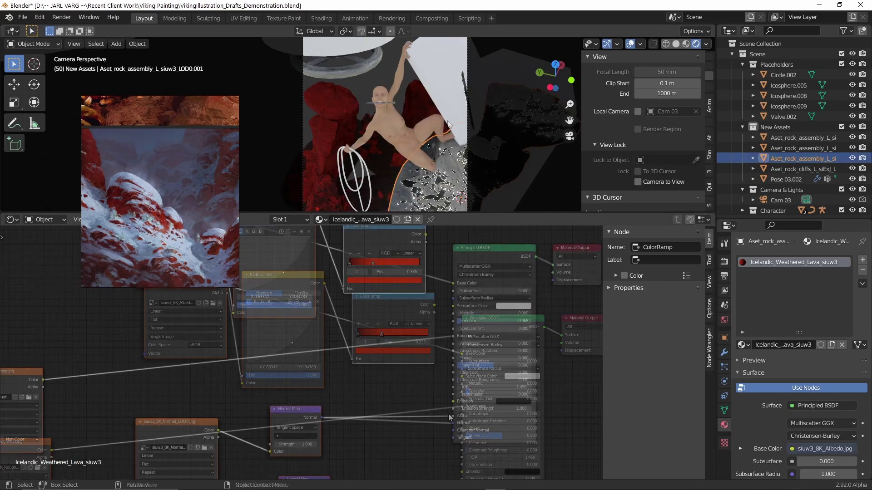
pyautogui.keyDown('ctrl'); pyautogui.moveTo(448, 413); pyautogui.dragTo(449, 418, button='right'); pyautogui.keyUp('ctrl')
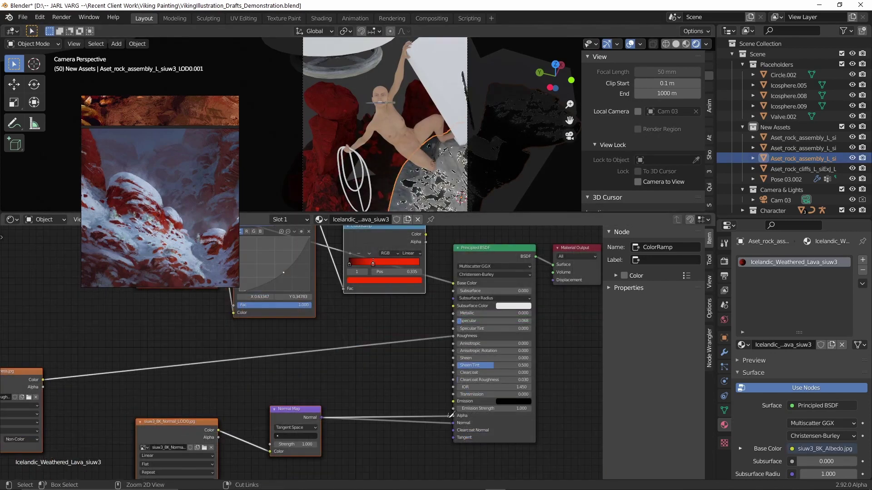
# Step: Replace the siuw3 2K albedo texture with the 8K one feeding RGB Curves, and link the ColorRamp to Base Color
pyautogui.moveTo(273, 255); pyautogui.dragTo(413, 319, button='middle')
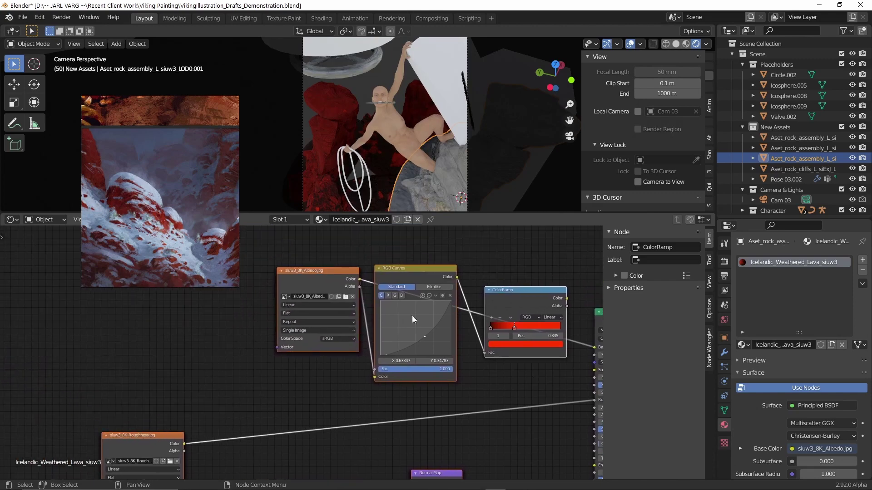
pyautogui.click(352, 272)
pyautogui.moveTo(352, 273); pyautogui.dragTo(258, 304)
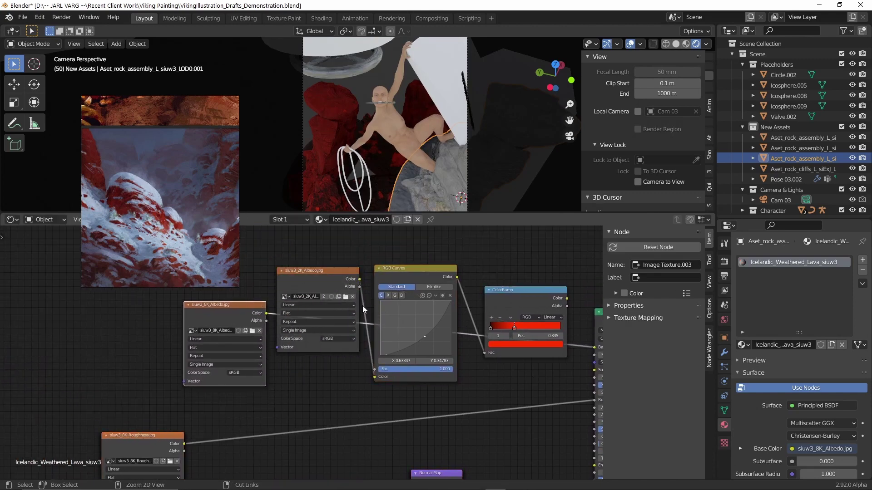
pyautogui.click(350, 272)
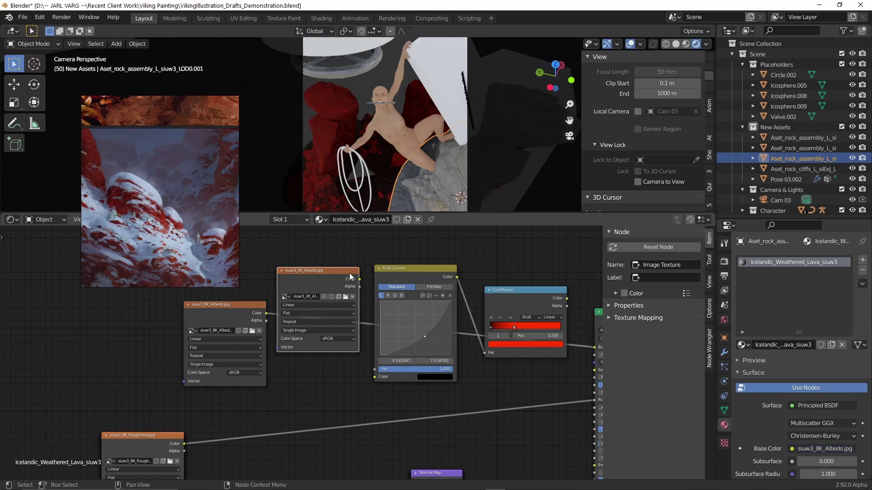
pyautogui.press('Delete')
pyautogui.moveTo(349, 273); pyautogui.dragTo(267, 279, button='middle')
pyautogui.moveTo(293, 381); pyautogui.dragTo(263, 307)
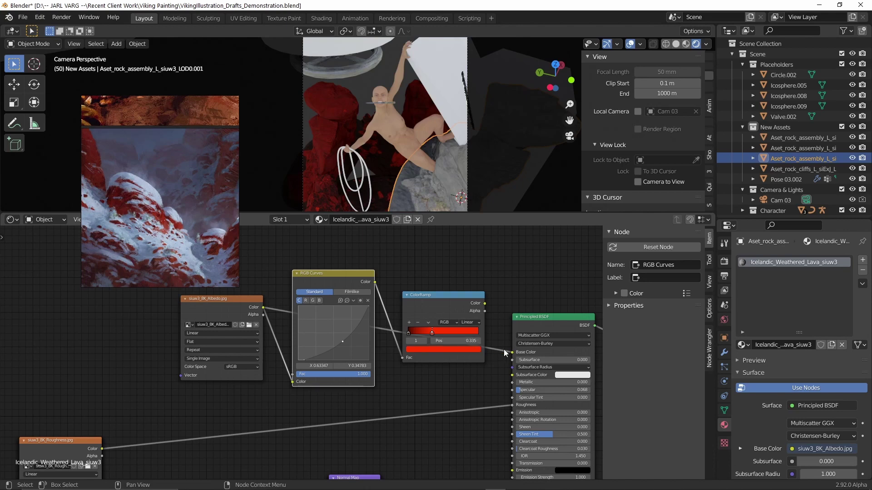
pyautogui.moveTo(485, 303); pyautogui.dragTo(512, 352)
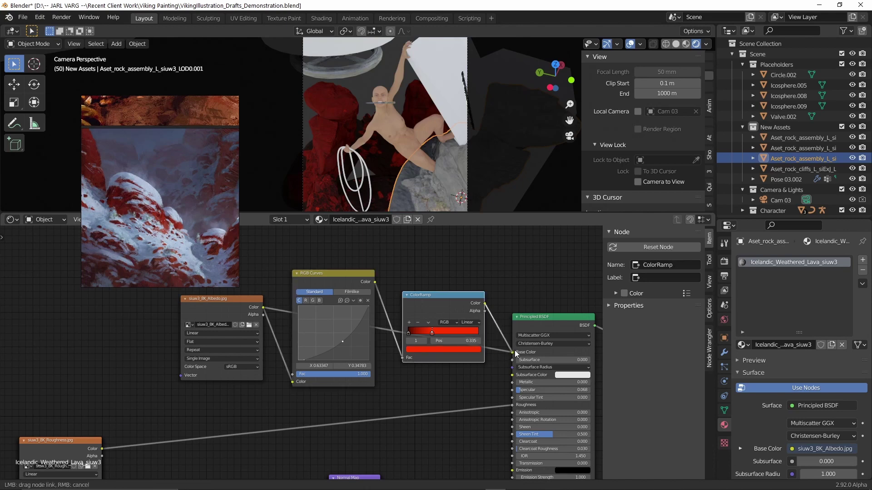
# Step: Delete the leftover siuw3 2K roughness and 2K normal texture nodes, keeping the 8K versions connected
pyautogui.moveTo(251, 383); pyautogui.dragTo(487, 318, button='middle')
pyautogui.moveTo(330, 375); pyautogui.dragTo(235, 358)
pyautogui.click(291, 377)
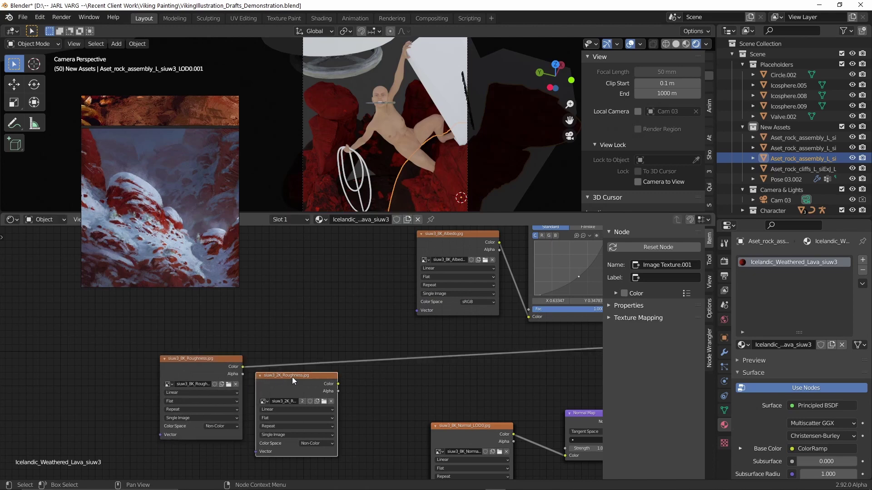
pyautogui.press('x')
pyautogui.moveTo(445, 411); pyautogui.dragTo(414, 356, button='middle')
pyautogui.moveTo(434, 371); pyautogui.dragTo(304, 377)
pyautogui.click(446, 377)
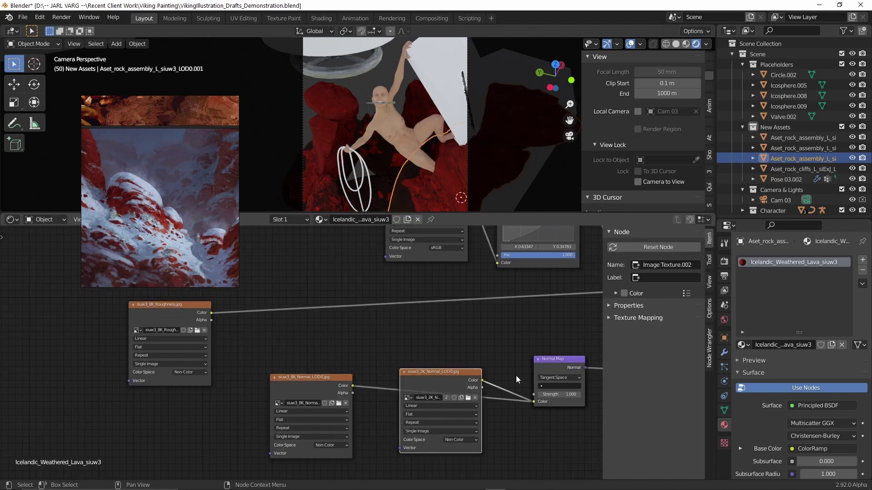
pyautogui.press('x')
pyautogui.moveTo(528, 374); pyautogui.dragTo(443, 466, button='middle')
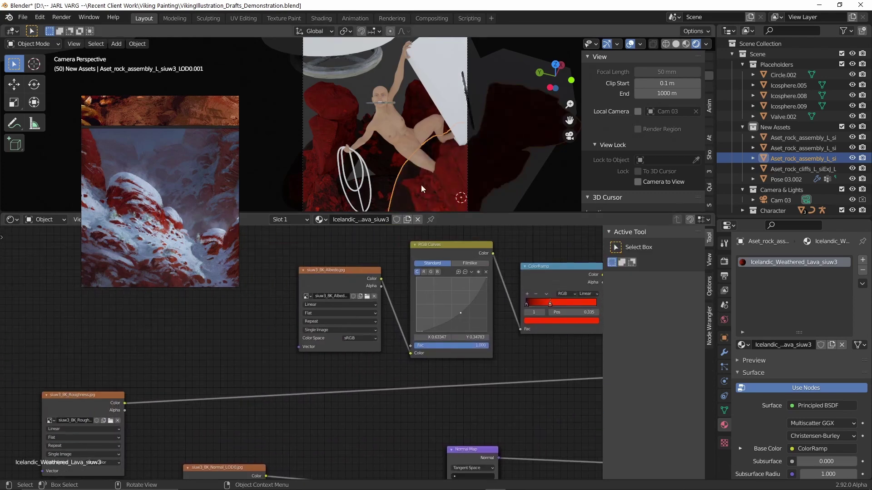
# Step: Examine the surface detail of the newly imported red rock up close outside the camera view
pyautogui.moveTo(422, 185); pyautogui.dragTo(486, 139, button='middle')
pyautogui.scroll(-3, 486, 138)
pyautogui.keyDown('shift'); pyautogui.moveTo(517, 102); pyautogui.dragTo(432, 173, button='middle'); pyautogui.keyUp('shift')
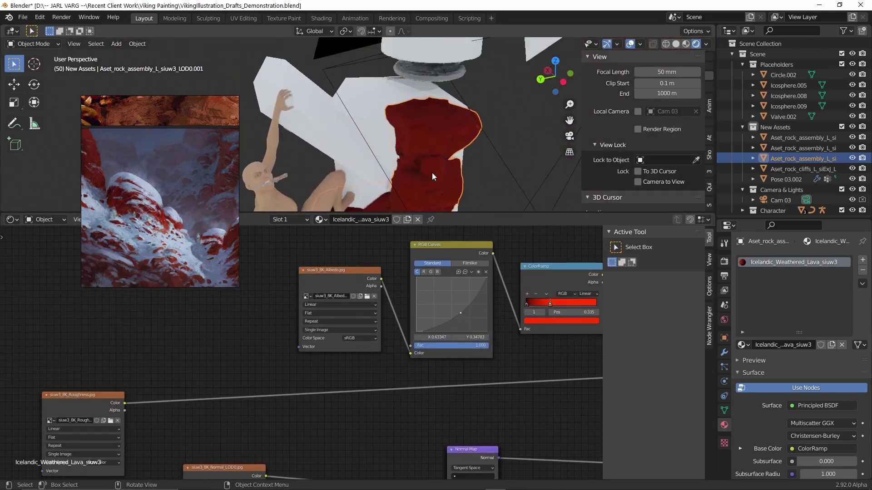
pyautogui.scroll(3, 432, 173)
pyautogui.moveTo(506, 119)
pyautogui.mouseDown(button='middle')
pyautogui.moveTo(490, 135)
pyautogui.moveTo(496, 169)
pyautogui.moveTo(495, 133)
pyautogui.moveTo(486, 148)
pyautogui.moveTo(467, 151)
pyautogui.moveTo(519, 110)
pyautogui.mouseUp(button='middle')
pyautogui.scroll(2, 490, 135)
pyautogui.scroll(2, 495, 132)
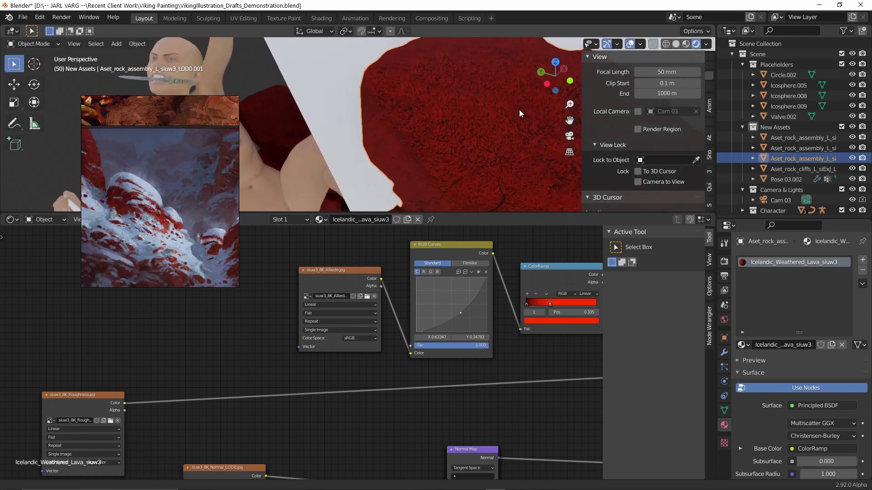
# Step: Rename the new rock's material to Icelandic_Weathered_Lava_4K
pyautogui.click(780, 346)
pyautogui.click(798, 346)
pyautogui.press('Delete')
pyautogui.press('Delete')
pyautogui.press('Delete')
pyautogui.press('Delete')
pyautogui.press('Delete')
pyautogui.write('4K')
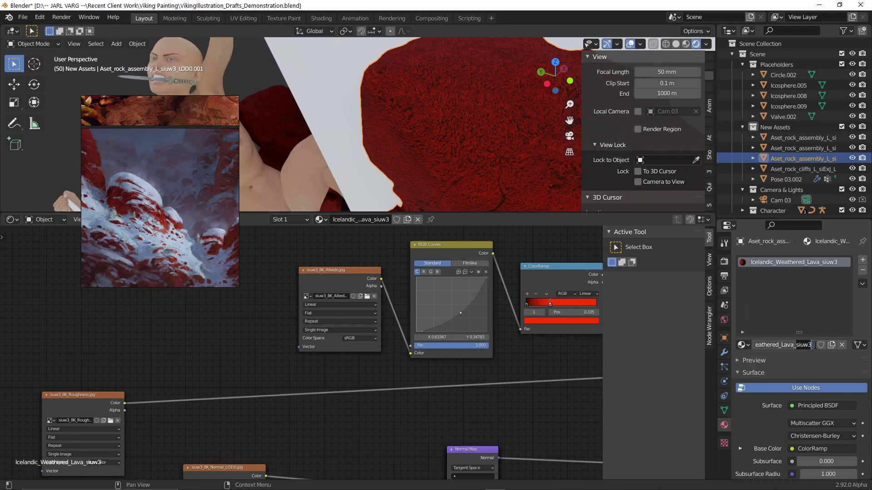
pyautogui.press('Return')
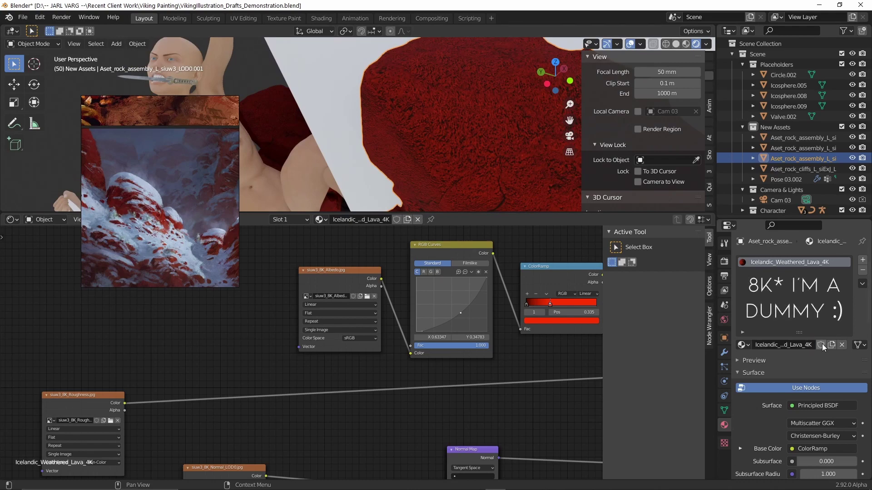
# Step: Move and rescale the new red spire so that it stands at the white placeholder rock beside the climber
pyautogui.moveTo(456, 134); pyautogui.dragTo(413, 151, button='middle')
pyautogui.scroll(-4, 524, 86)
pyautogui.press('g')
pyautogui.click(448, 148)
pyautogui.press('s')
pyautogui.click(483, 135)
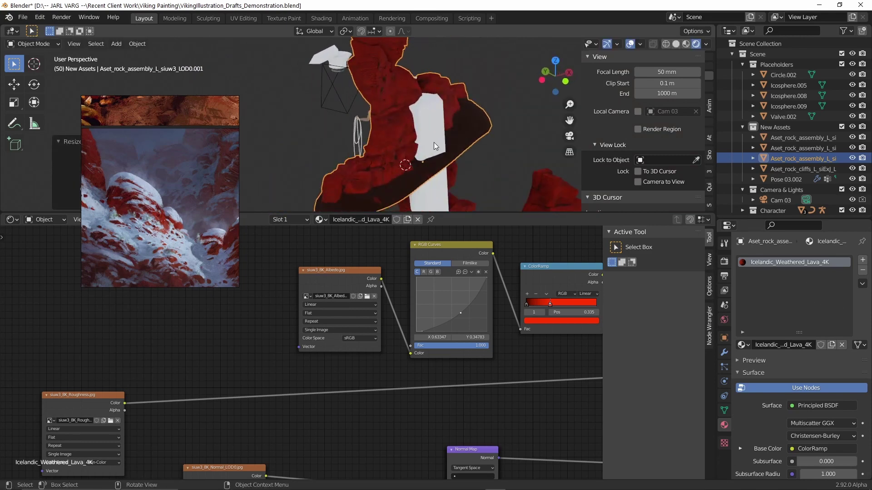
pyautogui.press('g')
pyautogui.click(491, 196)
pyautogui.moveTo(495, 129)
pyautogui.mouseDown(button='middle')
pyautogui.moveTo(548, 144)
pyautogui.moveTo(541, 131)
pyautogui.moveTo(483, 142)
pyautogui.mouseUp(button='middle')
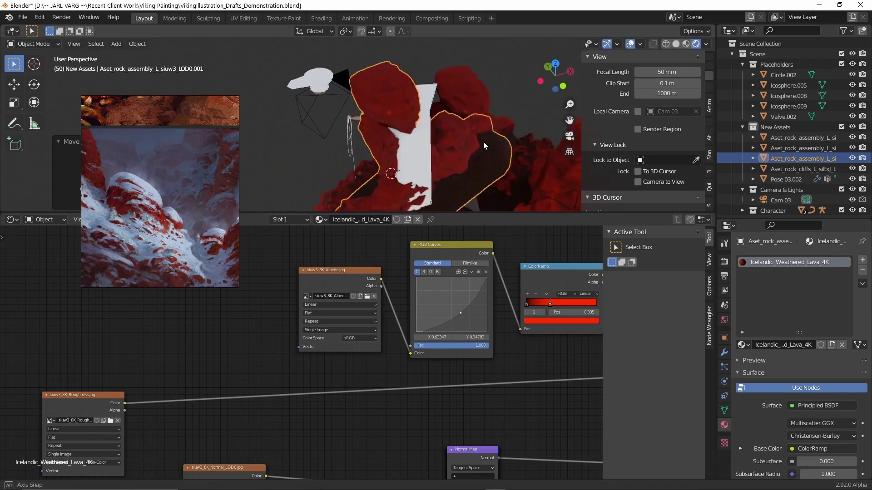
# Step: Rotate the red spire freely and reposition it over the white placeholder rock beside the climber
pyautogui.press('r')
pyautogui.press('r')
pyautogui.click(498, 104)
pyautogui.press('g')
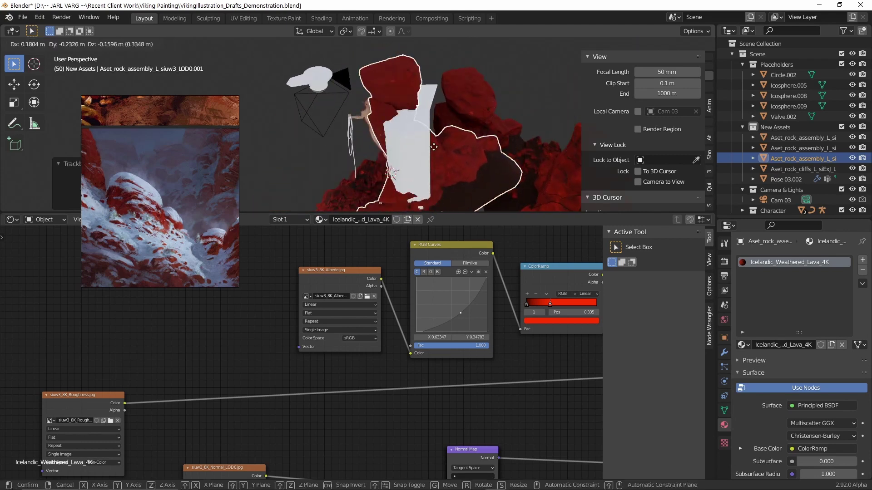
pyautogui.click(435, 142)
pyautogui.moveTo(436, 141); pyautogui.dragTo(481, 190, button='middle')
pyautogui.press('g')
pyautogui.click(512, 133)
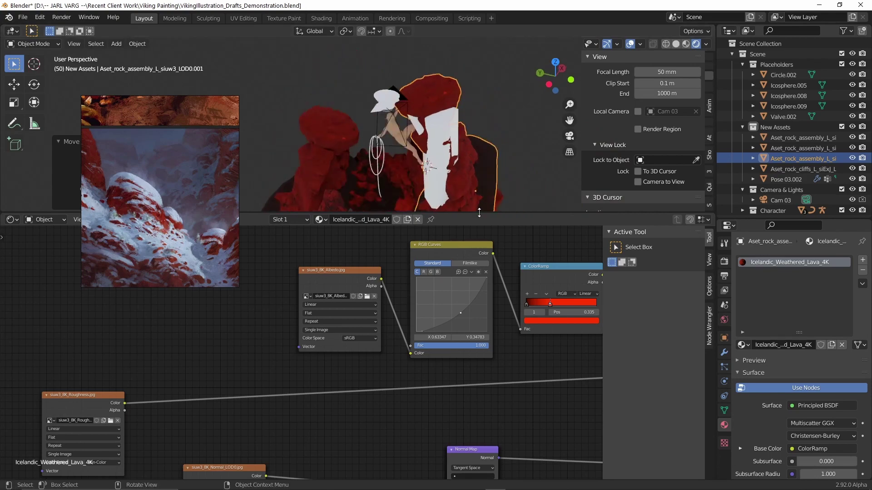
# Step: Enlarge the 3D viewport, scale the spire by 0.947 and move it towards the climber's raised hand
pyautogui.moveTo(465, 214); pyautogui.dragTo(465, 444)
pyautogui.scroll(3, 473, 314)
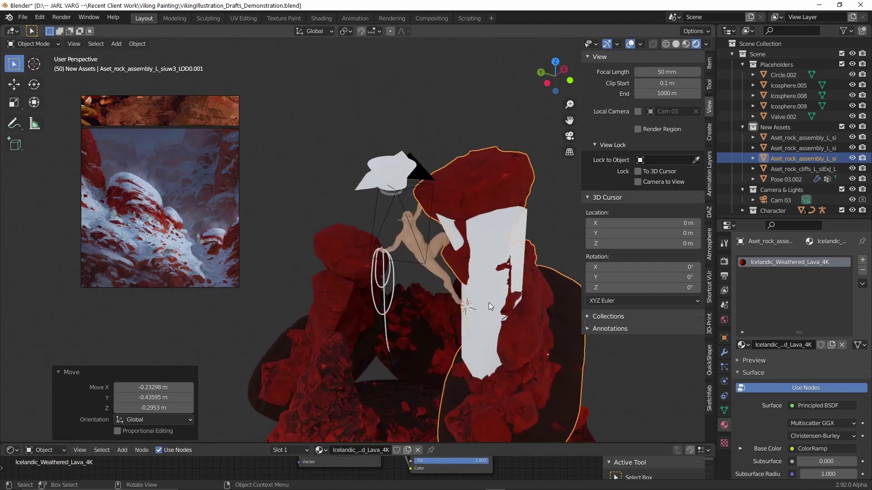
pyautogui.scroll(2, 442, 244)
pyautogui.scroll(2, 442, 243)
pyautogui.moveTo(442, 243); pyautogui.dragTo(423, 255, button='middle')
pyautogui.press('s')
pyautogui.click(507, 136)
pyautogui.press('g')
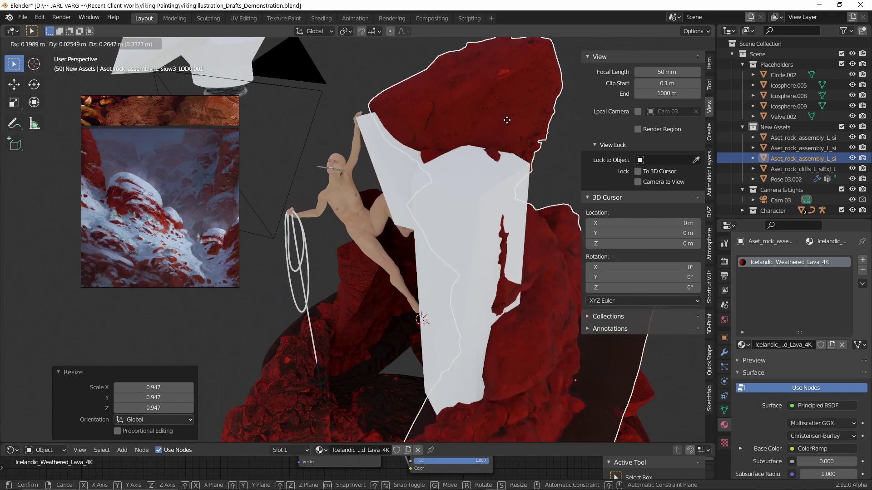
pyautogui.click(494, 137)
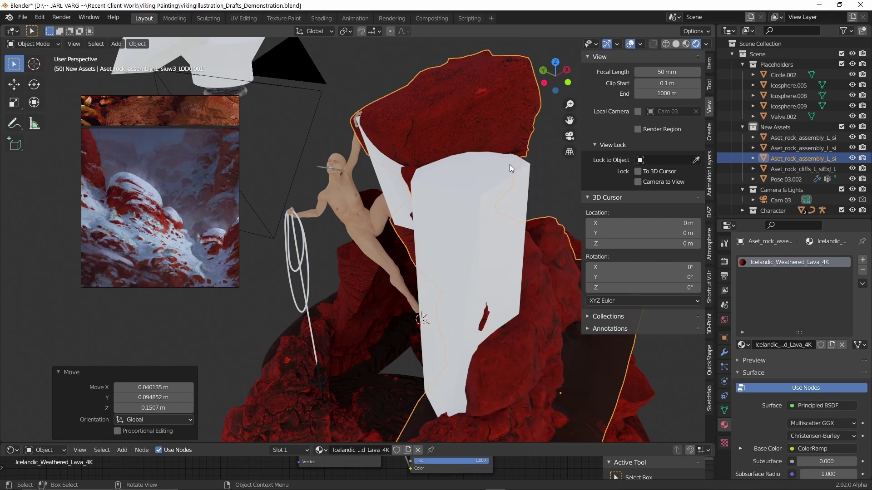
# Step: Check the climber's grip on the spire up close and scale the spire down to about 0.95
pyautogui.moveTo(490, 164); pyautogui.dragTo(513, 164, button='middle')
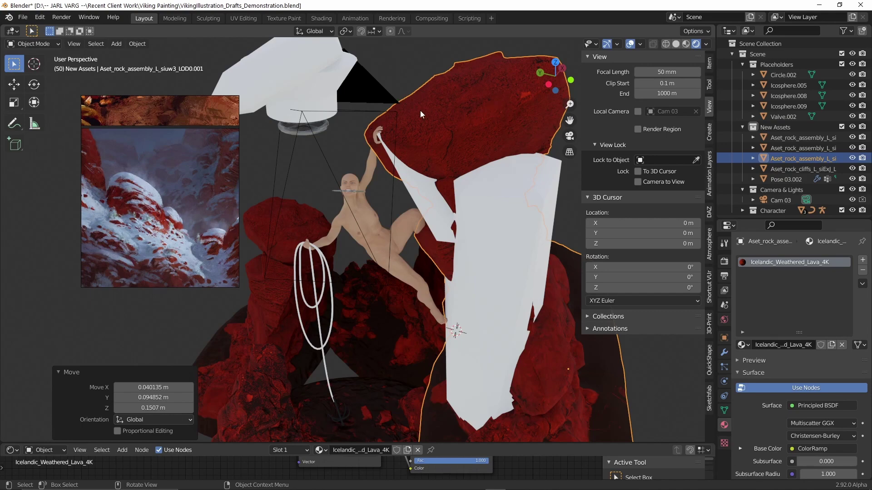
pyautogui.moveTo(420, 110); pyautogui.dragTo(409, 163, button='middle')
pyautogui.scroll(2, 480, 110)
pyautogui.scroll(4, 409, 163)
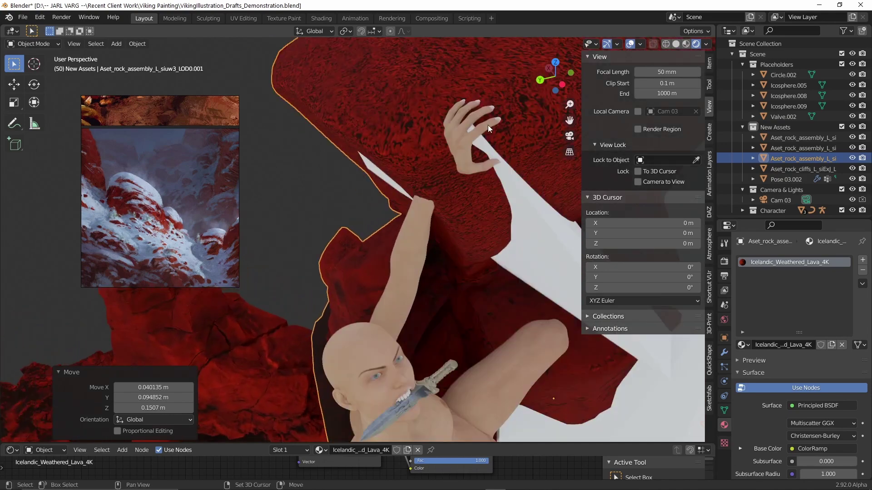
pyautogui.keyDown('shift'); pyautogui.moveTo(487, 125); pyautogui.dragTo(424, 194, button='middle'); pyautogui.keyUp('shift')
pyautogui.moveTo(505, 199); pyautogui.dragTo(467, 193, button='middle')
pyautogui.scroll(-4, 467, 192)
pyautogui.scroll(-2, 487, 170)
pyautogui.keyDown('shift'); pyautogui.moveTo(369, 190); pyautogui.dragTo(462, 168, button='middle'); pyautogui.keyUp('shift')
pyautogui.press('s')
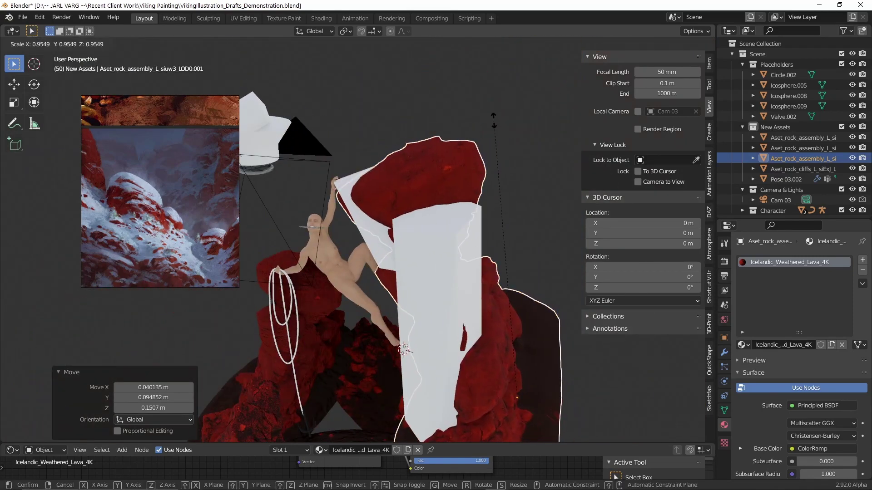
pyautogui.click(493, 119)
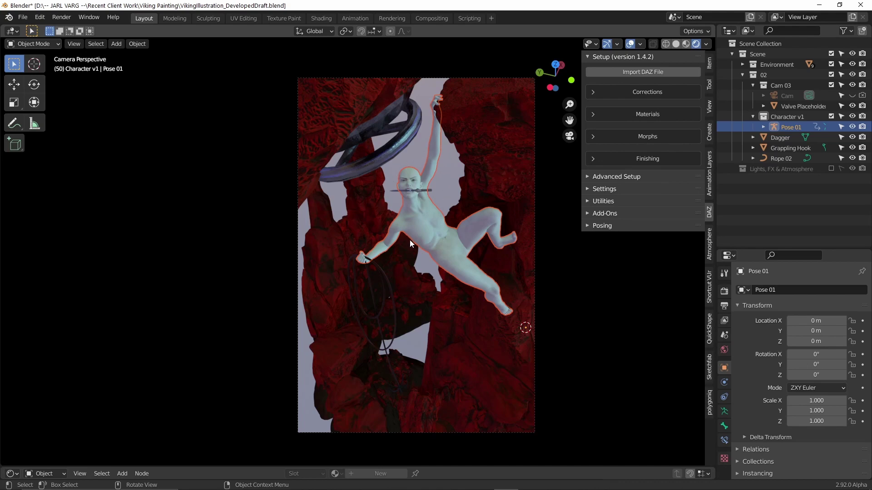
# Step: Switch to PureRef and load the recent reference board VikingIllustration.pur
pyautogui.moveTo(266, 488)
pyautogui.click(376, 485)
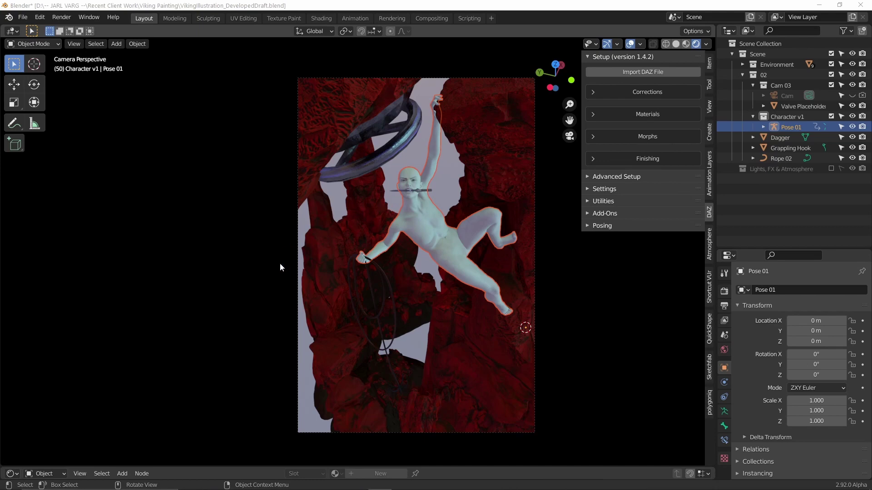
pyautogui.rightClick(227, 197)
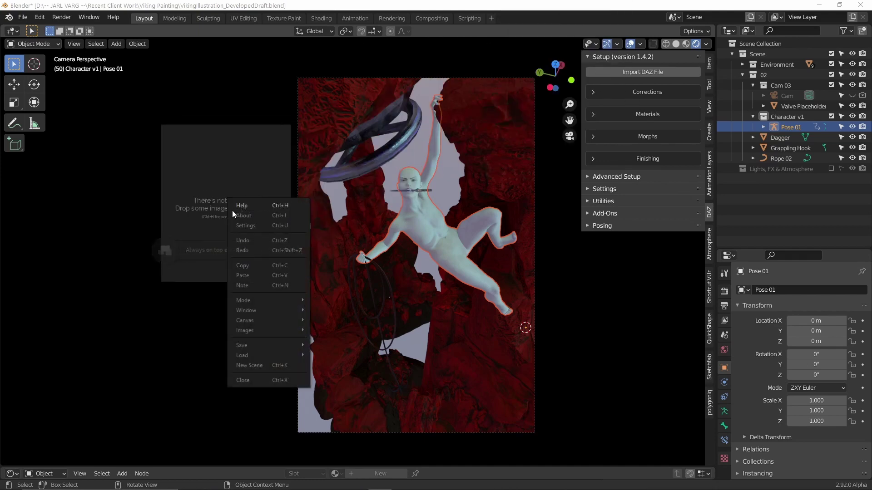
pyautogui.moveTo(301, 355)
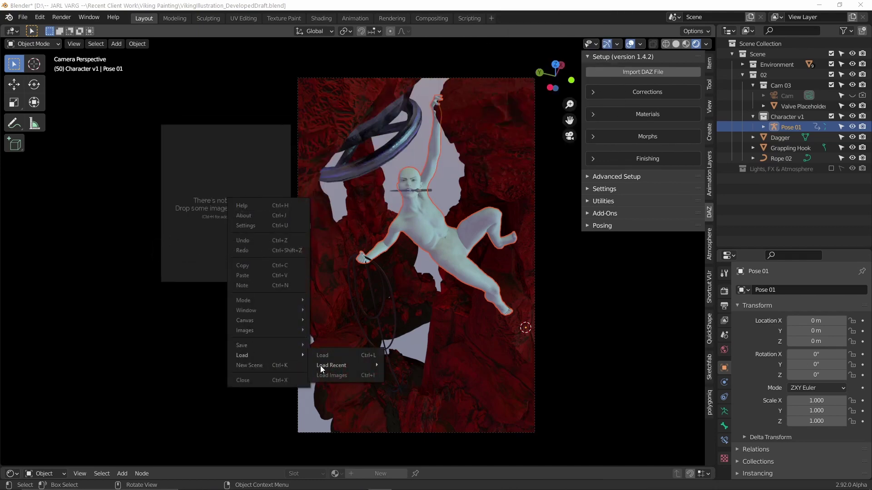
pyautogui.moveTo(342, 366)
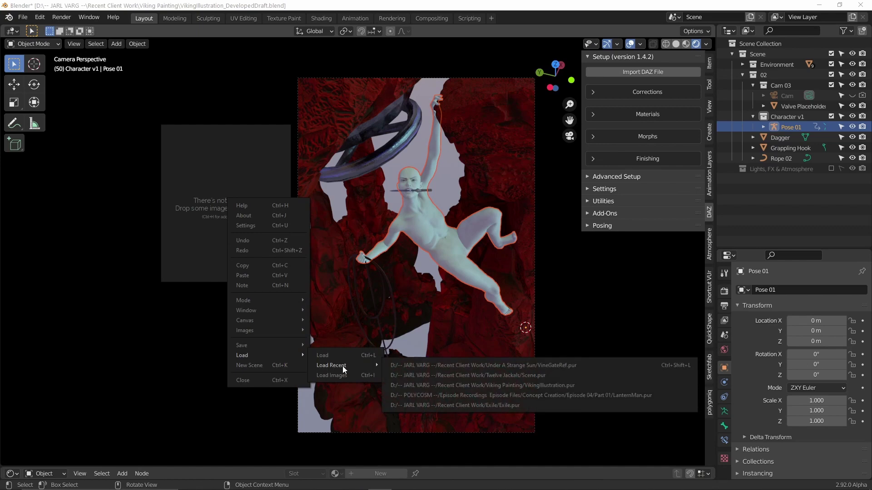
pyautogui.click(481, 386)
# Step: Examine the skin, hair and armour of the white-haired warrior reference up close
pyautogui.moveTo(239, 228); pyautogui.dragTo(184, 216, button='middle')
pyautogui.scroll(-8, 185, 216)
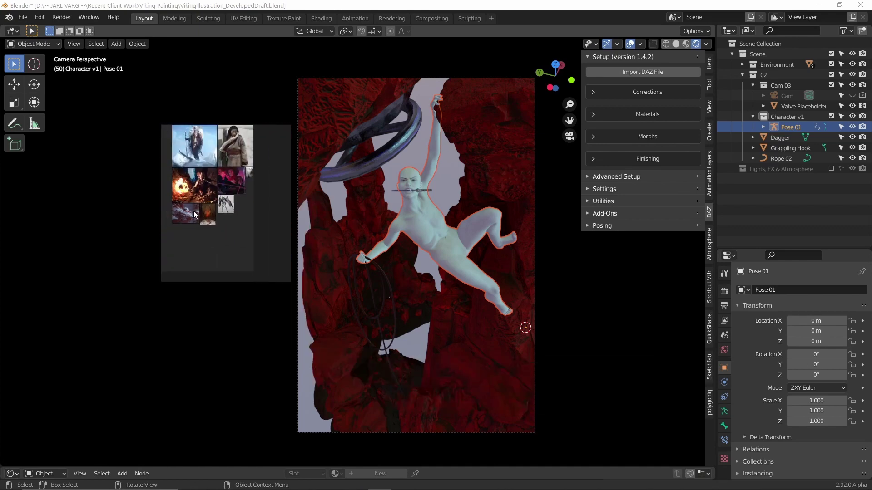
pyautogui.moveTo(226, 141); pyautogui.dragTo(229, 201, button='middle')
pyautogui.scroll(4, 228, 201)
pyautogui.scroll(5, 230, 205)
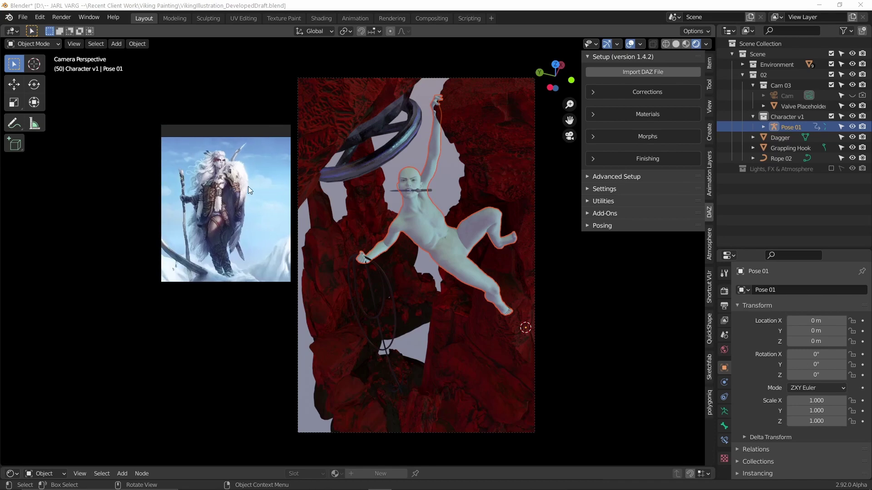
pyautogui.scroll(-2, 252, 207)
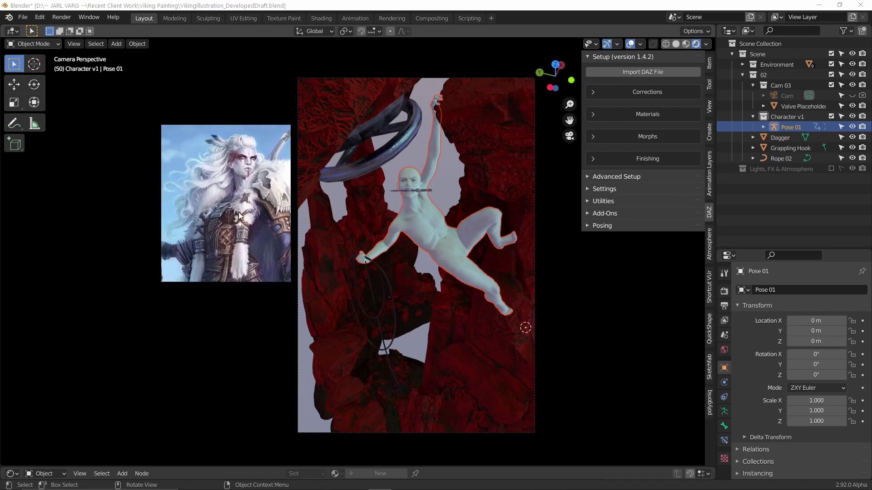
pyautogui.scroll(2, 214, 144)
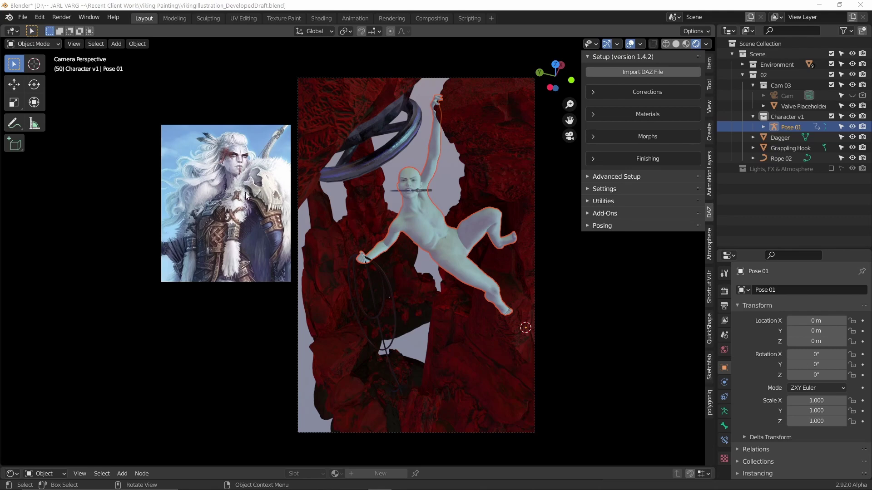
pyautogui.scroll(-3, 214, 244)
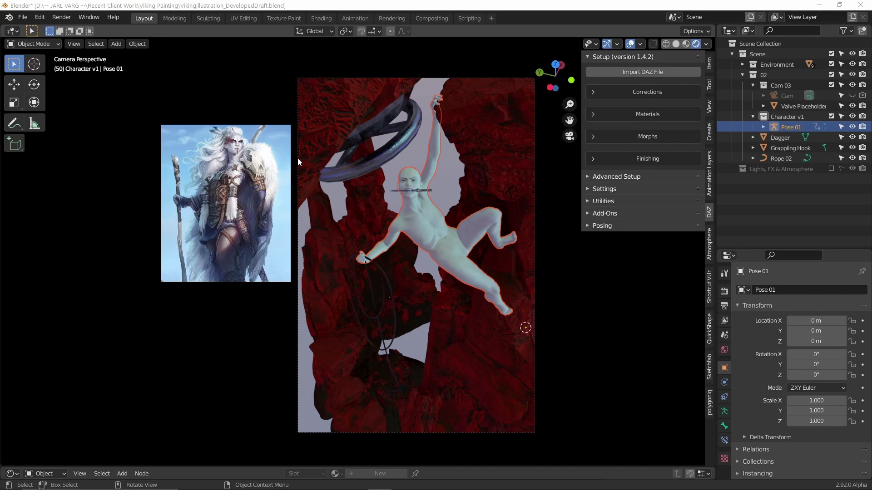
# Step: Look over the rest of the reference board, including the snowy red cliff painting, and return to the warrior image
pyautogui.scroll(-4, 226, 223)
pyautogui.moveTo(226, 223); pyautogui.dragTo(221, 135, button='middle')
pyautogui.scroll(-3, 227, 187)
pyautogui.moveTo(227, 187); pyautogui.dragTo(204, 131, button='middle')
pyautogui.scroll(4, 229, 196)
pyautogui.scroll(3, 223, 200)
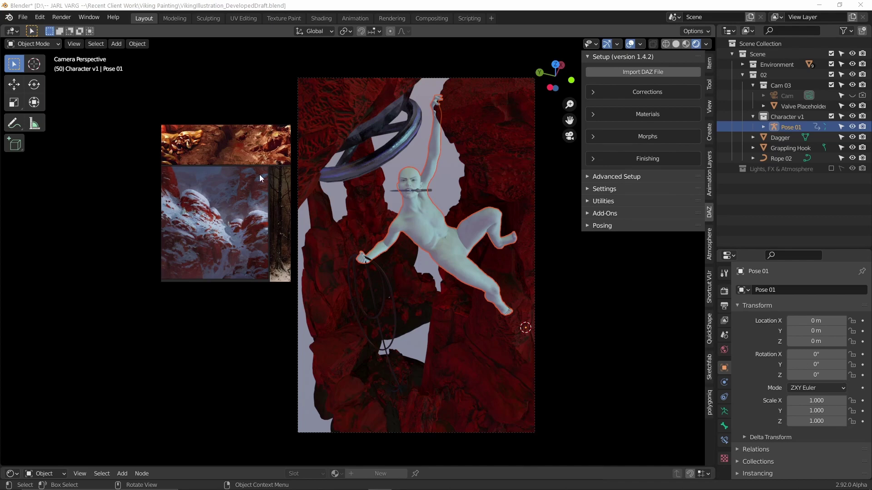
pyautogui.scroll(-4, 260, 174)
pyautogui.scroll(2, 224, 163)
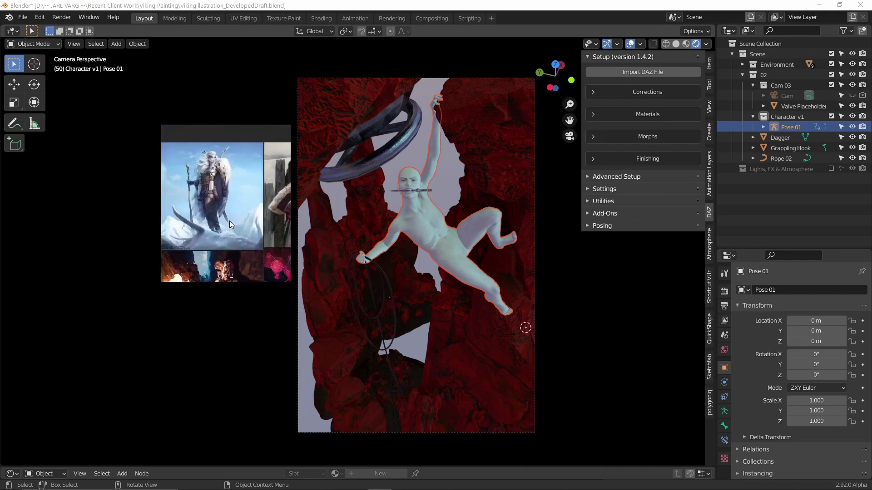
# Step: Import the DAZ figure VikingIllustration_Poses02.duf, move the reference board aside and exclude the Character v1 collection
pyautogui.click(662, 72)
pyautogui.moveTo(240, 185); pyautogui.dragTo(69, 258)
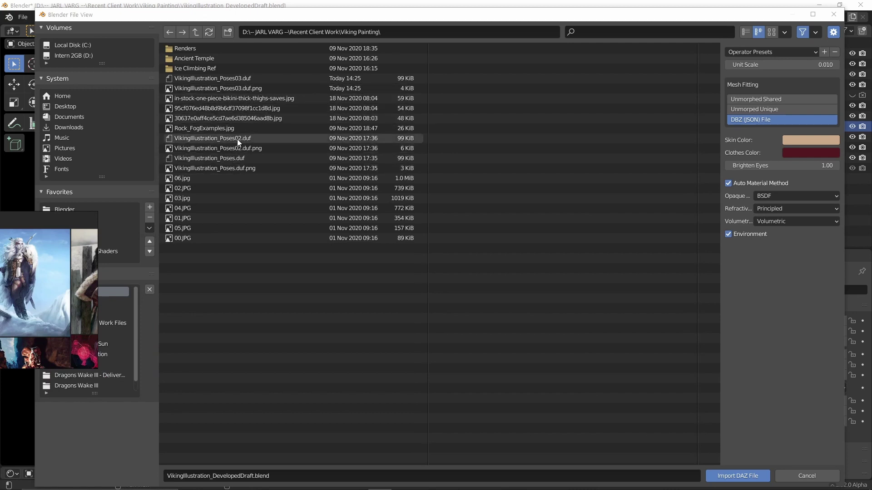
pyautogui.click(236, 138)
pyautogui.click(758, 477)
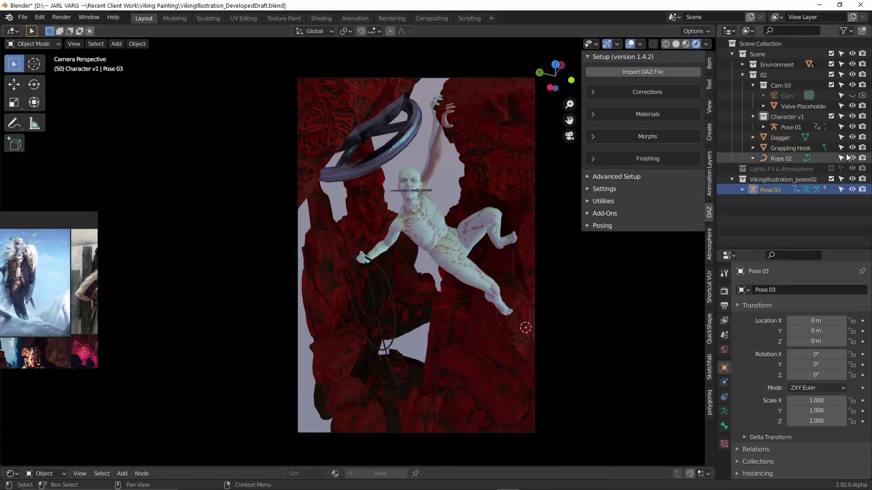
pyautogui.click(831, 117)
pyautogui.scroll(2, 505, 195)
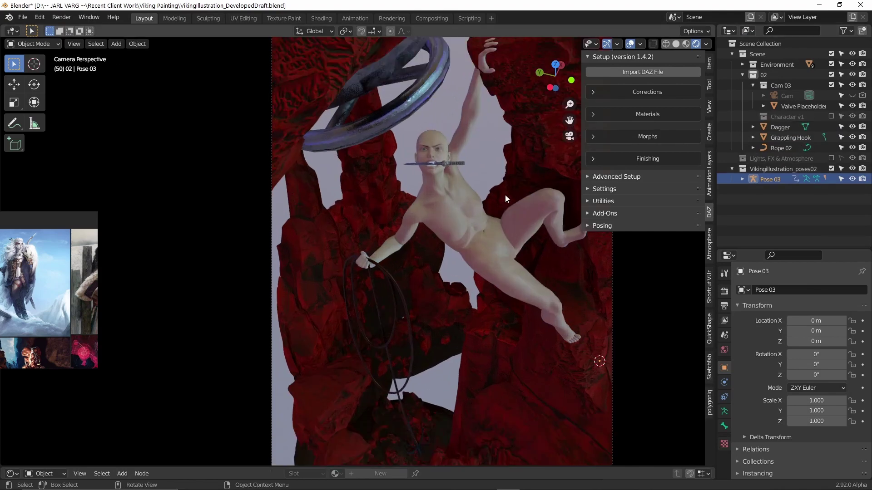
pyautogui.scroll(1, 532, 225)
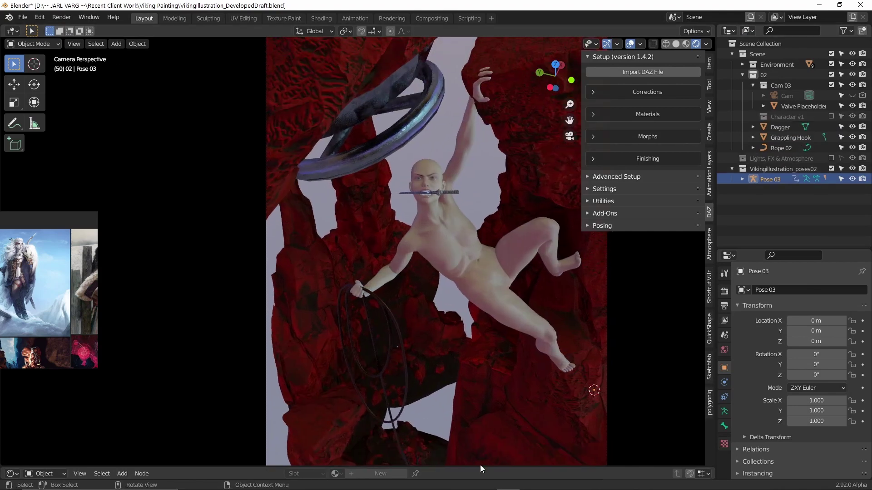
# Step: Select the imported figure's body and show its Torso-1.001 nodes in an enlarged shader editor alongside its material list
pyautogui.moveTo(480, 468); pyautogui.dragTo(526, 357)
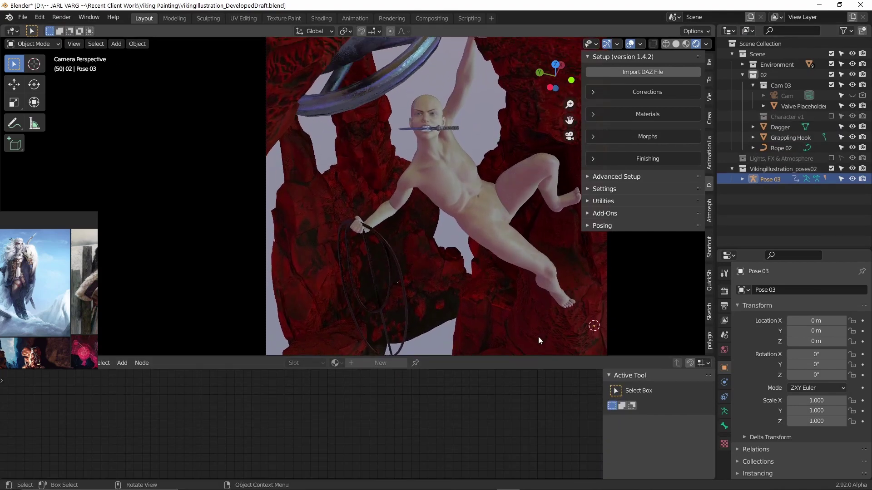
pyautogui.click(473, 184)
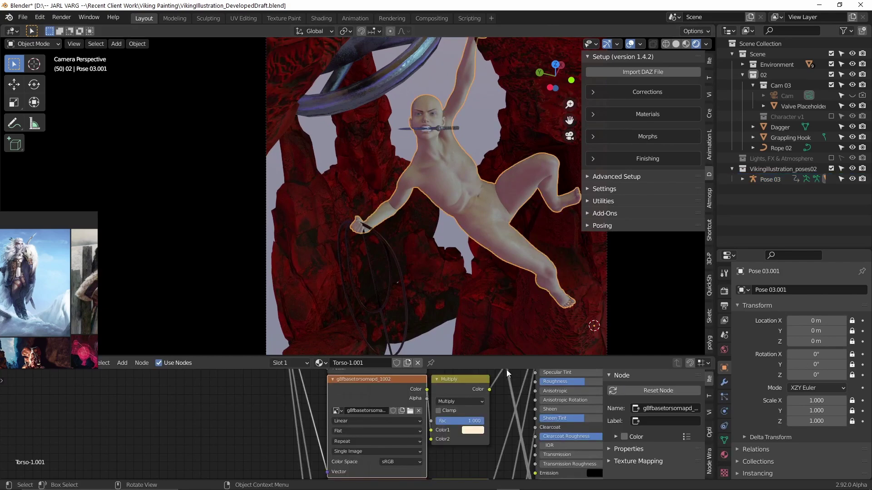
pyautogui.moveTo(461, 356); pyautogui.dragTo(475, 254)
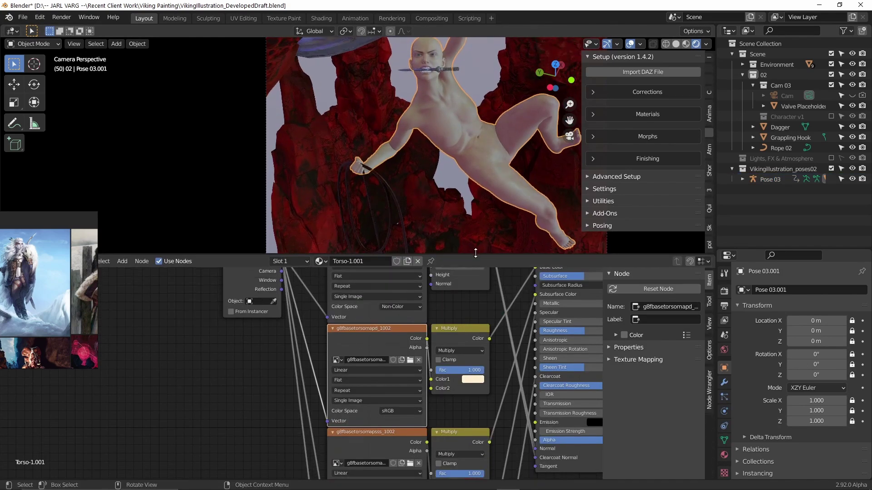
pyautogui.scroll(-3, 498, 332)
pyautogui.moveTo(499, 333); pyautogui.dragTo(461, 365, button='middle')
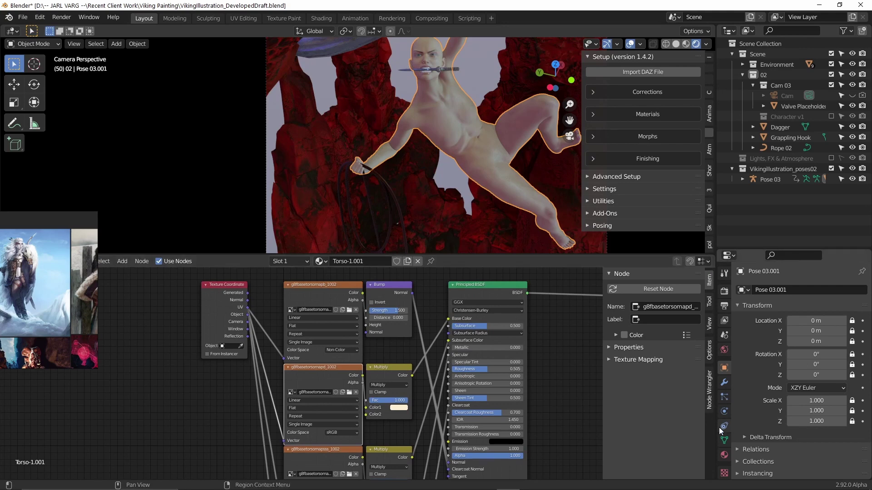
pyautogui.click(724, 455)
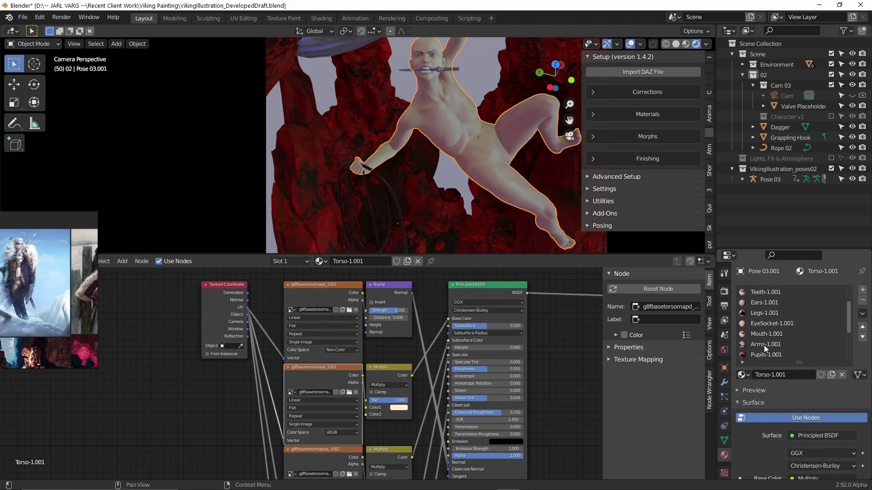
# Step: Set the Torso-1.001 skin's subsurface to 0 and tint the base colour's Multiply node Color1 pale blue
pyautogui.moveTo(495, 327); pyautogui.dragTo(453, 327)
pyautogui.click(399, 407)
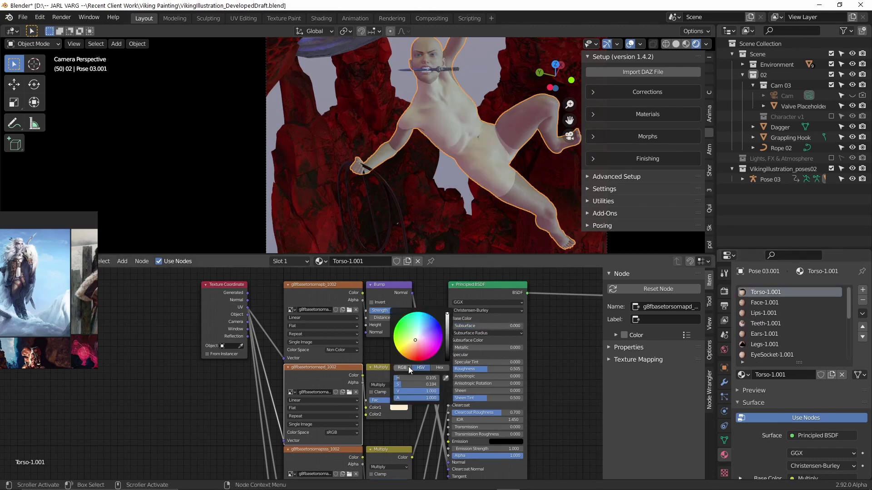
pyautogui.moveTo(417, 339); pyautogui.dragTo(419, 335)
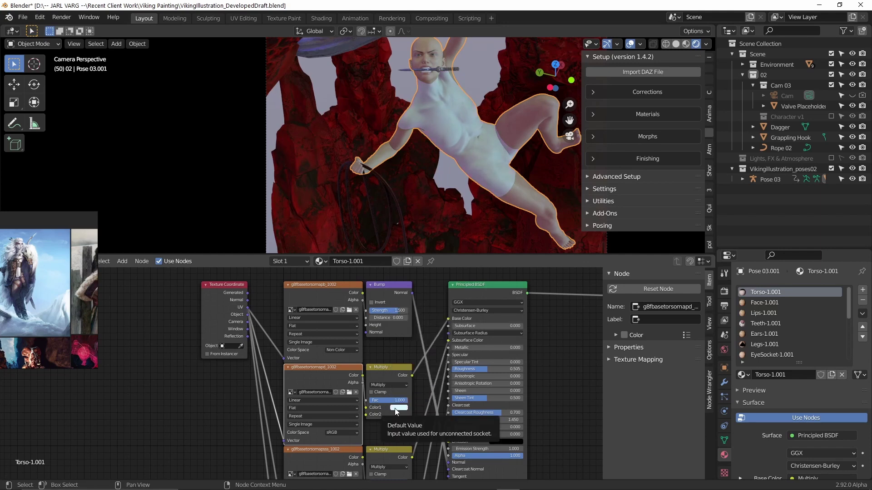
# Step: Paste the torso's pale blue tint into the base colour Multiply nodes of the Face-1.001 and Ears-1.001 materials
pyautogui.click(767, 302)
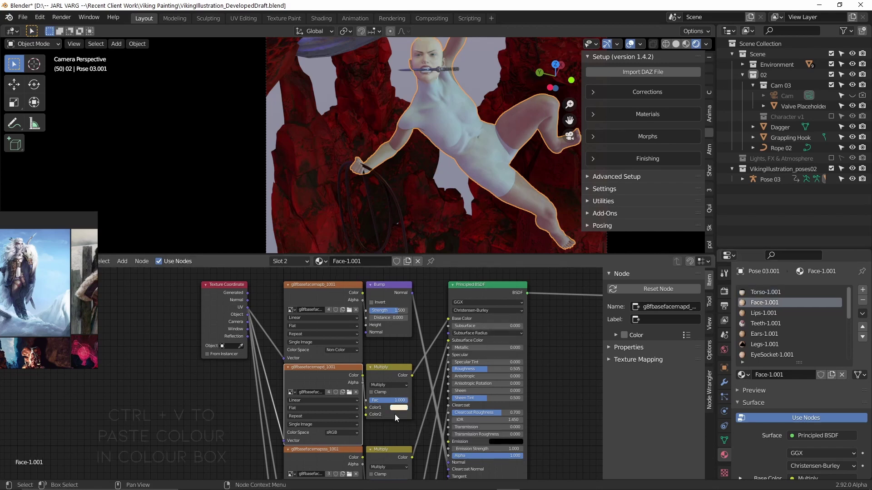
pyautogui.hotkey('ctrl', 'v')
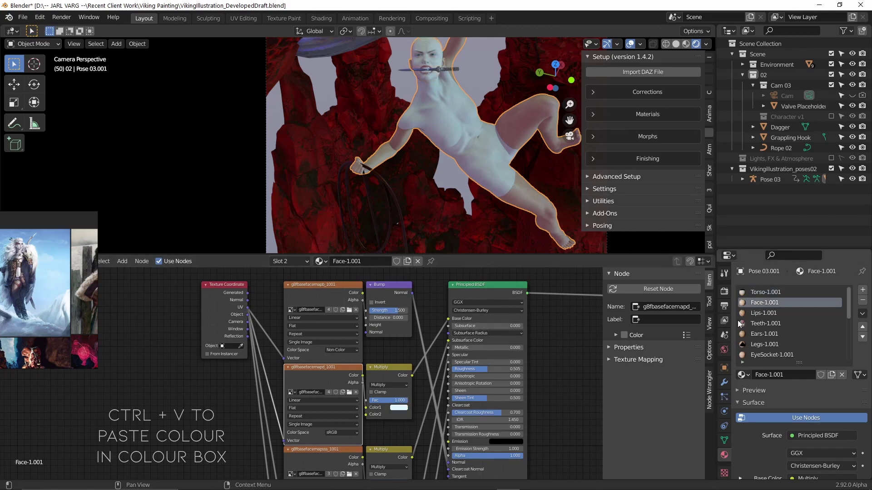
pyautogui.click(765, 333)
pyautogui.hotkey('ctrl', 'v')
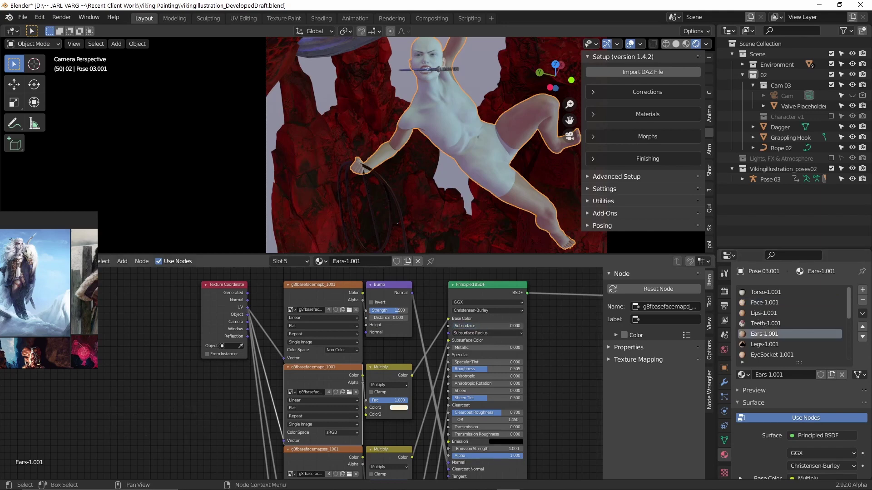
pyautogui.hotkey('ctrl', 'v')
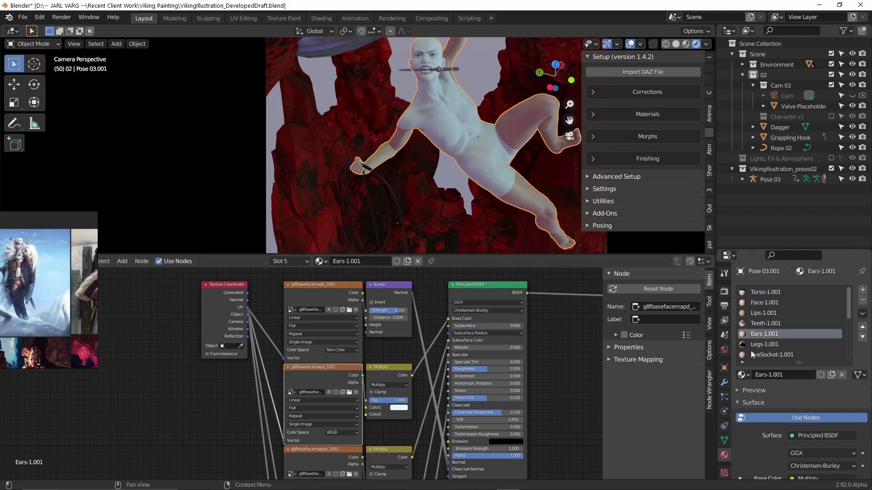
# Step: Paste the pale blue tint into the base colour Multiply nodes of the Legs-1.001 and Arms-1.001 materials
pyautogui.click(764, 344)
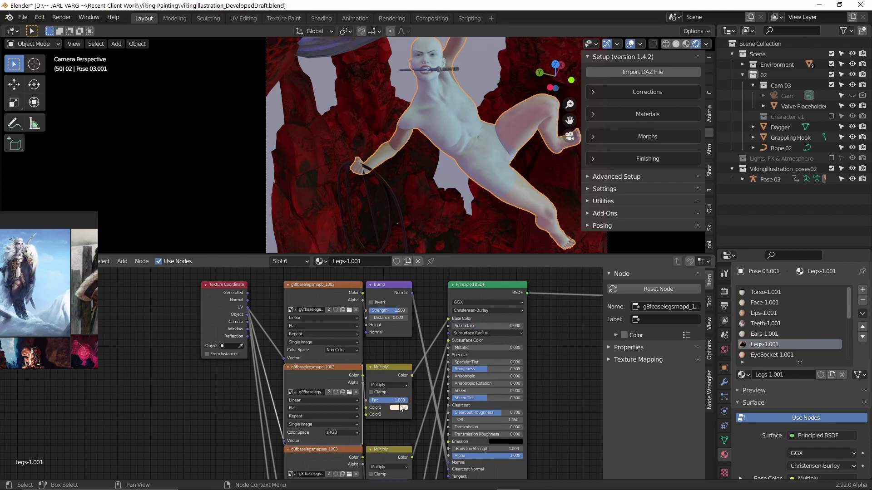
pyautogui.hotkey('ctrl', 'v')
pyautogui.scroll(-3, 767, 337)
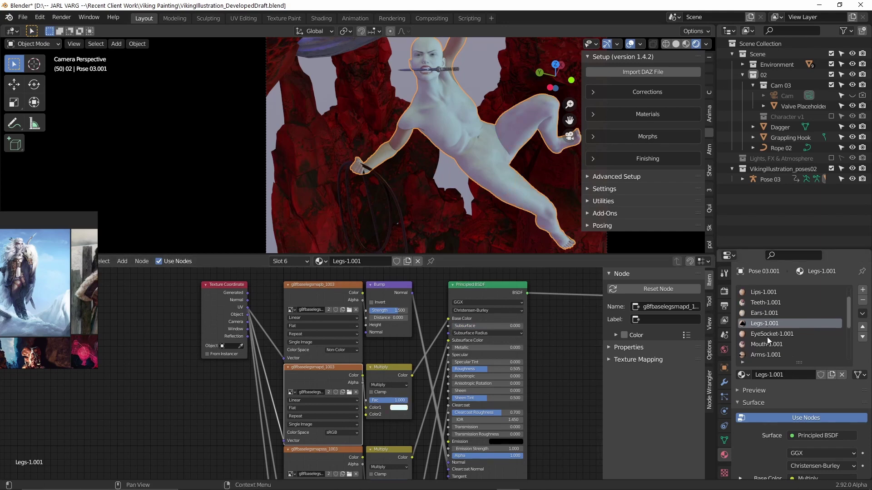
pyautogui.click(765, 346)
pyautogui.press('BackSpace')
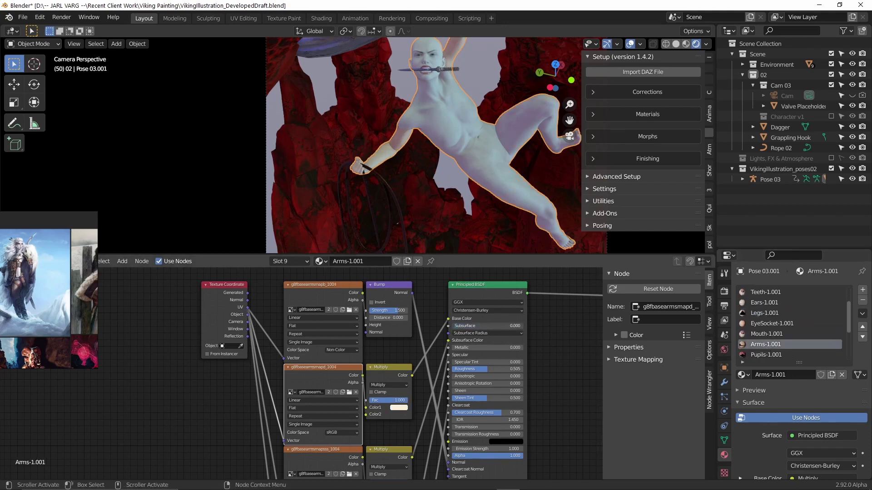
pyautogui.hotkey('ctrl', 'v')
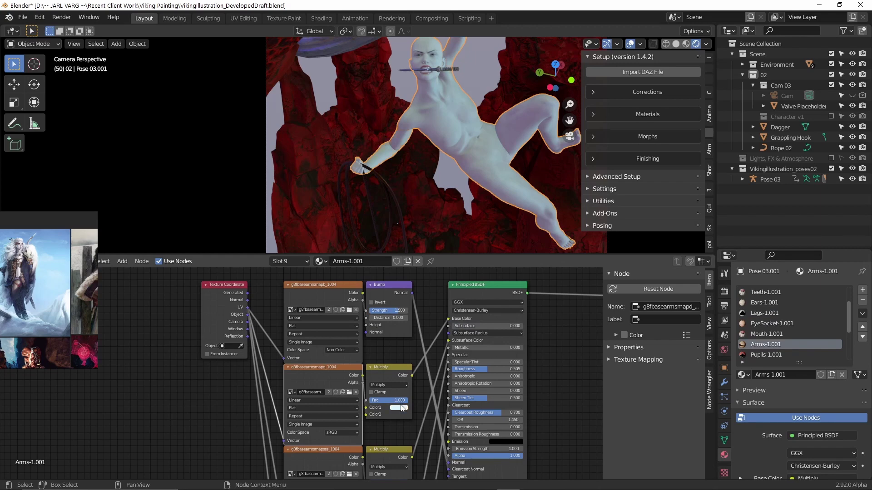
# Step: Set the Lips-1.001 material's subsurface to 0 and tint its base colour Multiply node's Color1 a muted grey-blue
pyautogui.keyDown('shift'); pyautogui.moveTo(501, 143); pyautogui.dragTo(501, 185, button='middle'); pyautogui.keyUp('shift')
pyautogui.scroll(1, 501, 130)
pyautogui.keyDown('shift'); pyautogui.moveTo(501, 132); pyautogui.dragTo(460, 170, button='middle'); pyautogui.keyUp('shift')
pyautogui.scroll(3, 756, 316)
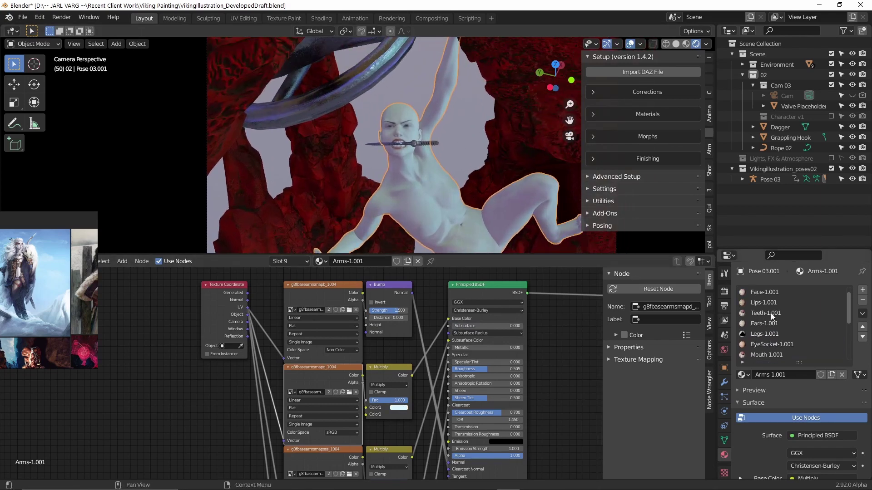
pyautogui.click(767, 312)
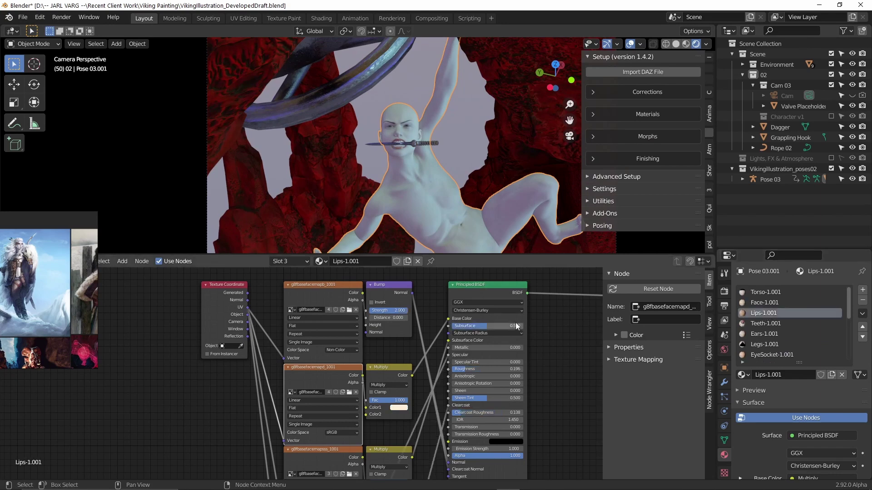
pyautogui.moveTo(486, 326); pyautogui.dragTo(452, 326)
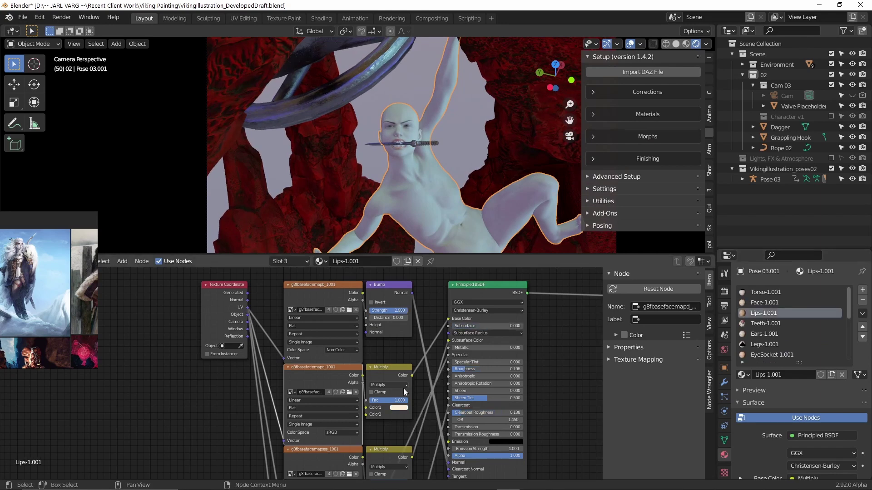
pyautogui.click(396, 408)
pyautogui.moveTo(447, 318); pyautogui.dragTo(420, 332)
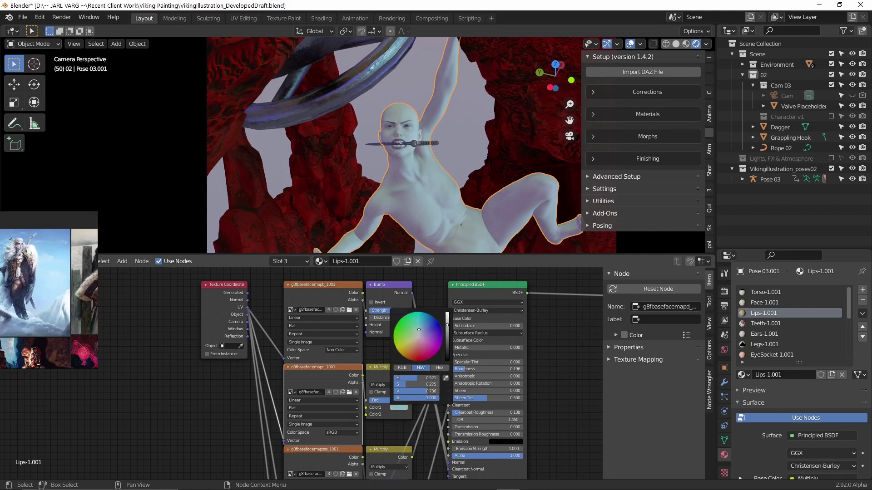
pyautogui.scroll(-3, 419, 170)
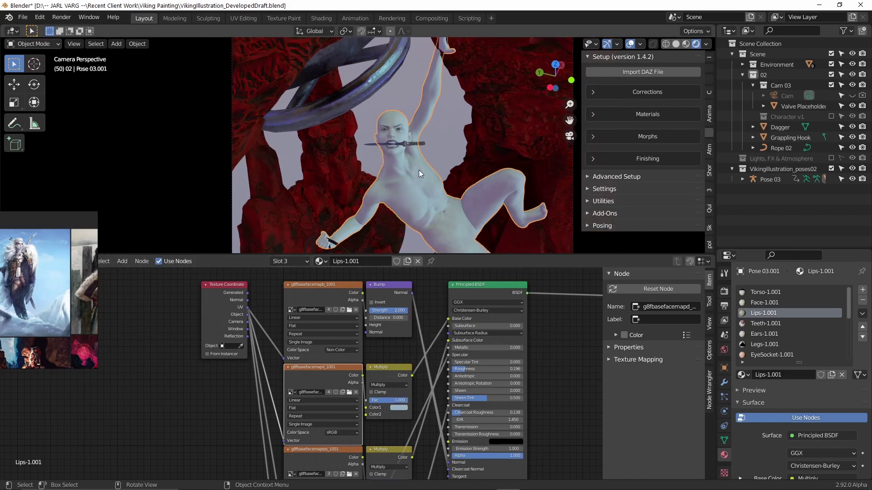
pyautogui.keyDown('shift'); pyautogui.moveTo(419, 170); pyautogui.dragTo(434, 153, button='middle'); pyautogui.keyUp('shift')
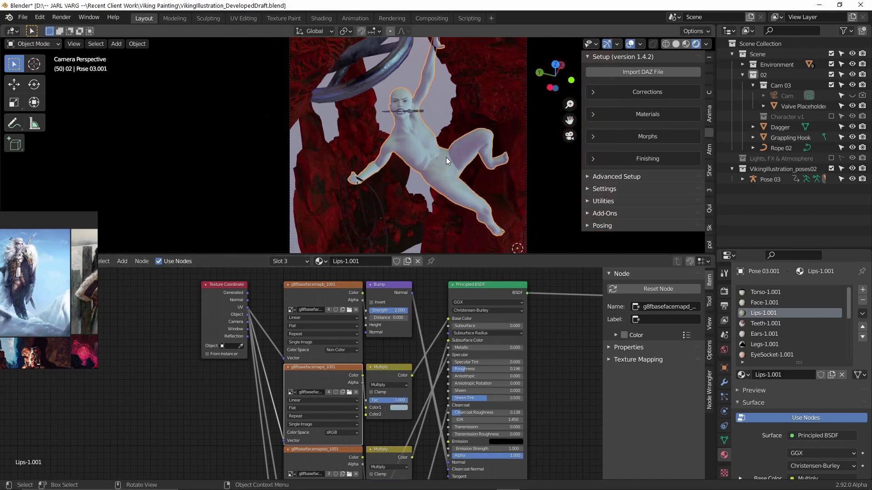
# Step: Select the red rock below the figure and enlarge the 3D viewport over the shader editor to show the whole camera frame
pyautogui.click(768, 292)
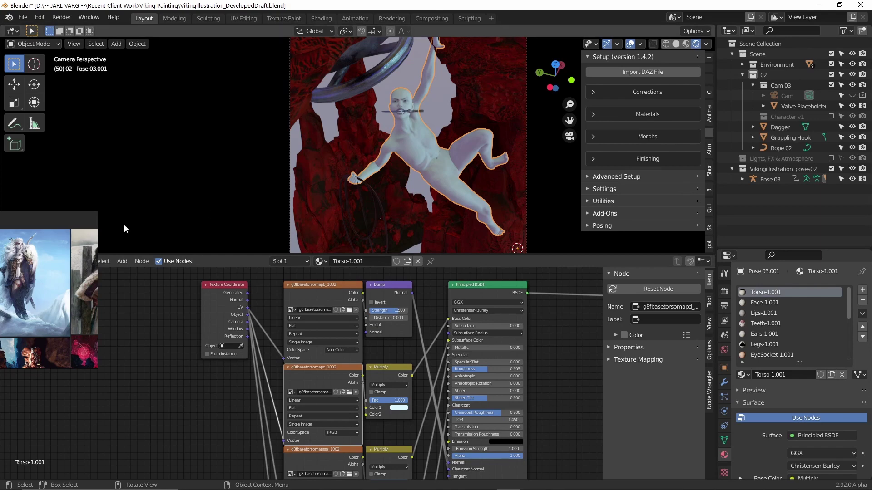
pyautogui.click(468, 247)
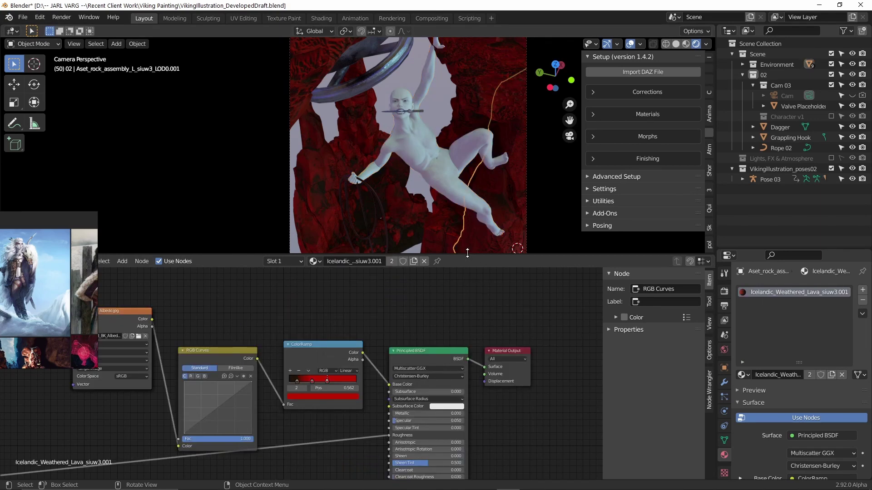
pyautogui.moveTo(468, 253); pyautogui.dragTo(462, 427)
pyautogui.keyDown('shift'); pyautogui.moveTo(479, 355); pyautogui.dragTo(473, 298, button='middle'); pyautogui.keyUp('shift')
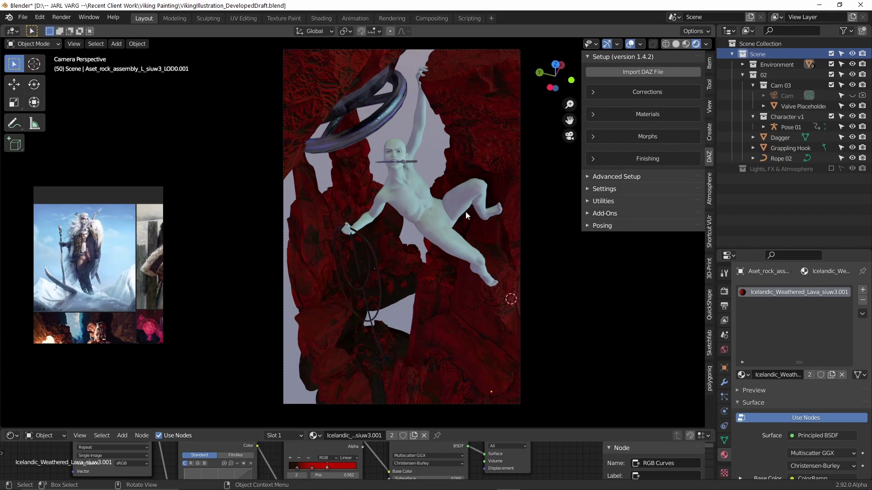
# Step: Add an empty volume object to the scene
pyautogui.moveTo(465, 223); pyautogui.dragTo(425, 192, button='middle')
pyautogui.scroll(-6, 472, 238)
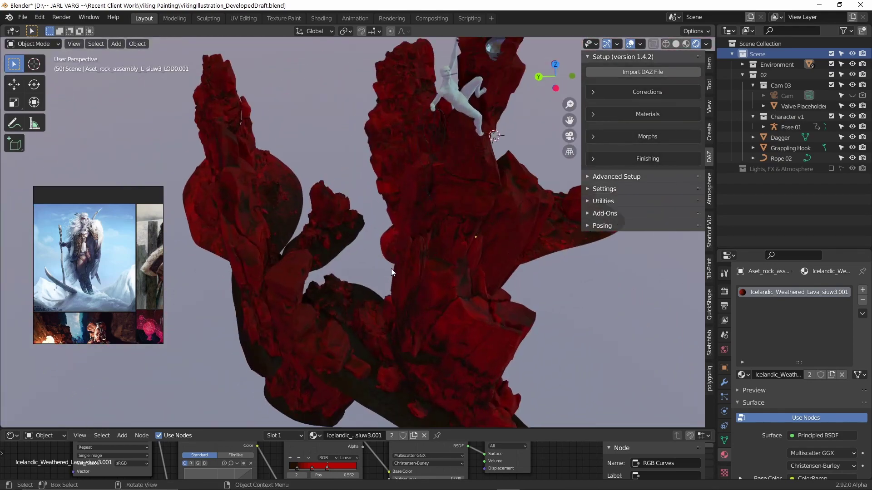
pyautogui.hotkey('shift', 'a')
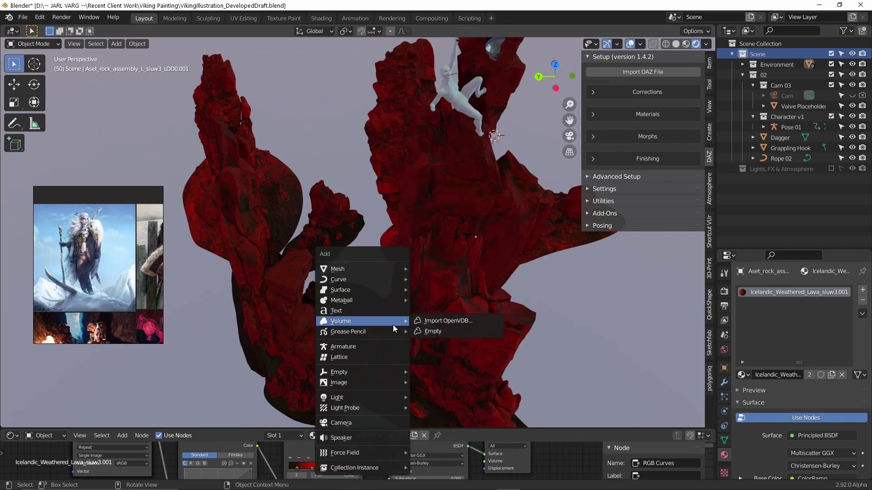
pyautogui.moveTo(388, 328)
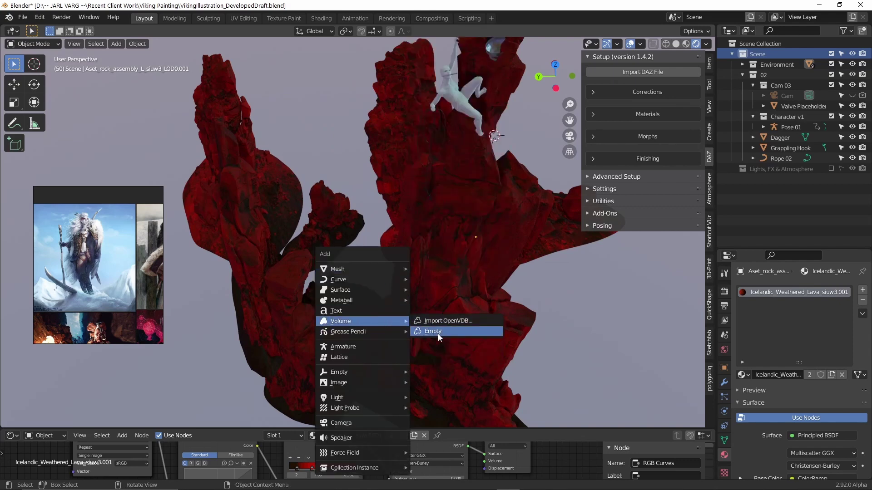
pyautogui.click(434, 332)
pyautogui.moveTo(435, 327); pyautogui.dragTo(451, 262, button='middle')
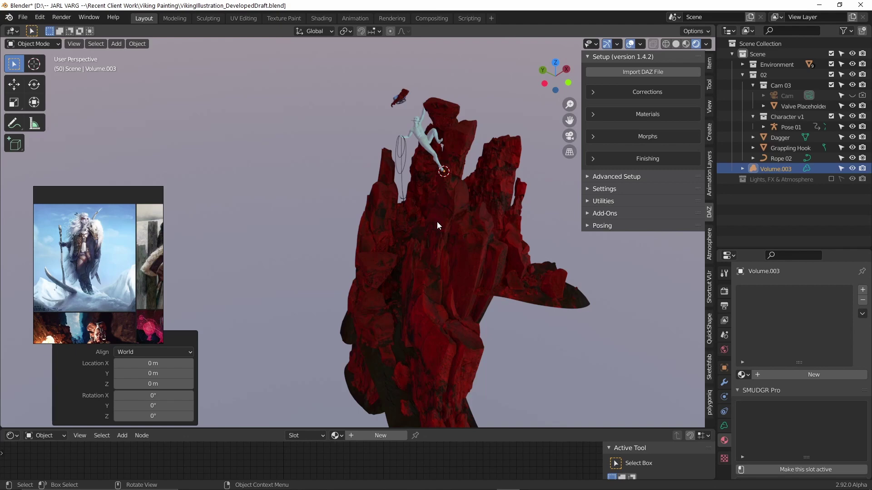
# Step: Add a cube, enlarge it to roughly four times its size, and move it down beside the rock formation
pyautogui.moveTo(459, 217); pyautogui.dragTo(482, 216, button='middle')
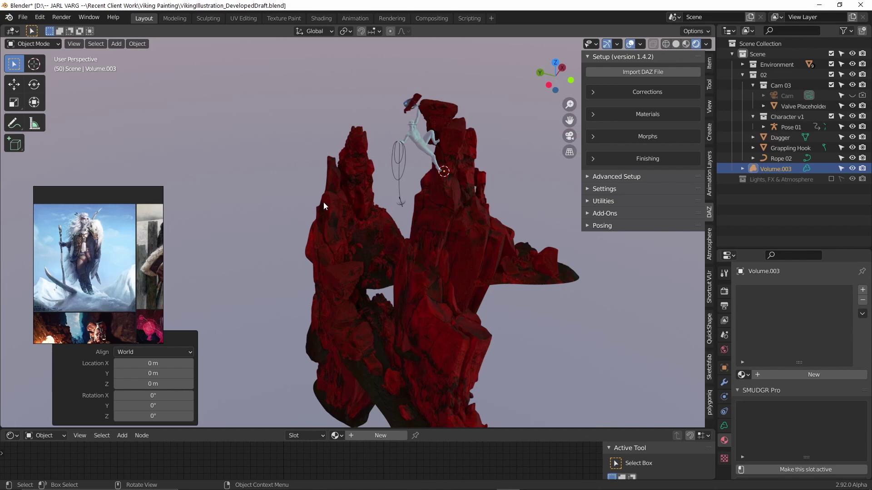
pyautogui.moveTo(324, 206); pyautogui.dragTo(394, 229, button='middle')
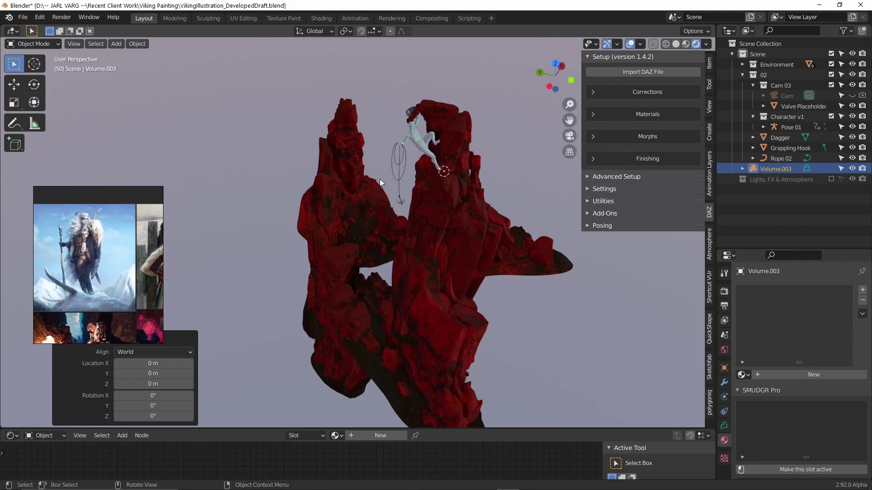
pyautogui.moveTo(421, 199)
pyautogui.mouseDown(button='middle')
pyautogui.moveTo(386, 206)
pyautogui.moveTo(420, 198)
pyautogui.mouseUp(button='middle')
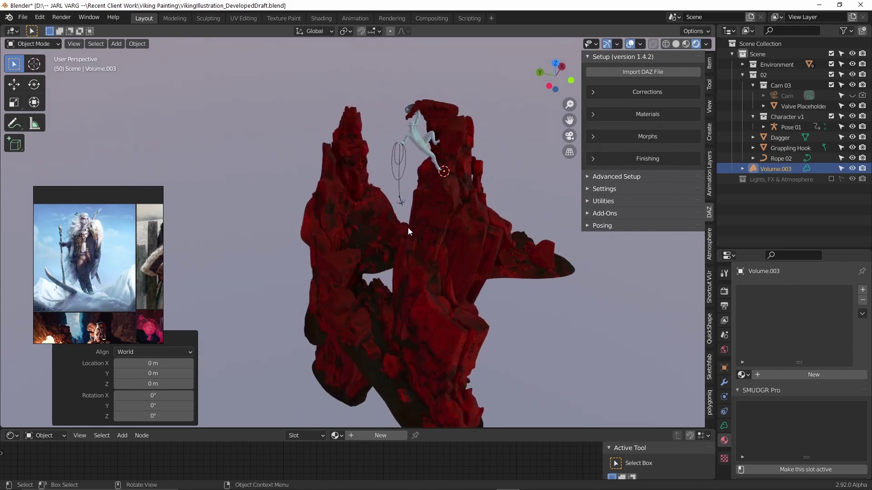
pyautogui.moveTo(364, 221); pyautogui.dragTo(448, 247, button='middle')
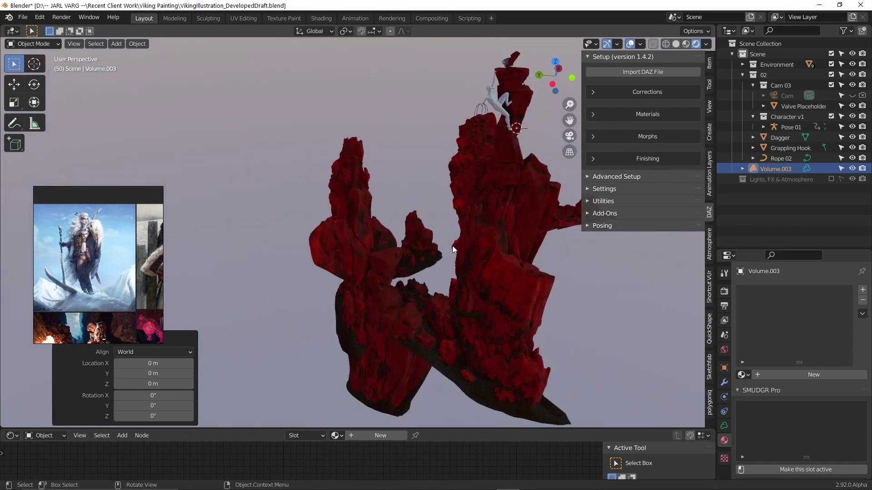
pyautogui.hotkey('shift', 'a')
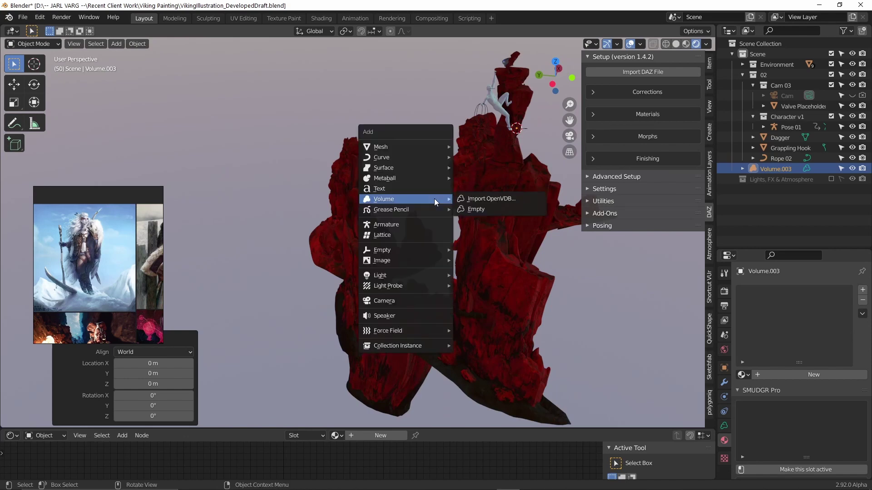
pyautogui.moveTo(419, 146)
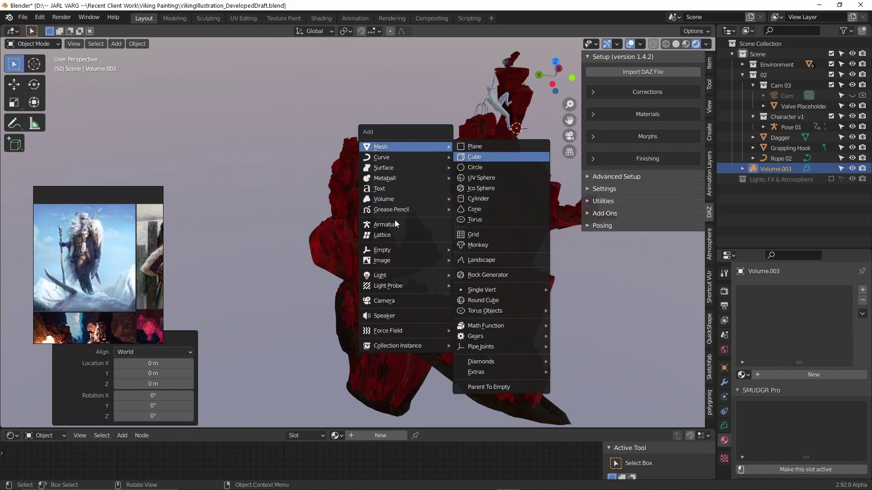
pyautogui.click(476, 157)
pyautogui.moveTo(423, 225); pyautogui.dragTo(448, 215, button='middle')
pyautogui.press('s')
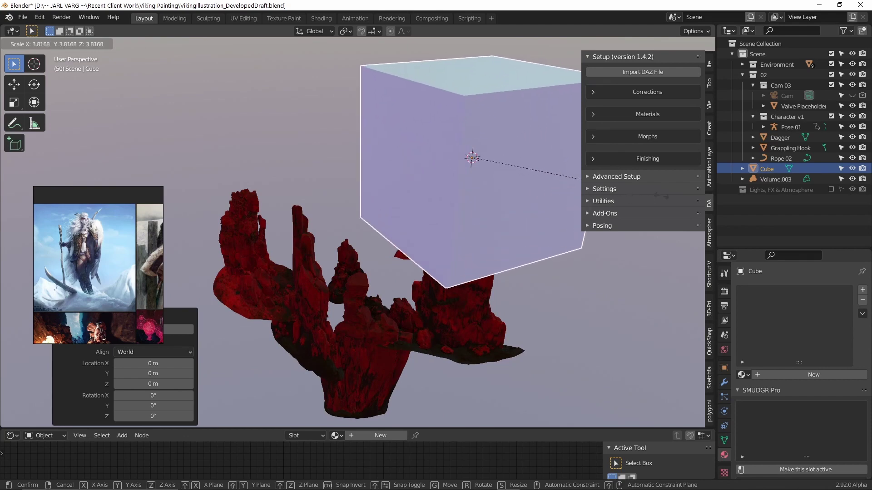
pyautogui.click(634, 195)
pyautogui.press('g')
pyautogui.click(539, 280)
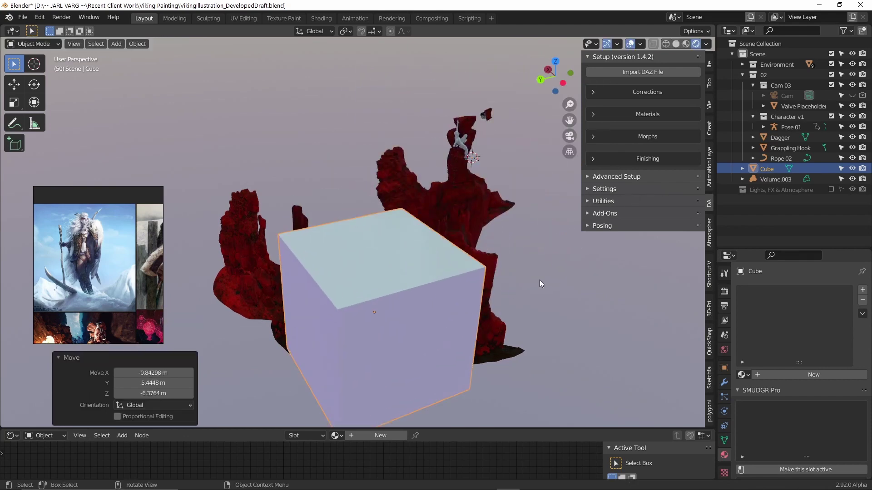
# Step: Scale the cube uniformly by about 2.02 and move it about 4.6 m in X, -4.1 m in Y and -6.5 m in Z
pyautogui.moveTo(540, 279); pyautogui.dragTo(409, 177, button='middle')
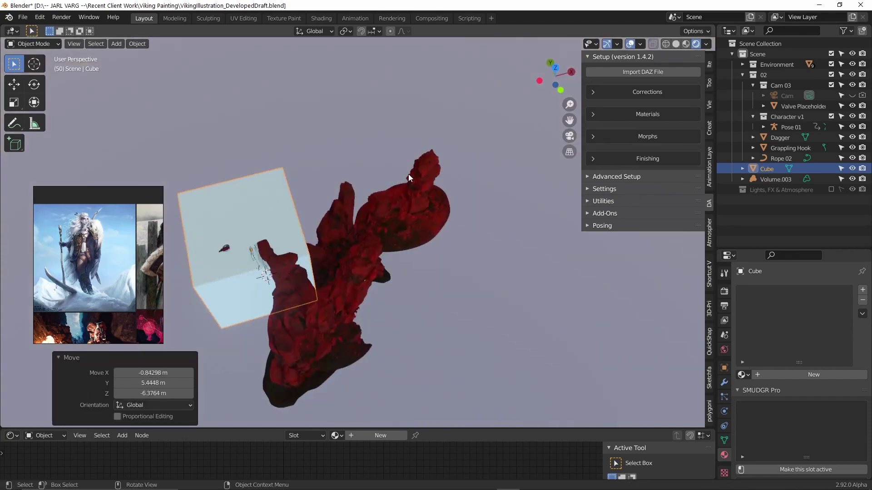
pyautogui.moveTo(362, 162); pyautogui.dragTo(355, 271, button='middle')
pyautogui.press('s')
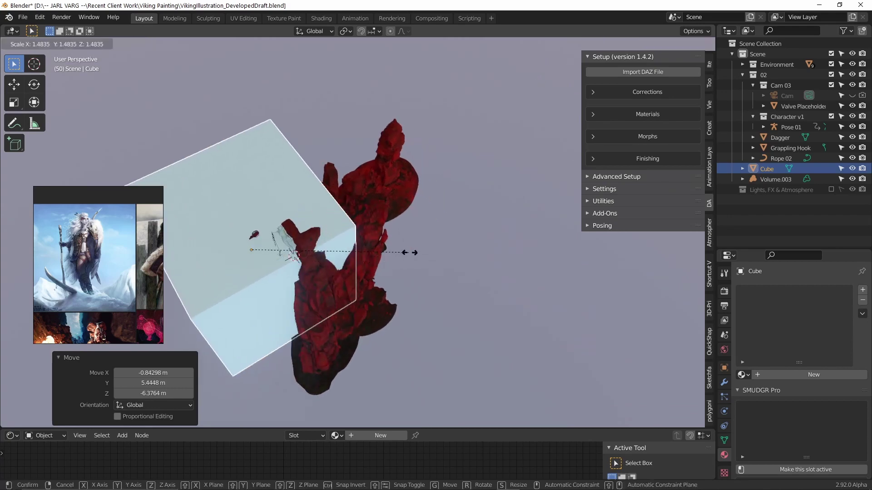
pyautogui.click(465, 228)
pyautogui.moveTo(469, 216); pyautogui.dragTo(452, 189, button='middle')
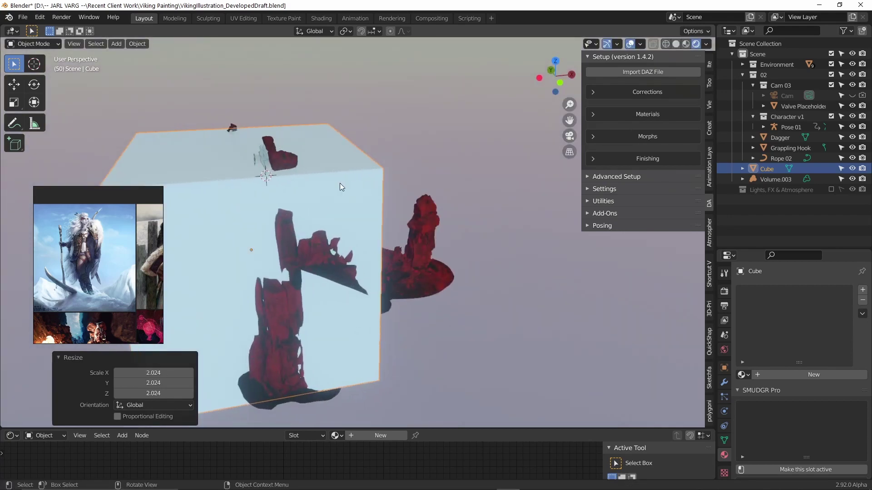
pyautogui.press('g')
pyautogui.click(424, 288)
# Step: Shift the cube about 3.2 m in X, 1.7 m in Y and 0.7 m in Z among the rocks
pyautogui.moveTo(381, 300); pyautogui.dragTo(477, 251, button='middle')
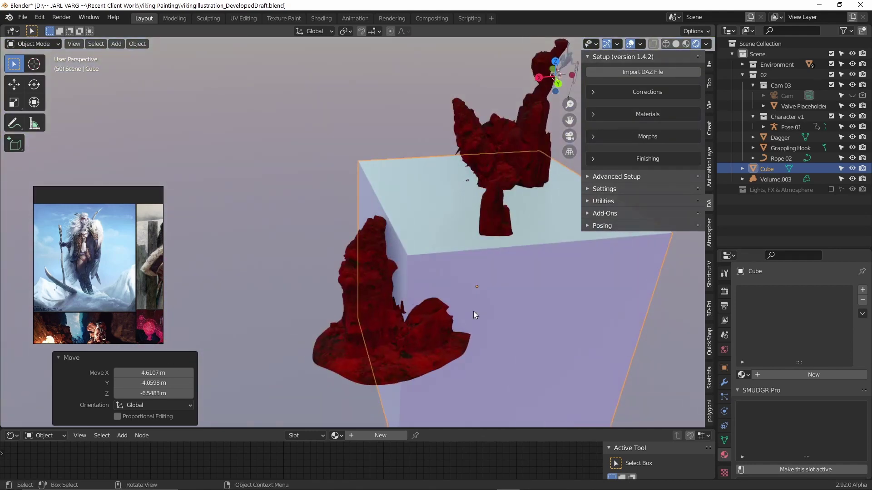
pyautogui.scroll(-4, 500, 304)
pyautogui.moveTo(500, 303); pyautogui.dragTo(473, 277, button='middle')
pyautogui.press('g')
pyautogui.click(495, 258)
# Step: Stretch the cube by about 1.92 along global X and 1.9 along global Y around the rocks
pyautogui.press('s')
pyautogui.press('x')
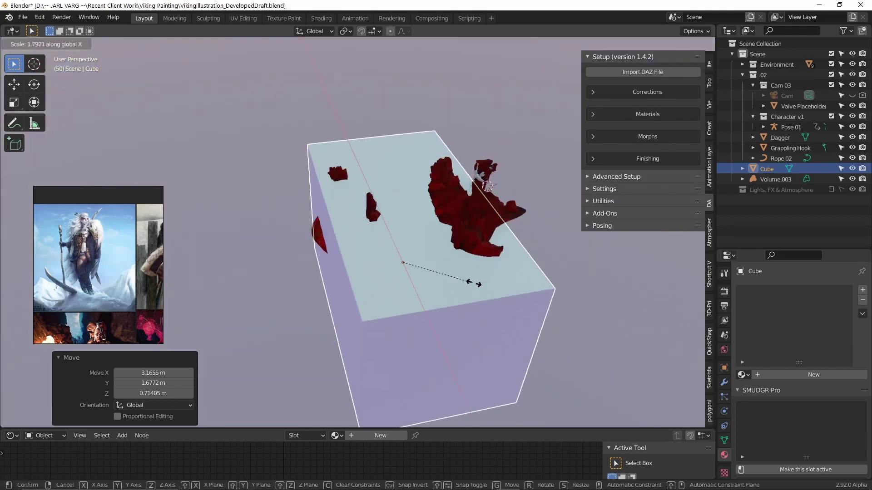
pyautogui.click(477, 287)
pyautogui.press('s')
pyautogui.press('y')
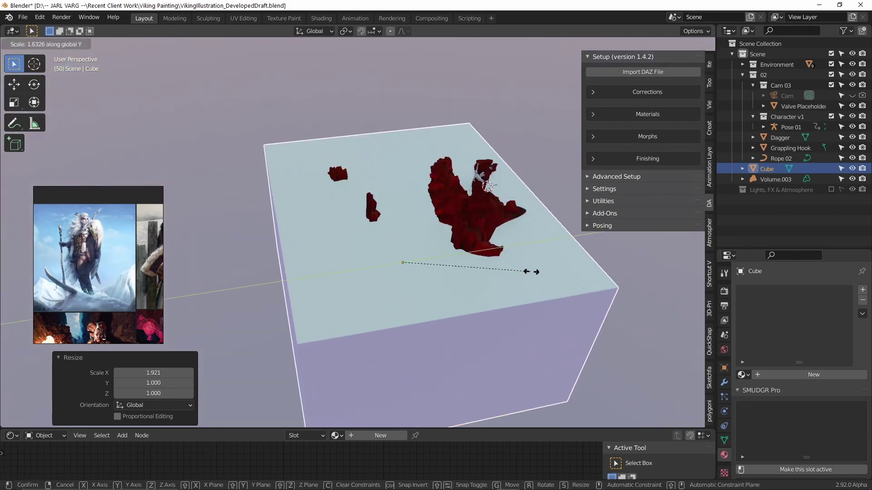
pyautogui.click(551, 263)
# Step: From the camera view, move the cube about 4.56 m along global X
pyautogui.press('KP_0')
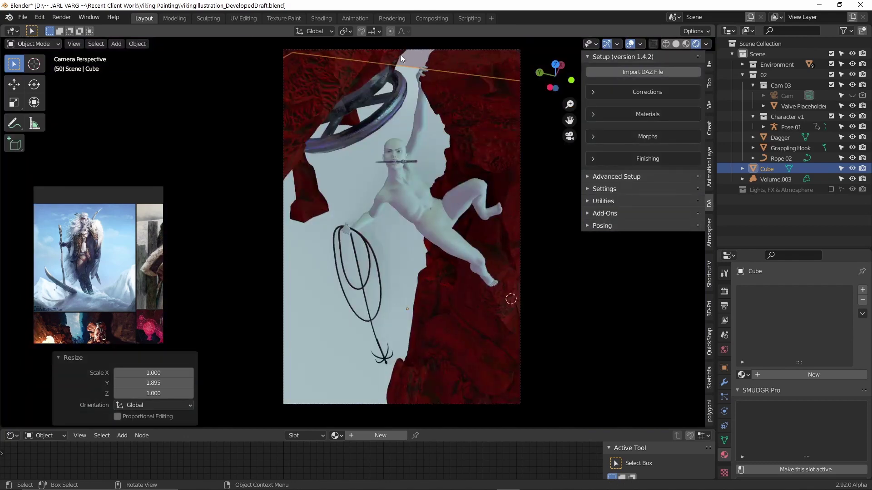
pyautogui.press('g')
pyautogui.press('x')
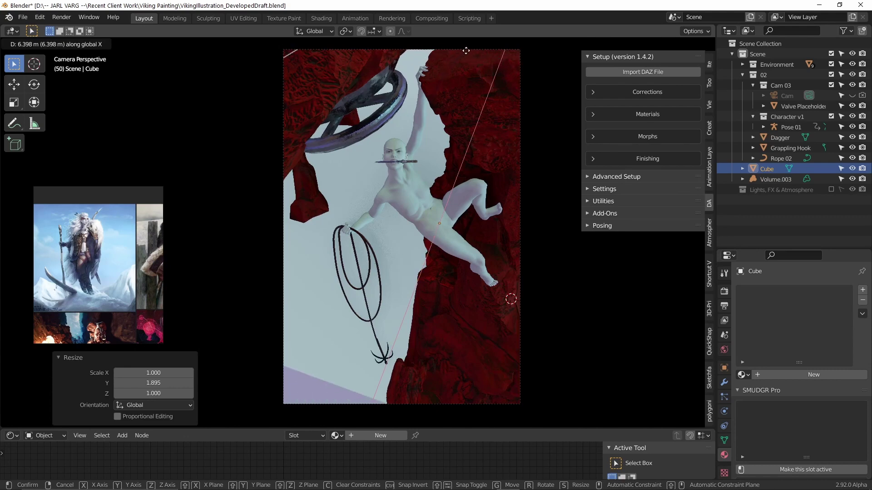
pyautogui.click(440, 137)
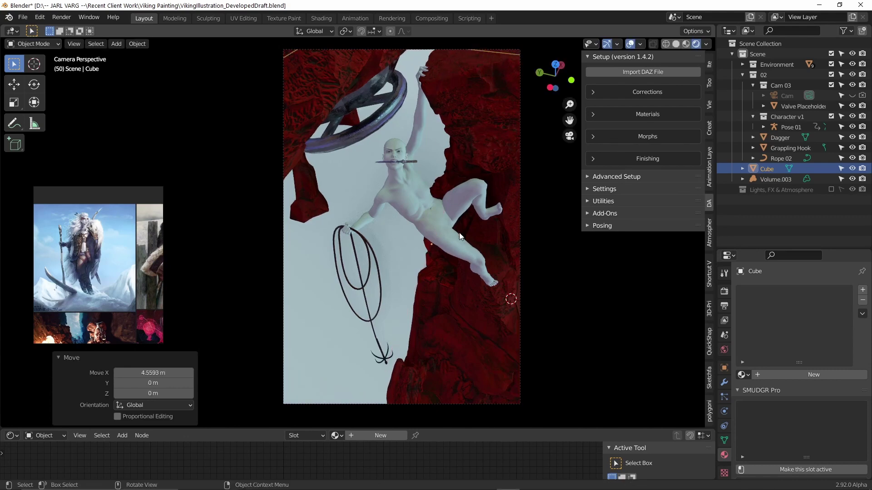
# Step: Lower the cube along global Z by about 3.5 m plus a further 0.37 m to reveal the background rocks
pyautogui.press('g')
pyautogui.press('z')
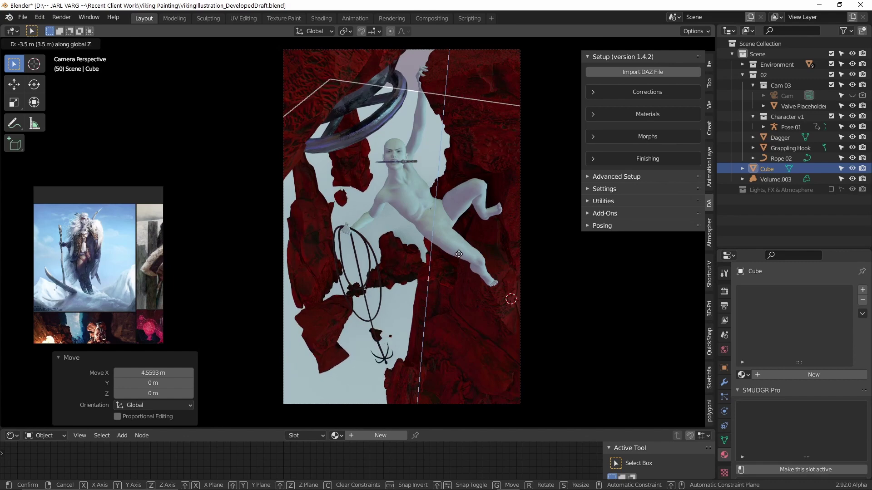
pyautogui.click(460, 254)
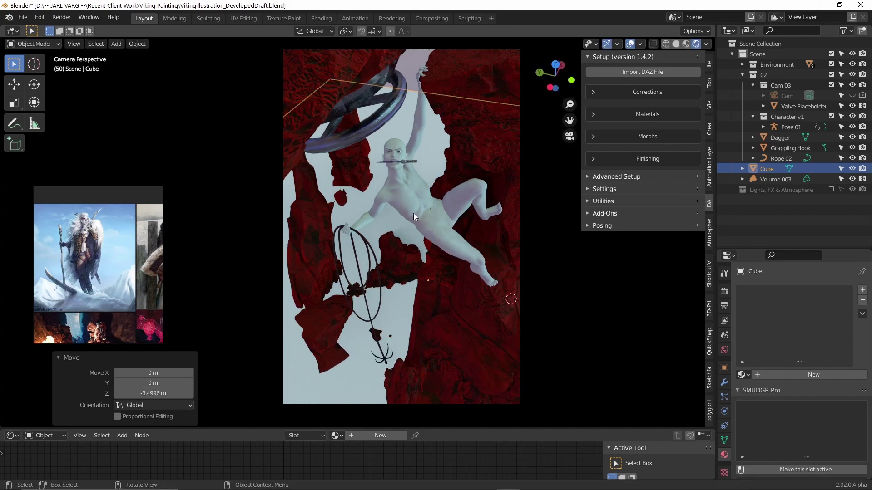
pyautogui.press('g')
pyautogui.press('z')
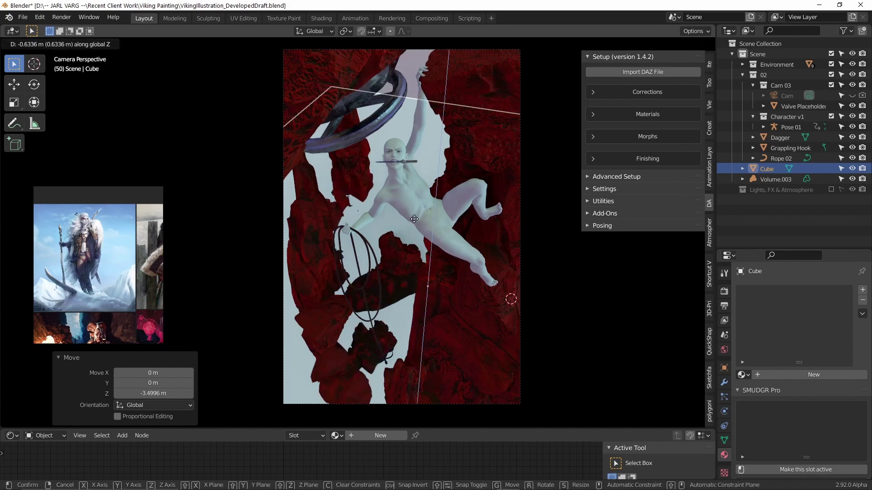
pyautogui.click(415, 216)
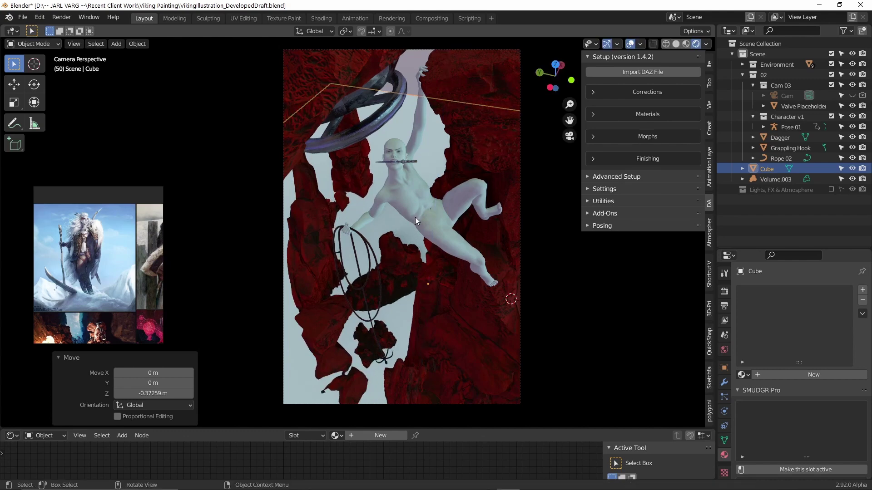
# Step: Stretch the cube by about 1.935 along global X
pyautogui.press('s')
pyautogui.press('x')
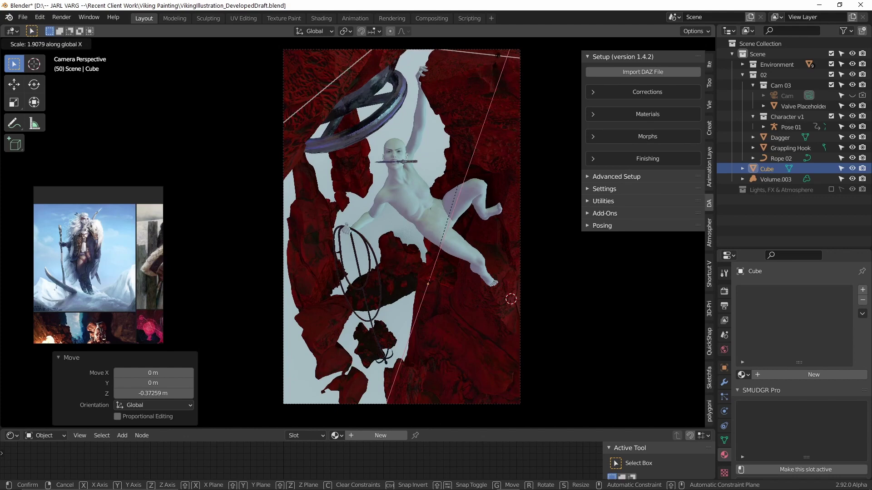
pyautogui.click(498, 58)
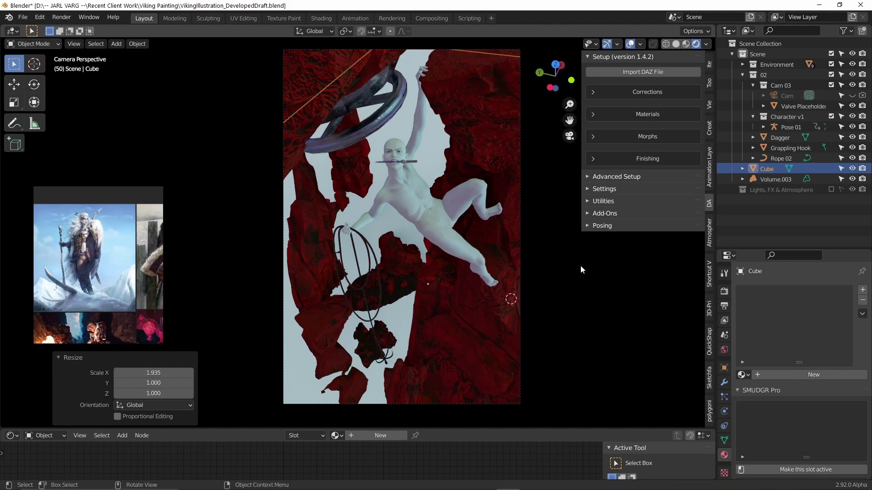
# Step: Add a Mesh to Volume modifier to Volume.003 with the Cube as its source object
pyautogui.click(773, 180)
pyautogui.click(724, 382)
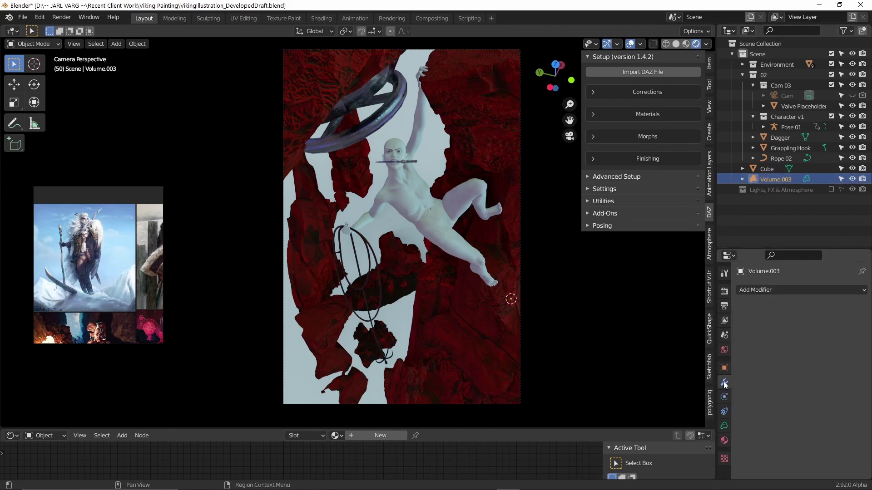
pyautogui.click(782, 288)
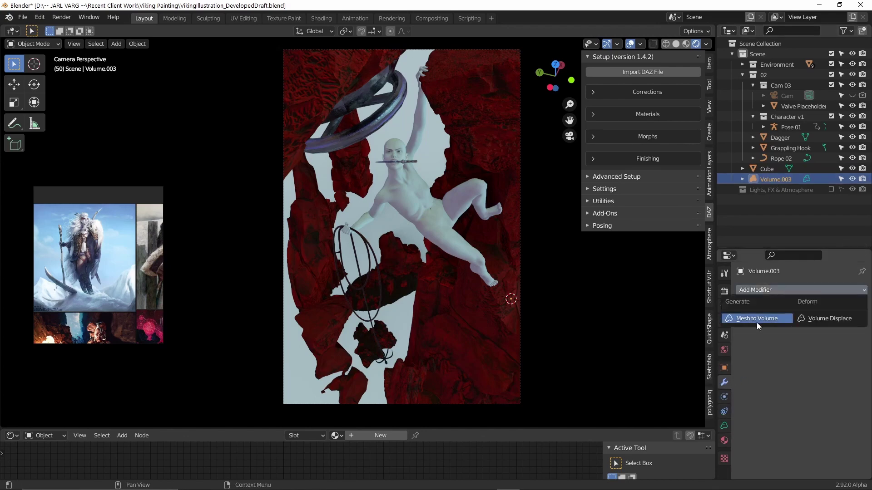
pyautogui.click(756, 322)
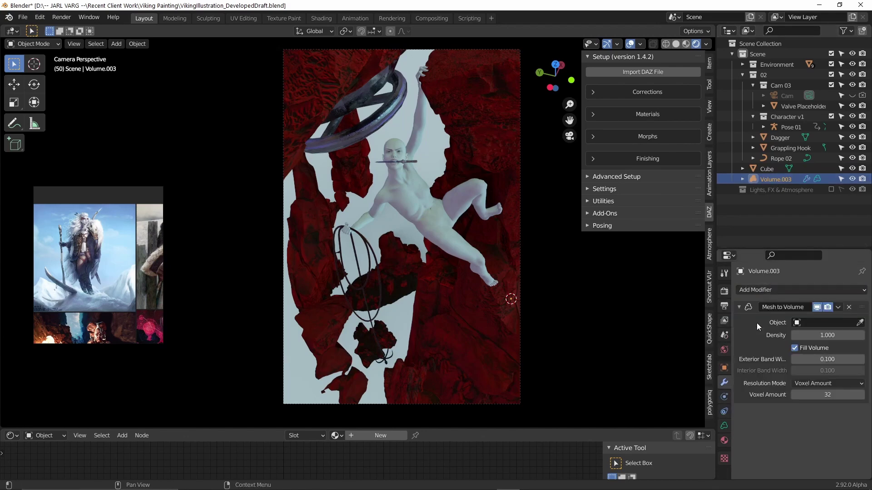
pyautogui.click(860, 322)
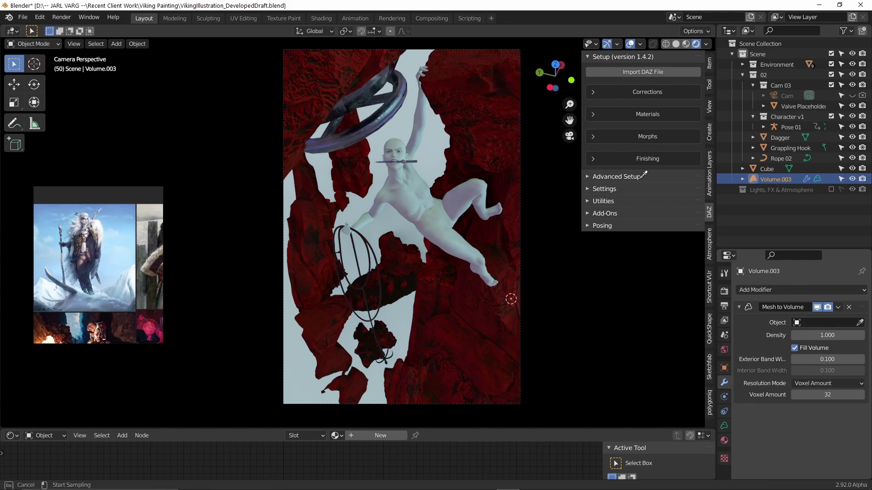
pyautogui.click(436, 149)
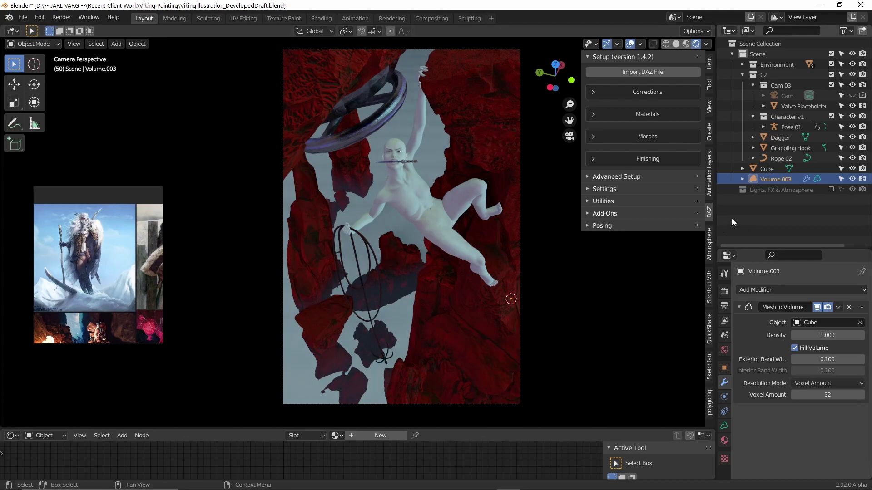
# Step: Hide the Cube in the viewport, toggling its visibility to compare, and keep Volume.003 selected
pyautogui.click(848, 168)
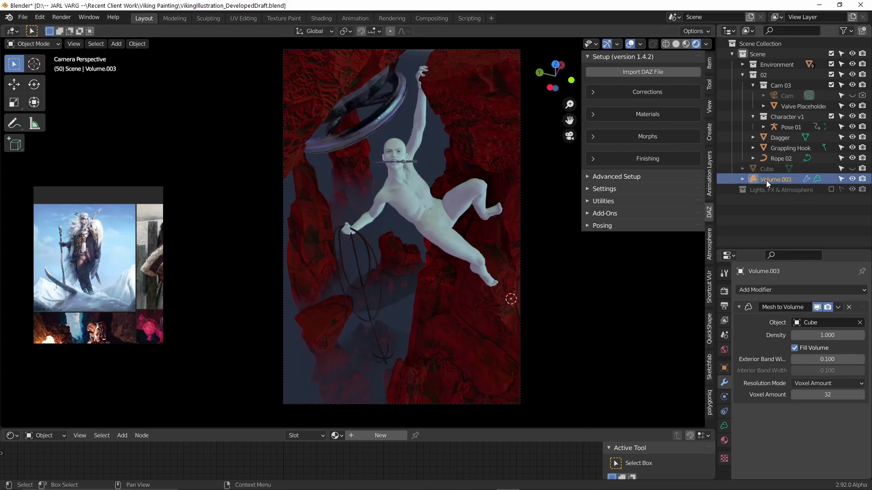
pyautogui.click(777, 180)
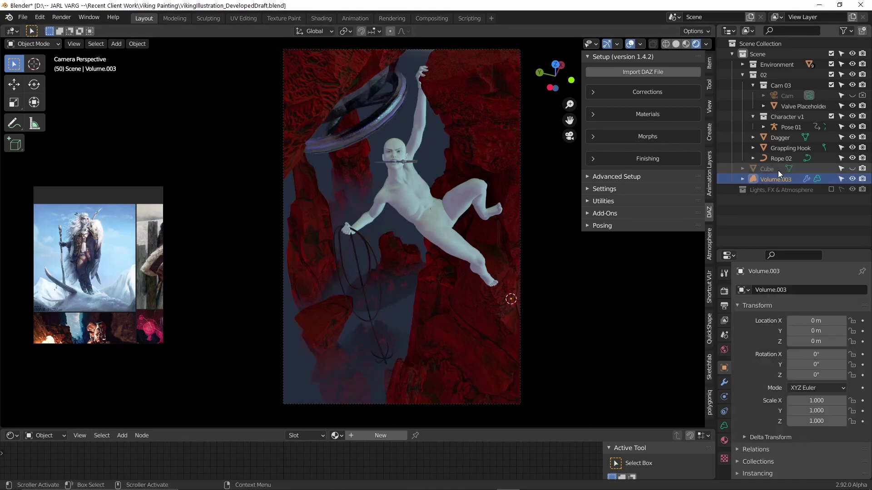
pyautogui.click(852, 169)
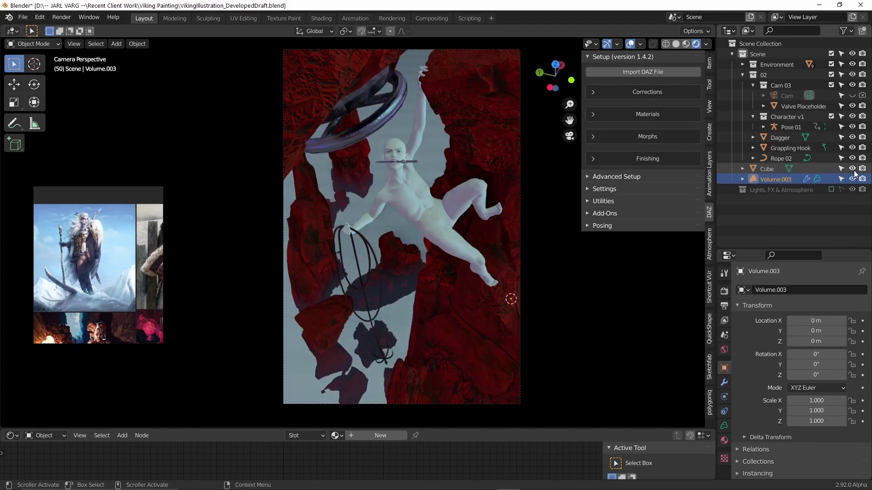
pyautogui.click(853, 168)
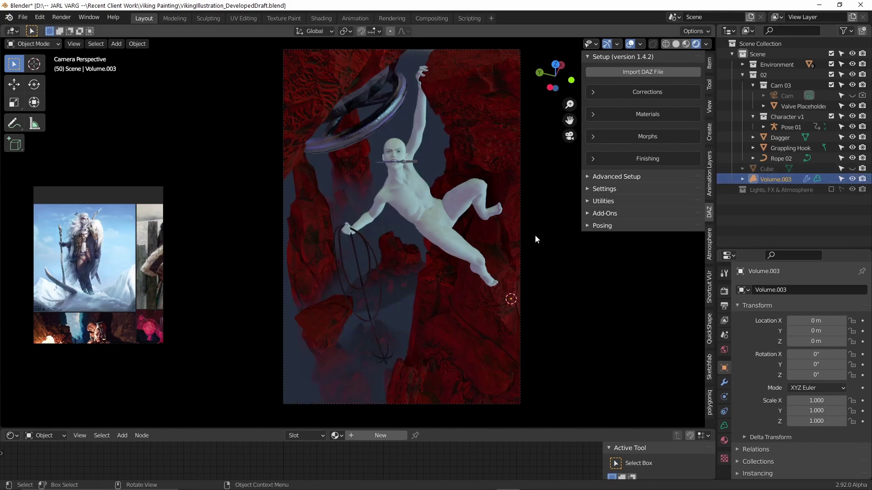
# Step: Give Volume.003 a new material and raise its Principled Volume density to 4.6 in an enlarged shader editor
pyautogui.click(723, 441)
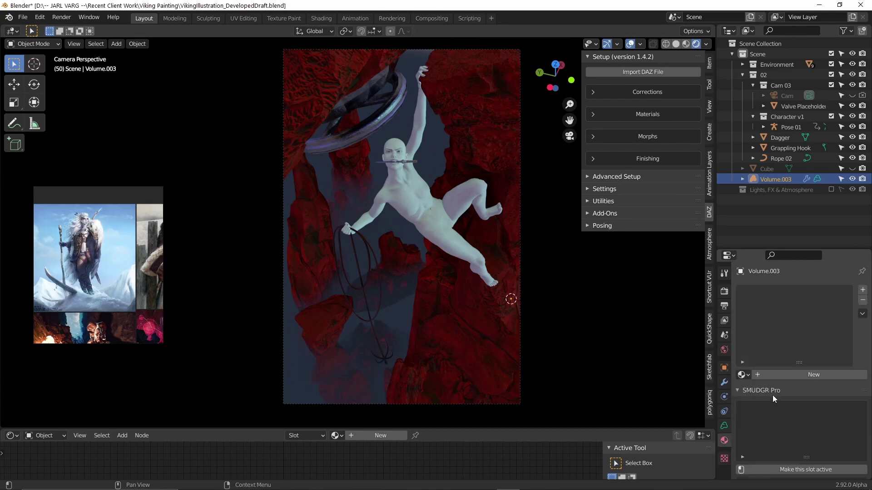
pyautogui.click(800, 375)
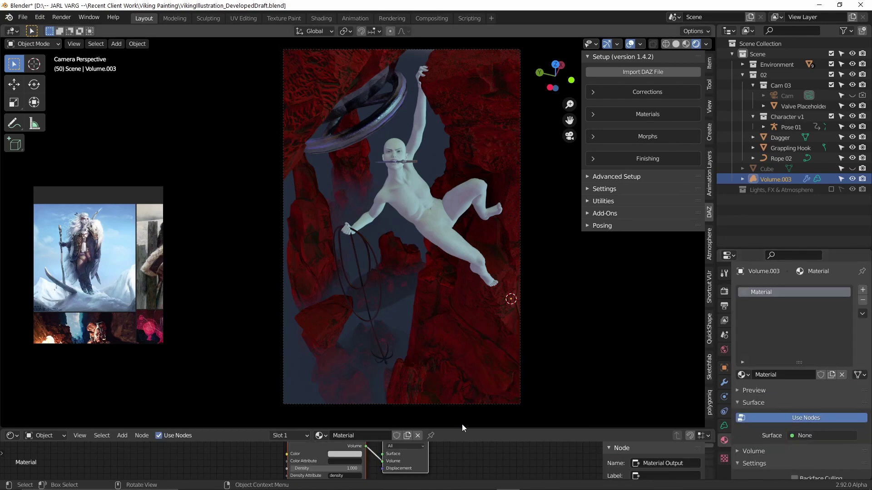
pyautogui.moveTo(461, 429); pyautogui.dragTo(493, 280)
pyautogui.moveTo(343, 369); pyautogui.dragTo(441, 360, button='middle')
pyautogui.scroll(3, 441, 360)
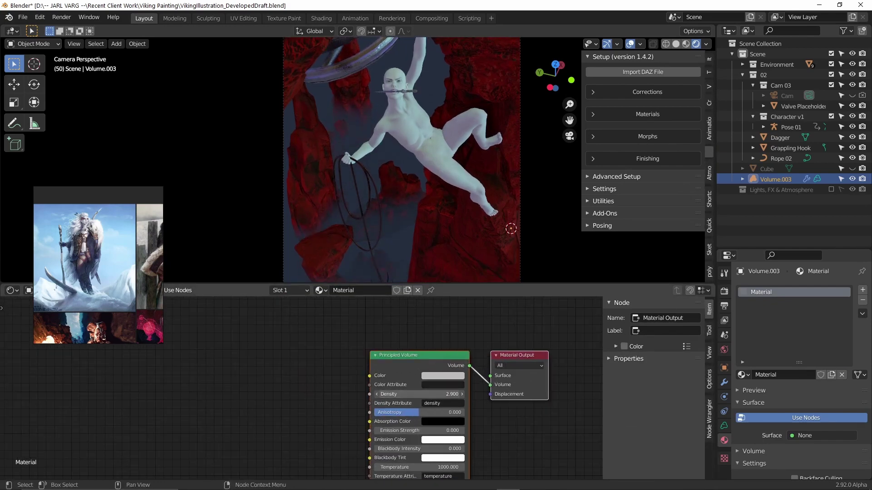
pyautogui.moveTo(423, 394); pyautogui.dragTo(463, 394)
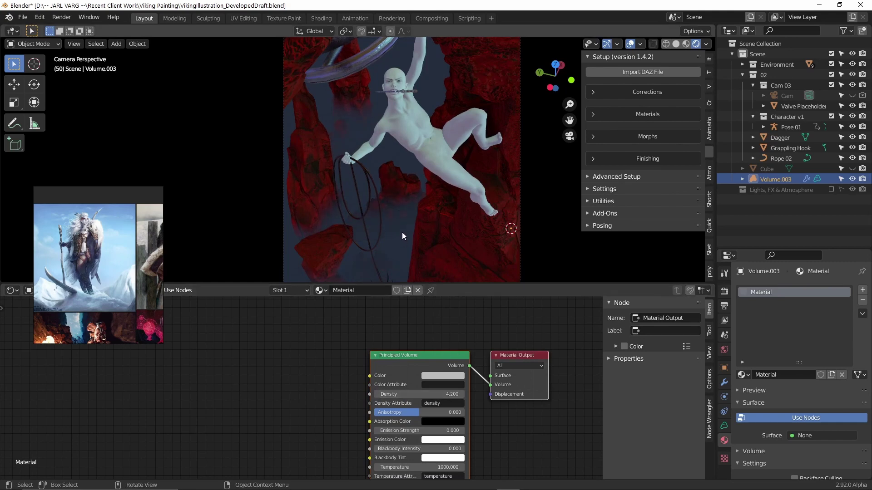
pyautogui.moveTo(443, 394); pyautogui.dragTo(452, 394)
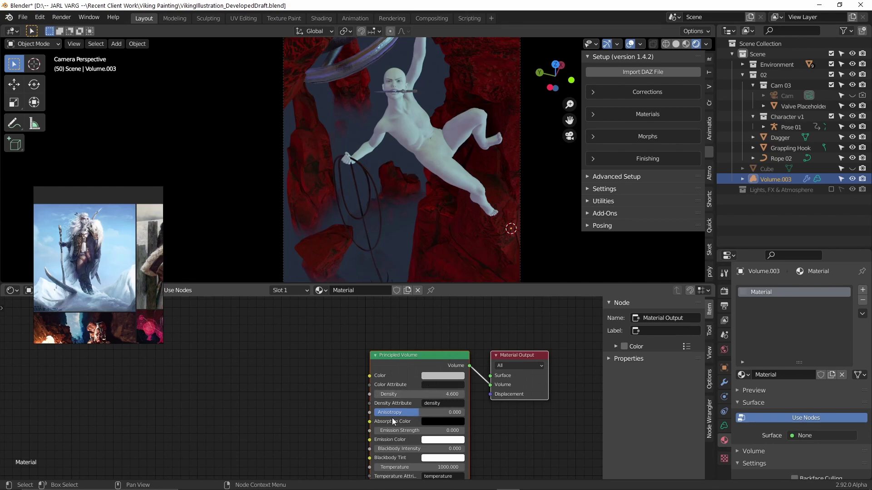
# Step: Brighten the Principled Volume colour to white with a value of 1.0
pyautogui.click(443, 374)
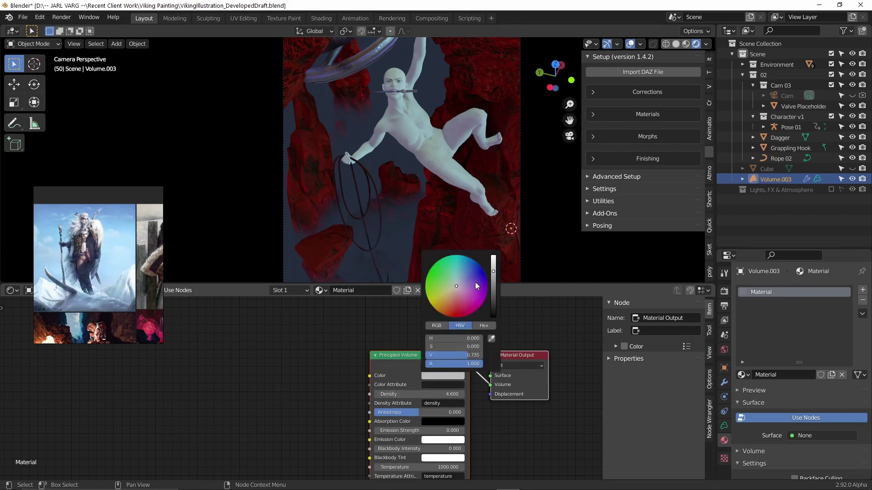
pyautogui.click(494, 258)
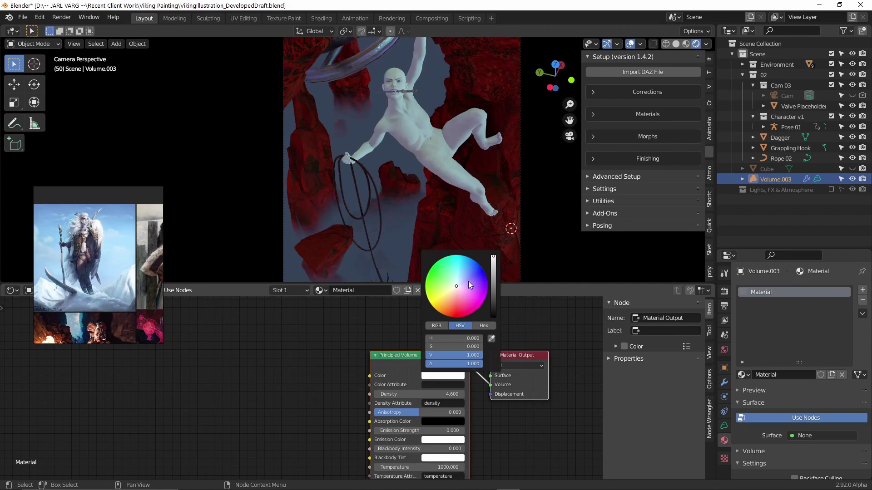
pyautogui.moveTo(470, 284); pyautogui.dragTo(460, 277)
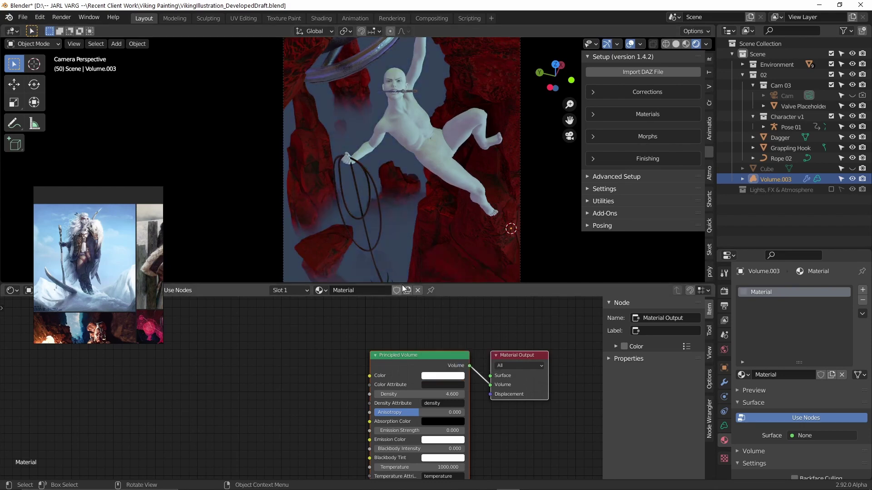
# Step: Examine the fog across the full camera frame and the Principled Volume node settings, resizing the viewport and shader editor
pyautogui.moveTo(395, 284); pyautogui.dragTo(395, 405)
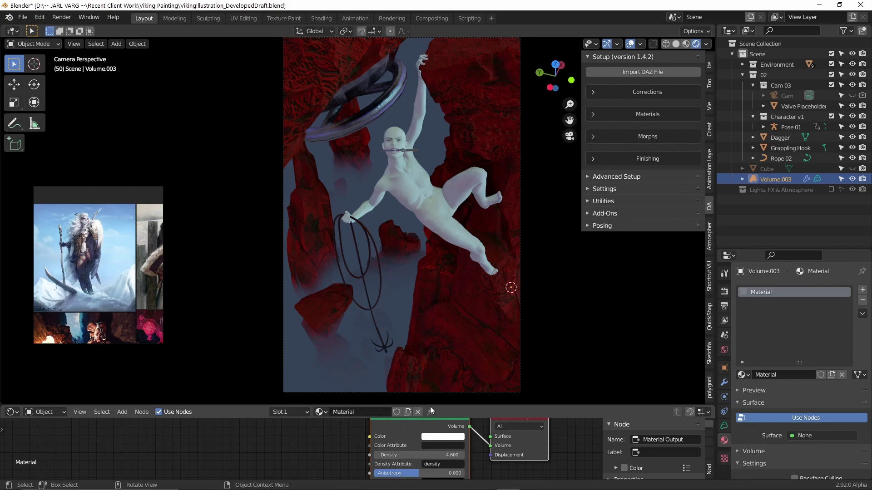
pyautogui.moveTo(463, 405); pyautogui.dragTo(463, 278)
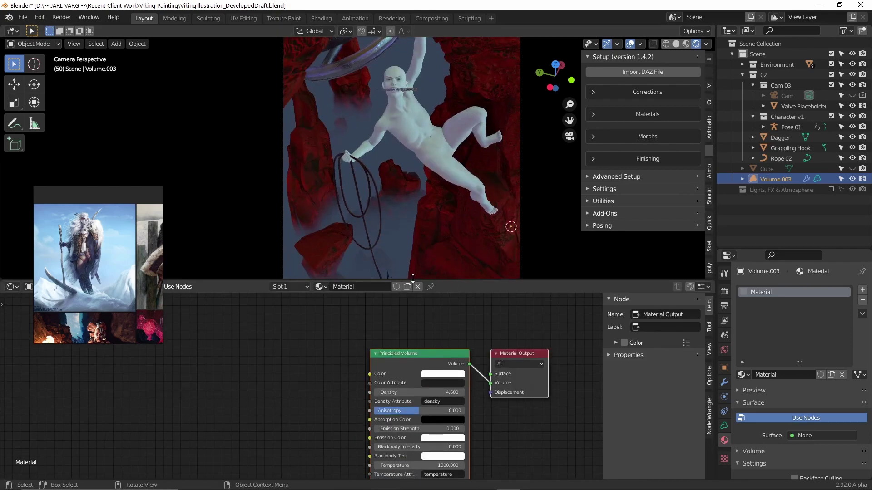
pyautogui.keyDown('shift'); pyautogui.moveTo(421, 191); pyautogui.dragTo(440, 144, button='middle'); pyautogui.keyUp('shift')
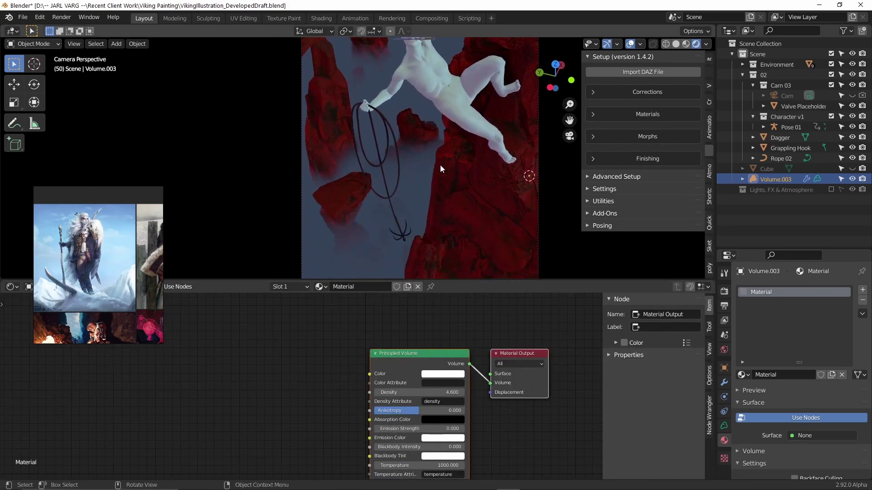
pyautogui.moveTo(430, 373); pyautogui.dragTo(421, 356, button='middle')
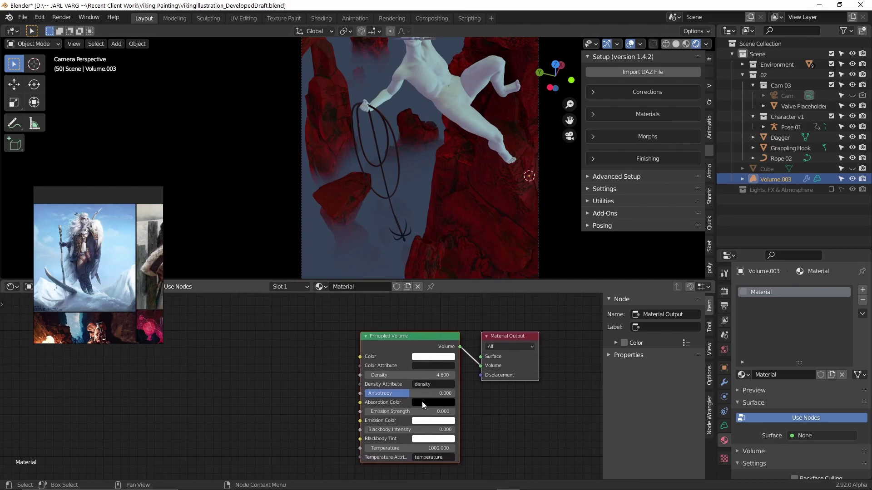
pyautogui.scroll(1, 422, 402)
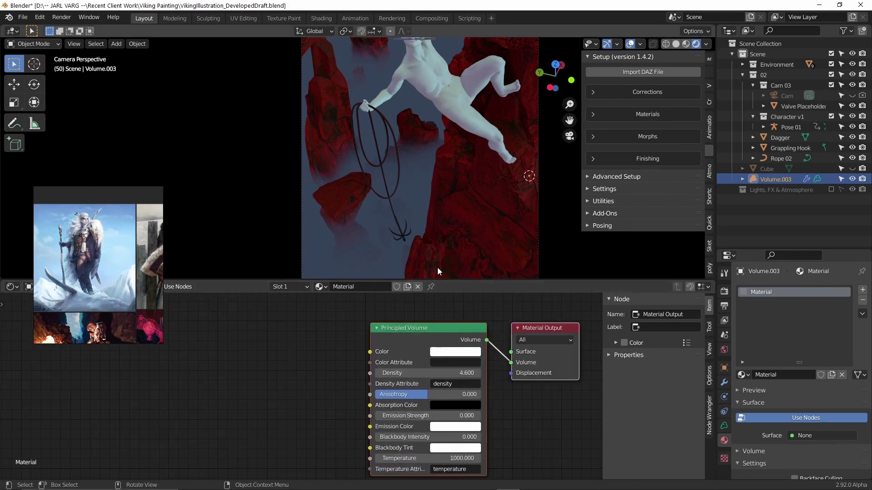
pyautogui.moveTo(440, 280); pyautogui.dragTo(462, 429)
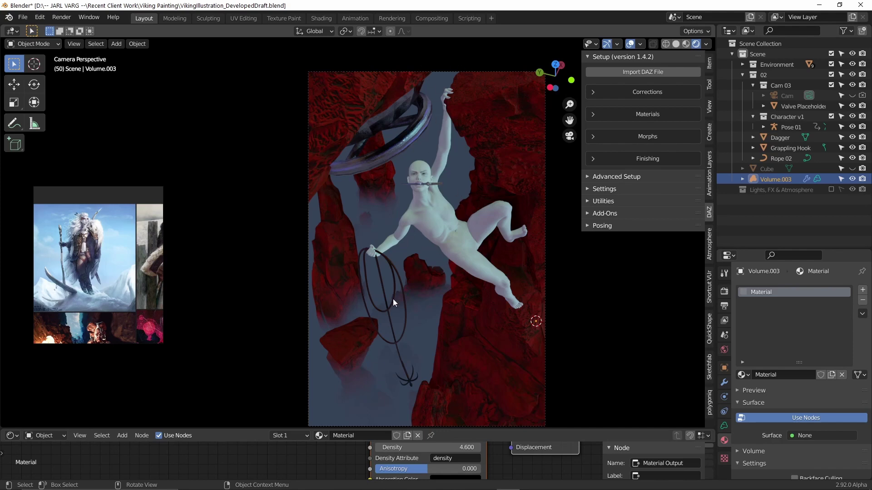
# Step: Duplicate the Cube and Volume.003 together in place, naming the two volumes Horizontal Volume and Vertical Volume
pyautogui.moveTo(367, 239); pyautogui.dragTo(336, 263, button='middle')
pyautogui.click(767, 169)
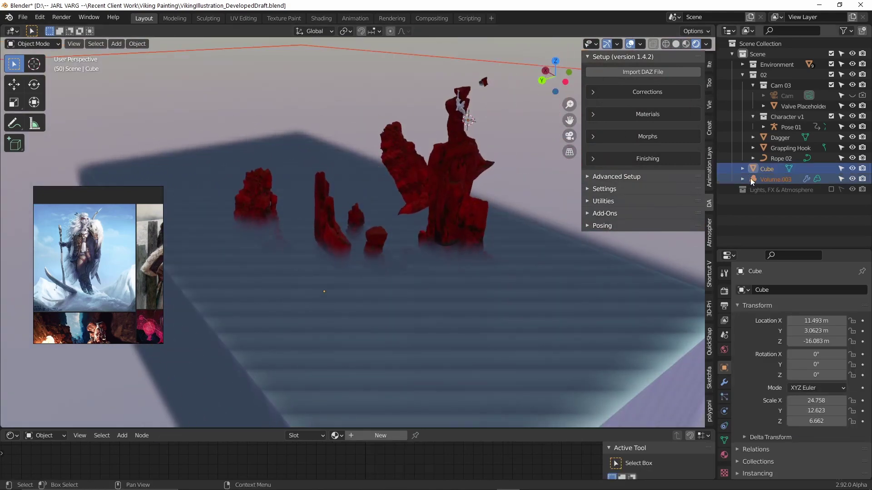
pyautogui.hotkey('shift', 'd')
pyautogui.click(467, 223)
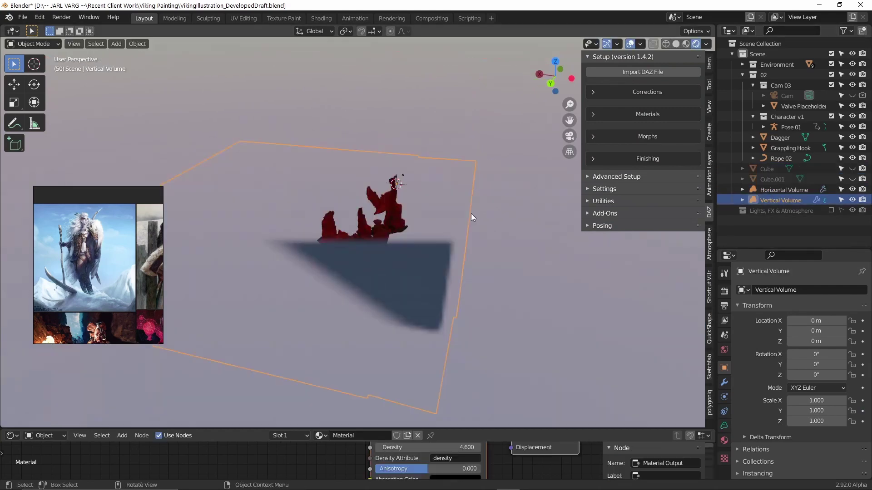
pyautogui.moveTo(473, 214); pyautogui.dragTo(496, 201, button='middle')
pyautogui.scroll(1, 503, 200)
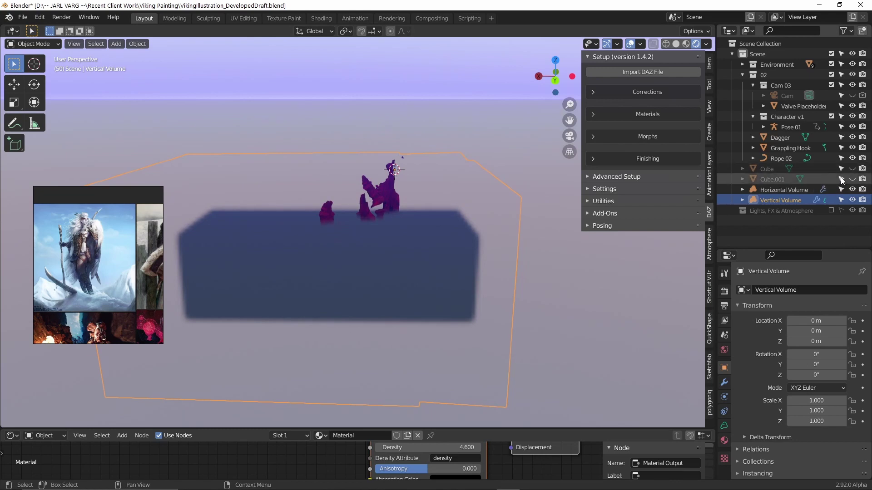
# Step: Show Cube.001 in the viewport and rotate it together with the Vertical Volume by -90° in the back view
pyautogui.click(852, 179)
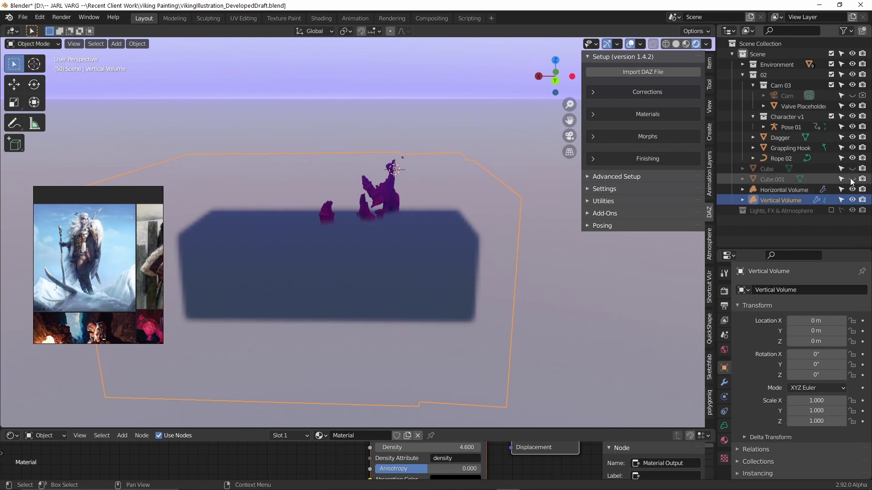
pyautogui.click(783, 179)
pyautogui.keyDown('ctrl'); pyautogui.click(783, 200); pyautogui.keyUp('ctrl')
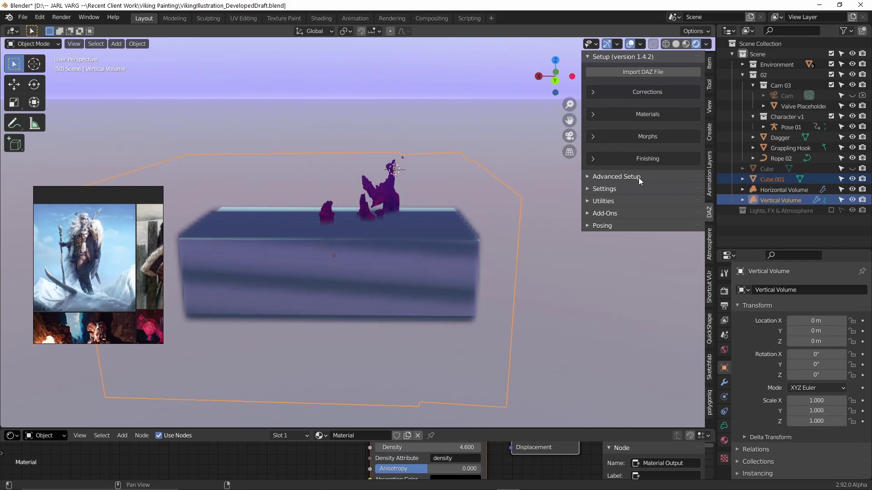
pyautogui.click(555, 80)
pyautogui.press('r')
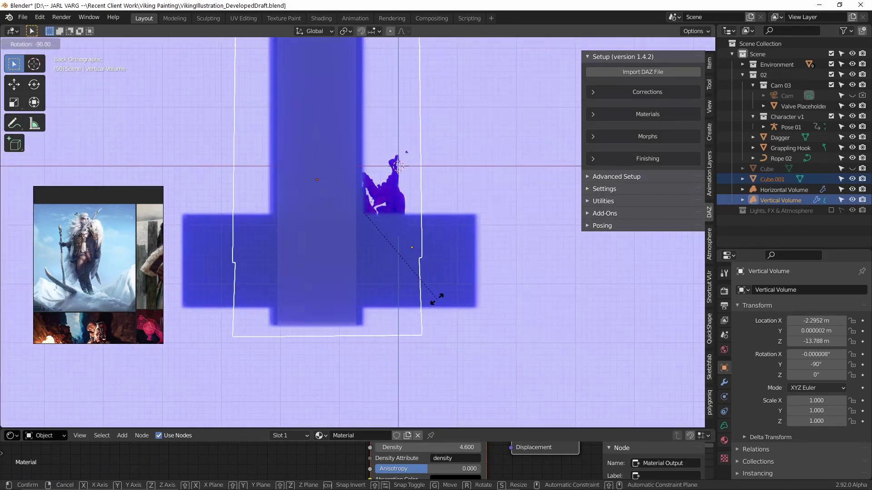
pyautogui.click(437, 299)
pyautogui.moveTo(505, 203); pyautogui.dragTo(395, 230, button='middle')
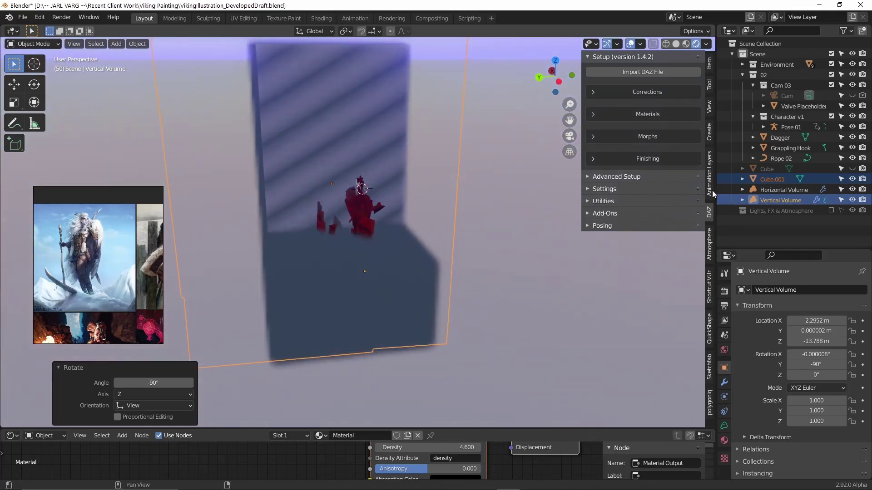
# Step: Hide Cube.001 in the viewport and check the upright fog through the camera
pyautogui.click(813, 180)
pyautogui.click(852, 179)
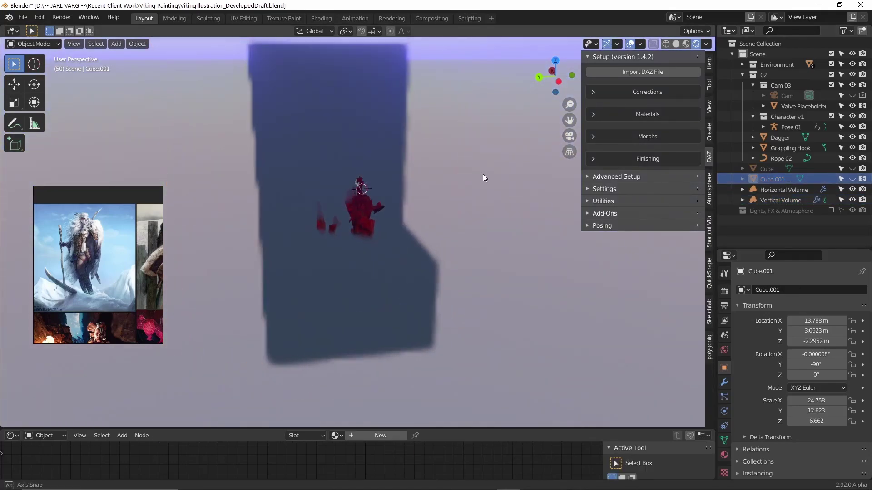
pyautogui.moveTo(483, 175); pyautogui.dragTo(474, 180, button='middle')
pyautogui.scroll(5, 474, 180)
pyautogui.press('KP_0')
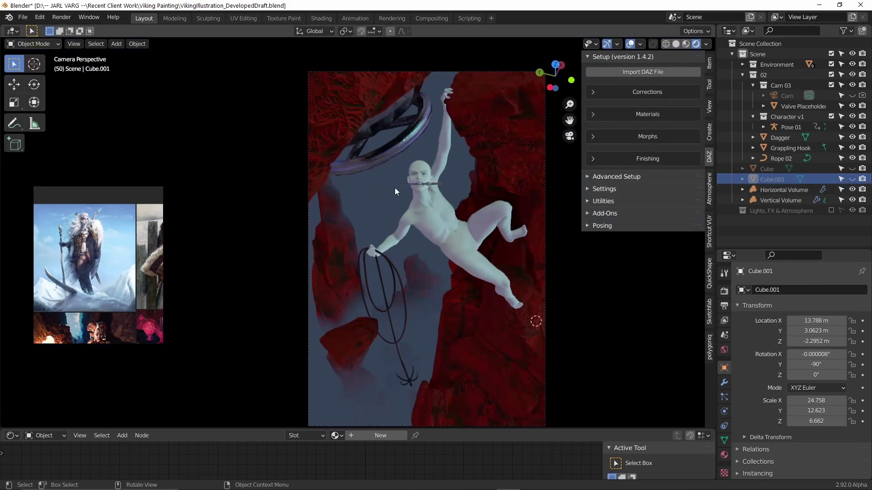
# Step: Enlarge the shader editor and compare the Principled Volume nodes of the Horizontal and Vertical Volumes
pyautogui.click(776, 200)
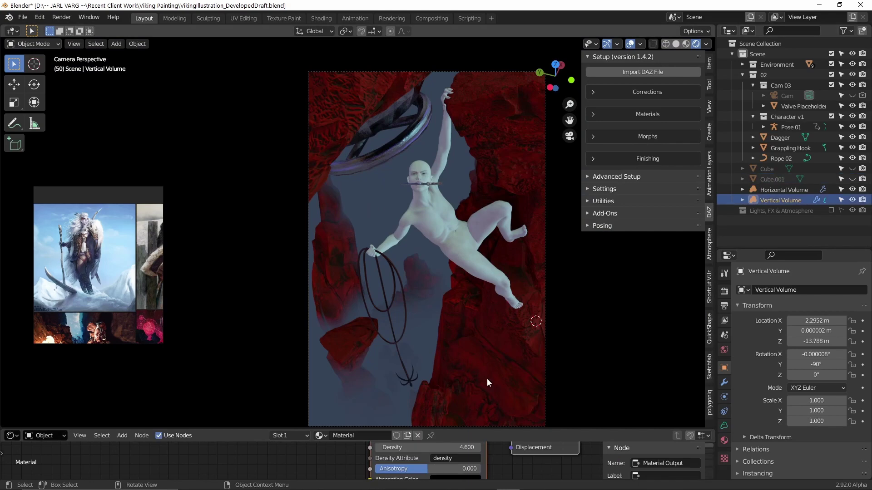
pyautogui.click(482, 427)
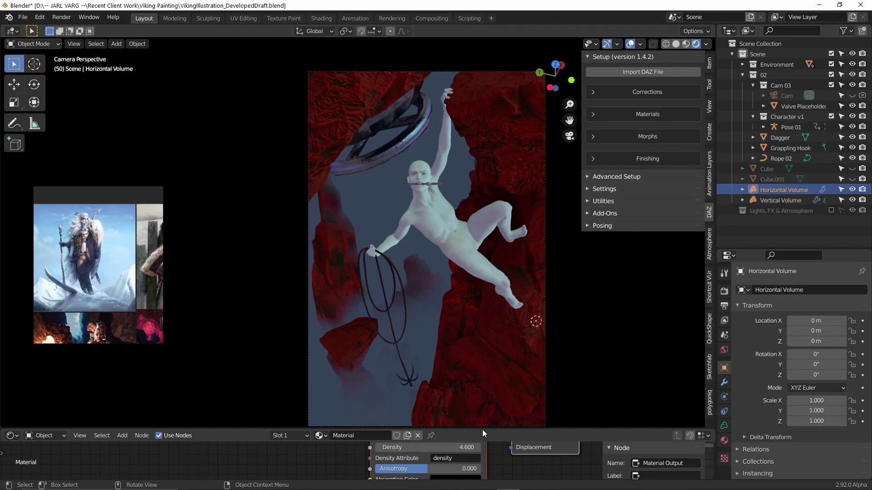
pyautogui.moveTo(483, 429); pyautogui.dragTo(482, 261)
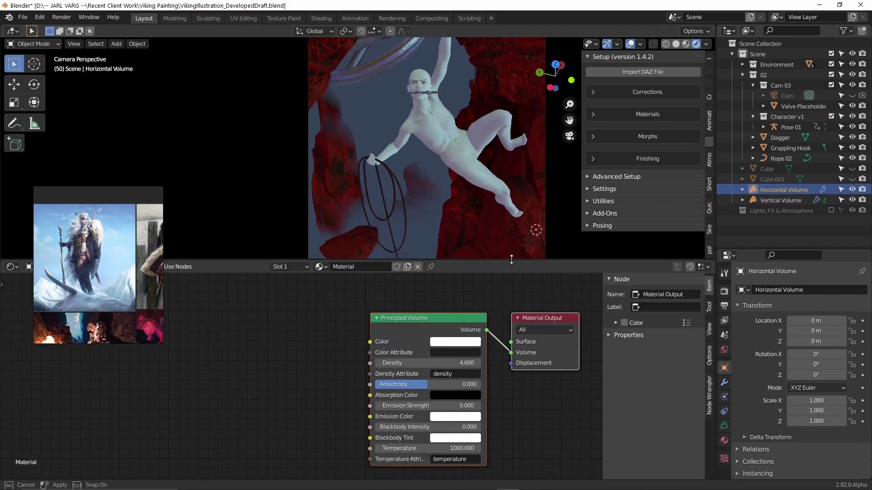
pyautogui.click(775, 200)
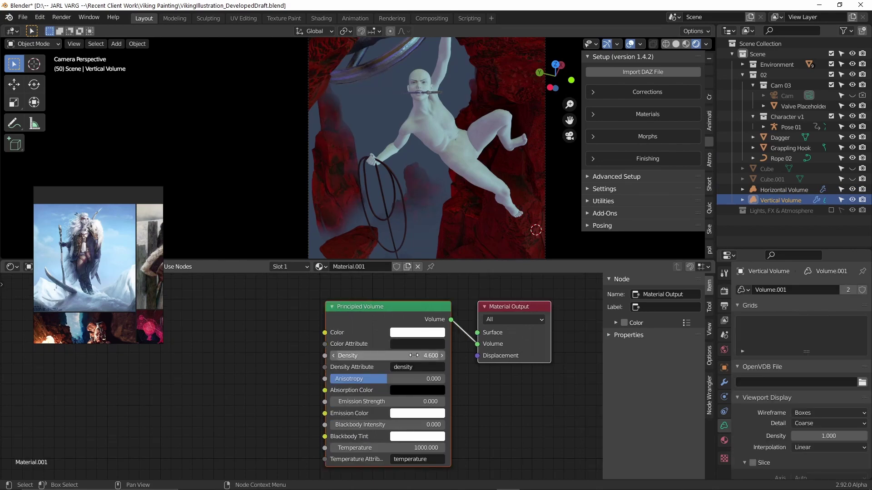
# Step: Try a different Principled Volume density on the Vertical Volume and undo the change
pyautogui.moveTo(427, 355); pyautogui.dragTo(448, 356)
pyautogui.hotkey('ctrl', 'z')
pyautogui.hotkey('ctrl', 'shift', 'z')
pyautogui.hotkey('ctrl', 'z')
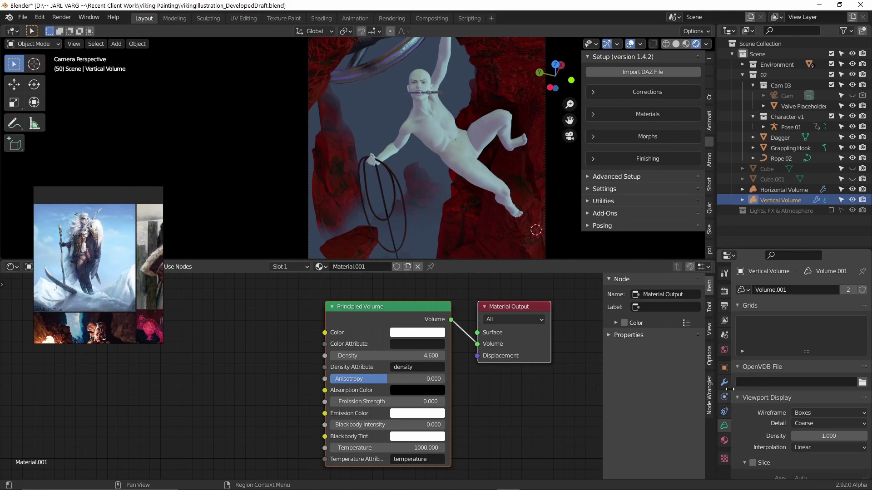
# Step: Make the Vertical Volume's data and material single-user, and set its Principled Volume density to 0.1
pyautogui.click(848, 291)
pyautogui.click(725, 441)
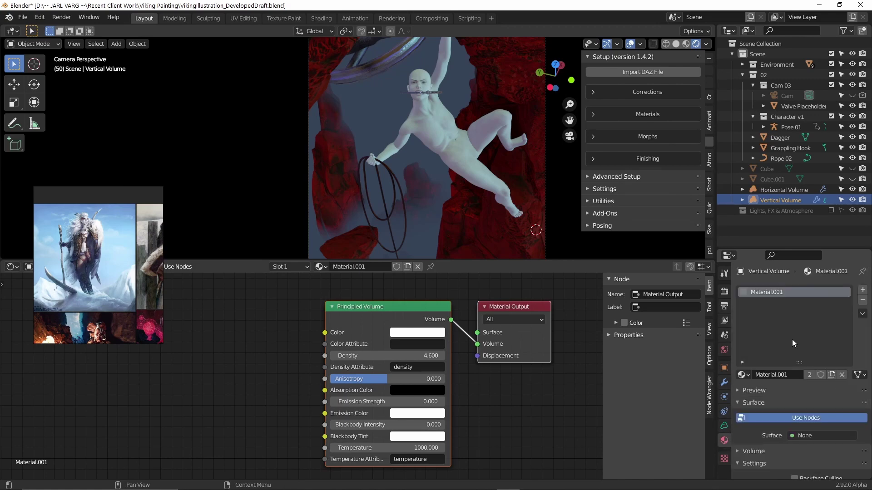
pyautogui.click(809, 378)
pyautogui.moveTo(387, 356); pyautogui.dragTo(369, 356)
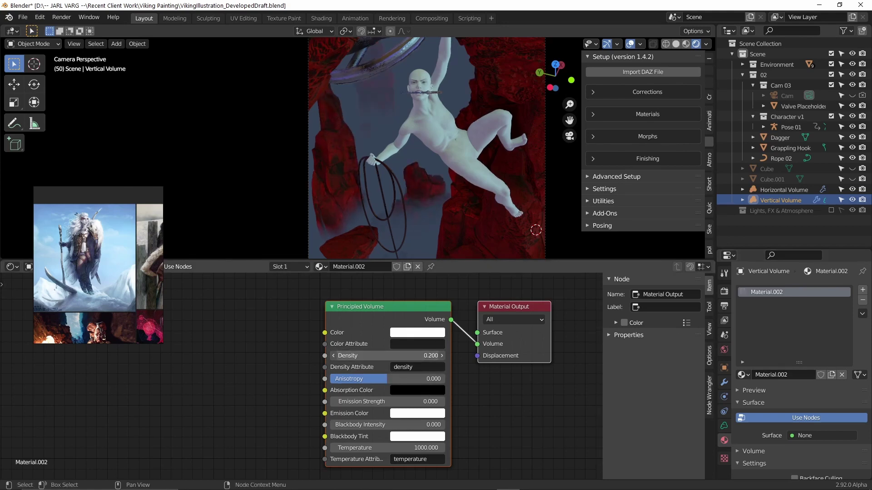
pyautogui.keyDown('ctrl'); pyautogui.scroll(-1, 388, 356); pyautogui.keyUp('ctrl')
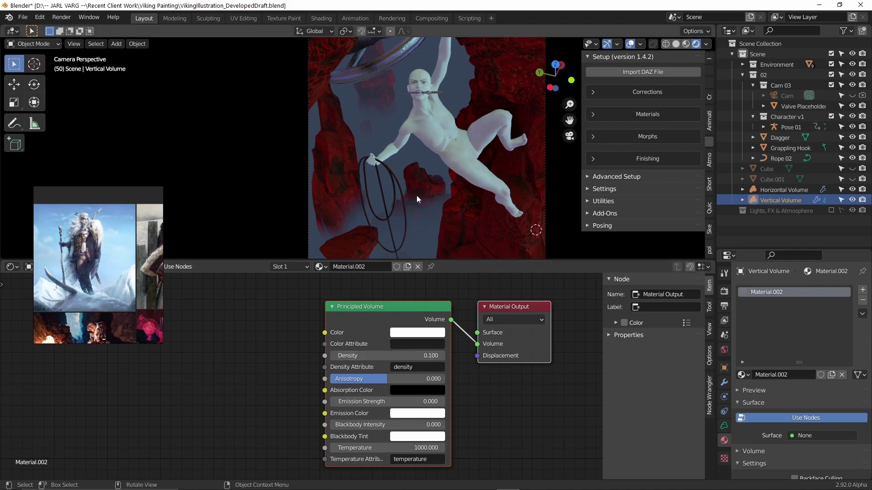
# Step: Show Cube.001 and move it with the Vertical Volume about -5.18 m along the X axis in the back view
pyautogui.moveTo(413, 176); pyautogui.dragTo(436, 175, button='middle')
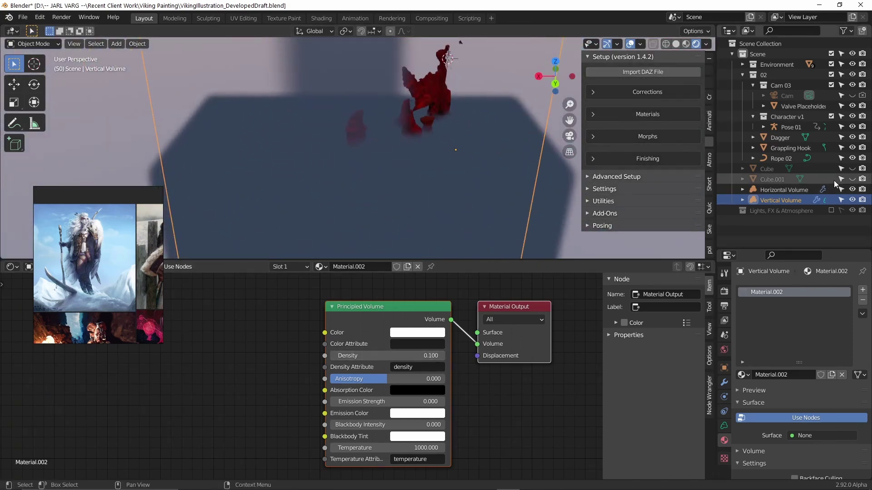
pyautogui.click(853, 179)
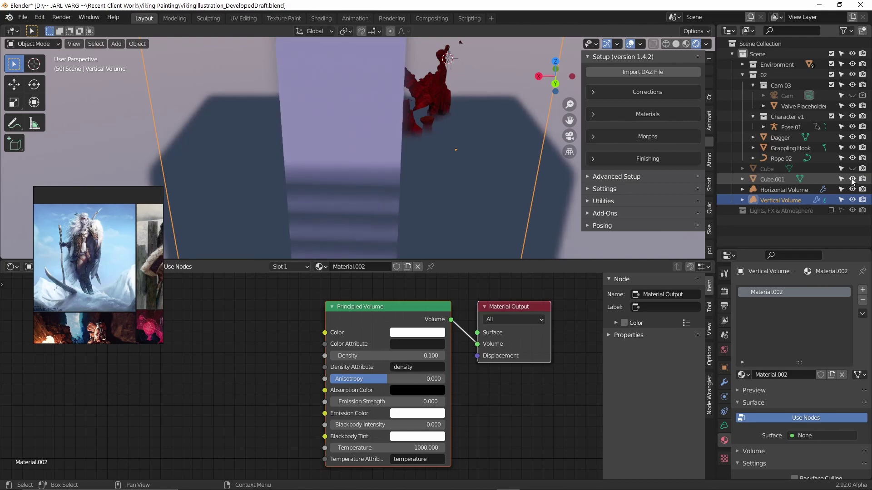
pyautogui.click(783, 179)
pyautogui.keyDown('ctrl'); pyautogui.click(781, 199); pyautogui.keyUp('ctrl')
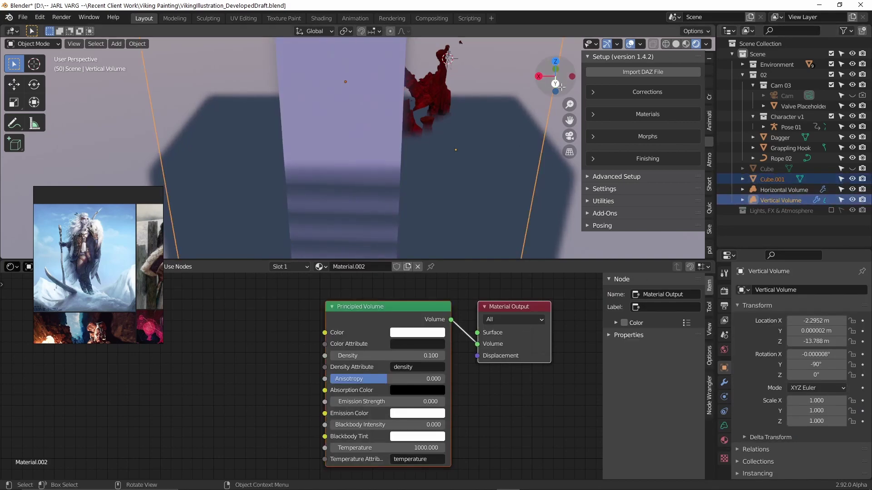
pyautogui.click(555, 83)
pyautogui.press('g')
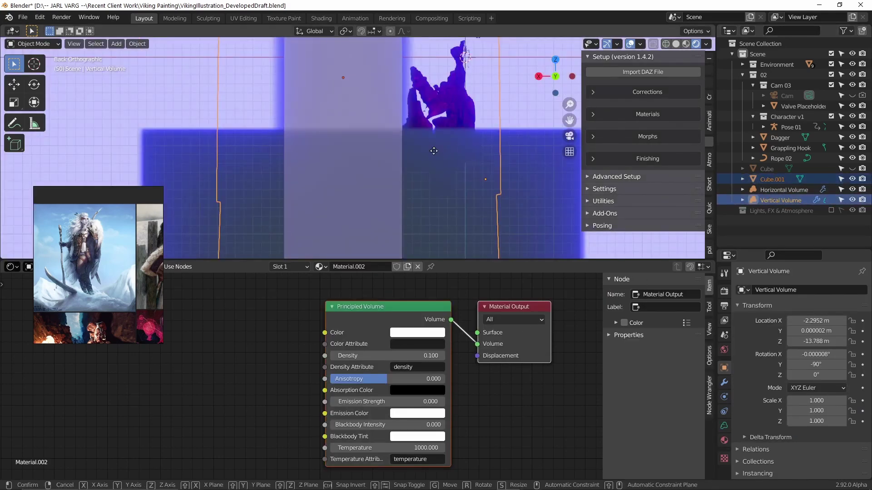
pyautogui.press('x')
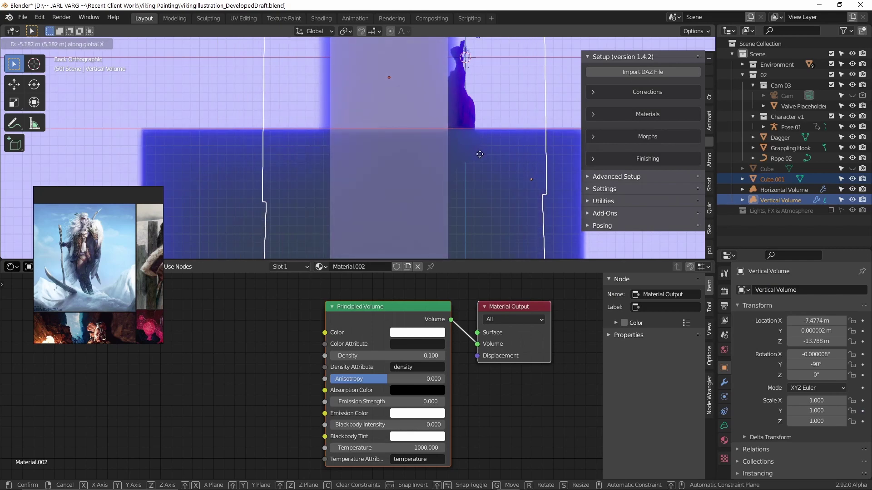
pyautogui.click(480, 154)
# Step: Hide Cube.001 again in the camera view and shrink the shader editor to show the whole frame
pyautogui.press('KP_0')
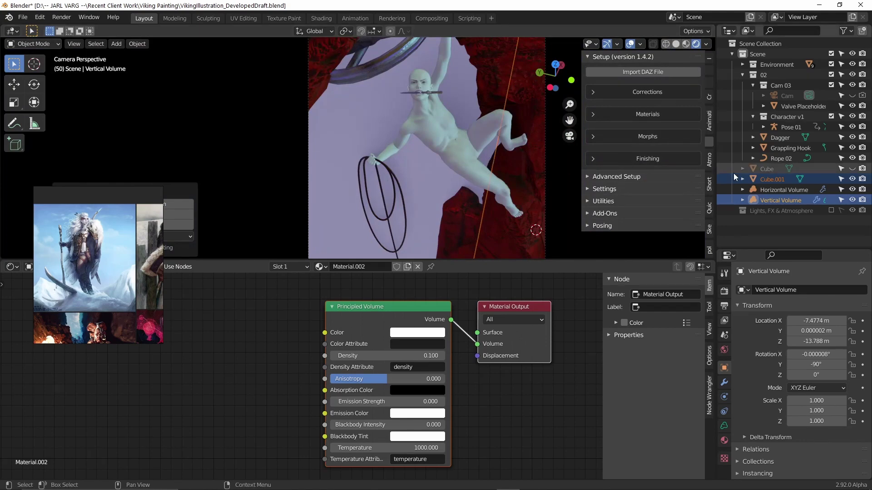
pyautogui.click(779, 180)
pyautogui.press('h')
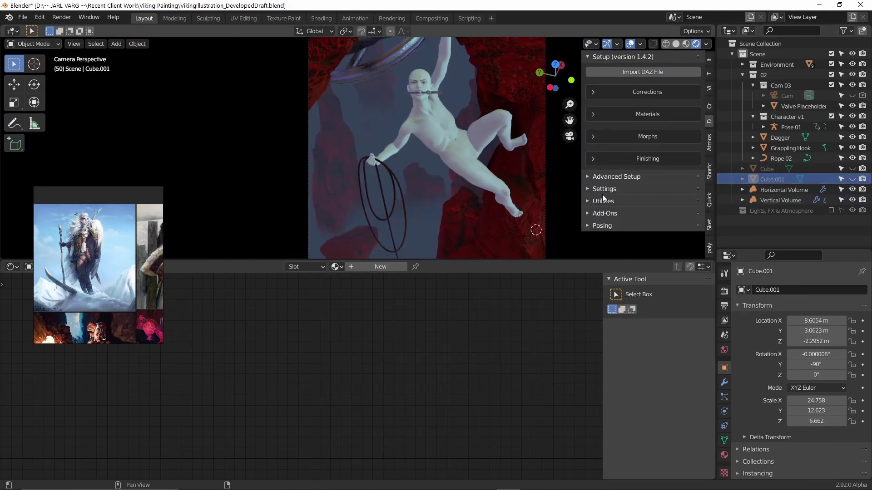
pyautogui.moveTo(488, 260); pyautogui.dragTo(504, 419)
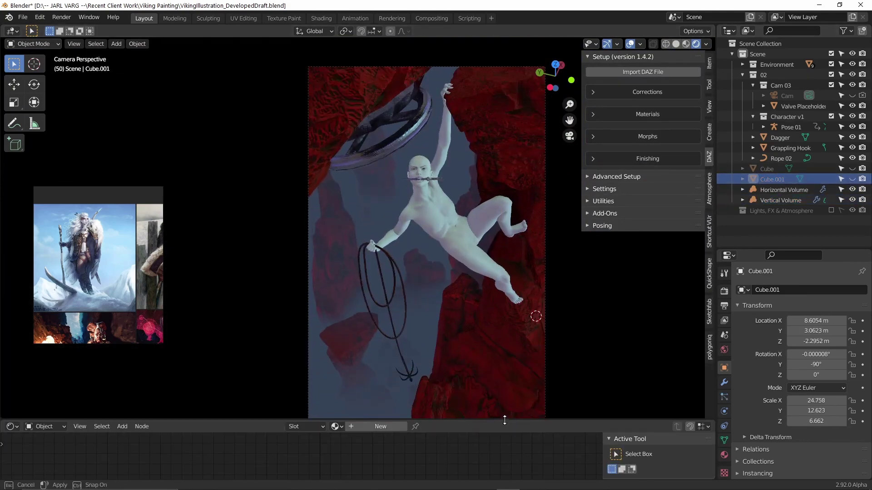
pyautogui.keyDown('shift'); pyautogui.moveTo(449, 274); pyautogui.dragTo(441, 272, button='middle'); pyautogui.keyUp('shift')
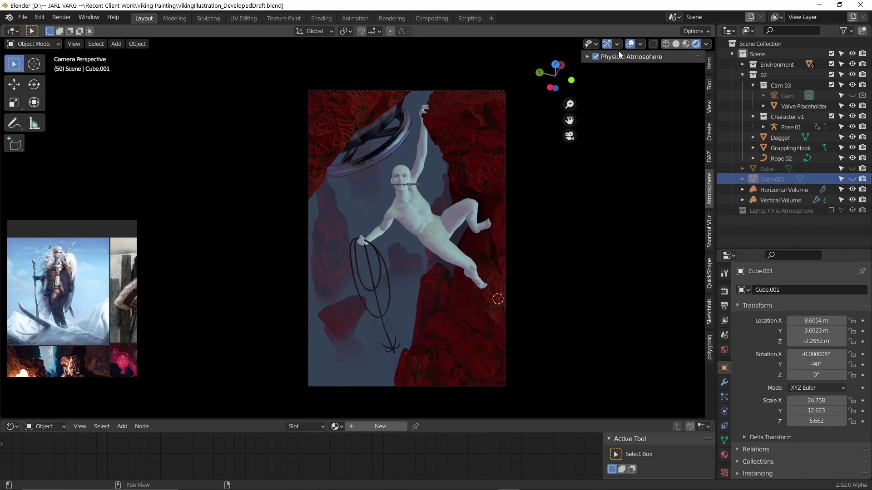
# Step: Expand the Physical Atmosphere settings, try a Sun light in the scene, inspect its light properties and delete it
pyautogui.click(587, 54)
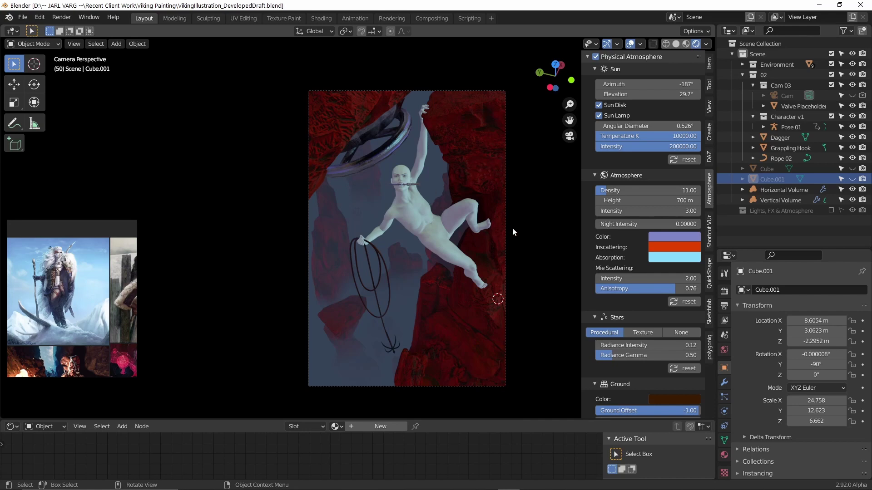
pyautogui.hotkey('shift', 'a')
pyautogui.moveTo(423, 357)
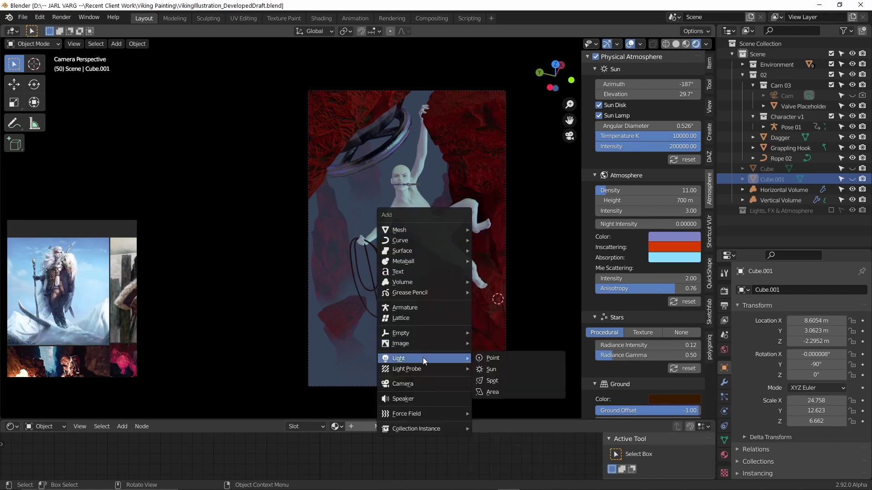
pyautogui.click(495, 369)
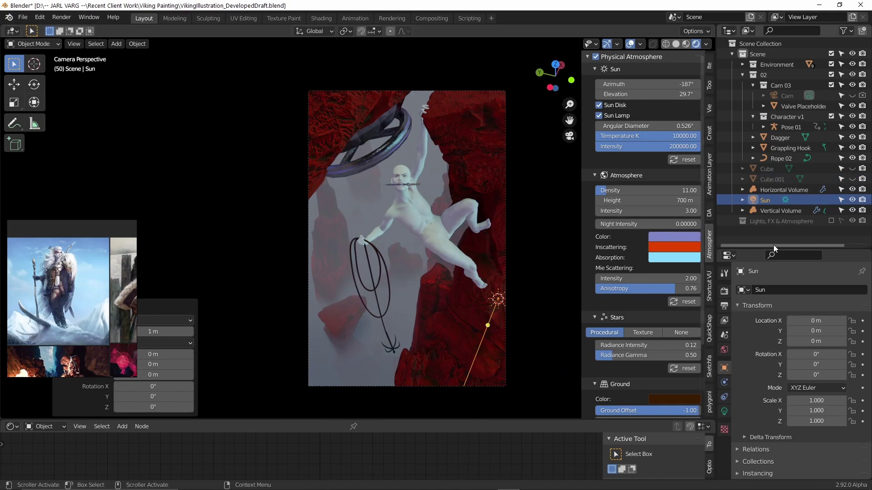
pyautogui.click(725, 411)
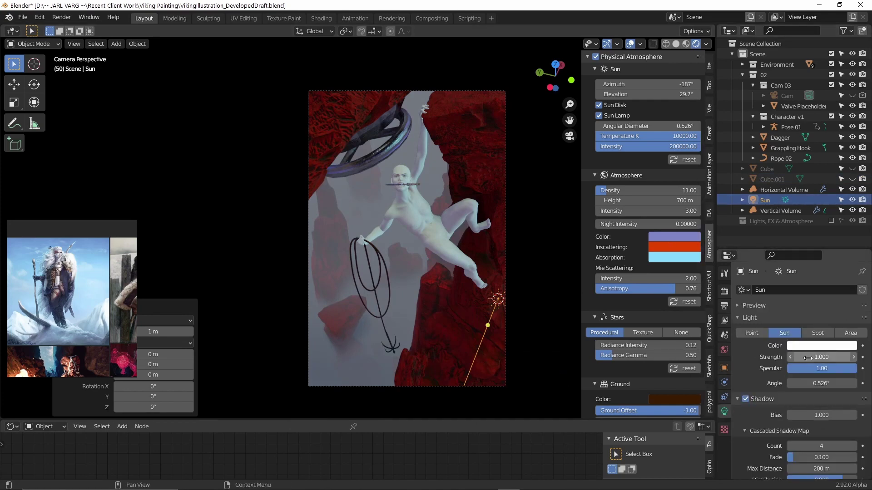
pyautogui.scroll(-2, 808, 358)
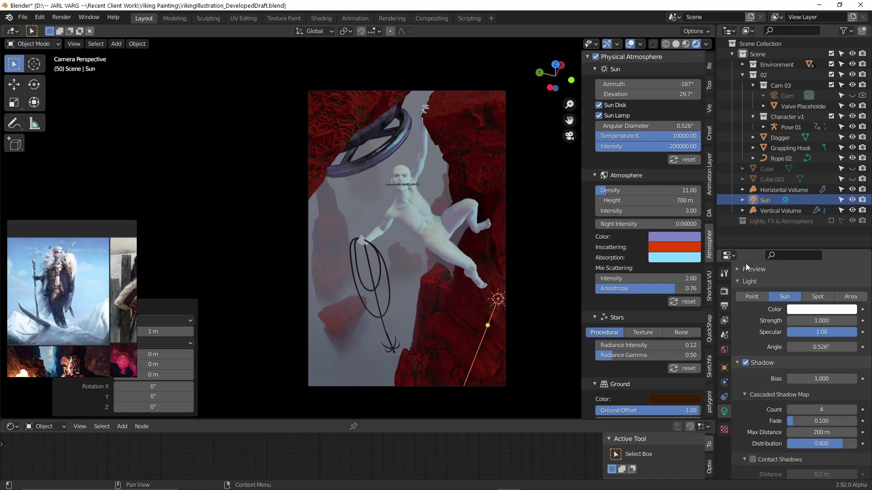
pyautogui.press('Delete')
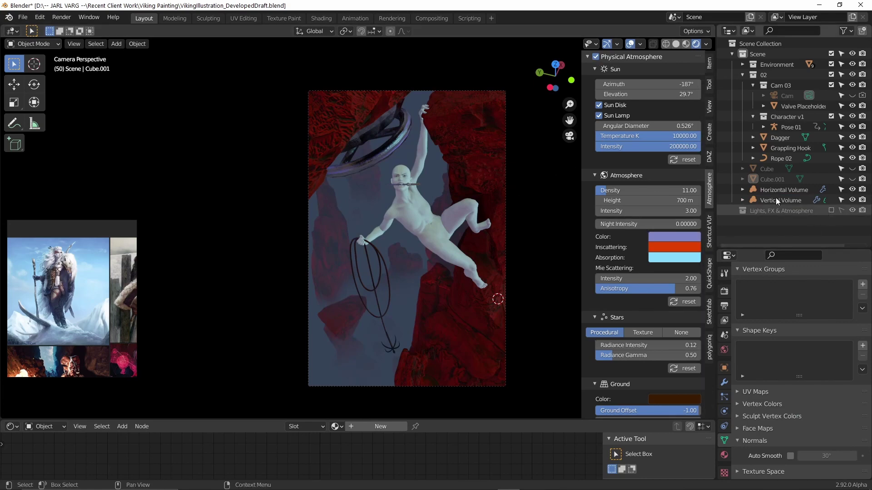
# Step: Enable the Lights, FX & Atmosphere collection, turning off the Cube's render visibility and hiding both fog volumes in the viewport
pyautogui.click(831, 211)
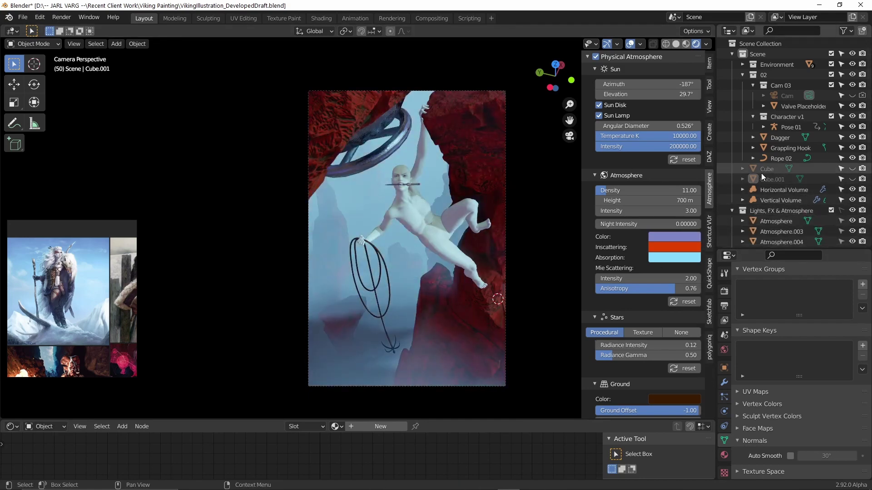
pyautogui.click(862, 168)
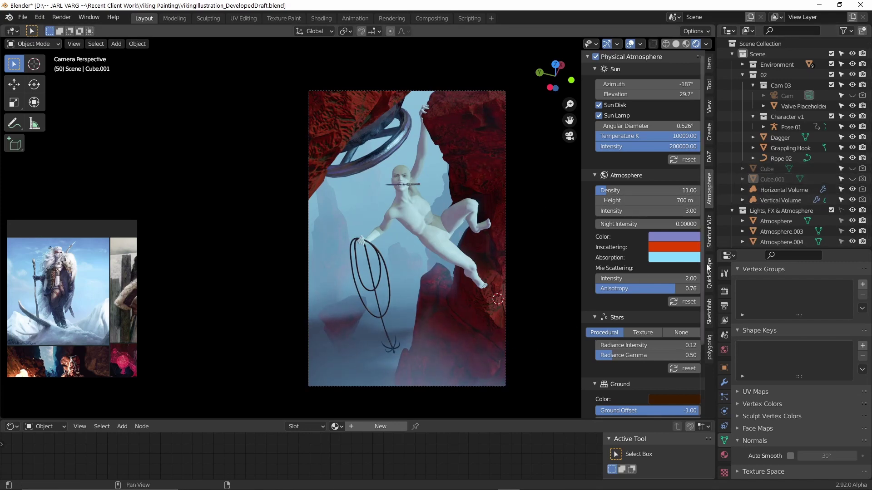
pyautogui.moveTo(851, 192); pyautogui.dragTo(852, 200)
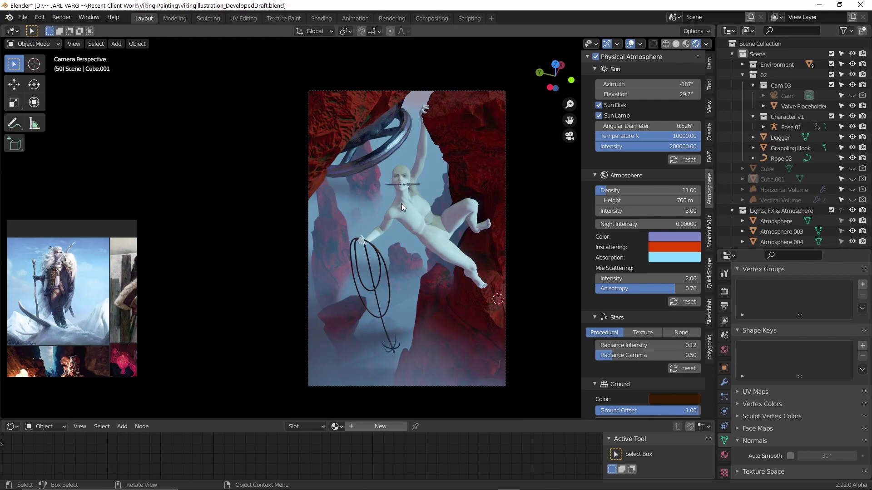
# Step: Select the Starlight Sun in the Lights, FX & Atmosphere collection and check its viewport visibility against the Physical Atmosphere sun settings
pyautogui.scroll(-3, 818, 219)
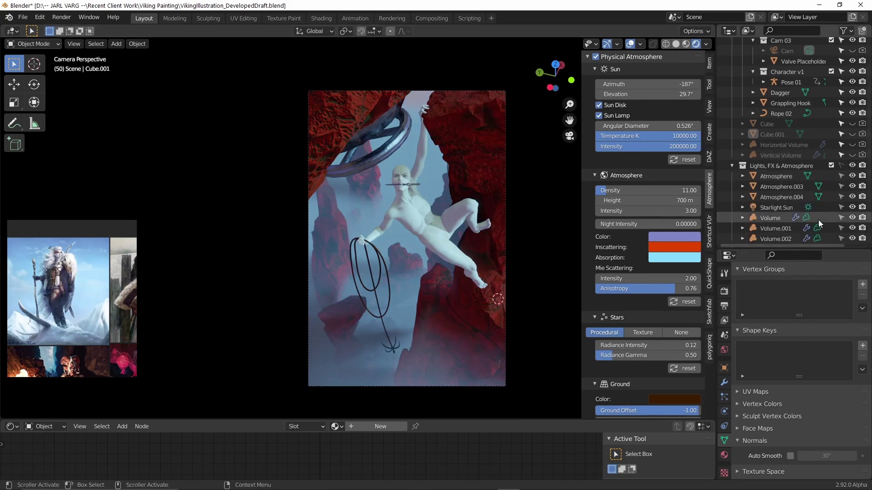
pyautogui.click(776, 207)
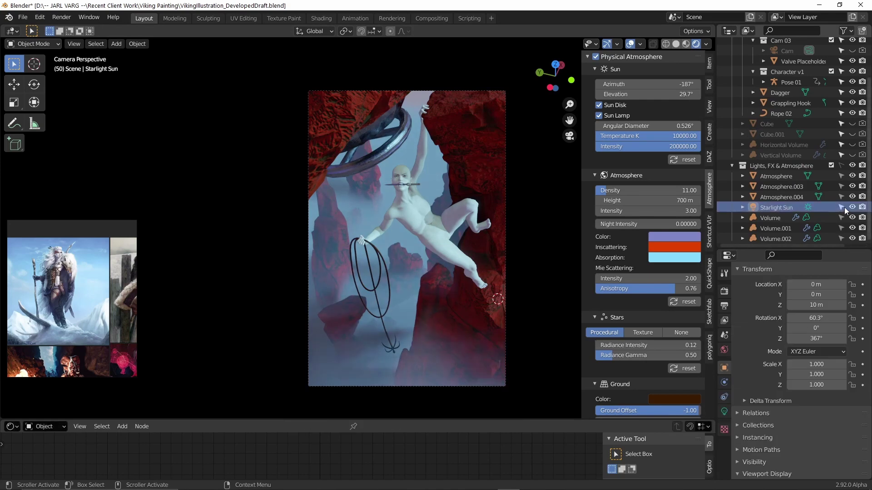
pyautogui.click(852, 208)
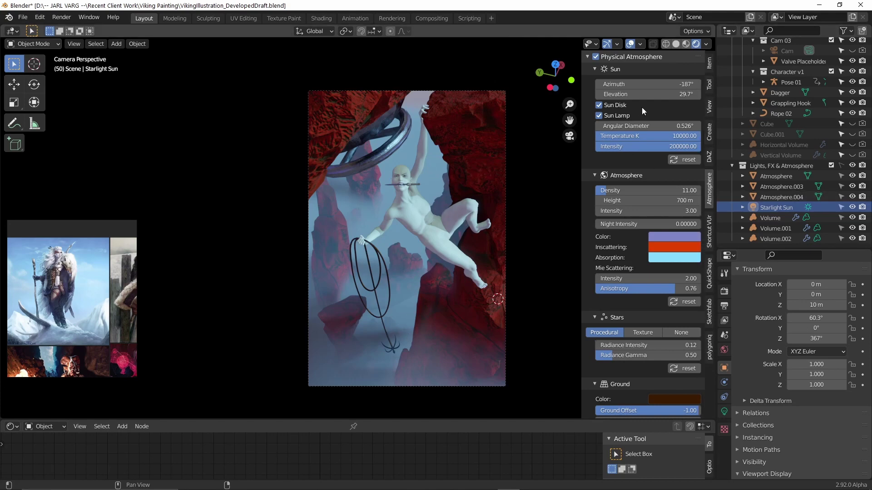
pyautogui.moveTo(645, 94)
pyautogui.mouseDown()
pyautogui.moveTo(563, 94)
pyautogui.moveTo(645, 94)
pyautogui.mouseUp()
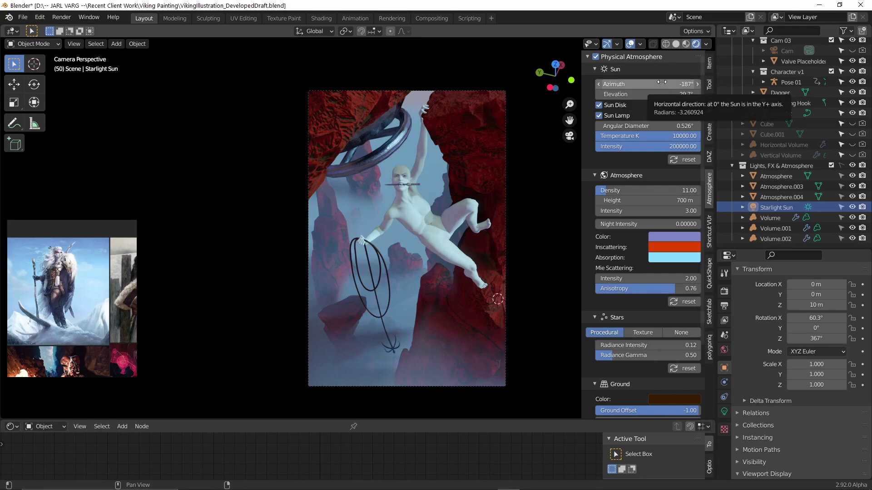
# Step: Examine the campfire and snow-covered red rock paintings on the reference board, focusing on the snowy rocks
pyautogui.moveTo(64, 294); pyautogui.dragTo(100, 227, button='middle')
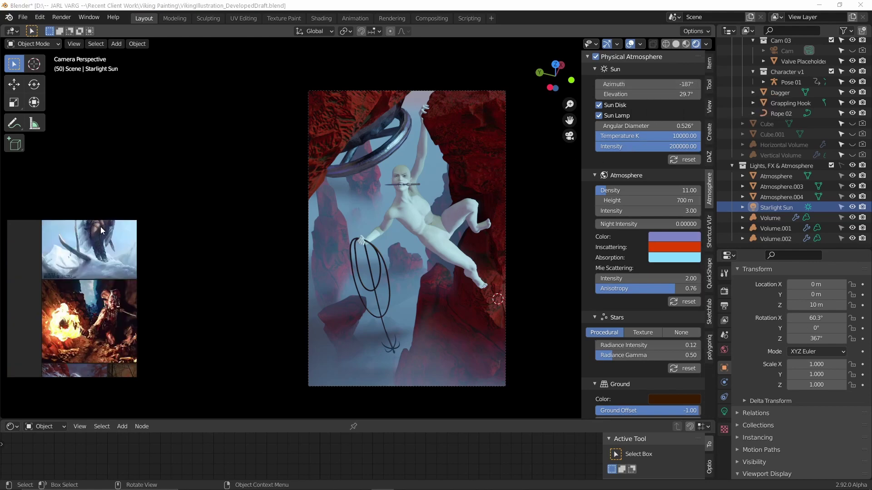
pyautogui.moveTo(105, 284); pyautogui.dragTo(93, 232, button='middle')
pyautogui.moveTo(88, 286); pyautogui.dragTo(214, 210, button='right')
pyautogui.scroll(4, 233, 262)
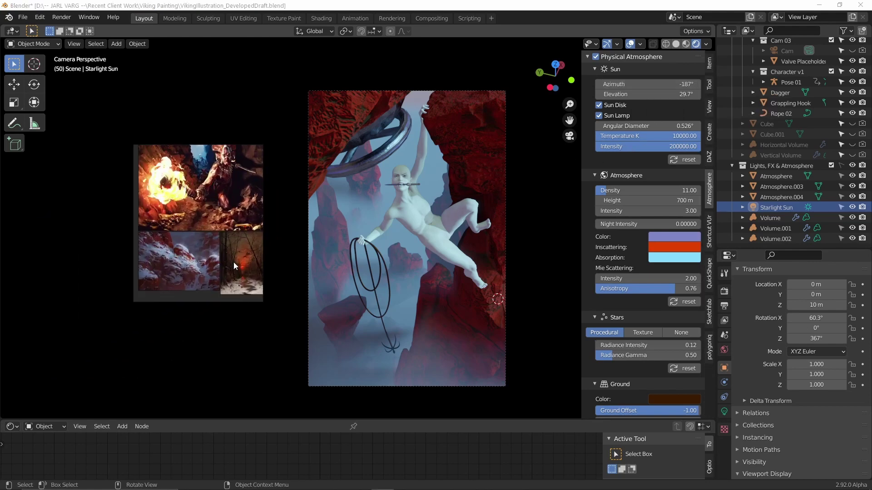
pyautogui.moveTo(233, 262)
pyautogui.mouseDown(button='middle')
pyautogui.moveTo(263, 228)
pyautogui.moveTo(230, 250)
pyautogui.mouseUp(button='middle')
pyautogui.scroll(3, 233, 223)
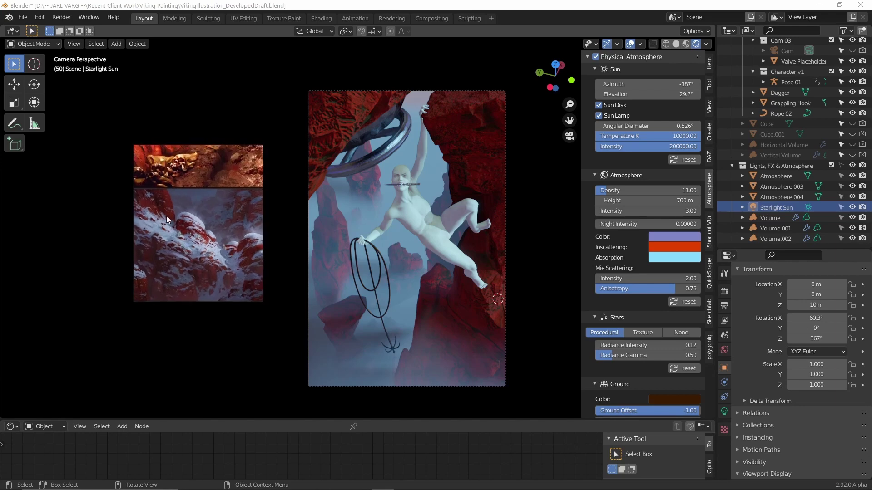
pyautogui.scroll(4, 159, 226)
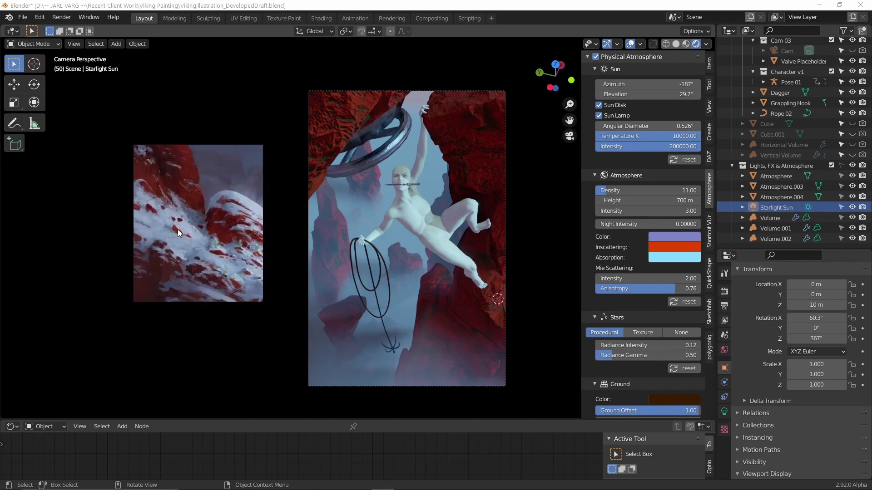
pyautogui.scroll(-2, 211, 247)
pyautogui.scroll(-2, 211, 246)
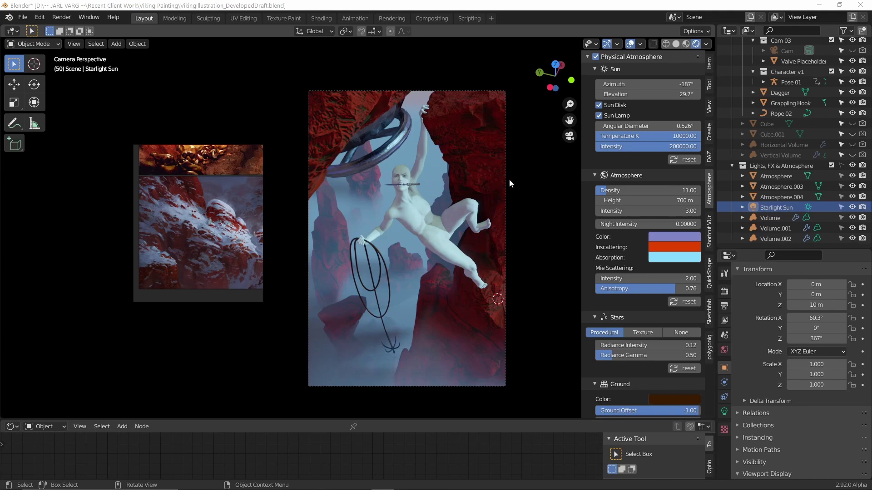
# Step: Check the Sun type among the addable lights without adding one, and display the Starlight Sun's light properties
pyautogui.hotkey('shift', 'a')
pyautogui.moveTo(423, 225)
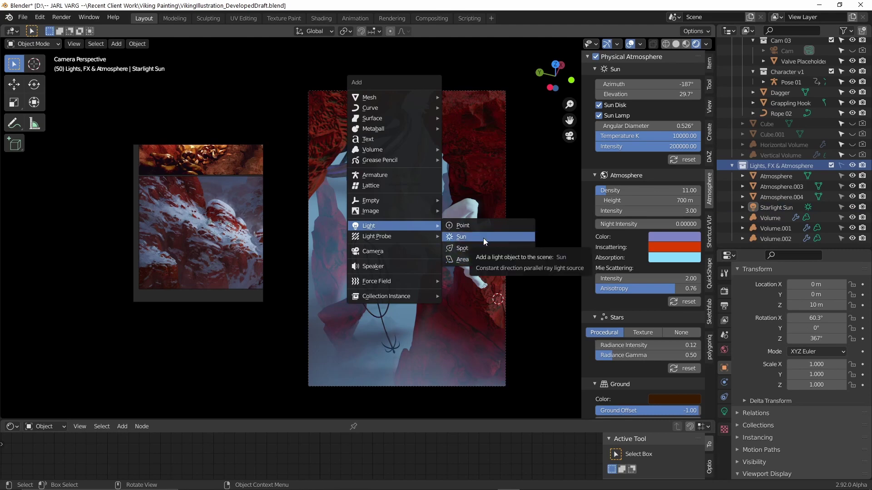
pyautogui.press('Escape')
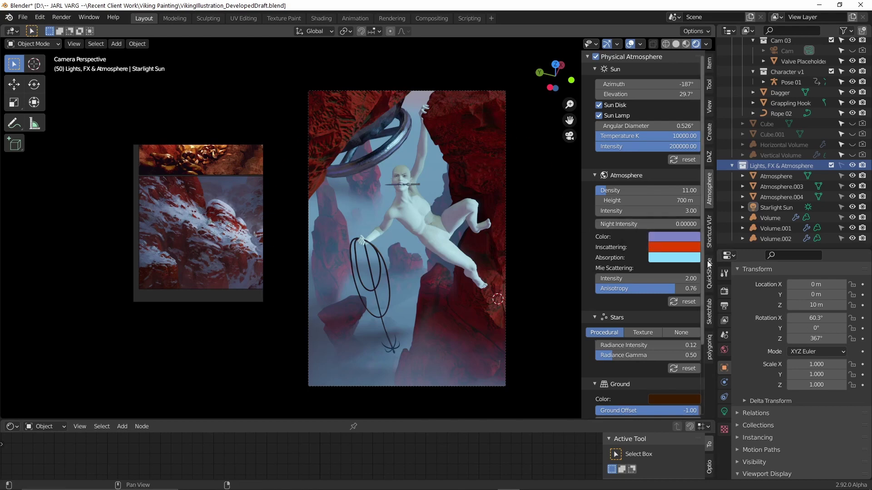
pyautogui.click(723, 411)
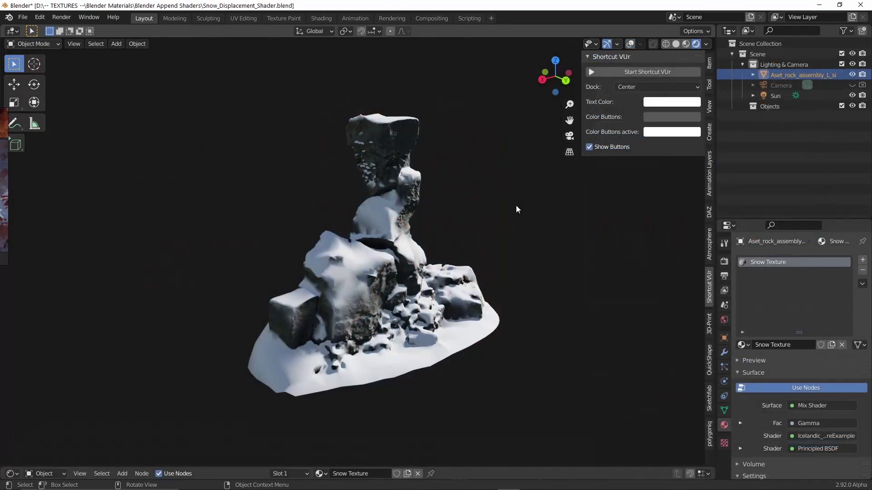
# Step: Enlarge the shader editor in Snow_Displacement_Shader.blend to show the Snow Texture node tree beneath the snowy rock assembly
pyautogui.moveTo(515, 207)
pyautogui.mouseDown(button='middle')
pyautogui.moveTo(440, 211)
pyautogui.moveTo(522, 208)
pyautogui.mouseUp(button='middle')
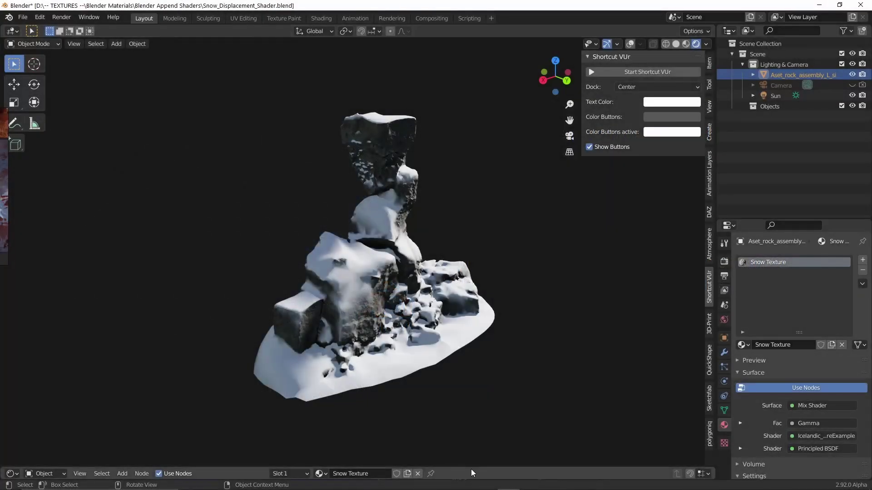
pyautogui.moveTo(471, 466); pyautogui.dragTo(522, 327)
pyautogui.moveTo(493, 227); pyautogui.dragTo(363, 309, button='middle')
pyautogui.moveTo(327, 328); pyautogui.dragTo(336, 192)
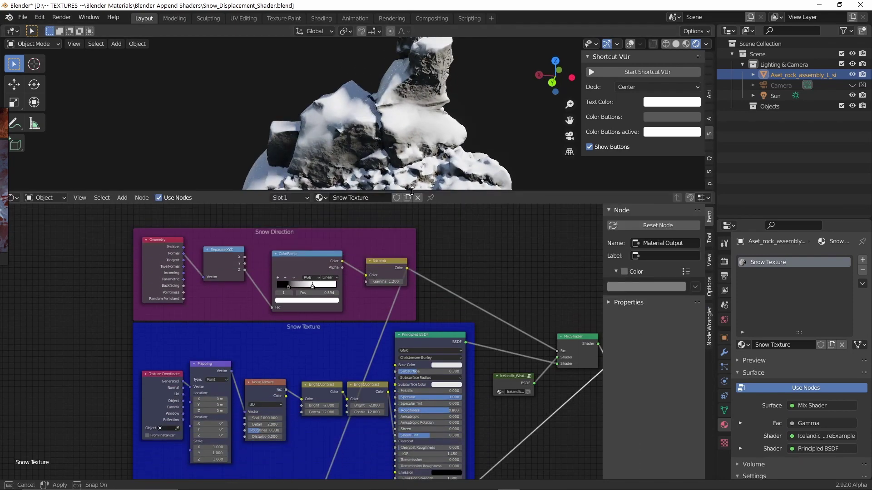
pyautogui.moveTo(423, 261); pyautogui.dragTo(422, 291, button='middle')
pyautogui.scroll(-1, 372, 65)
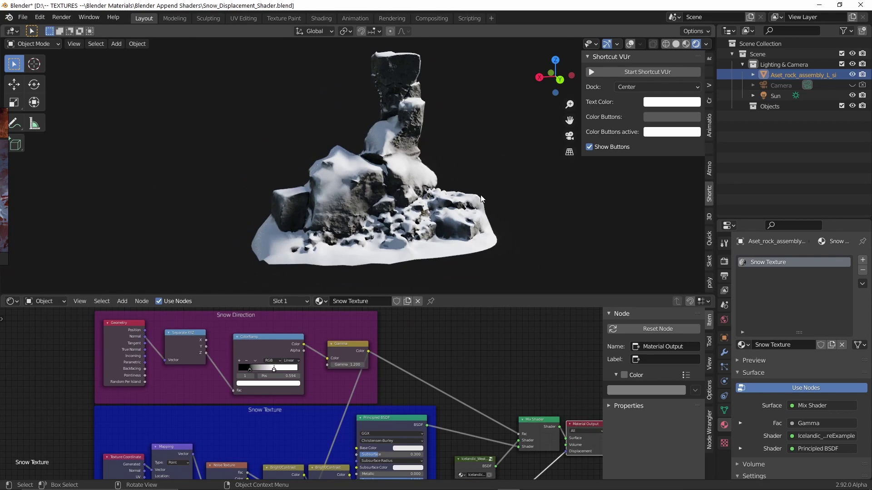
pyautogui.keyDown('shift'); pyautogui.moveTo(372, 65); pyautogui.dragTo(389, 110, button='middle'); pyautogui.keyUp('shift')
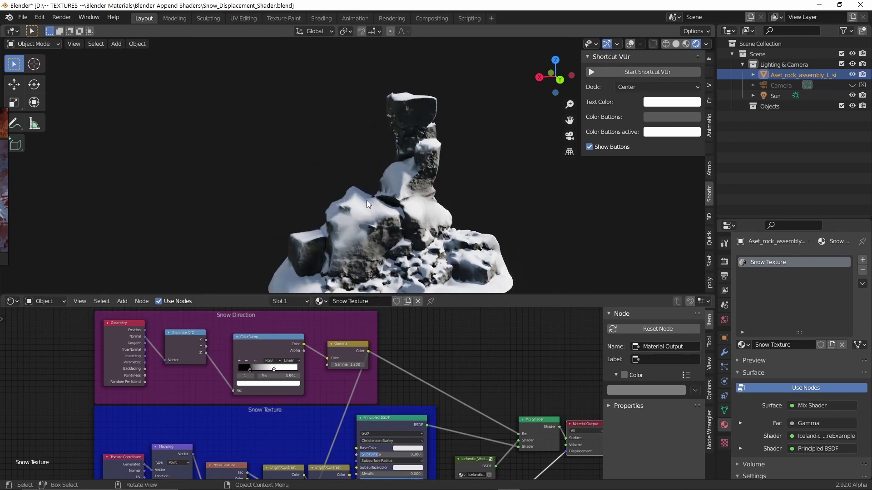
# Step: Examine the snowy rock and its Snow Texture material nodes, from the Material Output back to the Snow Direction color ramp
pyautogui.moveTo(491, 190); pyautogui.dragTo(387, 170, button='middle')
pyautogui.moveTo(410, 418); pyautogui.dragTo(413, 298, button='middle')
pyautogui.moveTo(482, 376); pyautogui.dragTo(468, 385, button='middle')
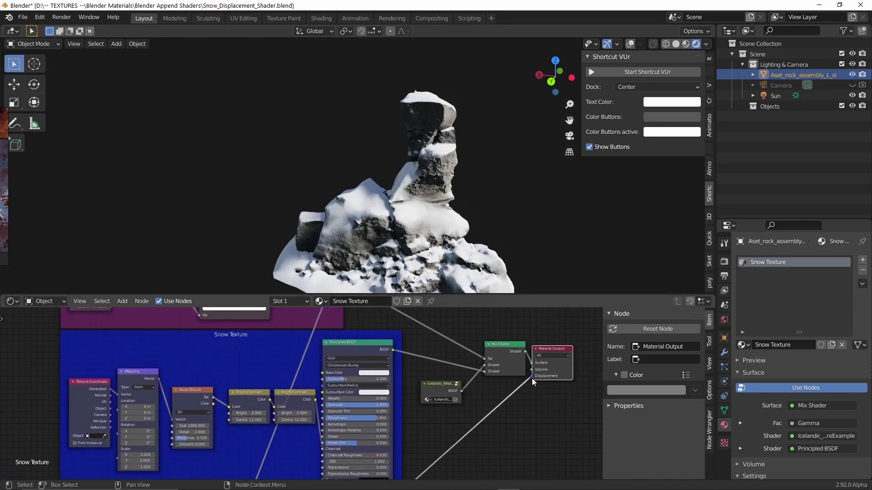
pyautogui.moveTo(378, 417); pyautogui.dragTo(501, 489, button='middle')
pyautogui.scroll(3, 463, 199)
pyautogui.moveTo(454, 193); pyautogui.dragTo(476, 187, button='middle')
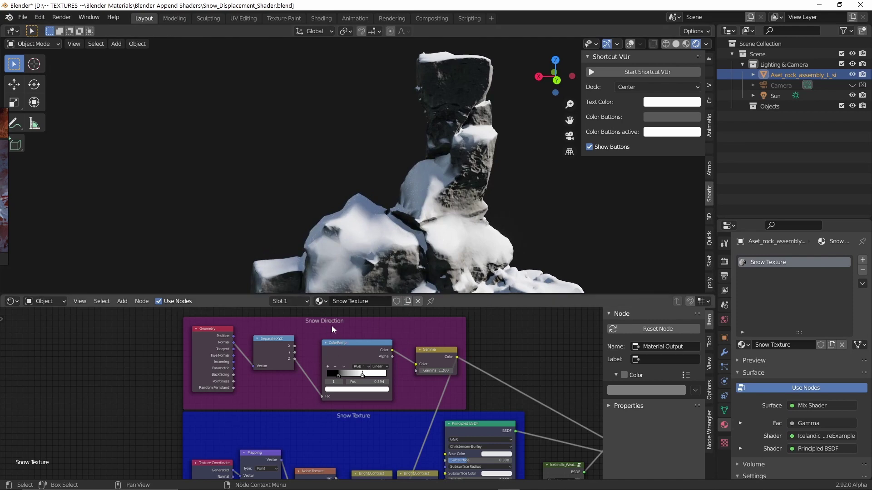
pyautogui.moveTo(392, 423); pyautogui.dragTo(446, 367, button='middle')
pyautogui.moveTo(389, 414); pyautogui.dragTo(387, 357, button='middle')
pyautogui.moveTo(410, 326); pyautogui.dragTo(386, 396, button='middle')
pyautogui.scroll(3, 386, 396)
pyautogui.moveTo(392, 364); pyautogui.dragTo(393, 392, button='middle')
pyautogui.scroll(2, 393, 392)
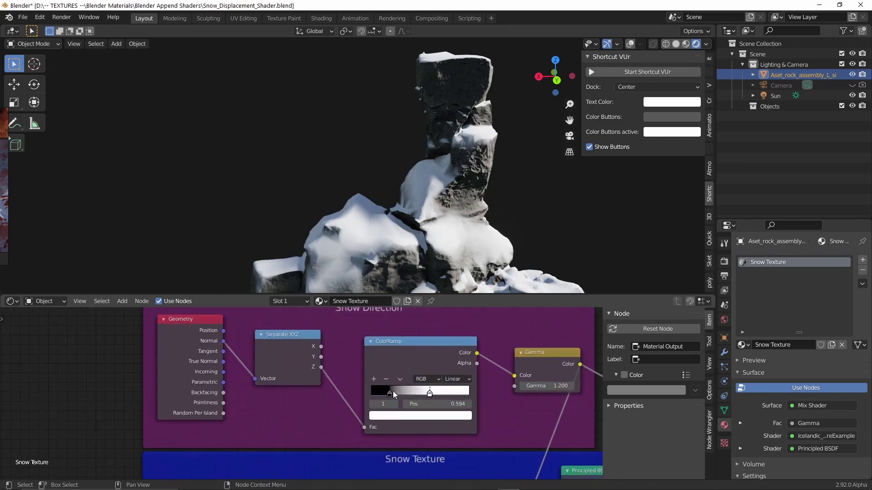
# Step: Try the Snow Direction color ramp's black stop at position 1.000, undo it, and set the Gamma node to 1.000
pyautogui.moveTo(391, 396); pyautogui.dragTo(472, 394)
pyautogui.hotkey('ctrl', 'z')
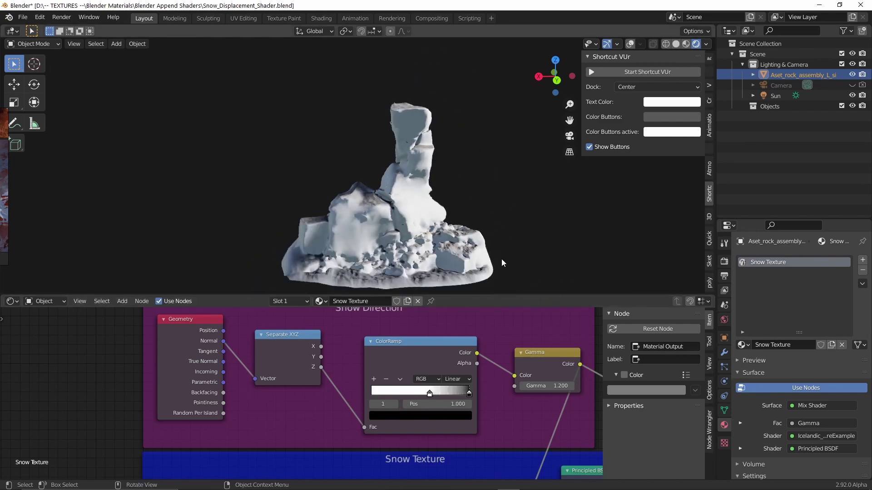
pyautogui.moveTo(502, 263); pyautogui.dragTo(495, 264, button='middle')
pyautogui.scroll(2, 495, 264)
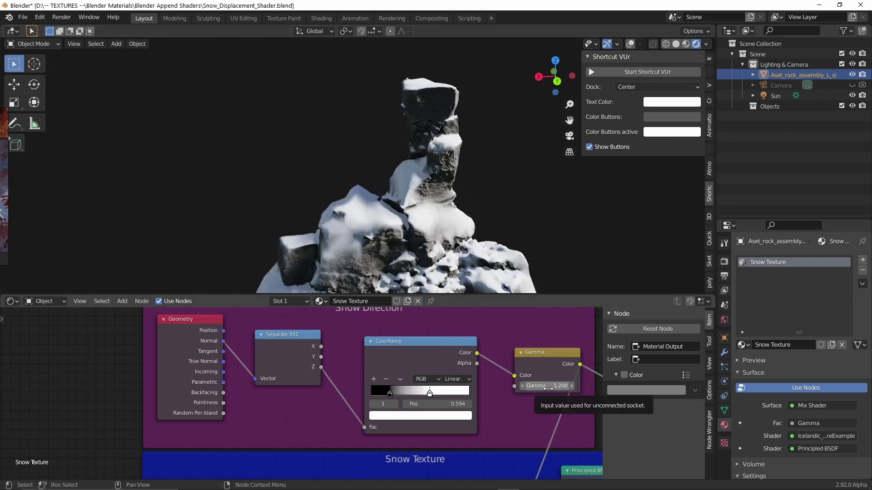
pyautogui.moveTo(542, 386)
pyautogui.mouseDown()
pyautogui.moveTo(532, 386)
pyautogui.moveTo(548, 389)
pyautogui.mouseUp()
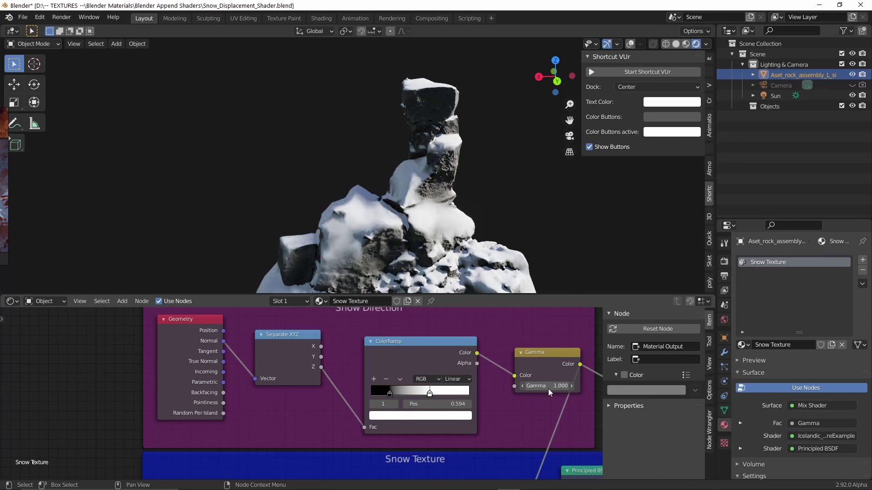
# Step: Try a contrast of 23.900 on the first Bright/Contrast node in the Snow Texture frame, and cancel the change
pyautogui.moveTo(453, 414); pyautogui.dragTo(428, 409, button='middle')
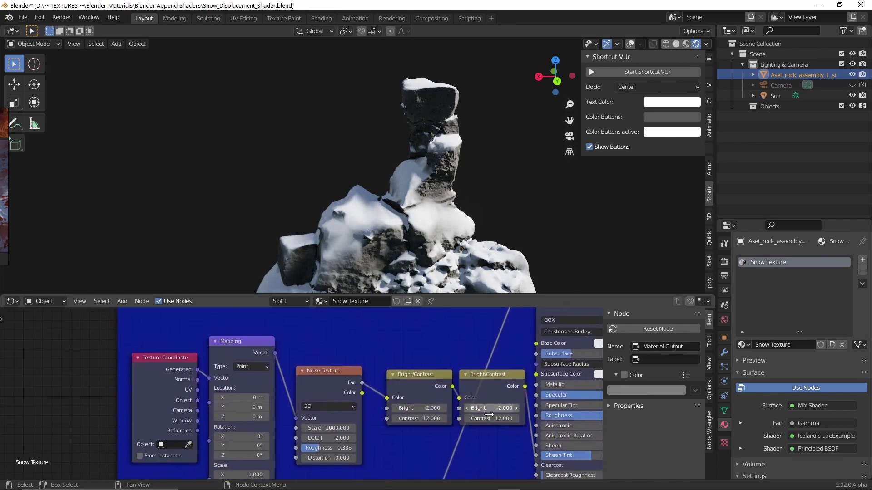
pyautogui.moveTo(497, 422); pyautogui.dragTo(452, 401, button='middle')
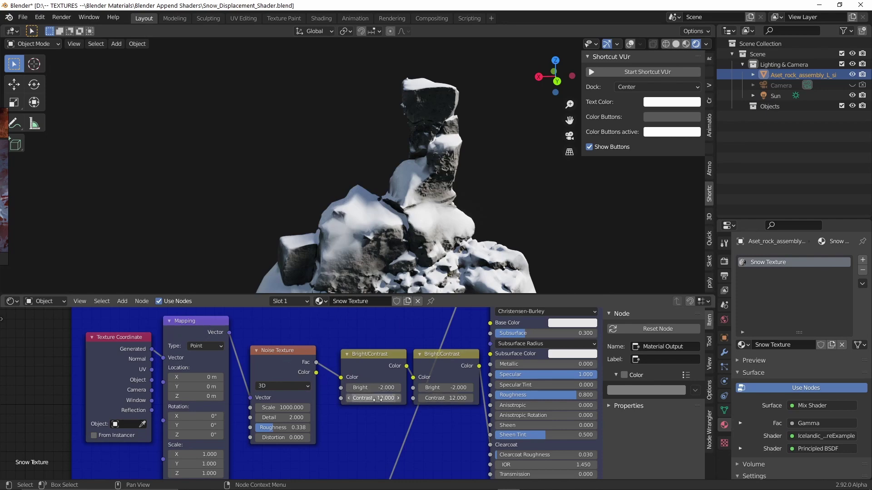
pyautogui.moveTo(373, 398); pyautogui.dragTo(400, 398)
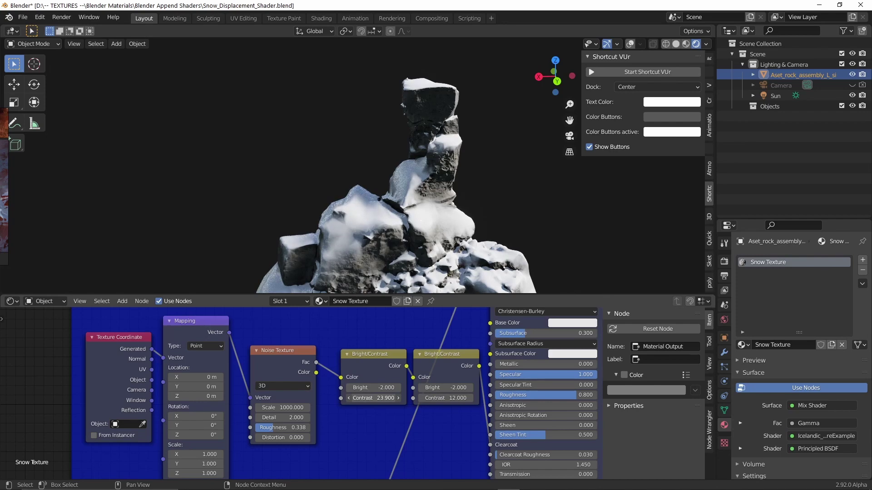
pyautogui.rightClick(376, 401)
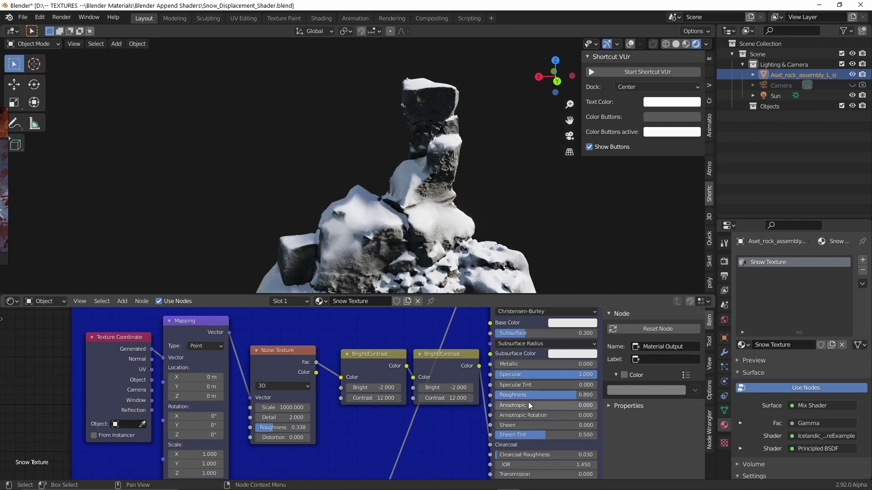
# Step: Try a roughness of 0.188 on the snow's Principled BSDF node, and cancel the change
pyautogui.moveTo(560, 414); pyautogui.dragTo(526, 415, button='middle')
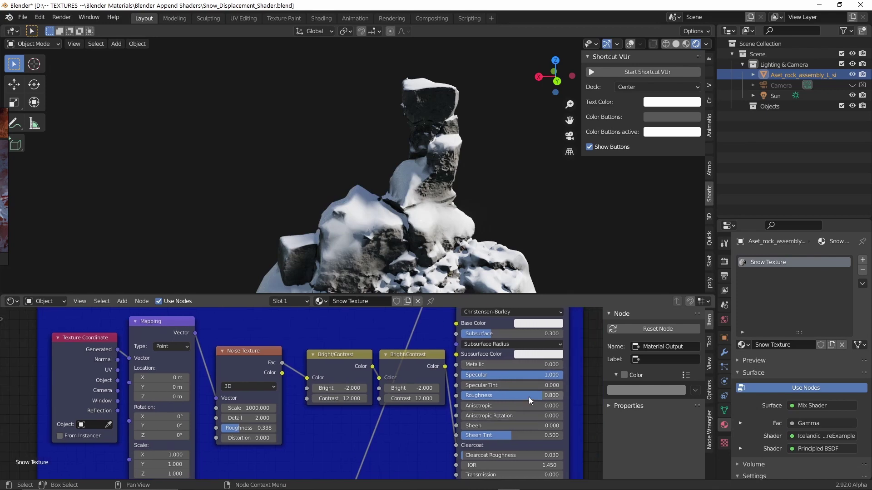
pyautogui.moveTo(529, 398); pyautogui.dragTo(500, 398)
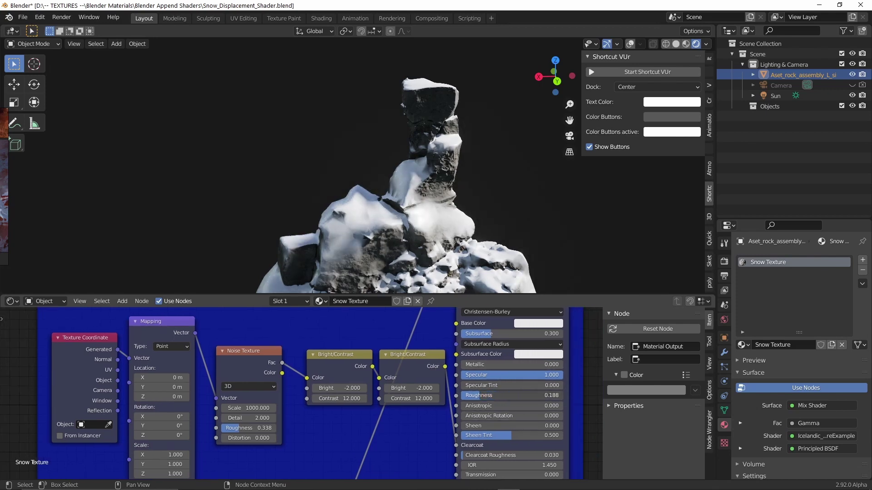
pyautogui.rightClick(479, 397)
# Step: Show the Snow Displace nodes, turn on the viewport overlays and copy the snowy rock assembly object
pyautogui.moveTo(358, 412); pyautogui.dragTo(487, 323, button='middle')
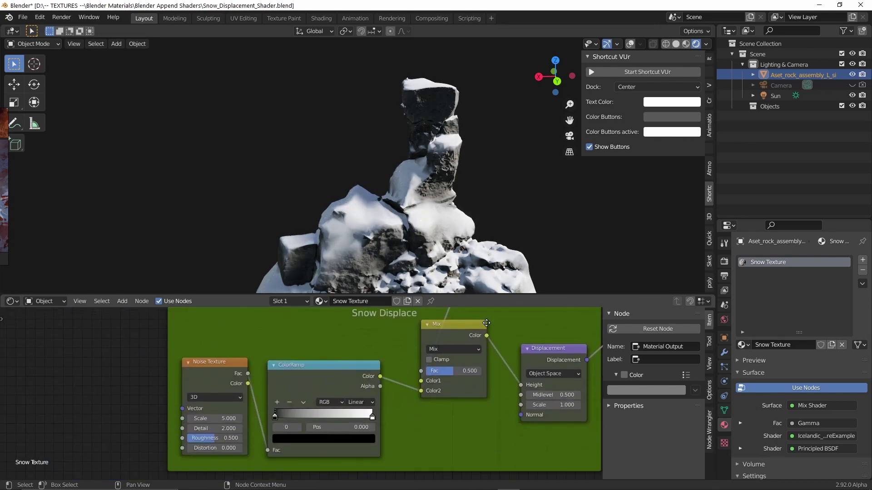
pyautogui.click(631, 44)
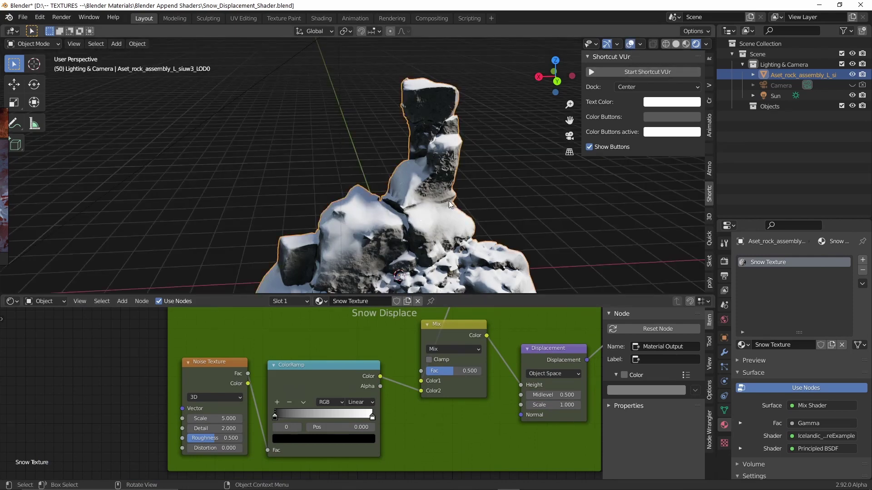
pyautogui.moveTo(422, 209); pyautogui.dragTo(434, 213, button='middle')
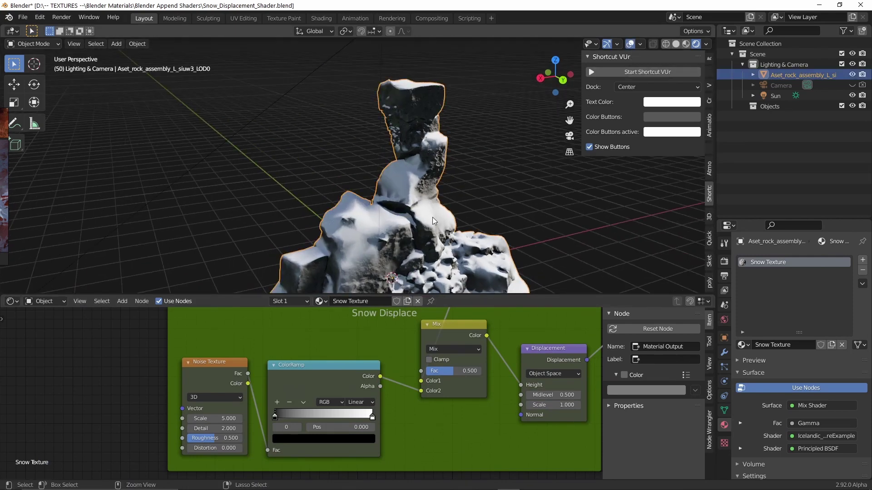
pyautogui.hotkey('ctrl', 'c')
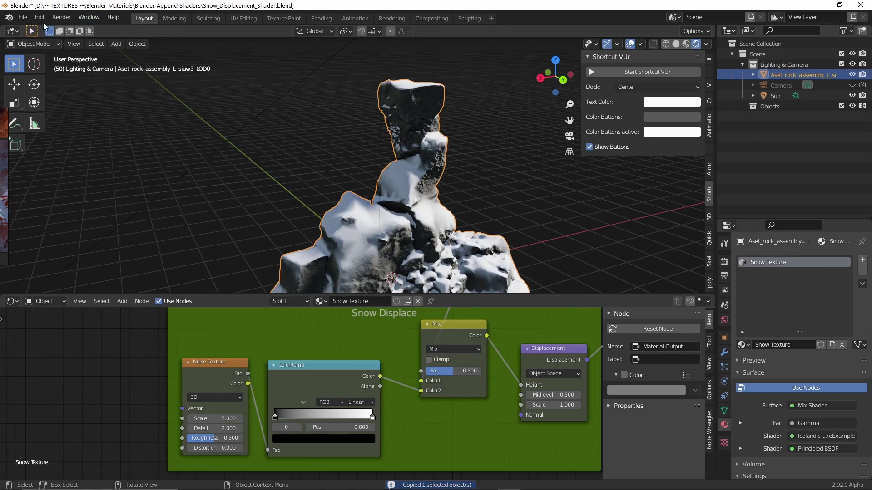
# Step: Open the recent file VikingIllustration_DevelopedDraft.blend
pyautogui.click(22, 16)
pyautogui.moveTo(59, 52)
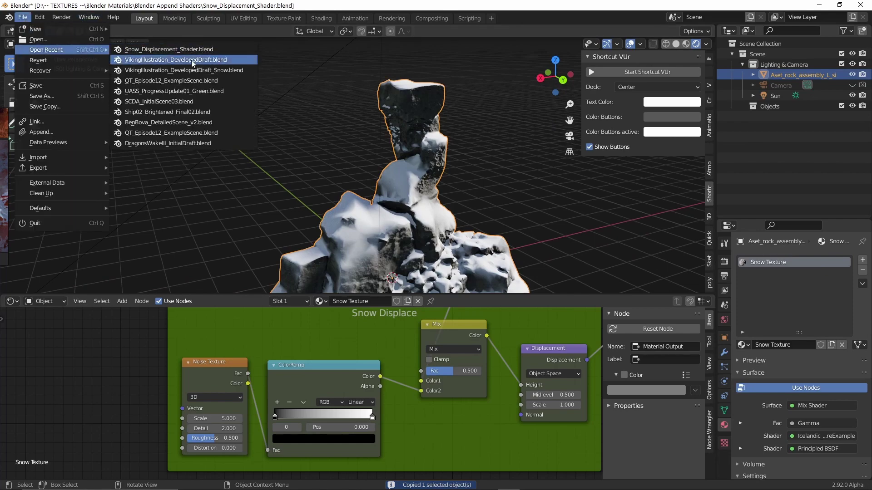
pyautogui.click(175, 59)
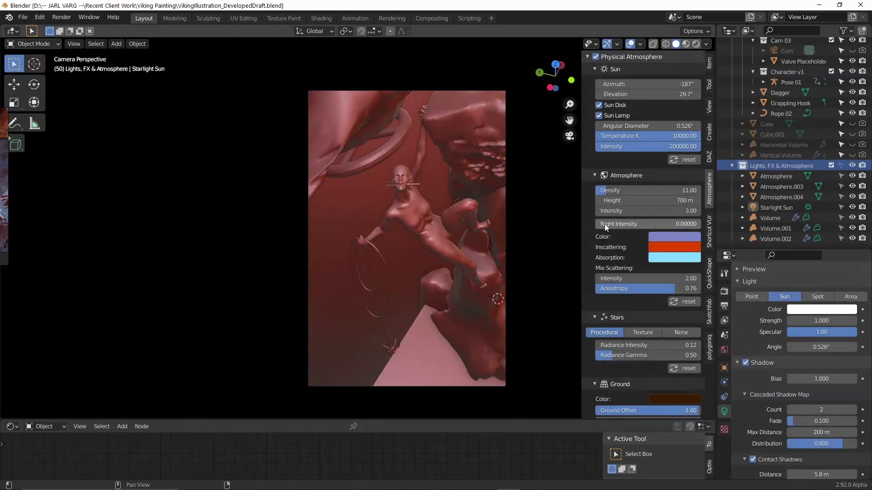
# Step: Paste the copied snowy rock assembly into the Environment collection
pyautogui.scroll(3, 771, 72)
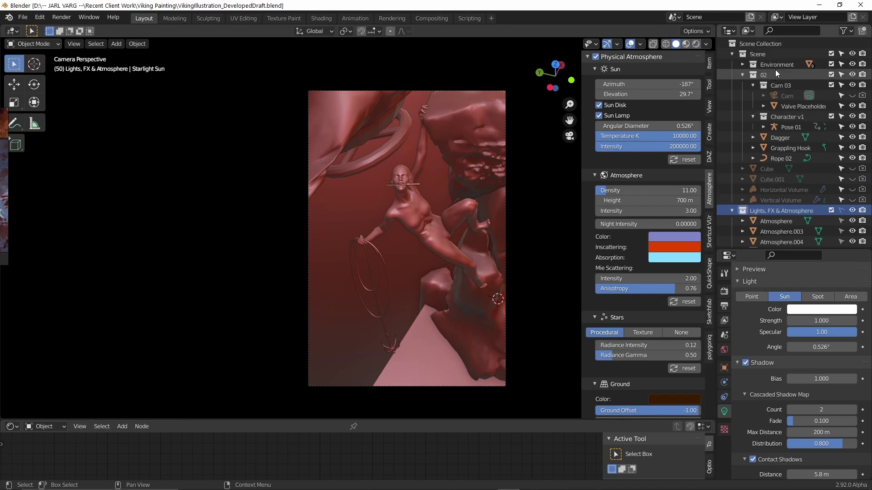
pyautogui.click(775, 72)
pyautogui.click(778, 65)
pyautogui.hotkey('ctrl', 'v')
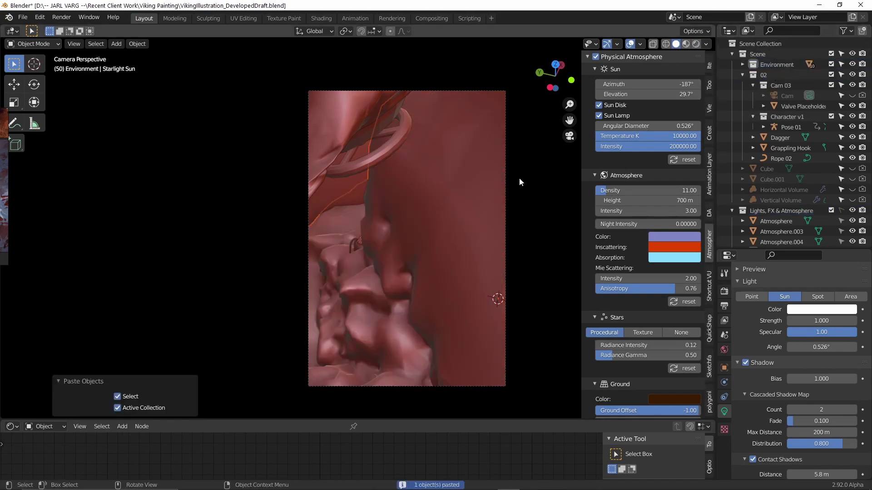
# Step: Scale the pasted snowy rock assembly uniformly to 0.372
pyautogui.press('s')
pyautogui.click(429, 205)
pyautogui.moveTo(427, 206); pyautogui.dragTo(464, 202, button='middle')
pyautogui.scroll(-7, 464, 203)
pyautogui.scroll(2, 501, 156)
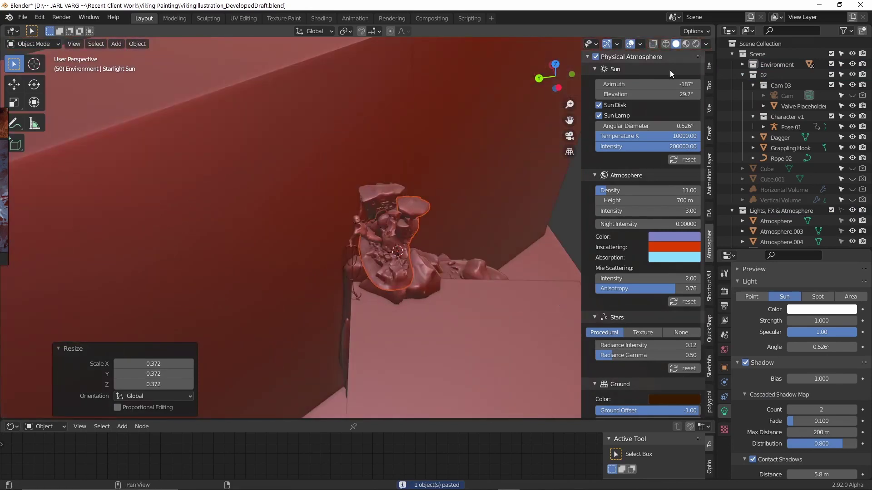
# Step: Switch the viewport to rendered shading and move the snowy rock about -2.5 m along the Y axis, away from the climber's rock
pyautogui.click(695, 44)
pyautogui.press('g')
pyautogui.press('y')
pyautogui.click(465, 228)
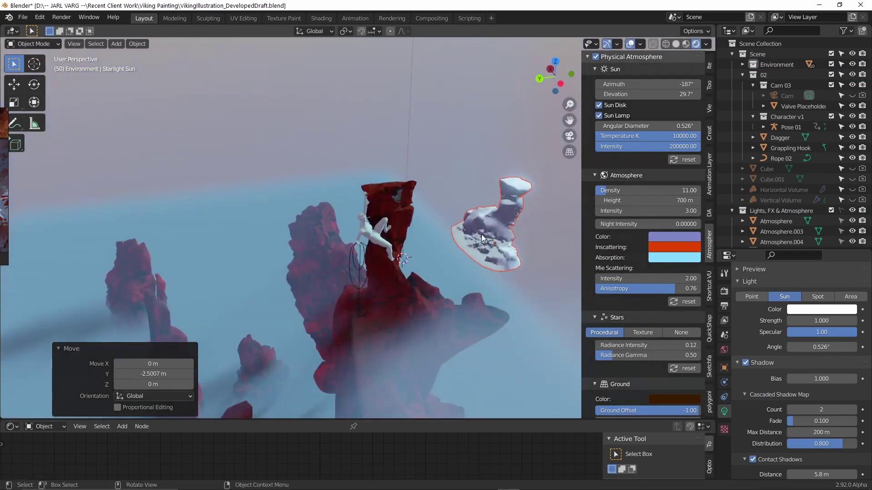
pyautogui.scroll(6, 452, 234)
pyautogui.moveTo(482, 234); pyautogui.dragTo(425, 234, button='middle')
pyautogui.scroll(-4, 448, 233)
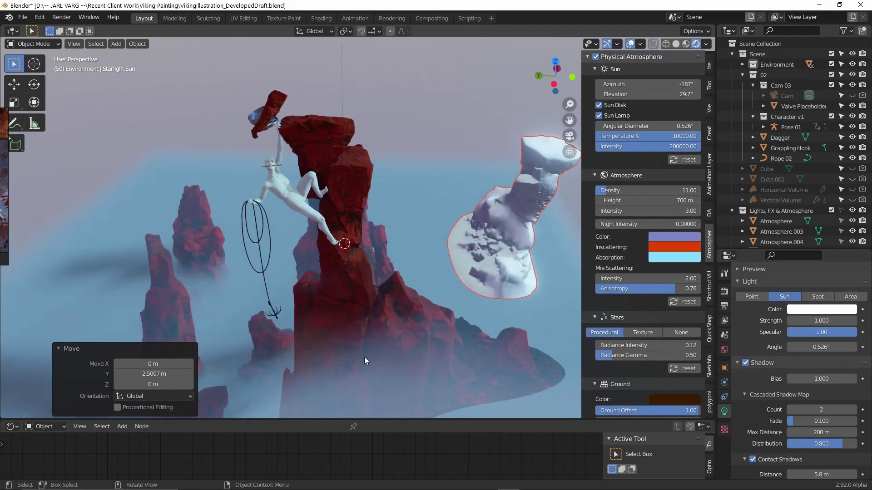
# Step: Enlarge the shader editor, select the snowy rock and examine its Snow Texture material nodes and rock group node
pyautogui.moveTo(365, 420); pyautogui.dragTo(454, 232)
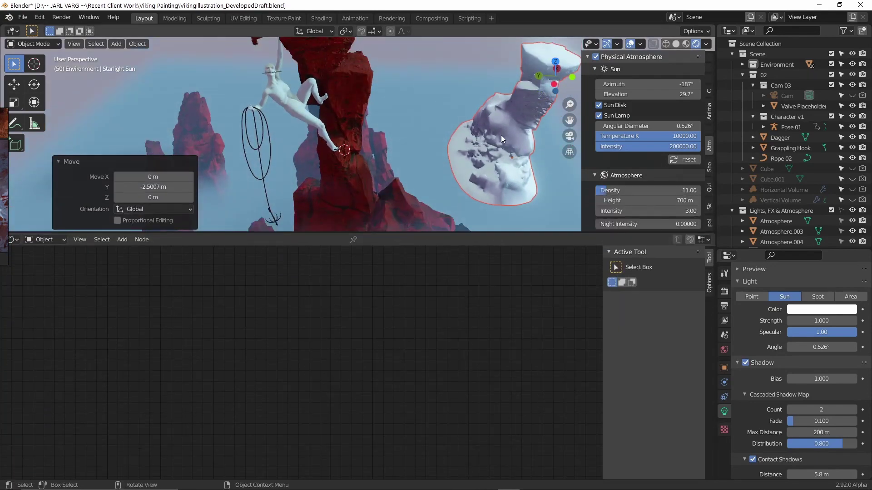
pyautogui.click(501, 135)
pyautogui.scroll(-5, 390, 340)
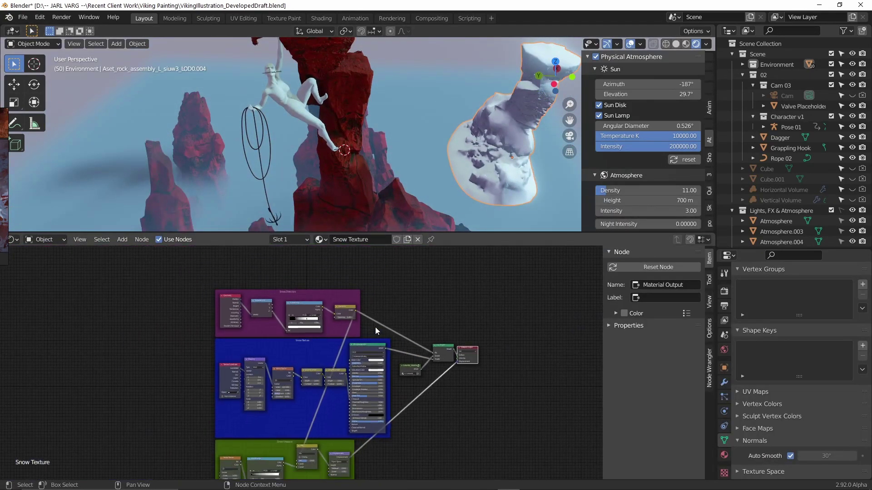
pyautogui.moveTo(375, 327); pyautogui.dragTo(418, 290, button='middle')
pyautogui.scroll(-2, 412, 292)
pyautogui.scroll(4, 439, 324)
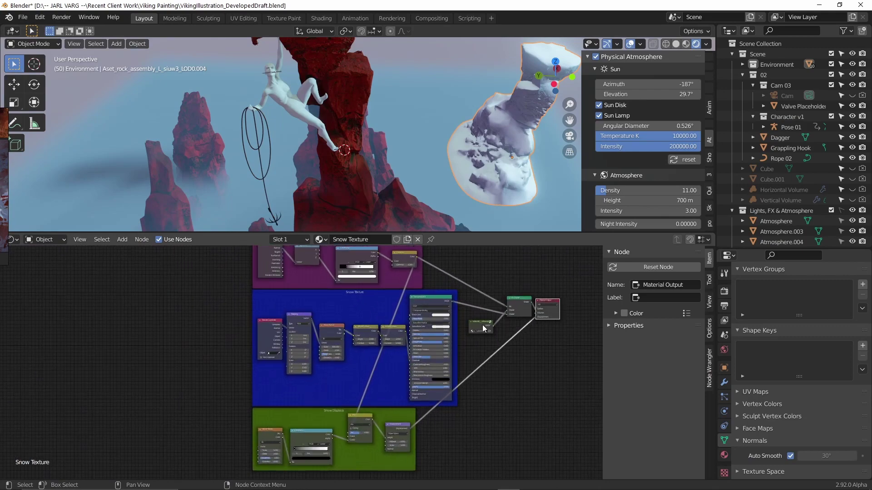
pyautogui.scroll(4, 448, 397)
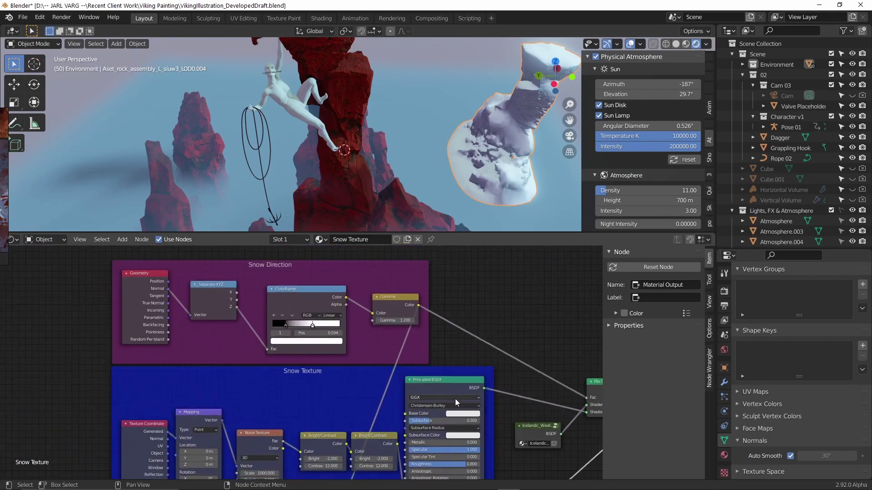
pyautogui.scroll(-2, 455, 399)
pyautogui.click(490, 419)
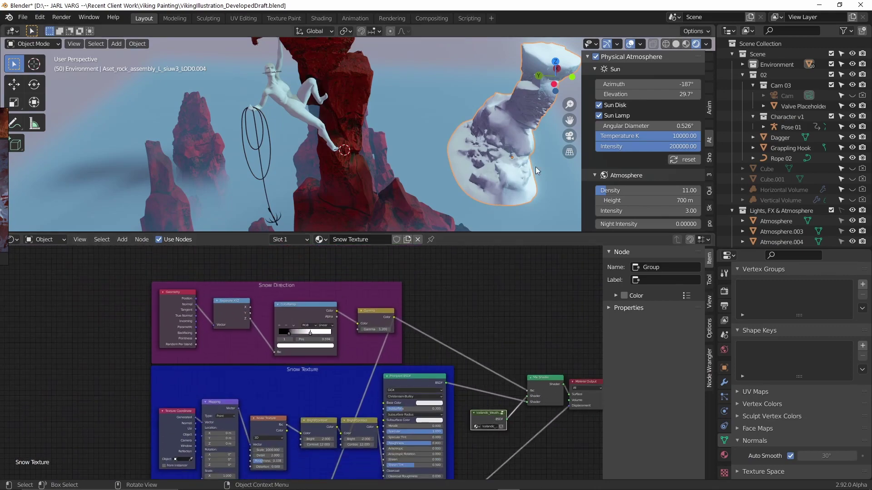
# Step: Copy the Snow Direction, Snow Texture and Snow Displace frames together with the Mix Shader from the Snow Texture material
pyautogui.scroll(-5, 399, 422)
pyautogui.hotkey('ctrl', 'v')
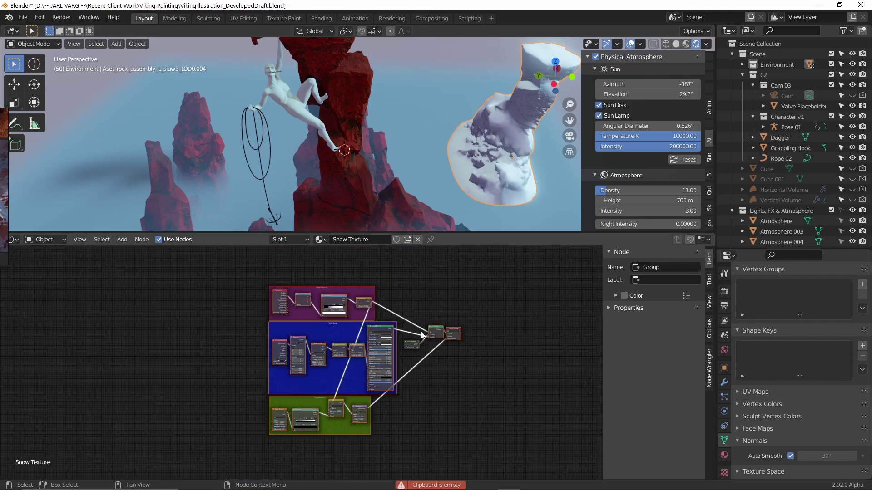
pyautogui.moveTo(236, 275); pyautogui.dragTo(399, 448)
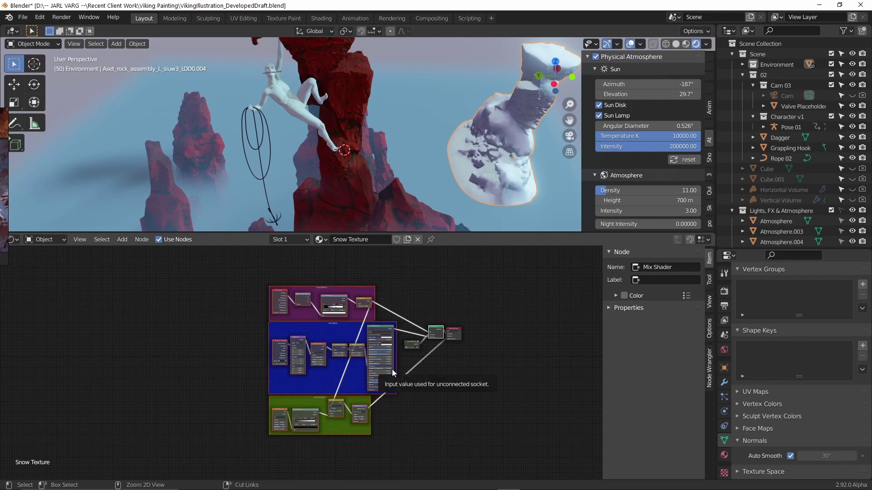
# Step: Paste the snow nodes into the material of the red rock beside the climber, placing them above its existing nodes
pyautogui.click(349, 195)
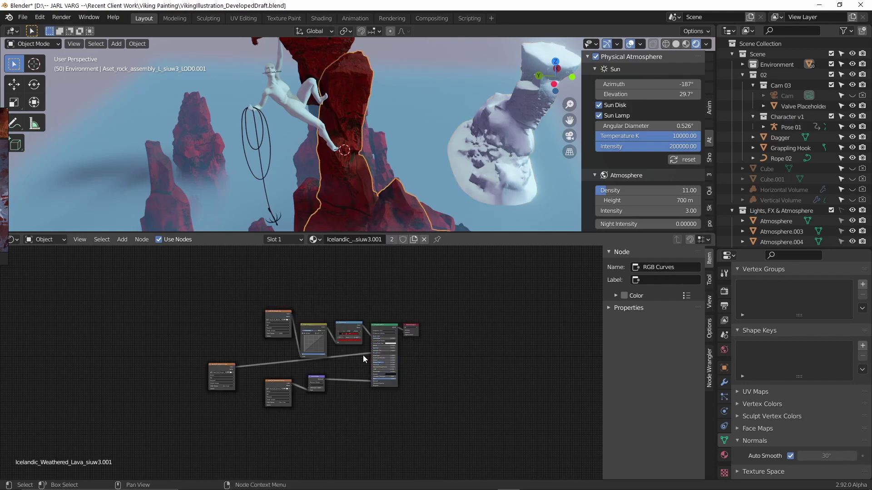
pyautogui.scroll(3, 363, 355)
pyautogui.moveTo(396, 311); pyautogui.dragTo(413, 397, button='middle')
pyautogui.hotkey('ctrl', 'v')
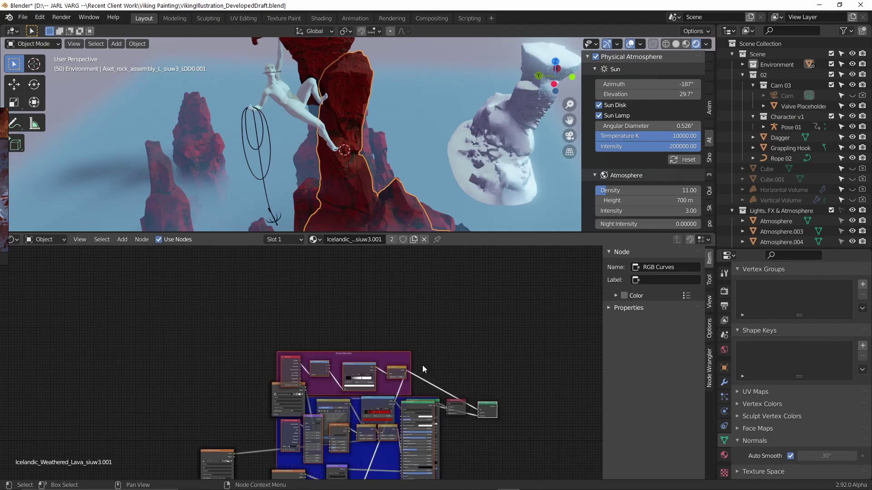
pyautogui.moveTo(435, 409); pyautogui.dragTo(423, 471)
pyautogui.scroll(-1, 452, 391)
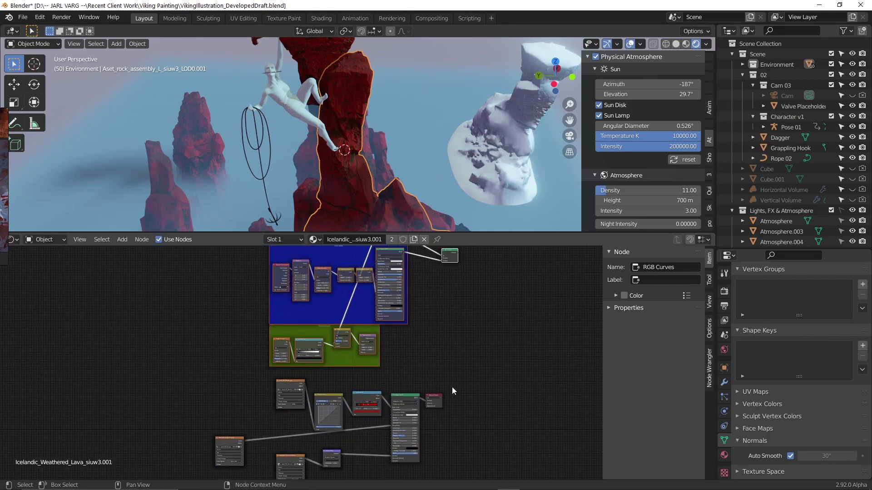
# Step: Group the red rock's original shader nodes, leaving out the Material Output, into a node group named Rock 1
pyautogui.moveTo(443, 424); pyautogui.dragTo(489, 385, button='middle')
pyautogui.scroll(1, 488, 387)
pyautogui.scroll(1, 519, 399)
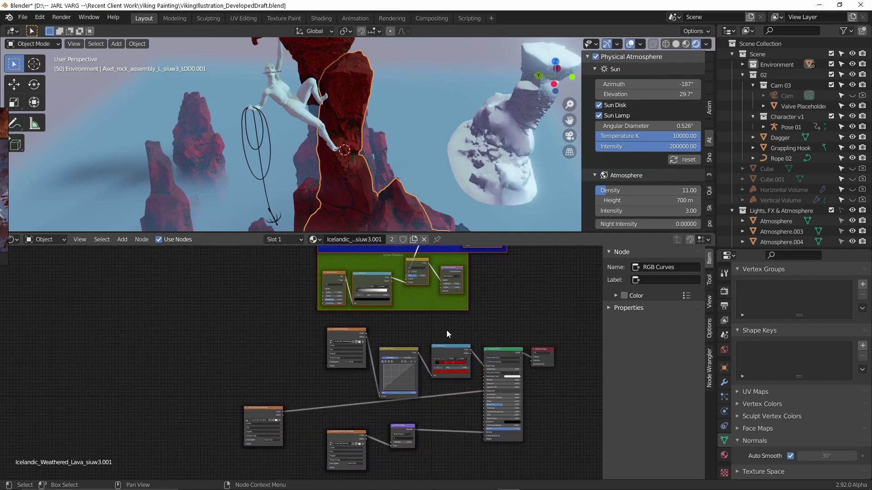
pyautogui.moveTo(549, 426); pyautogui.dragTo(536, 412, button='middle')
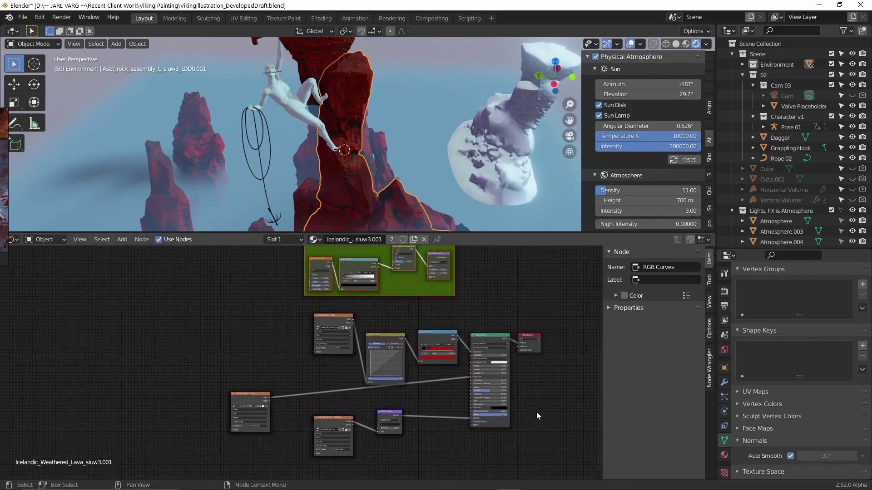
pyautogui.moveTo(220, 311); pyautogui.dragTo(492, 464)
pyautogui.hotkey('ctrl', 'g')
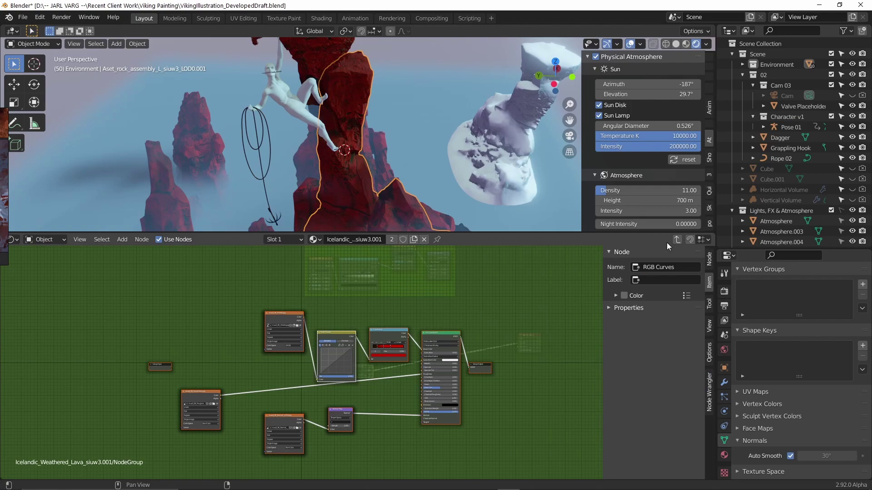
pyautogui.press('Tab')
pyautogui.scroll(4, 343, 372)
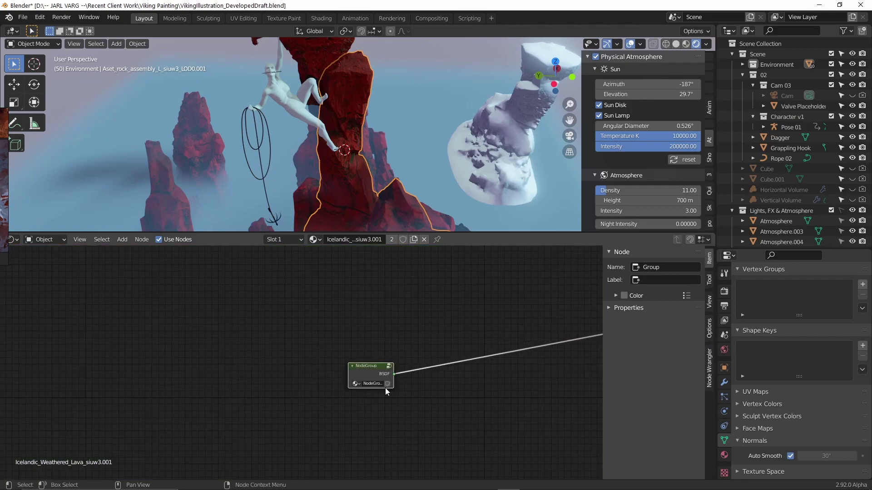
pyautogui.click(380, 385)
pyautogui.write('Rock 1')
pyautogui.press('Return')
# Step: Move the Rock 1 group and the Material Output next to the pasted Mix Shader
pyautogui.scroll(-3, 316, 406)
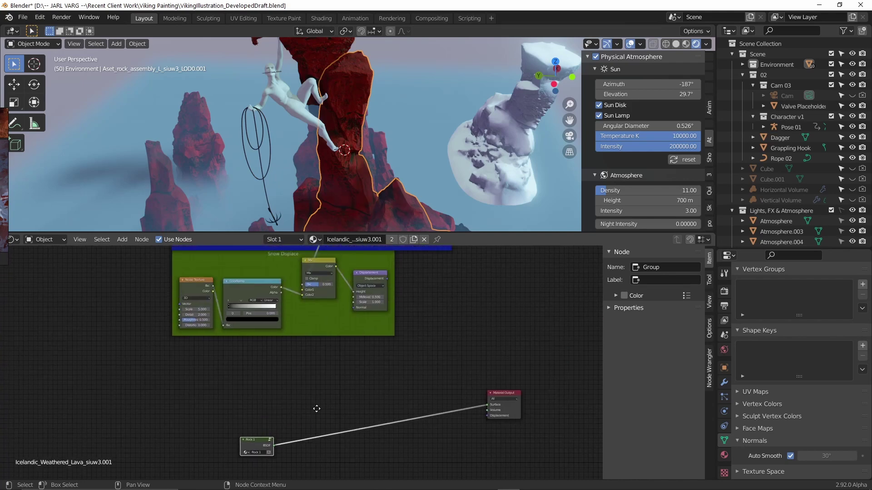
pyautogui.press('g')
pyautogui.click(456, 401)
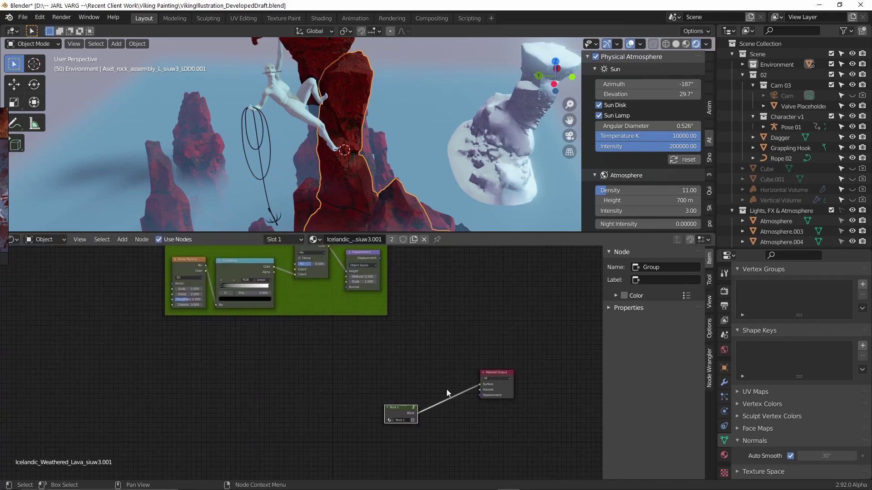
pyautogui.scroll(-5, 300, 356)
pyautogui.moveTo(309, 343); pyautogui.dragTo(330, 369, button='middle')
pyautogui.moveTo(432, 389); pyautogui.dragTo(354, 435)
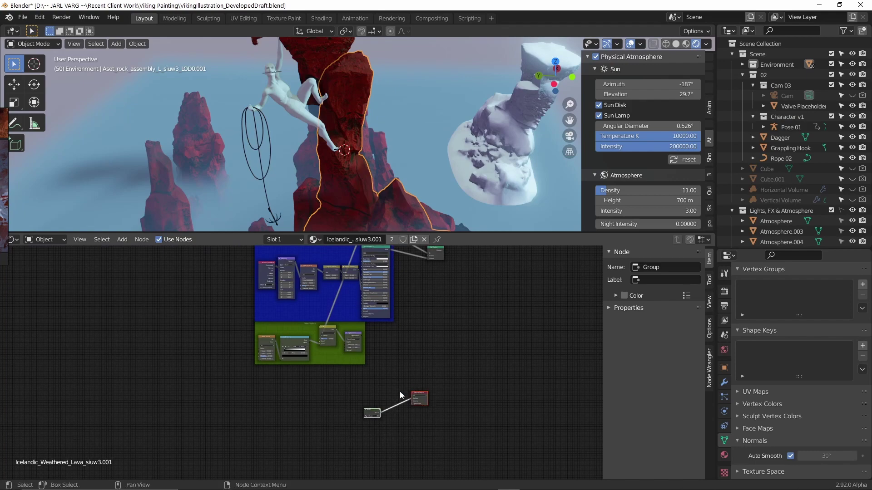
pyautogui.press('g')
pyautogui.click(447, 253)
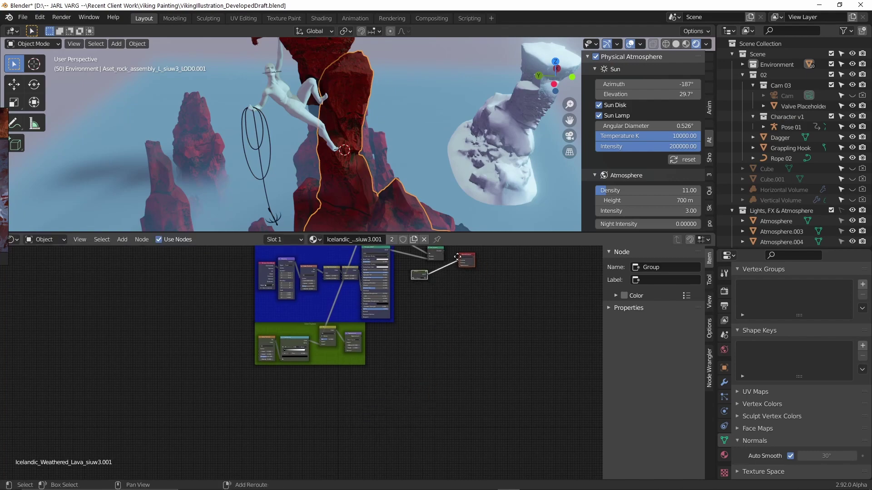
pyautogui.scroll(4, 380, 350)
pyautogui.scroll(1, 380, 350)
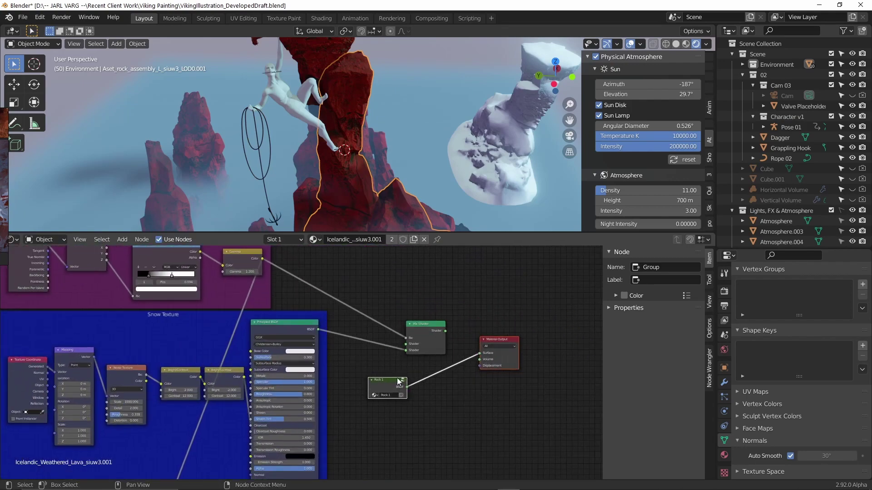
pyautogui.moveTo(398, 384); pyautogui.dragTo(381, 380)
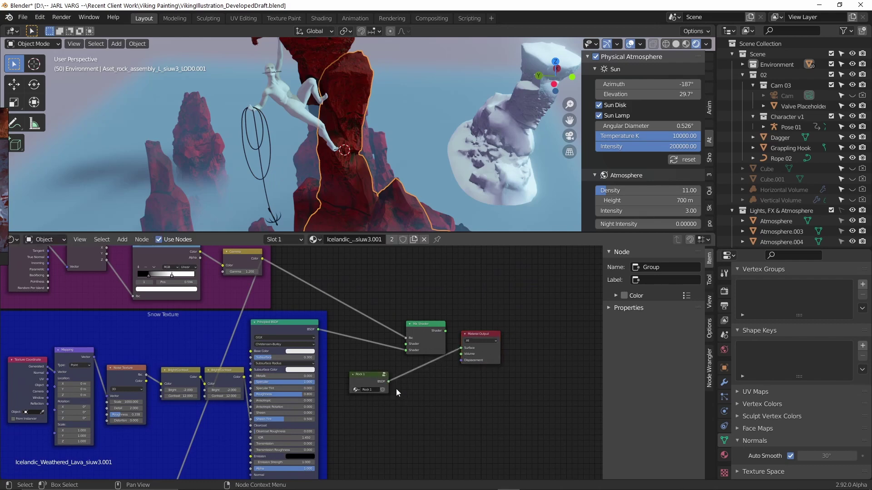
# Step: Connect the Rock 1 group to the Mix Shader and the Mix Shader to the Material Output's Surface, and inspect the snow-covered rock
pyautogui.moveTo(412, 348); pyautogui.dragTo(409, 354)
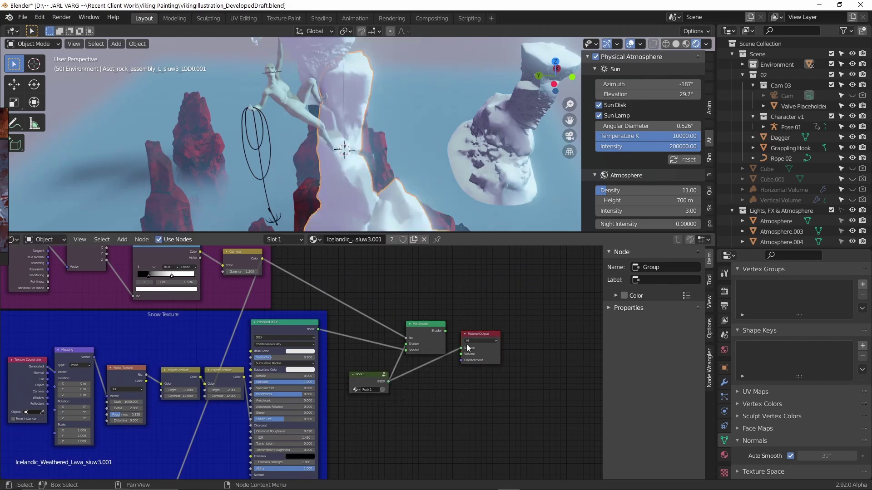
pyautogui.moveTo(461, 348)
pyautogui.mouseDown()
pyautogui.moveTo(453, 359)
pyautogui.moveTo(452, 334)
pyautogui.moveTo(461, 348)
pyautogui.mouseUp()
pyautogui.moveTo(421, 140); pyautogui.dragTo(277, 137, button='middle')
pyautogui.scroll(5, 387, 129)
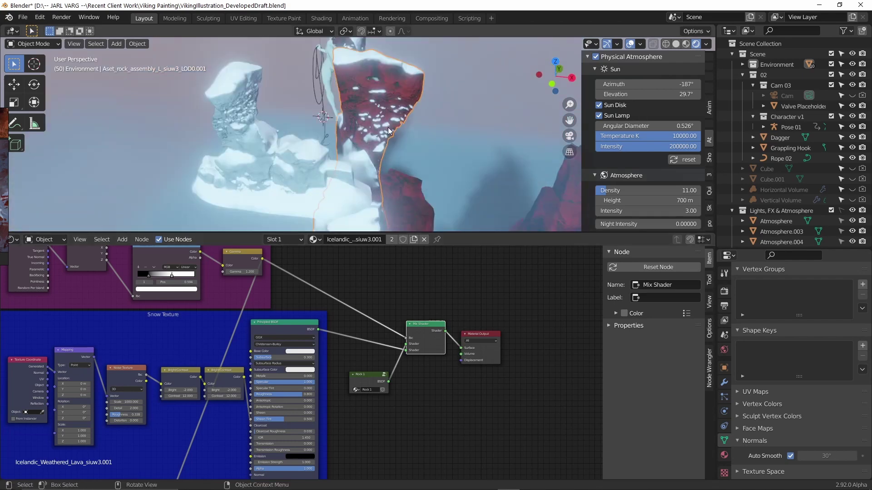
pyautogui.moveTo(389, 132); pyautogui.dragTo(465, 121, button='middle')
pyautogui.scroll(6, 326, 128)
pyautogui.keyDown('shift'); pyautogui.moveTo(338, 119); pyautogui.dragTo(380, 150, button='middle'); pyautogui.keyUp('shift')
# Step: Set the Snow Direction ColorRamp's black stop to position 0.052 and its white stop to 1.000
pyautogui.moveTo(182, 270); pyautogui.dragTo(317, 295, button='middle')
pyautogui.scroll(2, 317, 296)
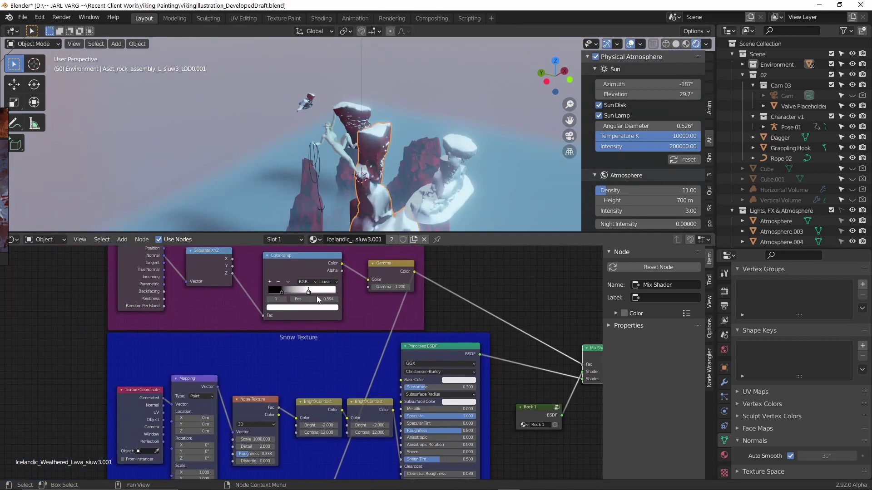
pyautogui.scroll(1, 317, 298)
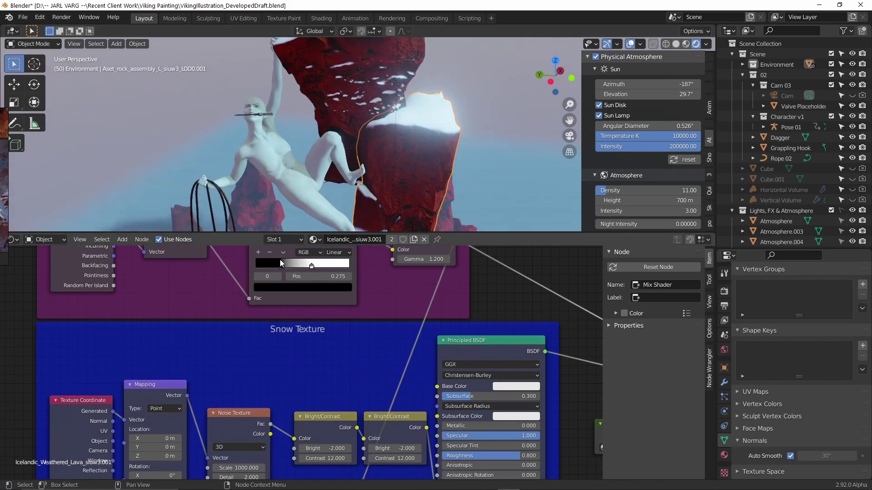
pyautogui.moveTo(274, 259)
pyautogui.mouseDown()
pyautogui.moveTo(253, 263)
pyautogui.moveTo(262, 264)
pyautogui.mouseUp()
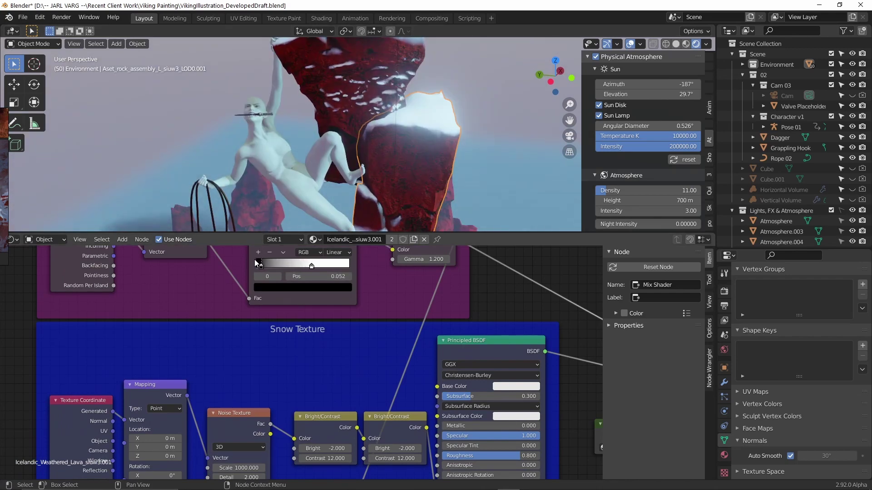
pyautogui.moveTo(312, 269); pyautogui.dragTo(330, 267)
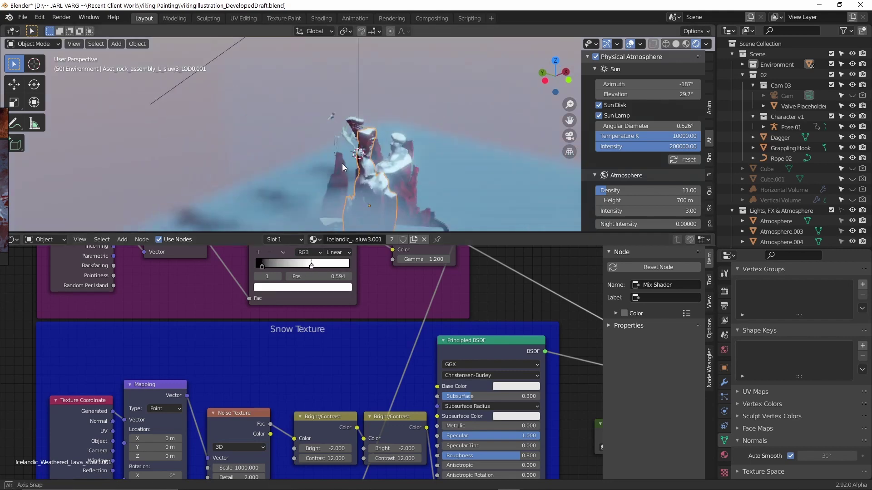
# Step: Select the rock with the Weathered_Icelandic_Lava_sinxD material and group its shader nodes, except the Material Output, as Rock 2
pyautogui.moveTo(342, 164); pyautogui.dragTo(446, 165, button='middle')
pyautogui.scroll(2, 373, 159)
pyautogui.click(427, 166)
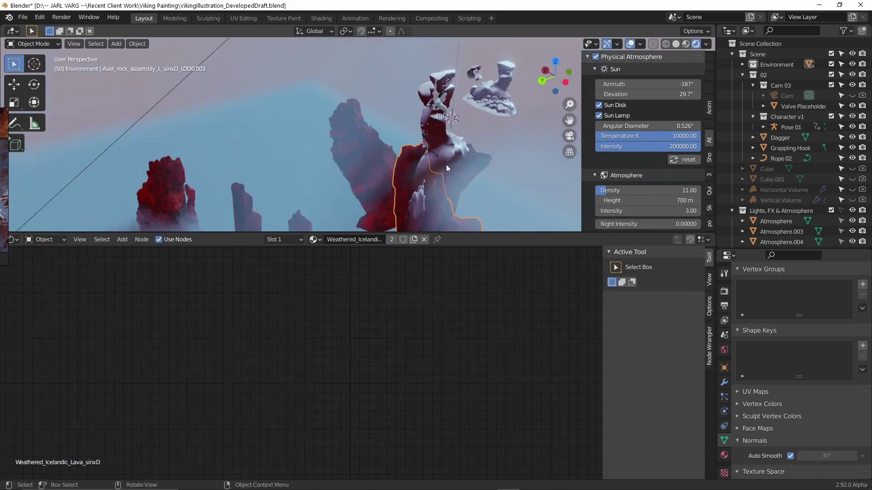
pyautogui.moveTo(380, 320); pyautogui.dragTo(374, 303, button='middle')
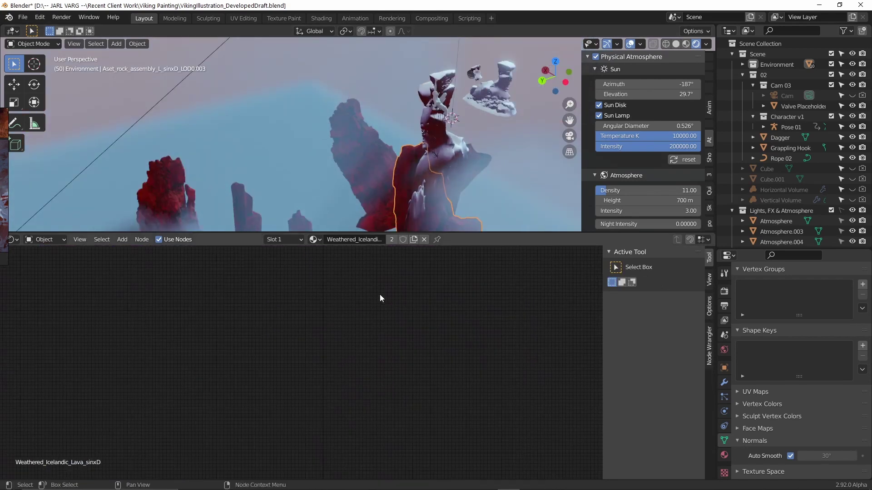
pyautogui.press('Home')
pyautogui.moveTo(183, 285); pyautogui.dragTo(381, 427)
pyautogui.hotkey('ctrl', 'g')
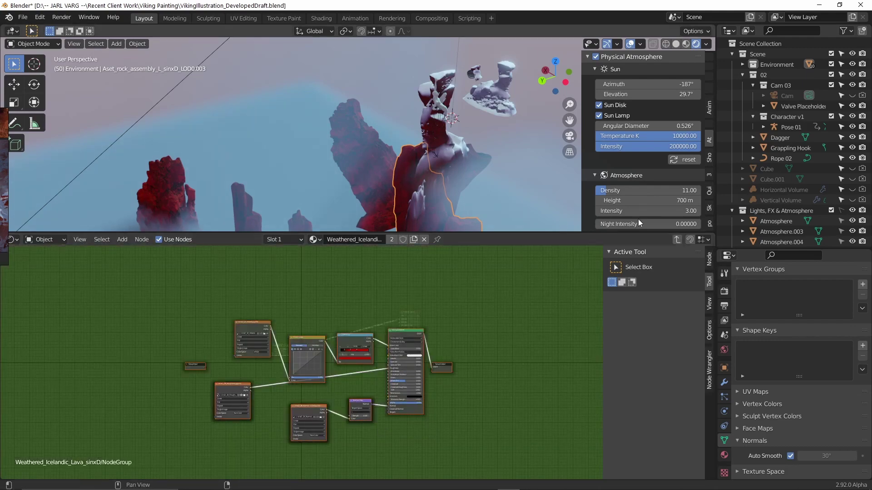
pyautogui.press('Tab')
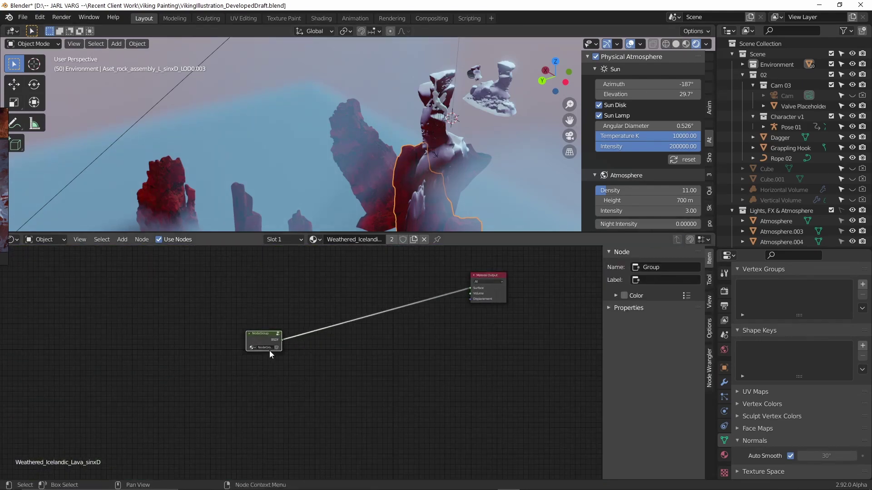
pyautogui.click(271, 347)
pyautogui.write('Rock 2')
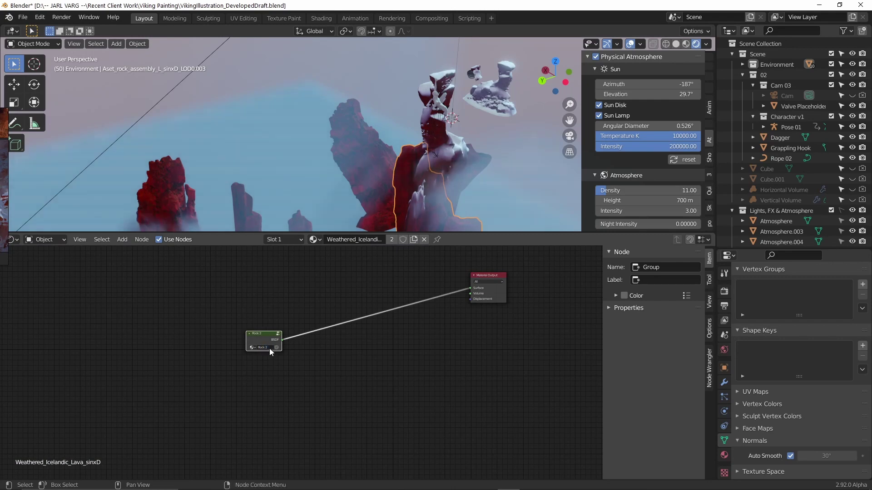
pyautogui.press('Return')
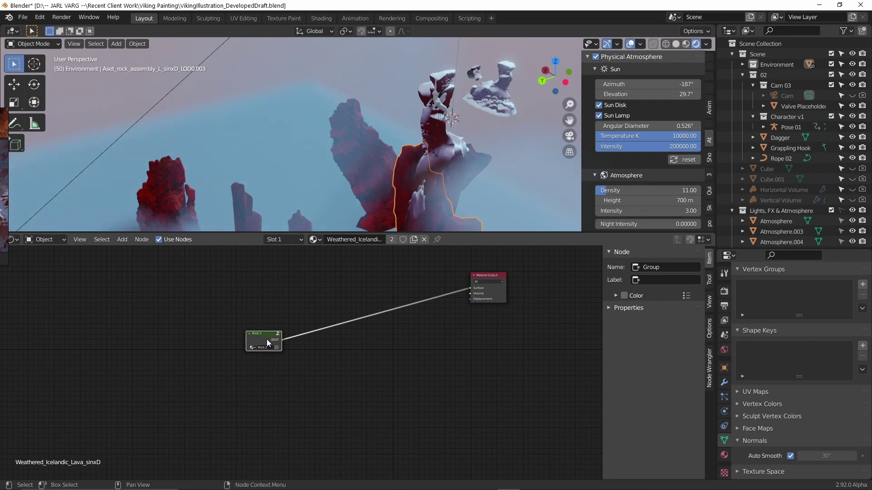
# Step: Move the Rock 2 group next to the Material Output and paste the copied snow nodes beside them
pyautogui.moveTo(266, 339); pyautogui.dragTo(433, 286)
pyautogui.moveTo(442, 338); pyautogui.dragTo(455, 407, button='middle')
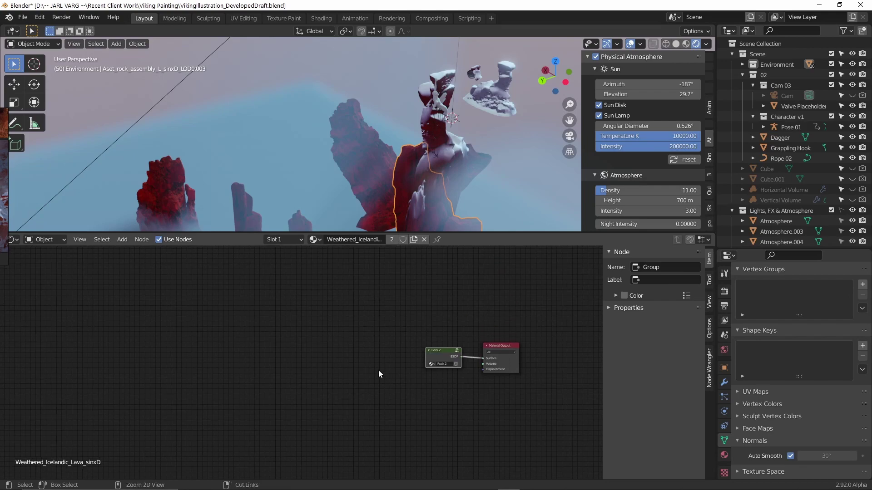
pyautogui.hotkey('ctrl', 'v')
pyautogui.scroll(-4, 402, 353)
pyautogui.press('g')
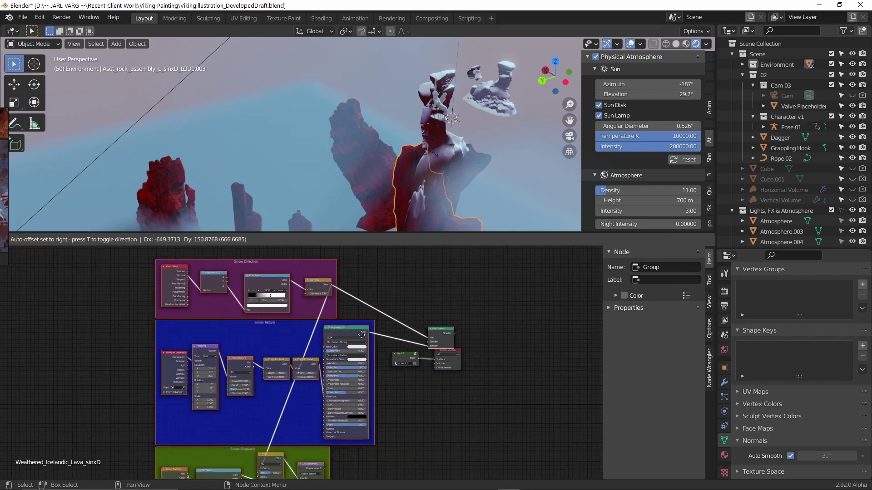
pyautogui.click(434, 336)
pyautogui.scroll(5, 434, 336)
# Step: Connect Rock 2 to the Mix Shader's first Shader input and the Mix Shader to the Material Output's Surface, and inspect the rock
pyautogui.moveTo(454, 336); pyautogui.dragTo(401, 386, button='middle')
pyautogui.scroll(7, 401, 386)
pyautogui.click(445, 422)
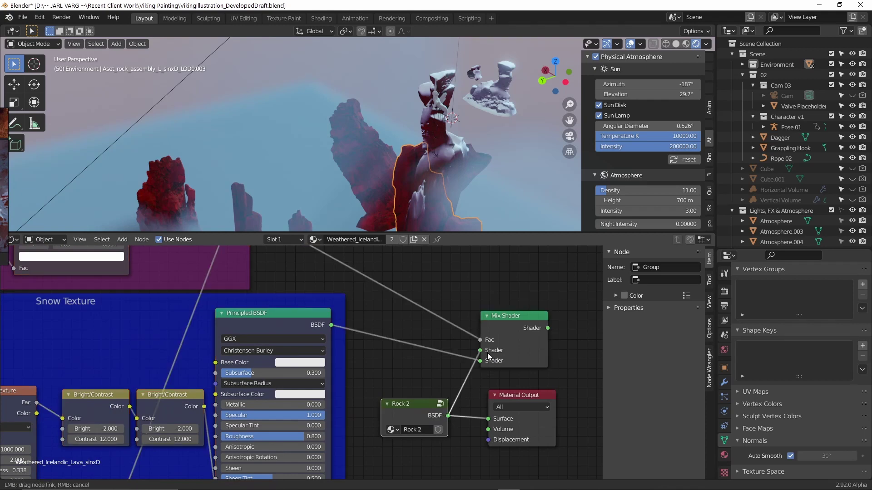
pyautogui.moveTo(487, 353); pyautogui.dragTo(483, 360)
pyautogui.click(551, 410)
pyautogui.moveTo(551, 411); pyautogui.dragTo(385, 394, button='middle')
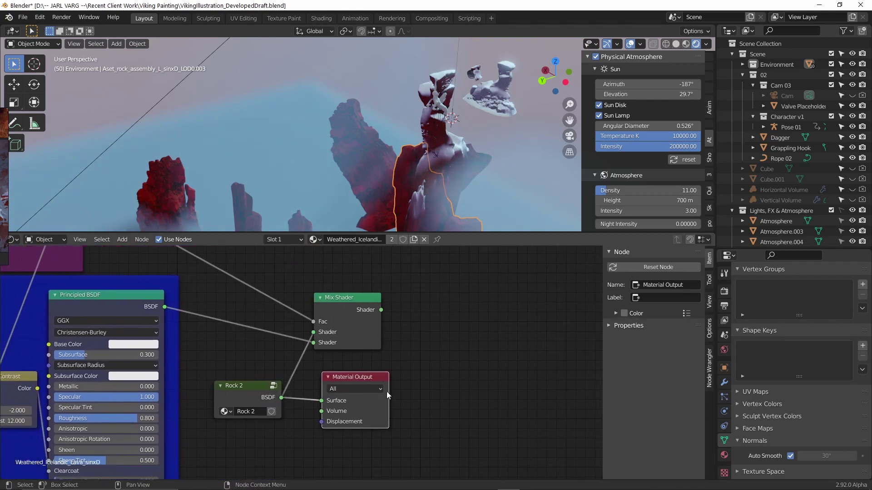
pyautogui.moveTo(385, 394); pyautogui.dragTo(503, 363)
pyautogui.moveTo(381, 310); pyautogui.dragTo(438, 369)
pyautogui.moveTo(412, 181); pyautogui.dragTo(393, 164, button='middle')
pyautogui.scroll(2, 396, 177)
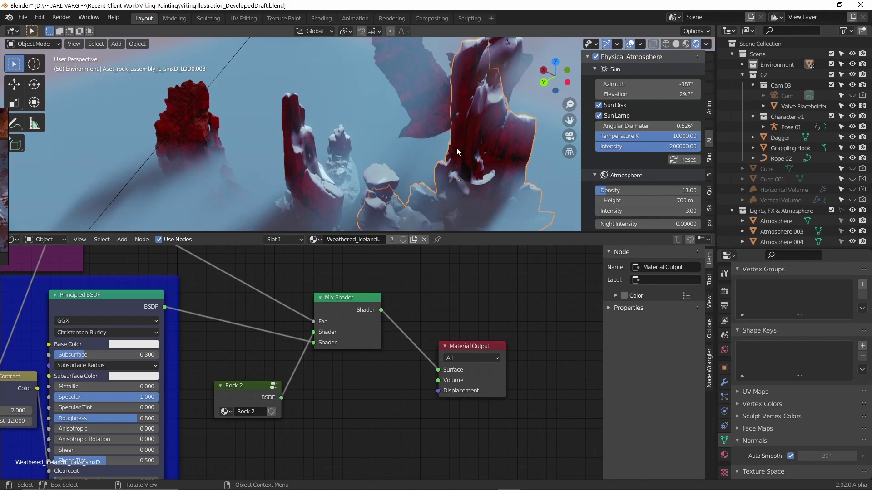
pyautogui.moveTo(457, 151); pyautogui.dragTo(412, 161, button='middle')
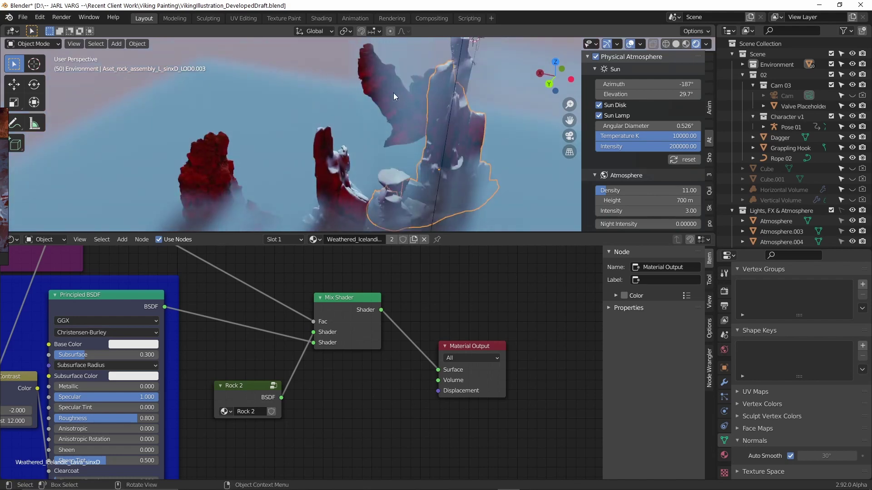
# Step: Select the cliff rock with the Icelandic_Lava_siExJ material and group its shader nodes, except the Material Output, as Rock 3
pyautogui.click(397, 123)
pyautogui.scroll(-2, 397, 136)
pyautogui.scroll(-7, 404, 309)
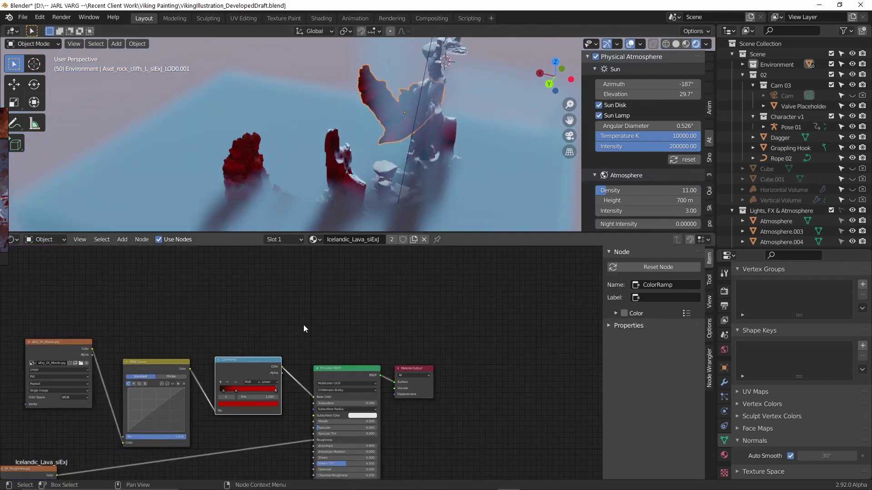
pyautogui.moveTo(218, 352); pyautogui.dragTo(397, 293, button='middle')
pyautogui.scroll(-2, 363, 297)
pyautogui.moveTo(220, 282); pyautogui.dragTo(487, 457)
pyautogui.hotkey('ctrl', 'g')
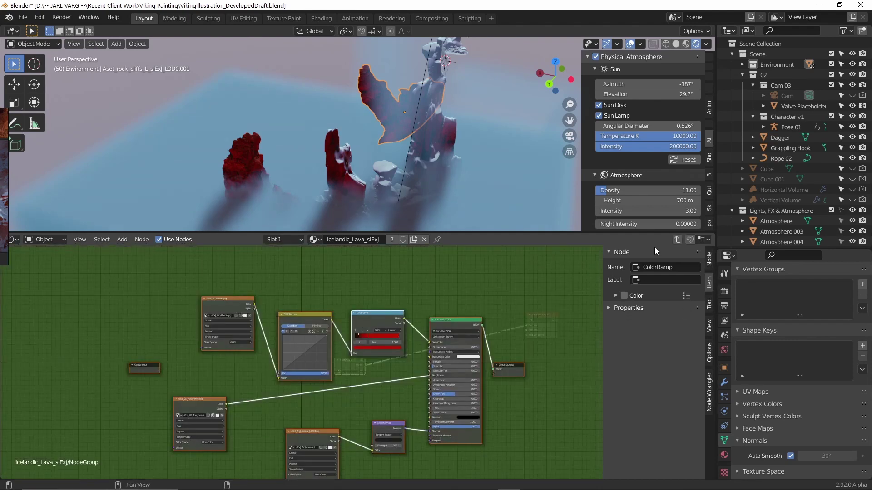
pyautogui.click(677, 240)
pyautogui.scroll(4, 403, 381)
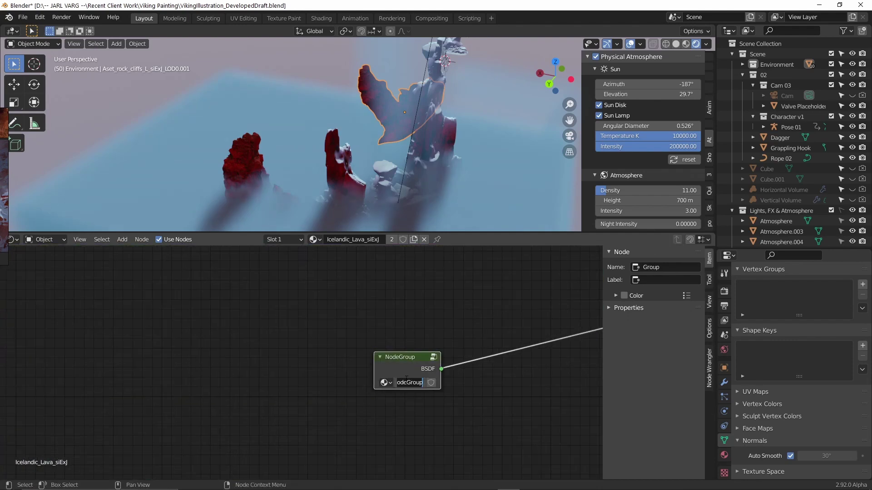
pyautogui.write('3')
pyautogui.press('Return')
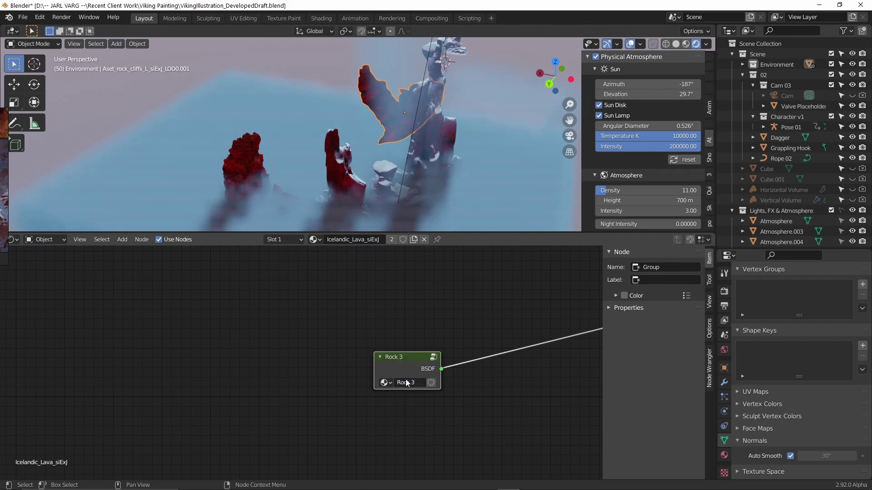
# Step: Move the Rock 3 group beside the Material Output and paste the copied snow nodes next to them
pyautogui.scroll(-4, 452, 338)
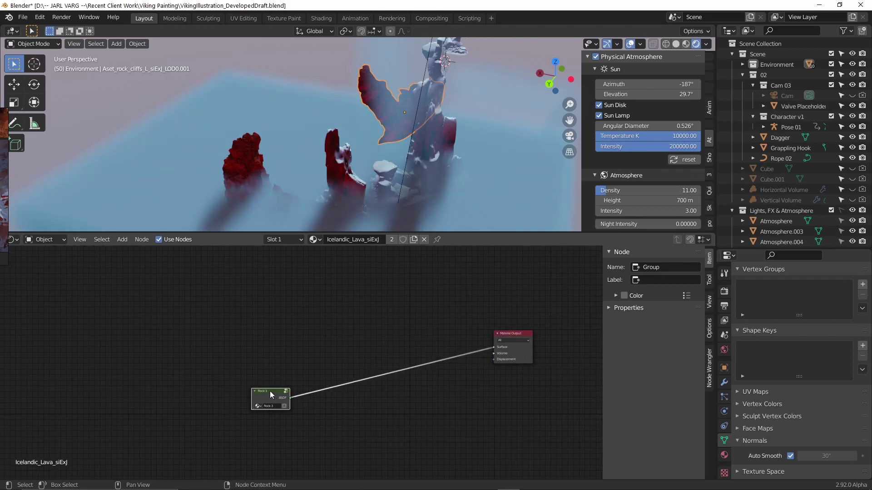
pyautogui.moveTo(271, 399); pyautogui.dragTo(415, 357)
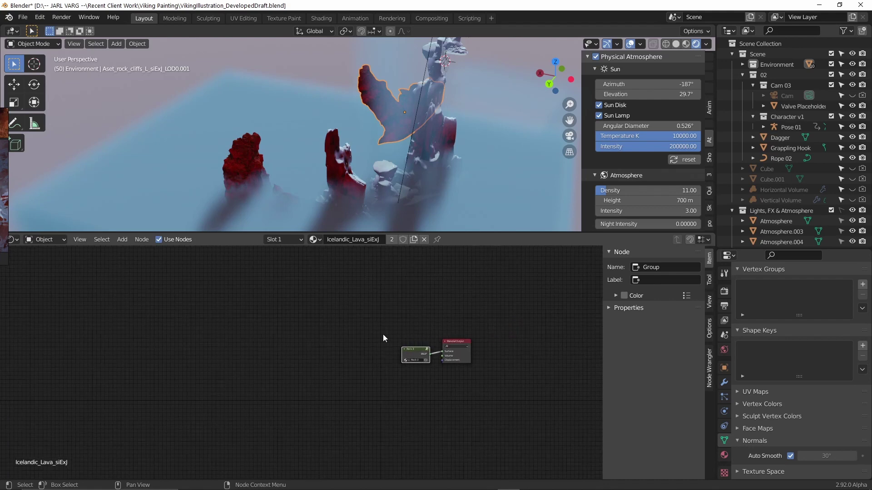
pyautogui.hotkey('ctrl', 'z')
pyautogui.press('g')
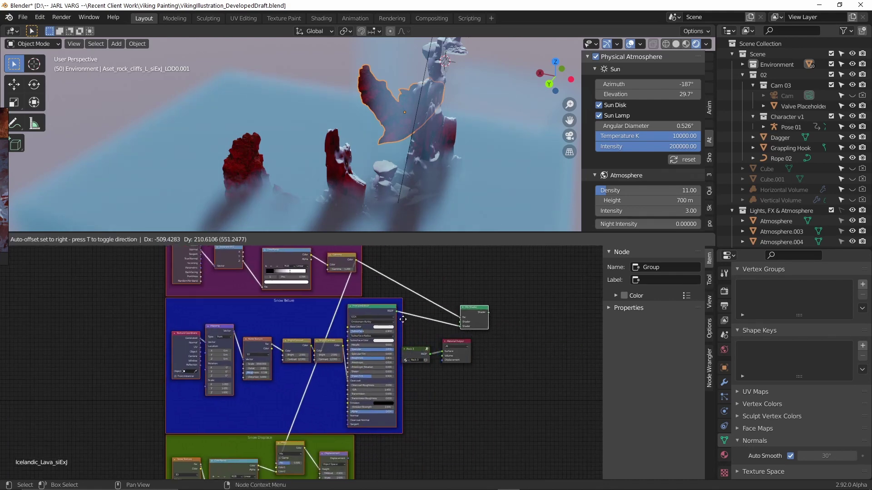
pyautogui.click(393, 321)
pyautogui.scroll(5, 509, 343)
# Step: Connect Rock 3 to the Mix Shader's first Shader input and route the Mix Shader into the Material Output's Surface
pyautogui.moveTo(512, 342); pyautogui.dragTo(357, 358, button='middle')
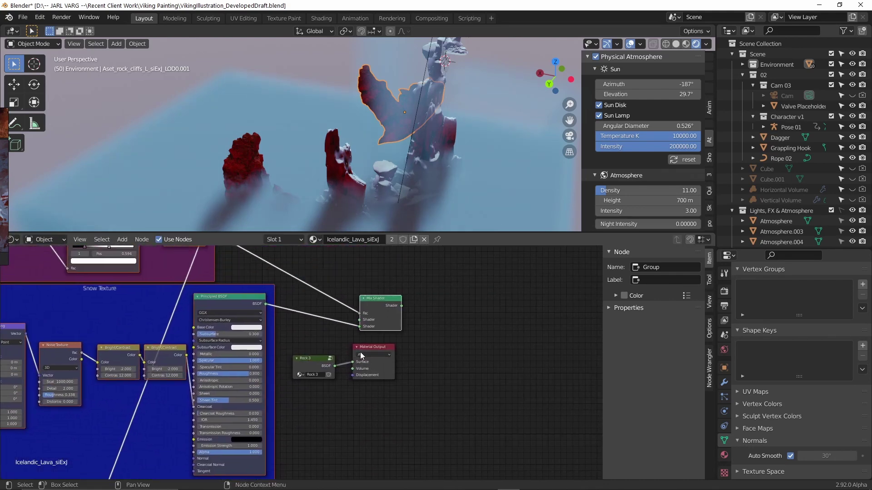
pyautogui.scroll(3, 357, 361)
pyautogui.moveTo(344, 367); pyautogui.dragTo(517, 311)
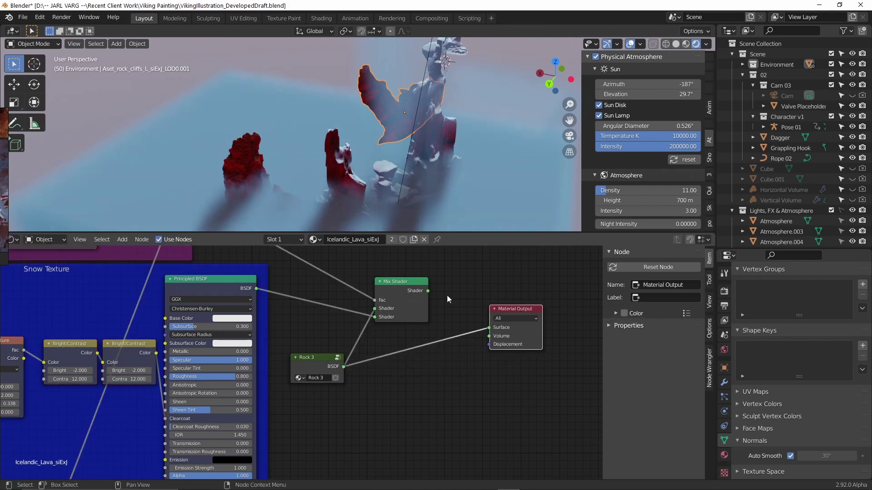
pyautogui.moveTo(428, 291); pyautogui.dragTo(489, 328)
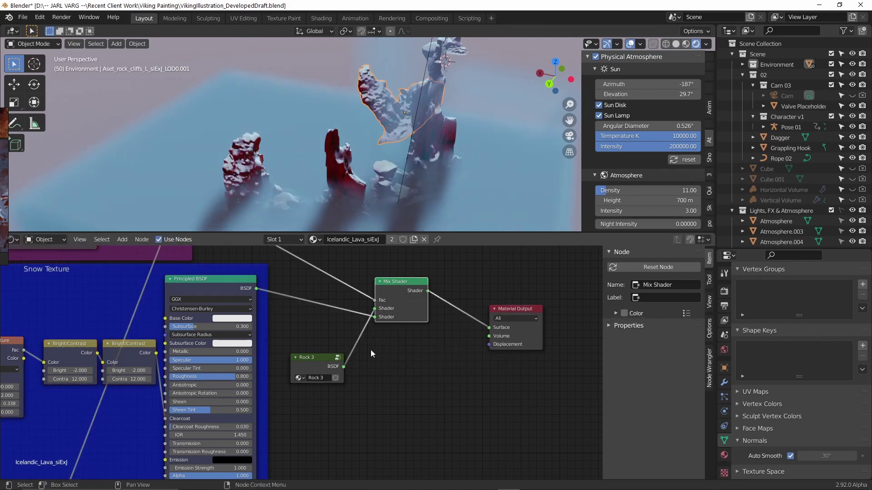
# Step: Switch to the camera view, enlarge the viewport and fit the frame to examine the snow on the rocks
pyautogui.moveTo(405, 138); pyautogui.dragTo(327, 141, button='middle')
pyautogui.press('KP_0')
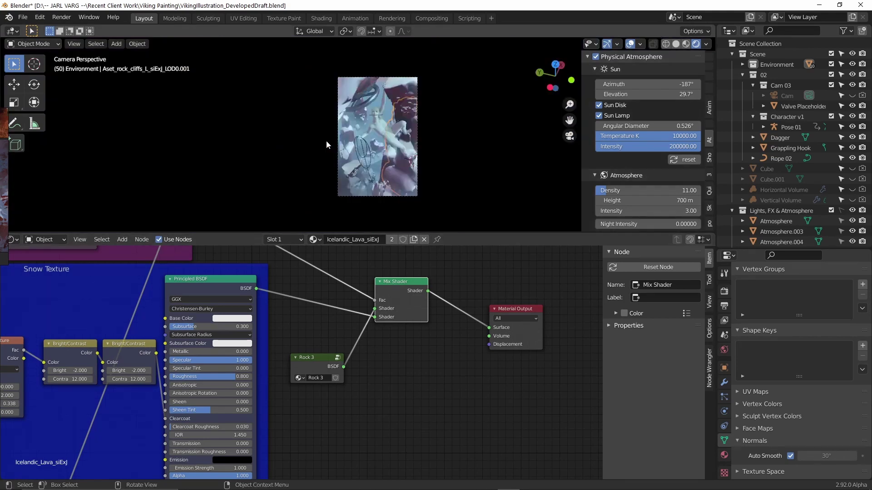
pyautogui.moveTo(433, 233); pyautogui.dragTo(442, 404)
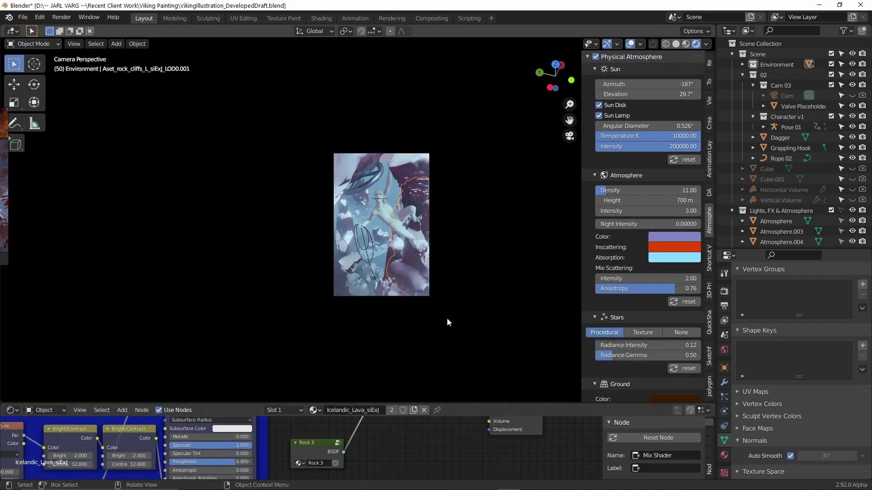
pyautogui.press('Home')
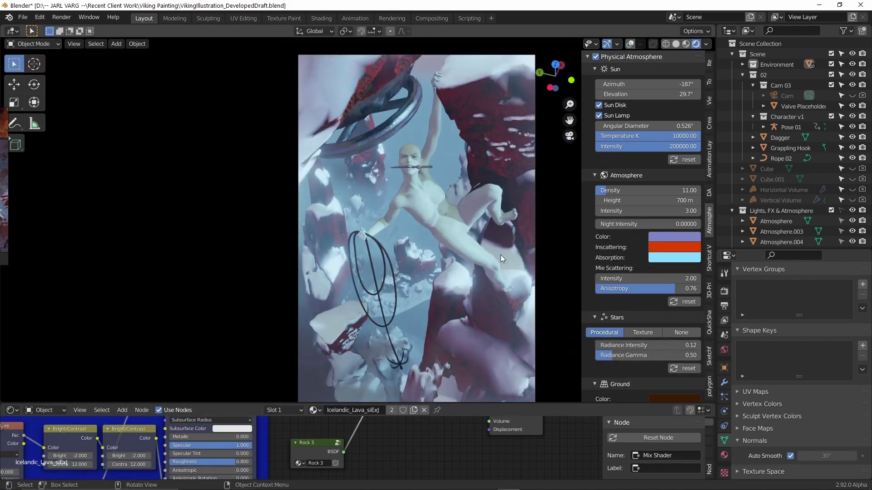
pyautogui.keyDown('shift'); pyautogui.moveTo(501, 255); pyautogui.dragTo(476, 201, button='middle'); pyautogui.keyUp('shift')
pyautogui.scroll(-1, 476, 201)
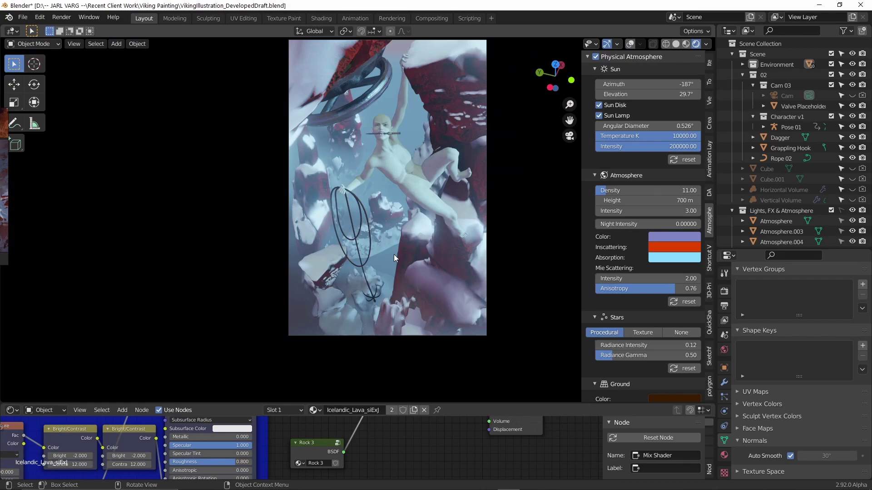
# Step: Select the Volume object in Lights, FX & Atmosphere, give it a new material and enlarge the shader editor
pyautogui.scroll(-3, 768, 223)
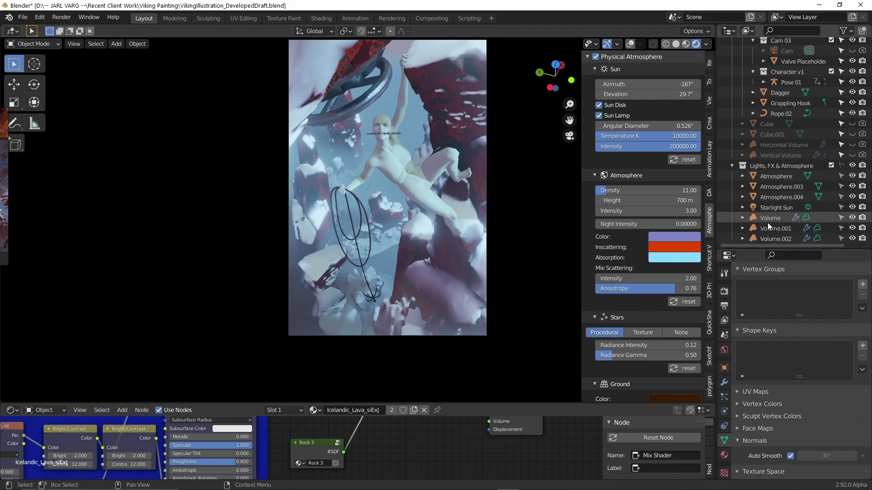
pyautogui.click(775, 217)
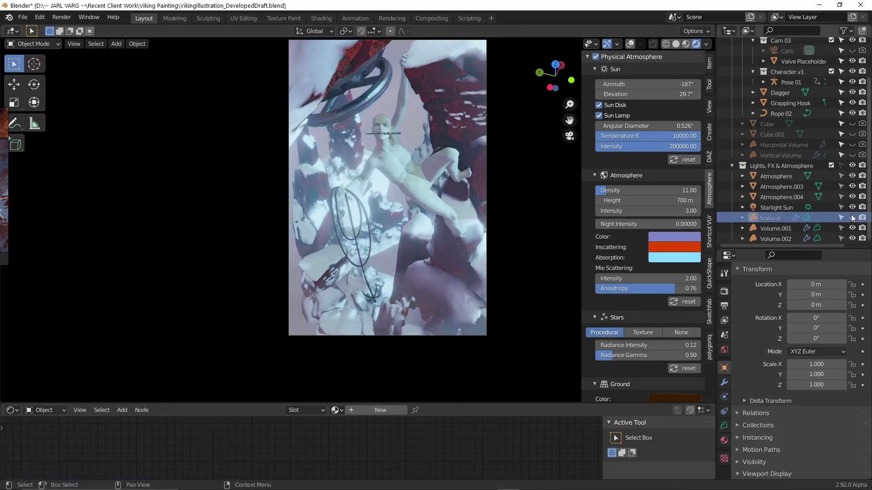
pyautogui.scroll(-2, 762, 375)
pyautogui.click(724, 441)
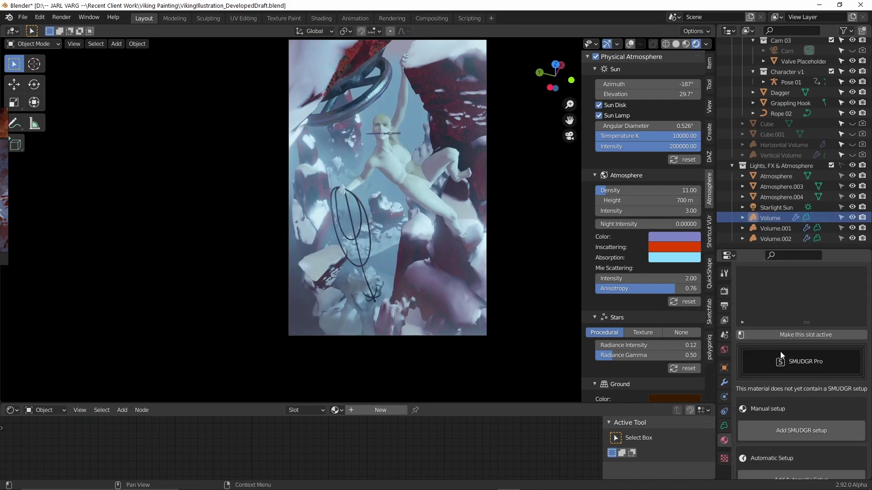
pyautogui.scroll(1, 780, 350)
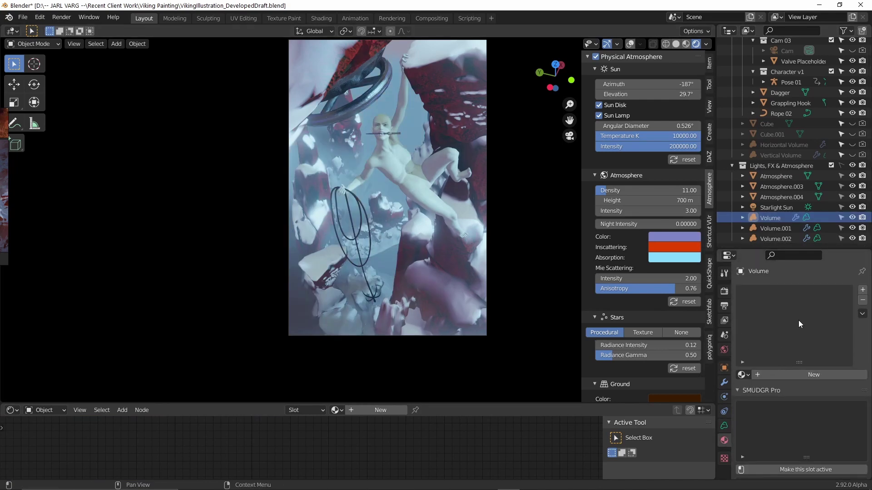
pyautogui.click(802, 378)
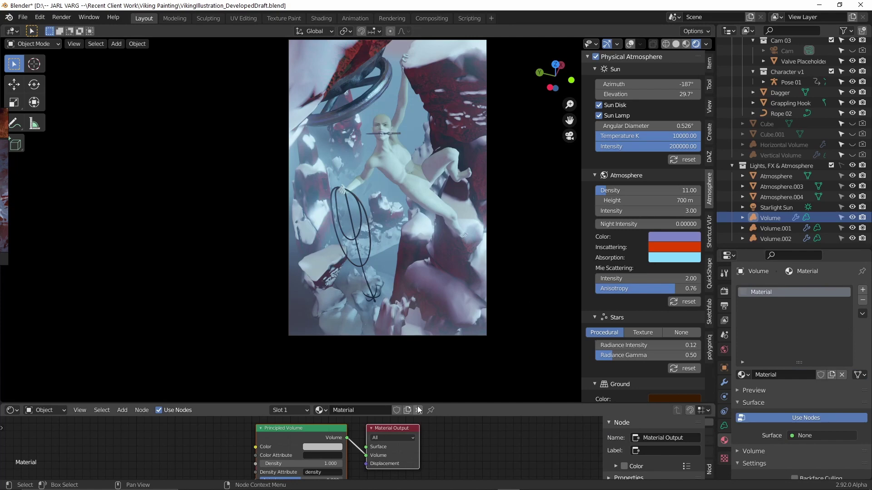
pyautogui.moveTo(418, 404); pyautogui.dragTo(451, 306)
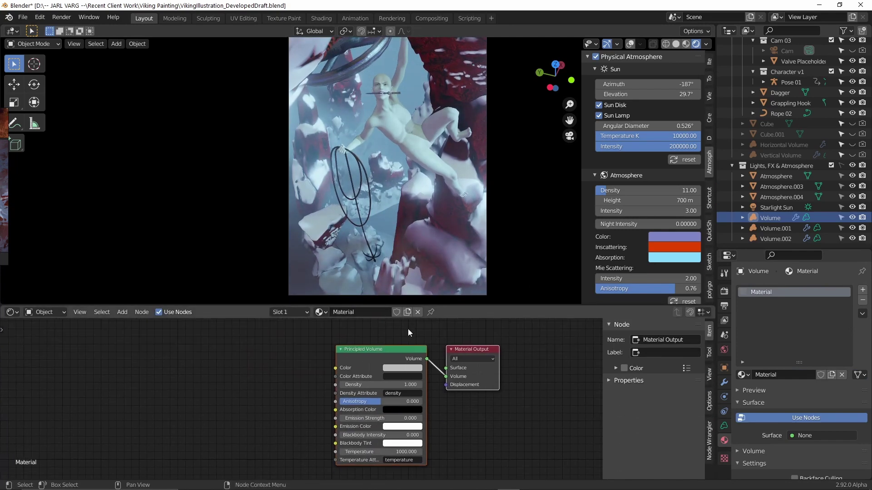
# Step: Bring the snowy red-rock reference beside the render and set the Principled Volume color to H 0.571, S 0.160, V 0.485
pyautogui.scroll(2, 427, 339)
pyautogui.click(418, 372)
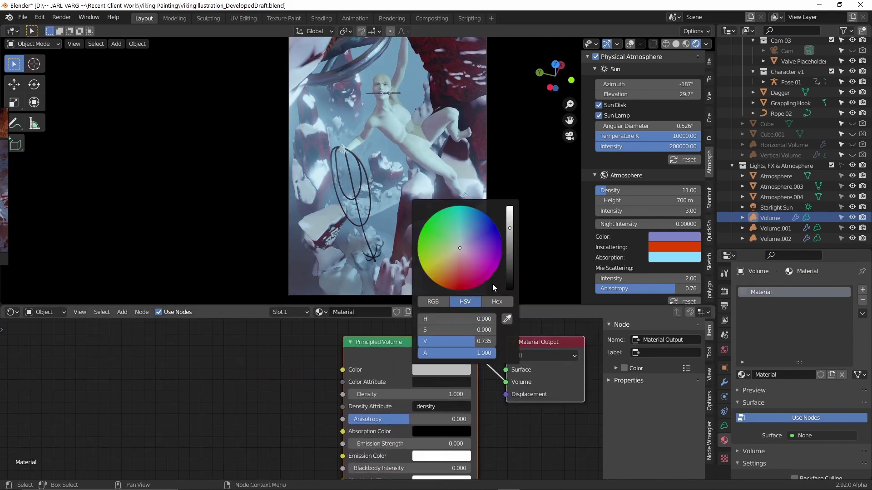
pyautogui.moveTo(509, 230)
pyautogui.mouseDown()
pyautogui.moveTo(510, 207)
pyautogui.moveTo(510, 239)
pyautogui.mouseUp()
pyautogui.moveTo(1, 175); pyautogui.dragTo(203, 195, button='right')
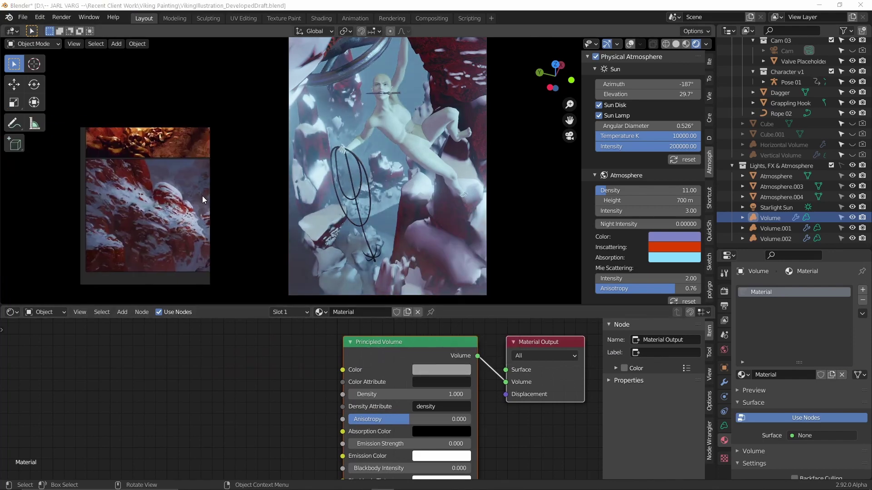
pyautogui.scroll(2, 203, 195)
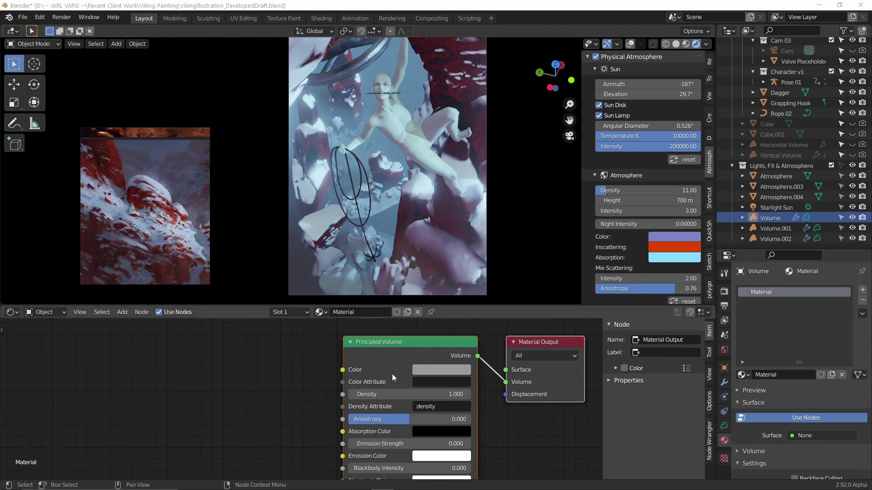
pyautogui.click(432, 371)
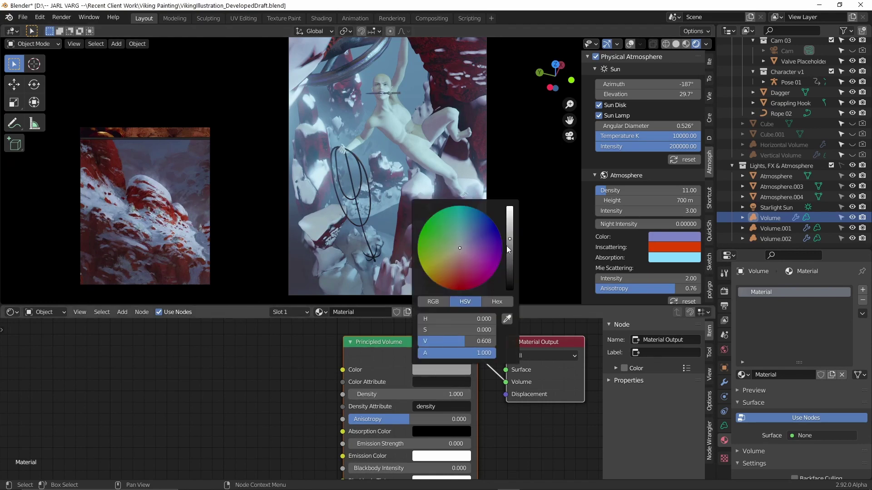
pyautogui.moveTo(471, 251)
pyautogui.mouseDown()
pyautogui.moveTo(463, 242)
pyautogui.moveTo(510, 244)
pyautogui.mouseUp()
pyautogui.scroll(-1, 480, 239)
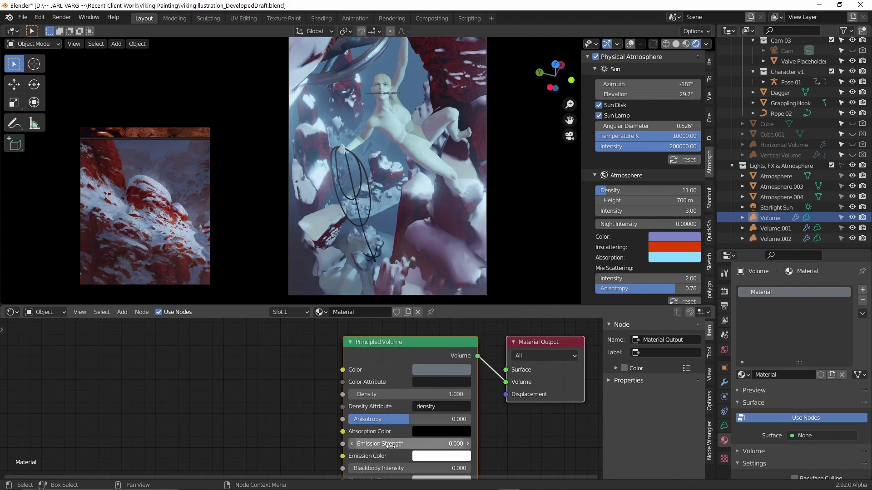
# Step: Set the Principled Volume's density to 4.900
pyautogui.scroll(2, 412, 388)
pyautogui.moveTo(402, 362); pyautogui.dragTo(504, 362)
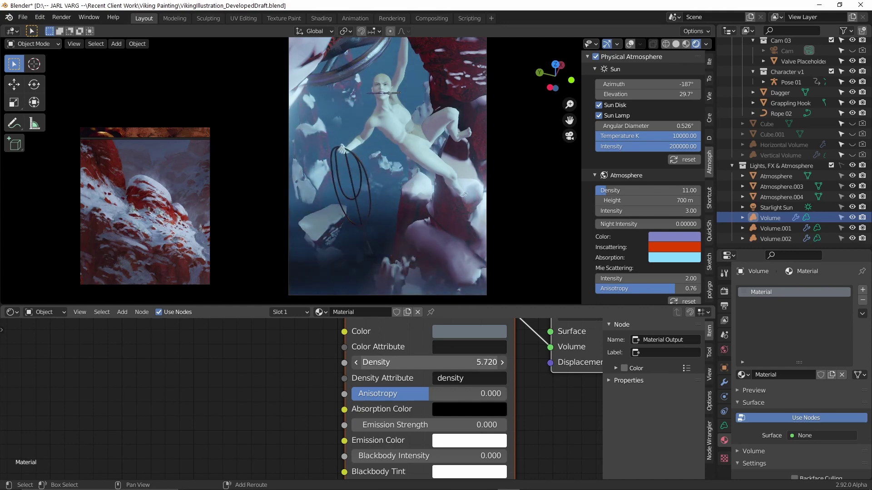
pyautogui.press('Escape')
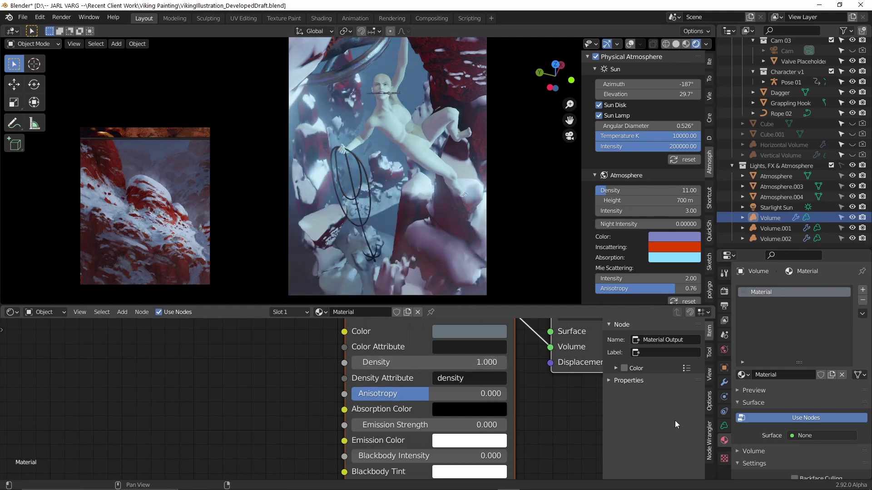
pyautogui.moveTo(431, 362); pyautogui.dragTo(449, 363)
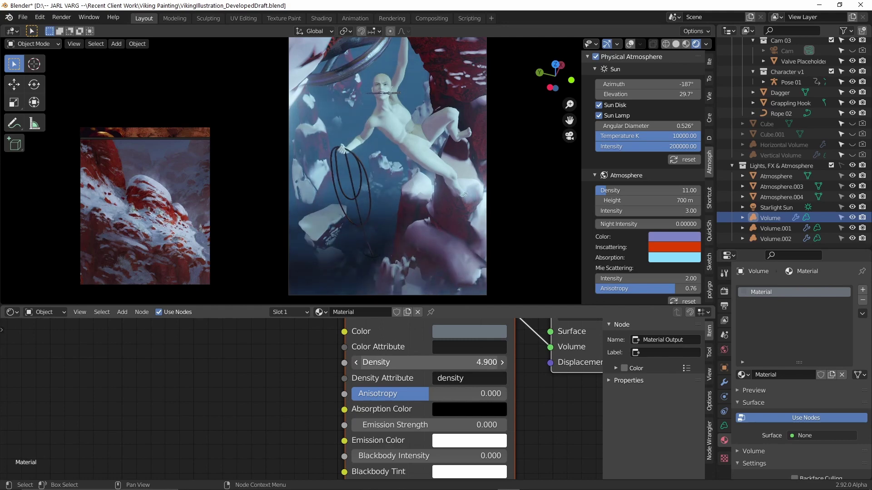
# Step: Change the Principled Volume color to a brighter dusty pink with H 0.849, S 0.146, V 0.646
pyautogui.click(475, 331)
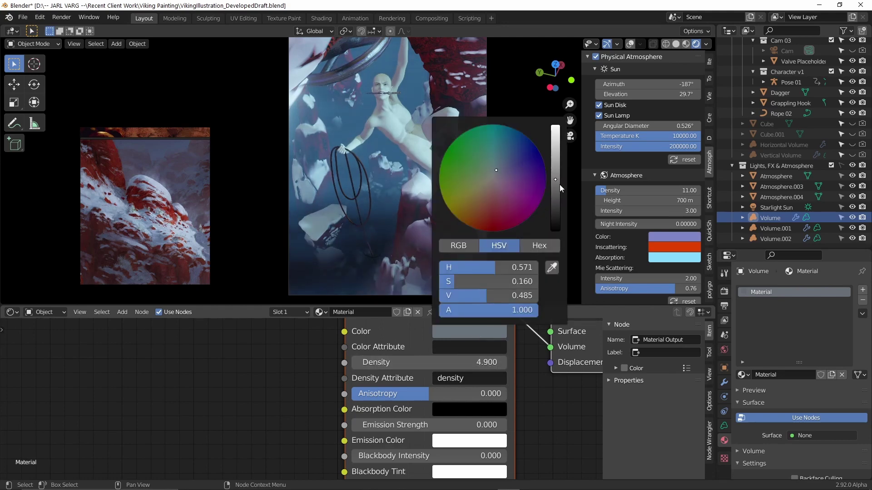
pyautogui.moveTo(555, 182); pyautogui.dragTo(555, 162)
pyautogui.moveTo(498, 172); pyautogui.dragTo(498, 182)
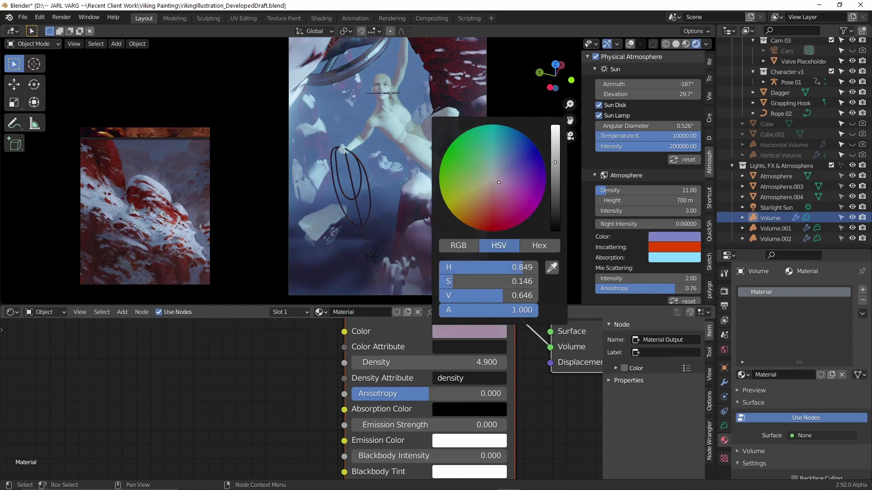
pyautogui.keyDown('shift'); pyautogui.moveTo(453, 160); pyautogui.dragTo(464, 193, button='middle'); pyautogui.keyUp('shift')
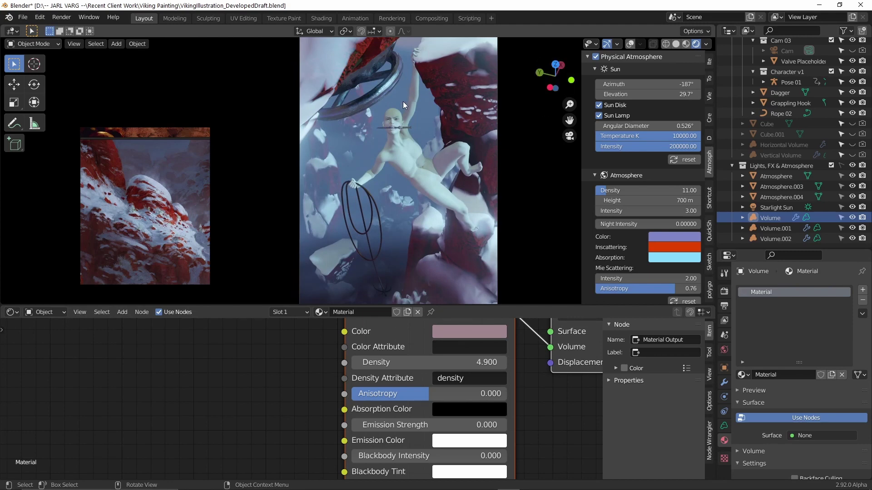
# Step: Compare the fogged camera render with the snow and rock tones in the red-rock reference image
pyautogui.scroll(3, 118, 191)
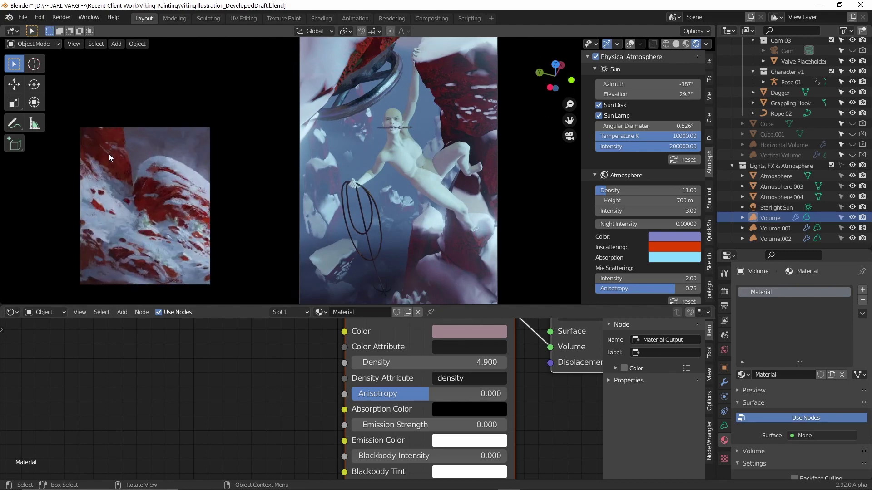
pyautogui.scroll(-2, 111, 128)
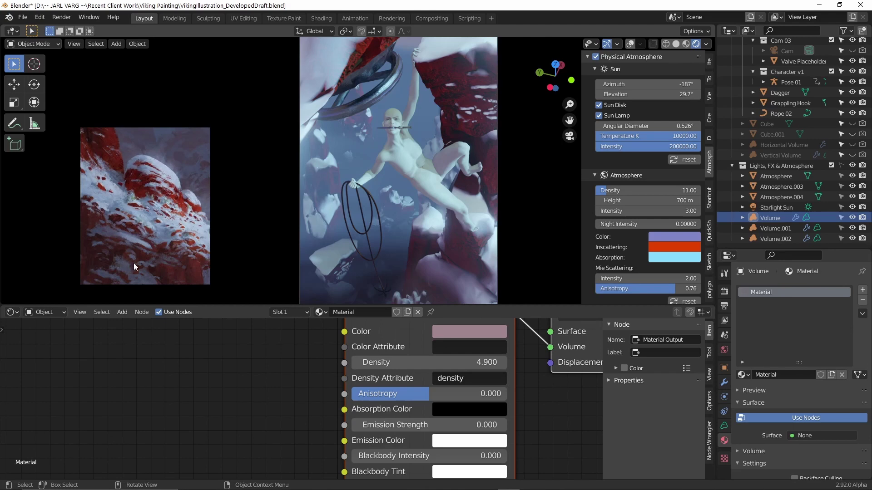
pyautogui.keyDown('shift'); pyautogui.moveTo(361, 189); pyautogui.dragTo(370, 188, button='middle'); pyautogui.keyUp('shift')
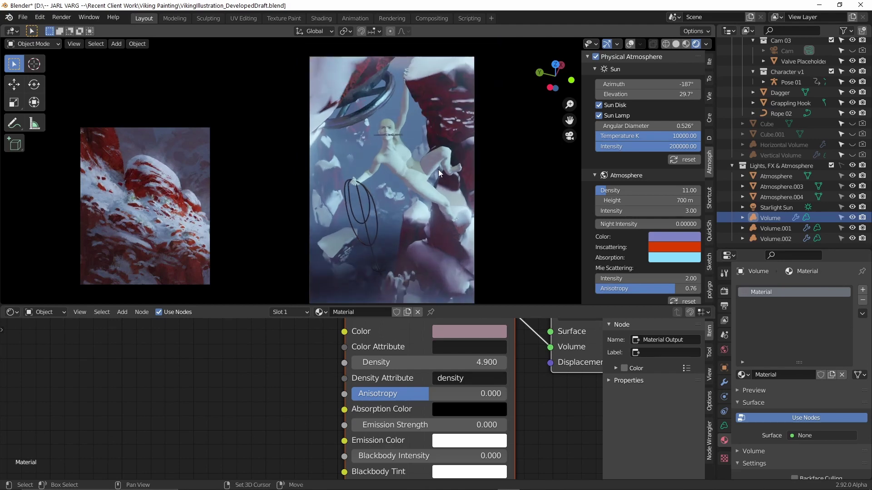
pyautogui.keyDown('shift'); pyautogui.moveTo(437, 170); pyautogui.dragTo(433, 203, button='middle'); pyautogui.keyUp('shift')
pyautogui.scroll(1, 433, 203)
# Step: Select the red rock beside the climber and bring its Icelandic_Weathered_Lava_siuw3.001 nodes into view around the Rock 1 group
pyautogui.click(464, 102)
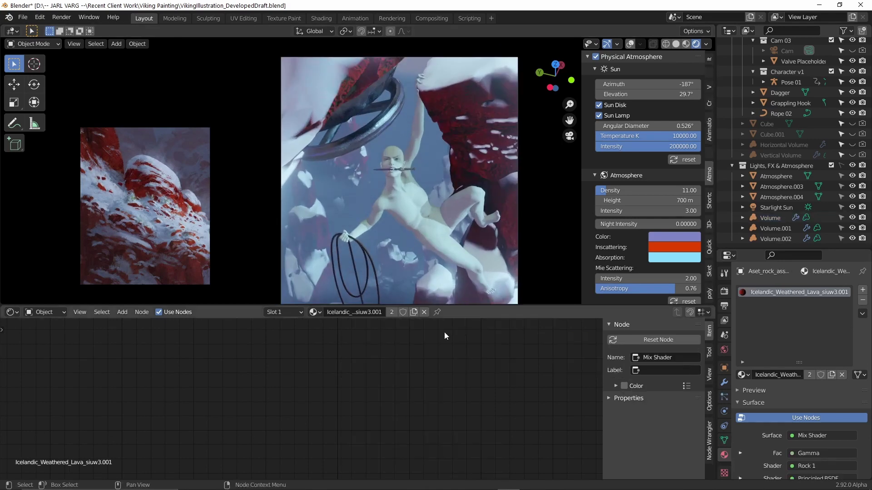
pyautogui.moveTo(424, 328); pyautogui.dragTo(495, 479, button='middle')
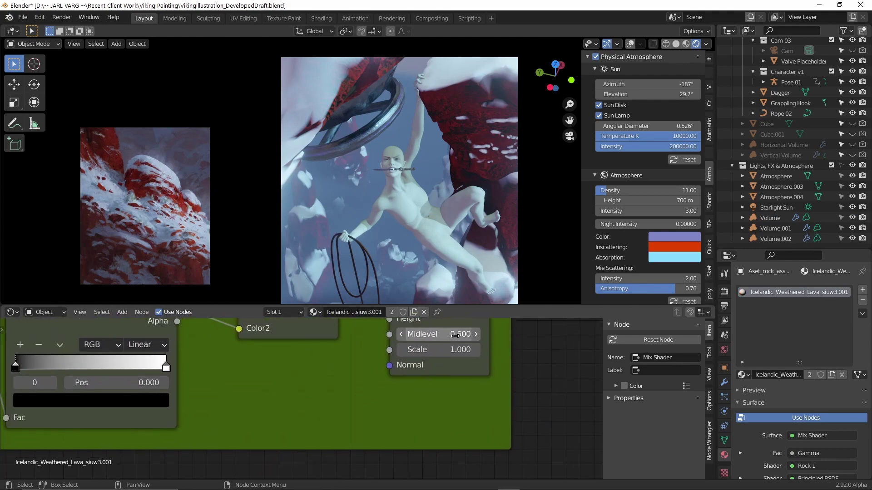
pyautogui.scroll(-5, 455, 334)
pyautogui.moveTo(424, 401); pyautogui.dragTo(548, 387, button='middle')
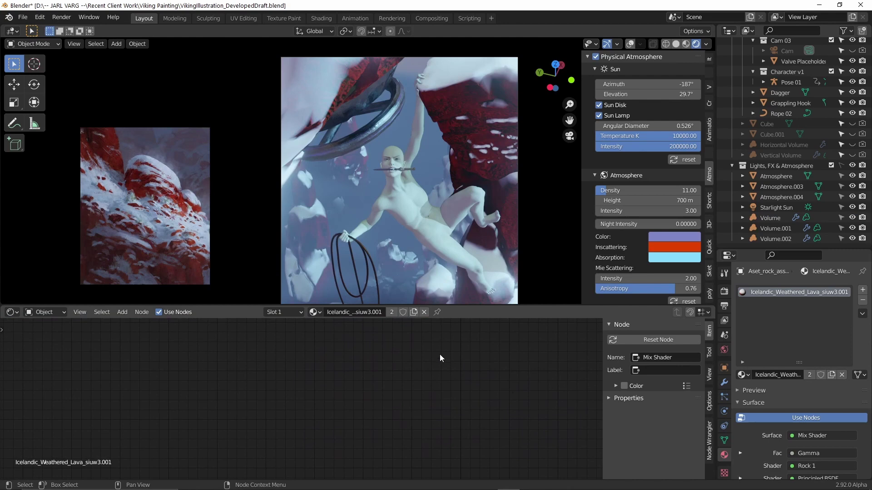
pyautogui.scroll(-3, 445, 365)
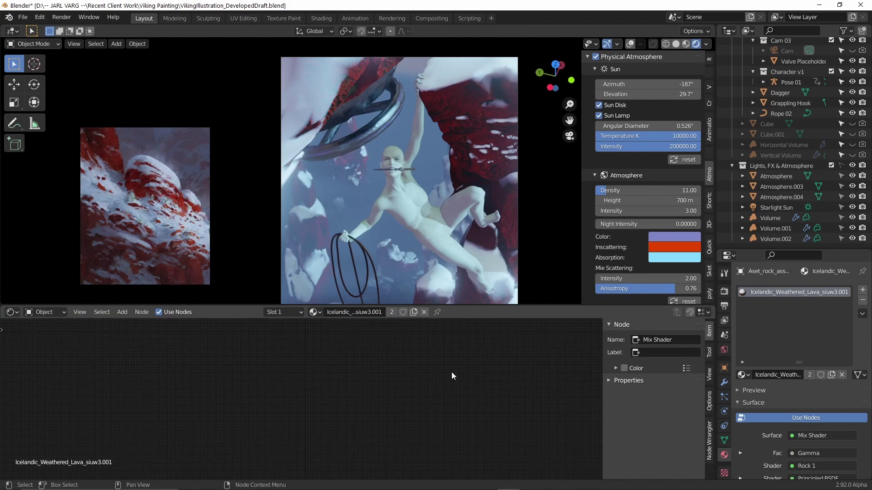
pyautogui.press('KP_Decimal')
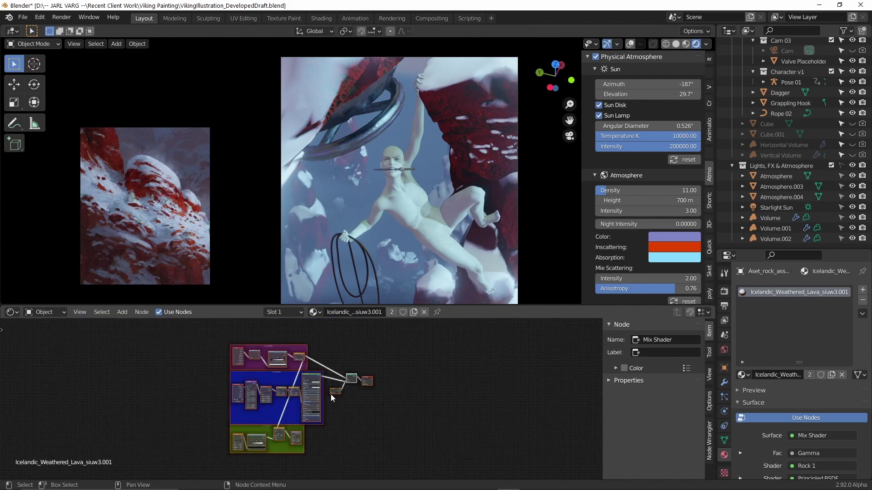
pyautogui.scroll(5, 331, 394)
pyautogui.moveTo(327, 384); pyautogui.dragTo(452, 384, button='middle')
pyautogui.scroll(7, 452, 385)
pyautogui.moveTo(563, 385); pyautogui.dragTo(437, 368, button='middle')
pyautogui.scroll(4, 437, 368)
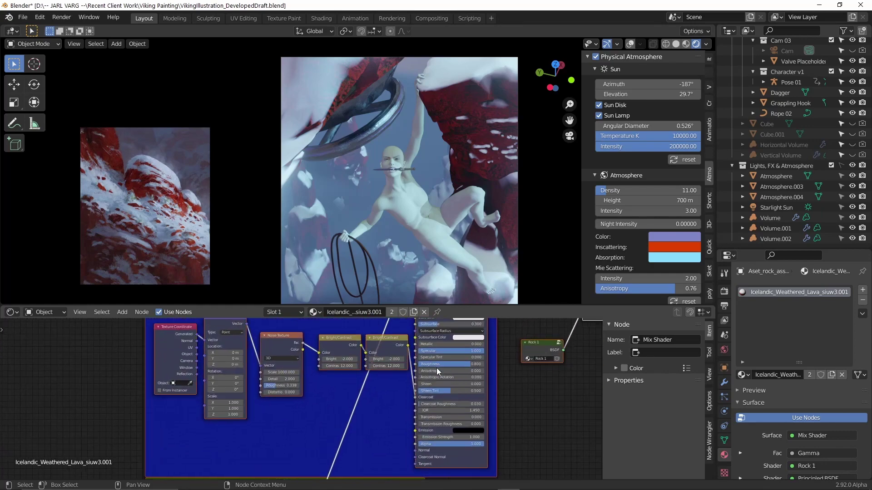
pyautogui.scroll(-2, 454, 364)
# Step: Locate the climber's Pose 03.002 mesh under Pose 01 in the Character v1 collection, then return to the camera view
pyautogui.moveTo(398, 222); pyautogui.dragTo(430, 180, button='middle')
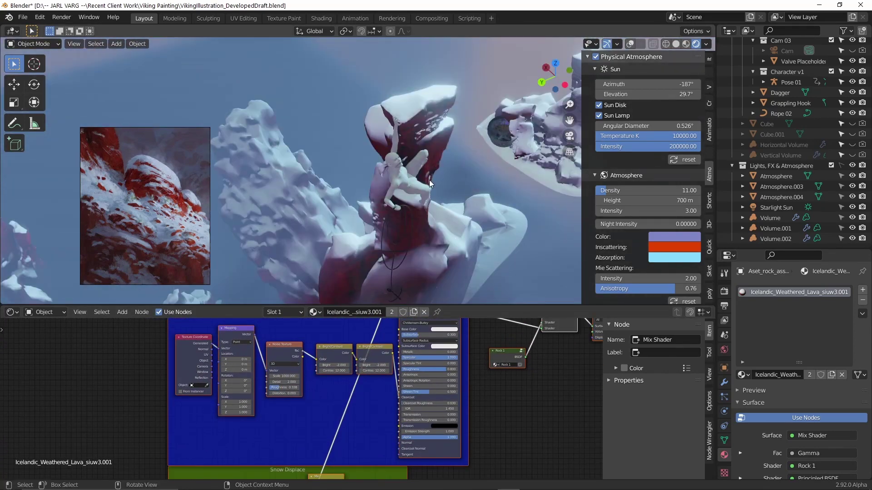
pyautogui.click(413, 175)
pyautogui.scroll(2, 801, 124)
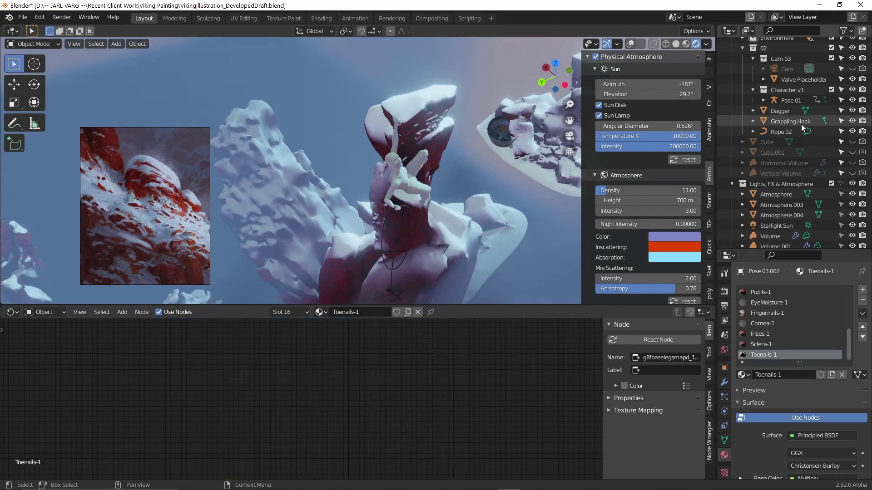
pyautogui.click(764, 100)
pyautogui.click(792, 142)
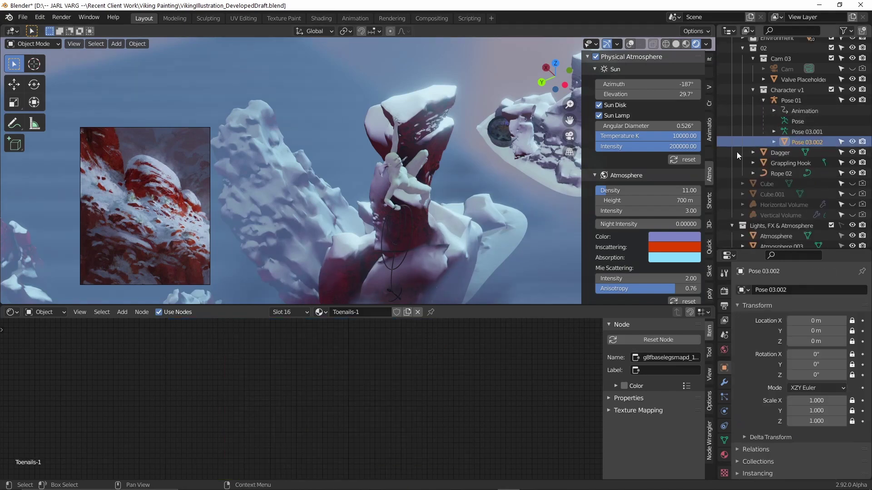
pyautogui.moveTo(518, 174); pyautogui.dragTo(135, 241, button='middle')
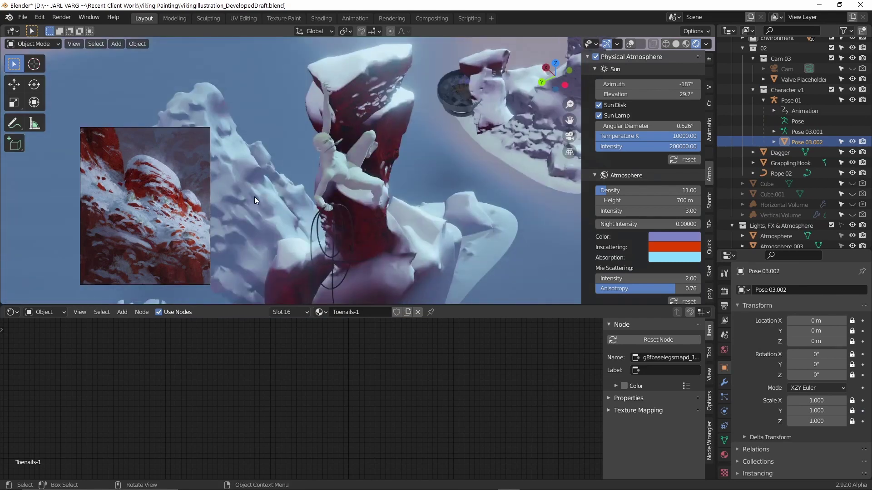
pyautogui.press('KP_0')
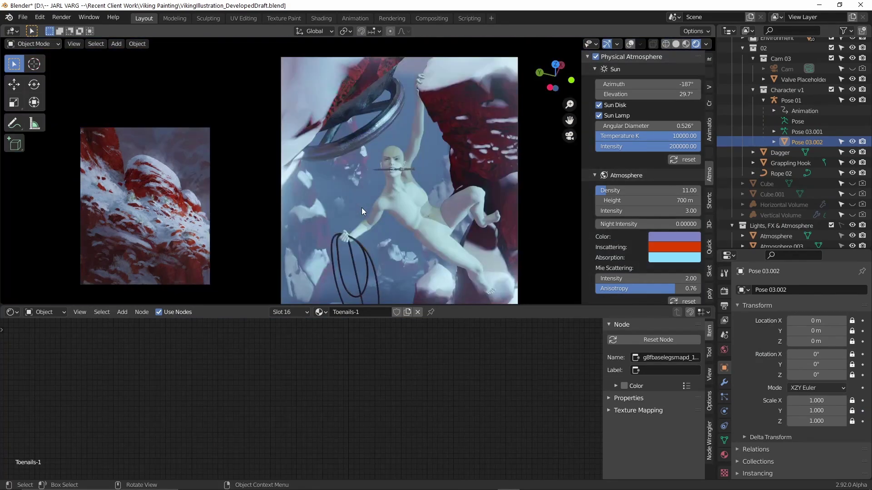
# Step: Inside the Rock 1 group of the red rock's material, shift the ColorRamp's middle stop at 0.339 to a slightly more orange red
pyautogui.click(423, 227)
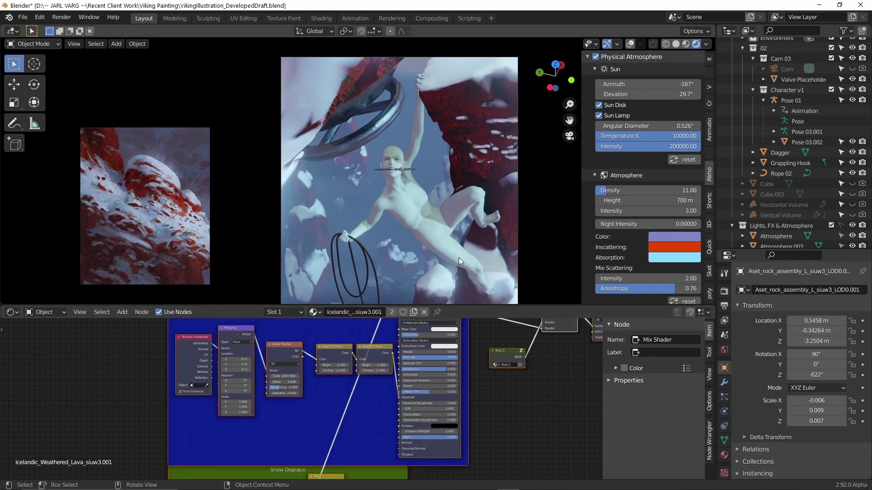
pyautogui.click(468, 124)
pyautogui.moveTo(308, 353); pyautogui.dragTo(195, 415, button='middle')
pyautogui.scroll(3, 363, 399)
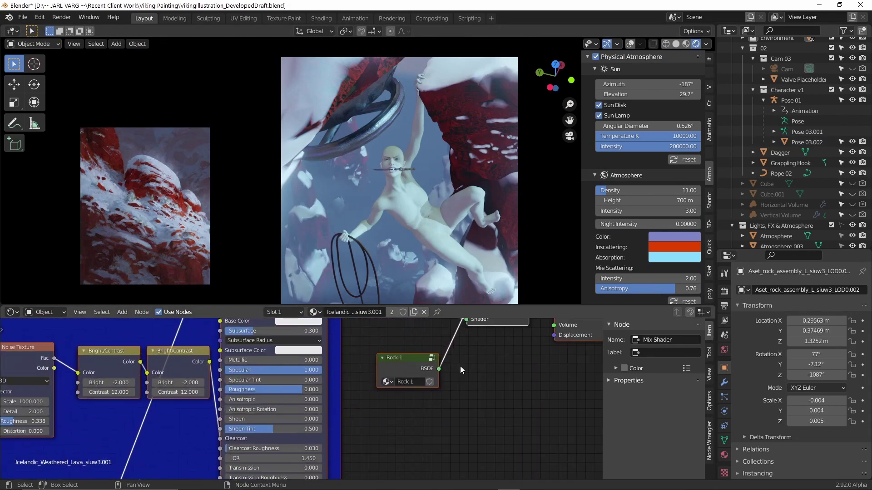
pyautogui.click(432, 358)
pyautogui.scroll(4, 409, 386)
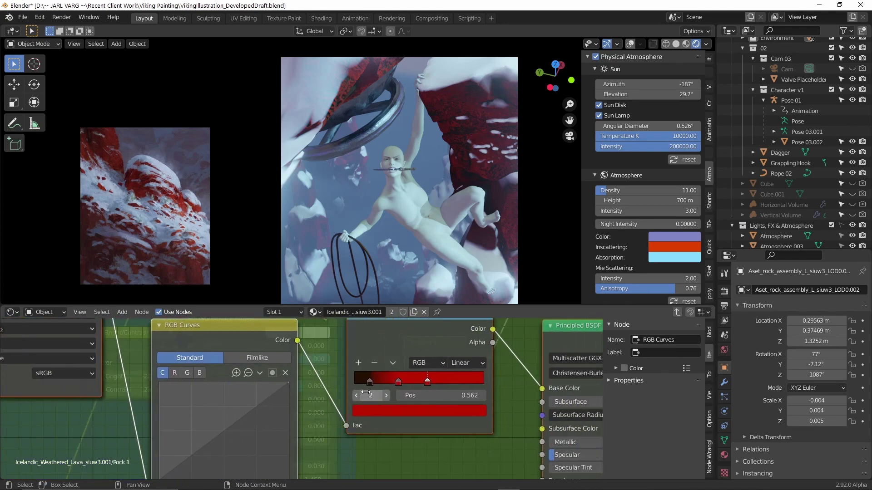
pyautogui.moveTo(366, 392); pyautogui.dragTo(350, 391, button='middle')
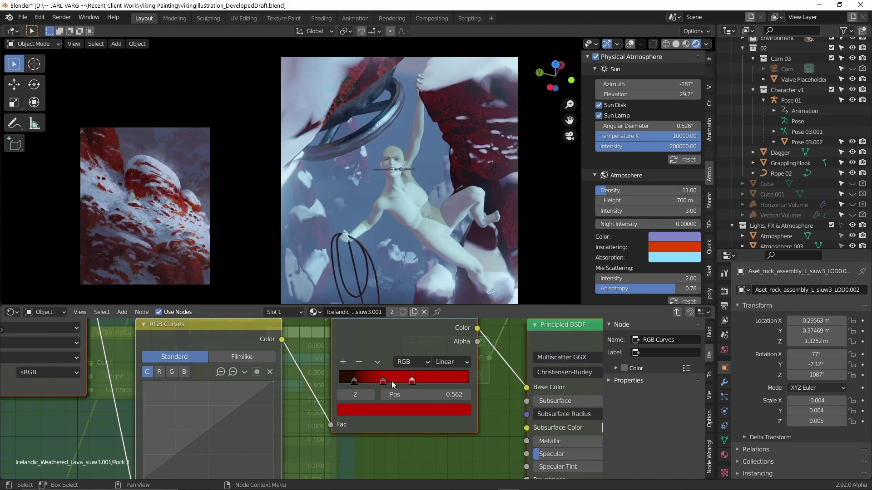
pyautogui.click(383, 381)
pyautogui.click(385, 413)
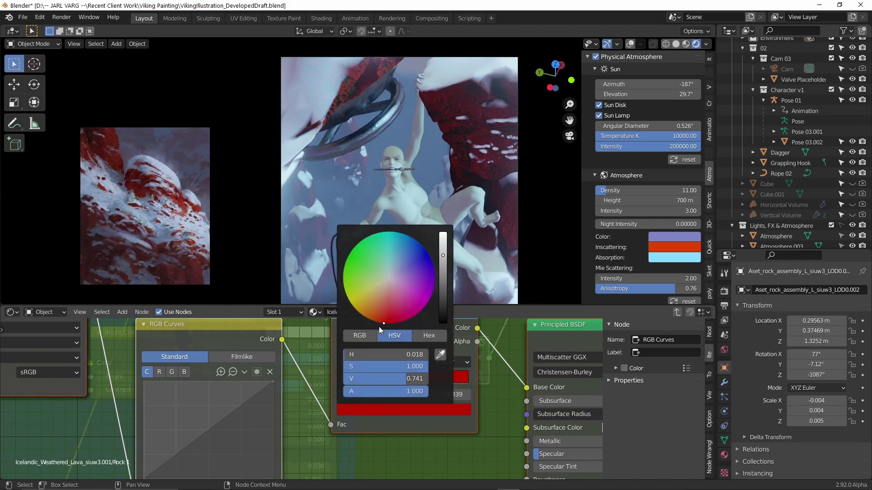
pyautogui.moveTo(383, 322); pyautogui.dragTo(379, 323)
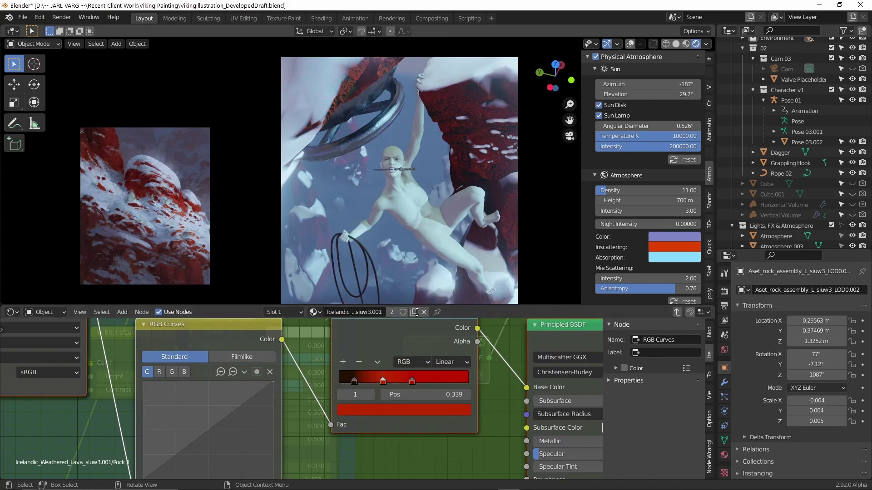
# Step: Select the rock cliff using Icelandic_Lava_siExJ and paste the orange-red onto the Rock 3 group's ColorRamp stop at 0.287
pyautogui.click(487, 118)
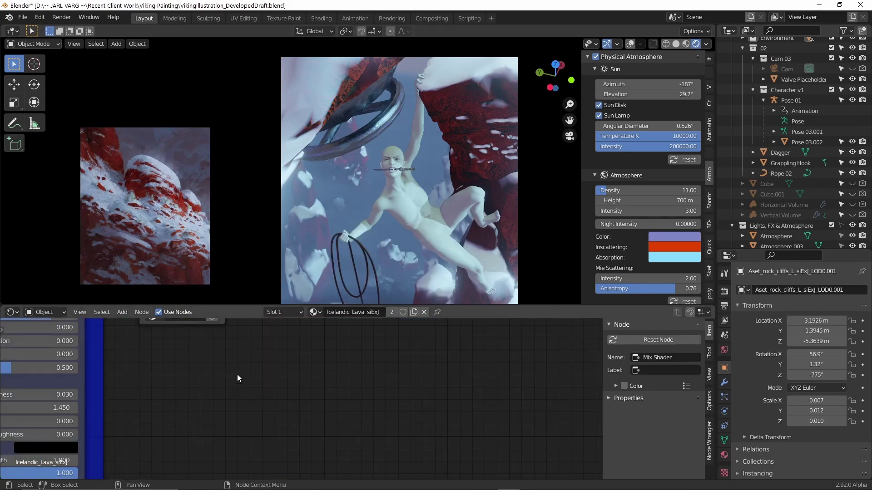
pyautogui.moveTo(241, 377); pyautogui.dragTo(355, 459, button='middle')
pyautogui.click(320, 371)
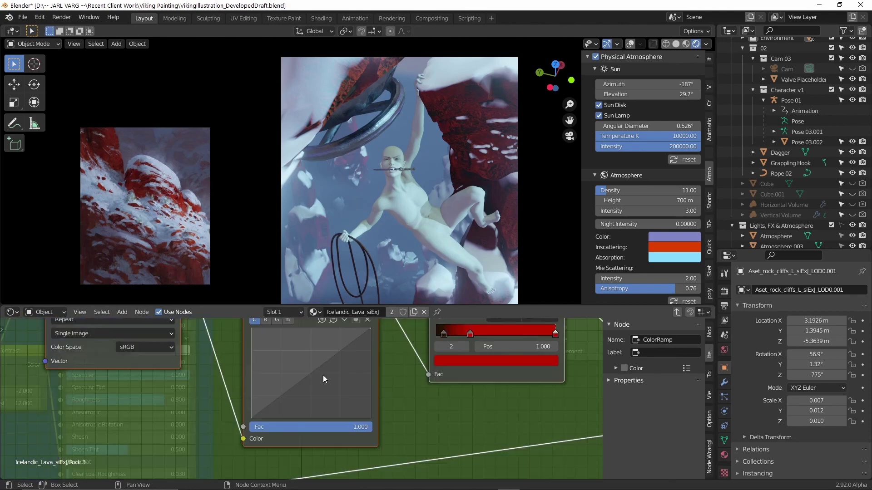
pyautogui.moveTo(461, 371); pyautogui.dragTo(435, 409, button='middle')
pyautogui.click(444, 372)
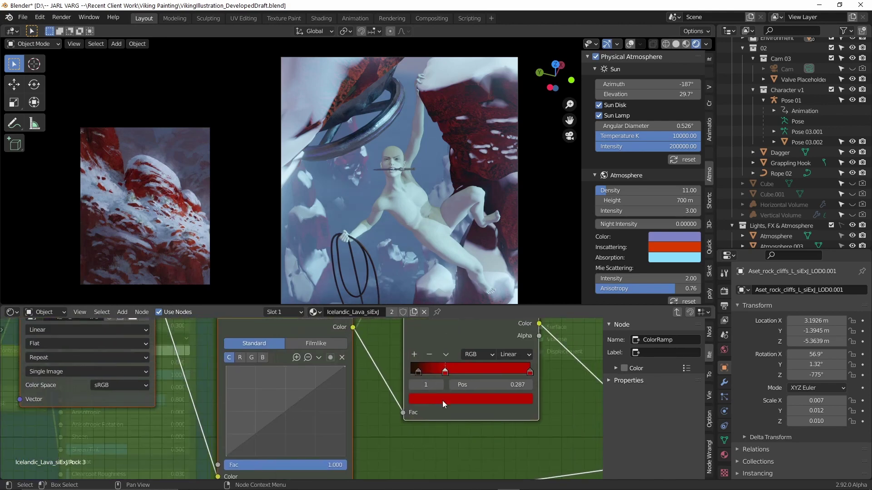
pyautogui.hotkey('ctrl', 'v')
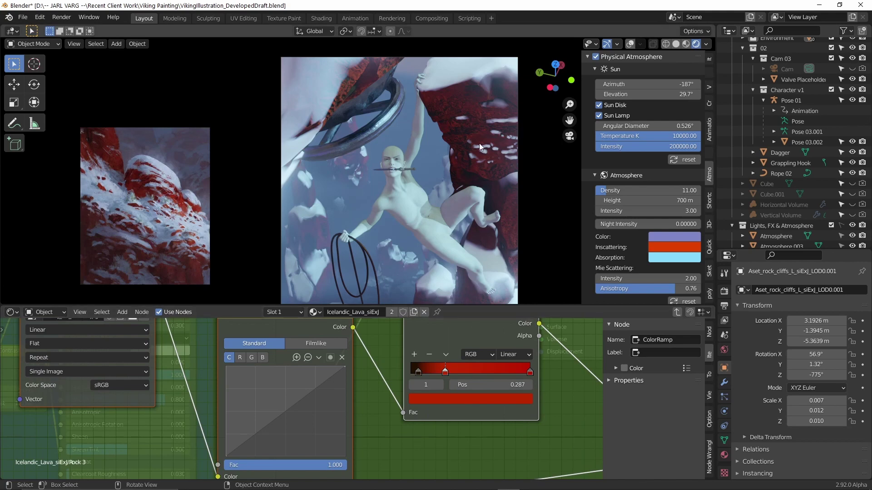
# Step: Select the small snowy background rock and apply the same orange-red to the Rock 2 group's ColorRamp stop at 0.339
pyautogui.press('KP_Decimal')
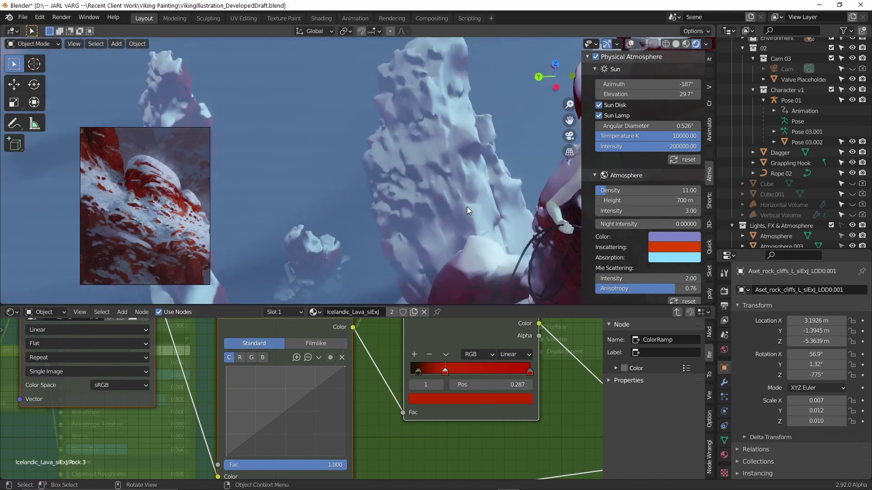
pyautogui.click(331, 262)
pyautogui.moveTo(356, 385); pyautogui.dragTo(371, 456, button='middle')
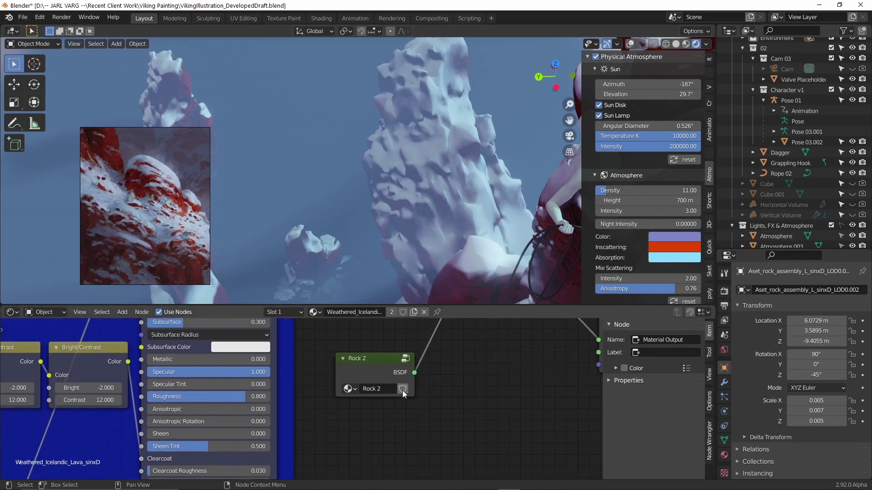
pyautogui.click(405, 358)
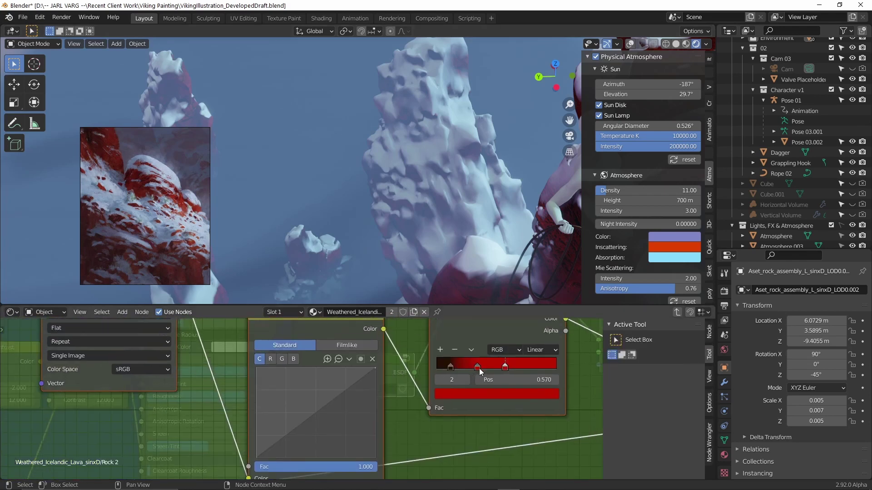
pyautogui.click(478, 367)
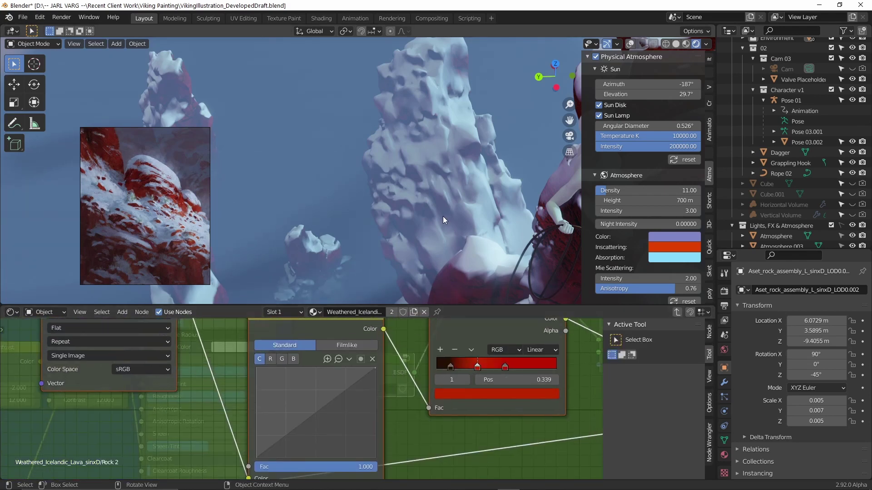
pyautogui.moveTo(443, 216); pyautogui.dragTo(413, 211, button='middle')
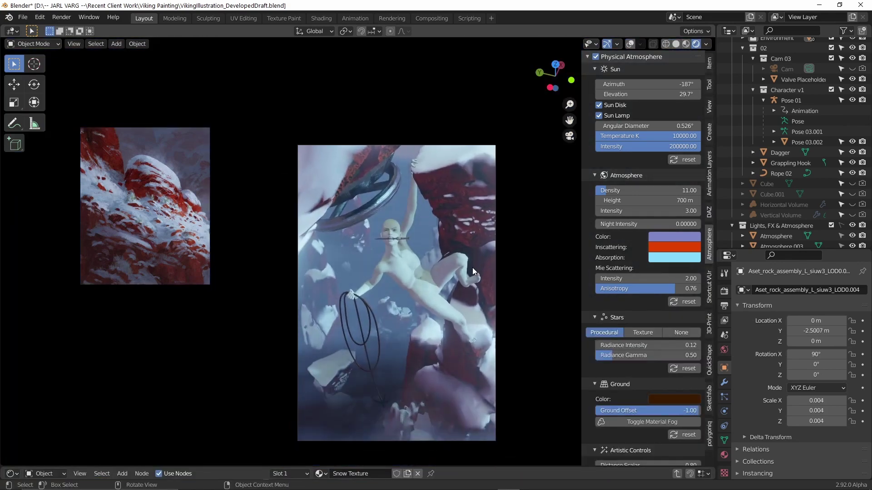
pyautogui.scroll(2, 472, 268)
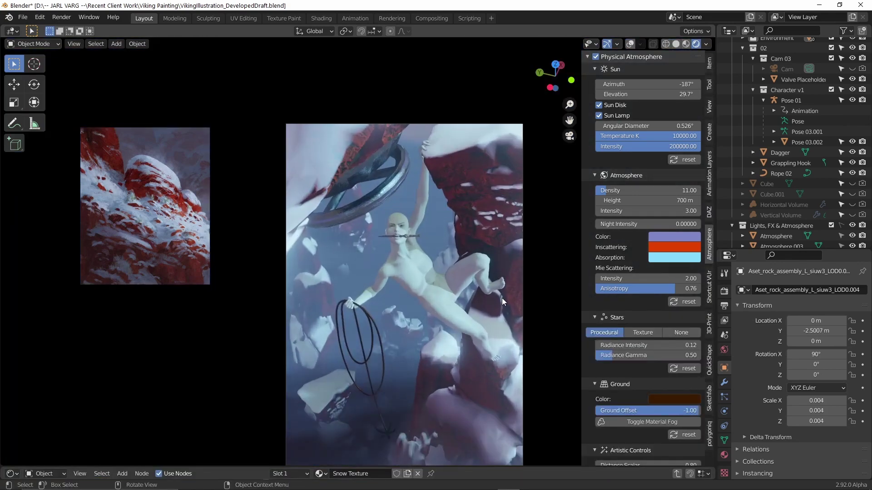